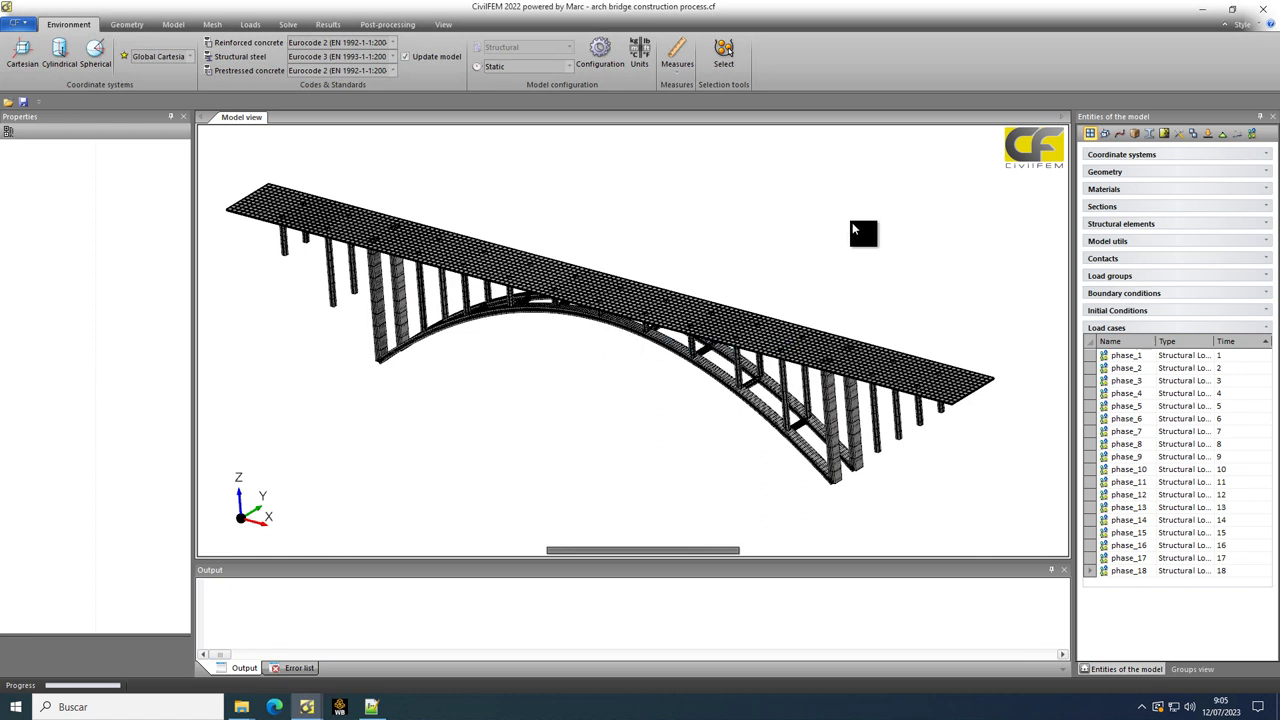
- List the model's materials sorted by name and show the properties of concrete C40/50 phase 1
click(1115, 190)
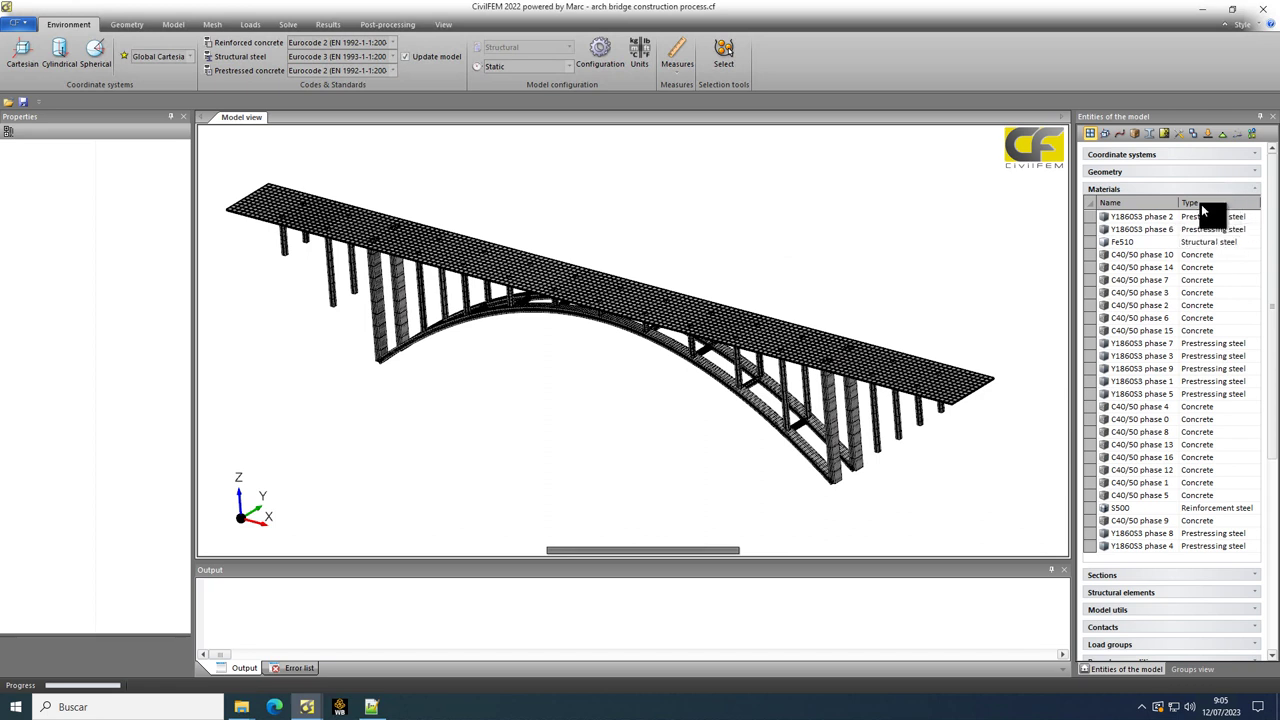
click(1132, 203)
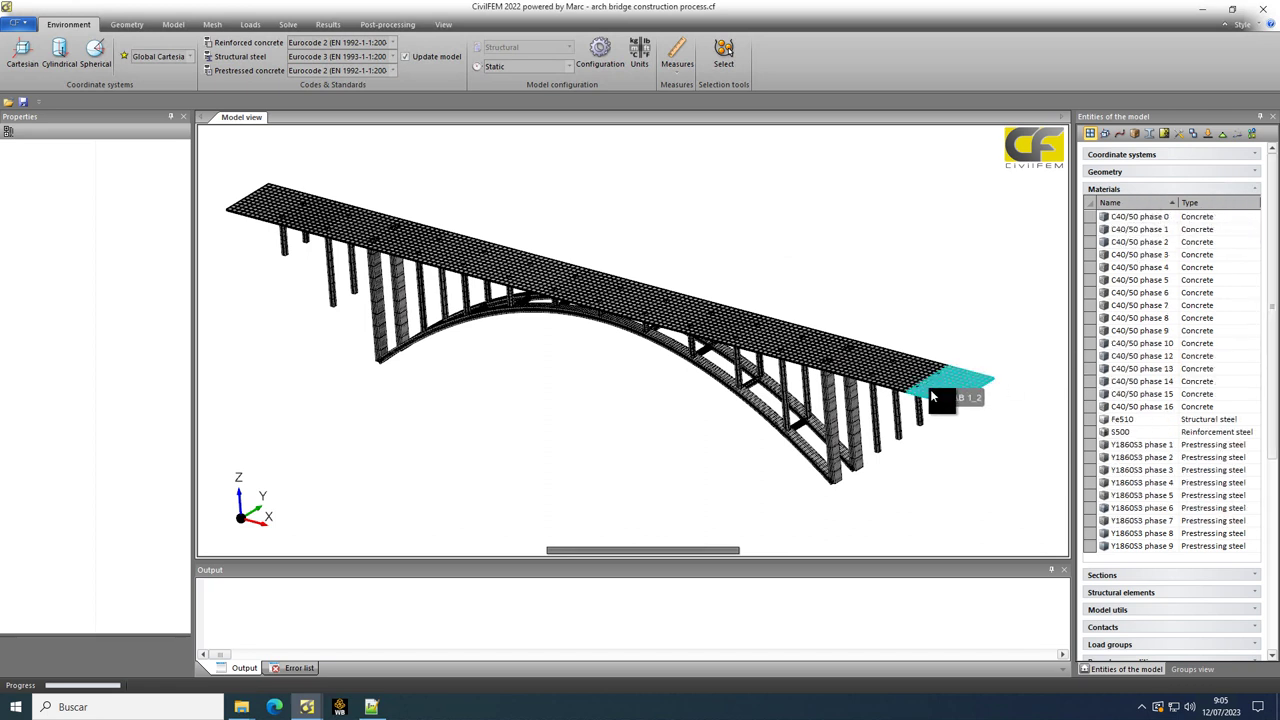
click(1084, 230)
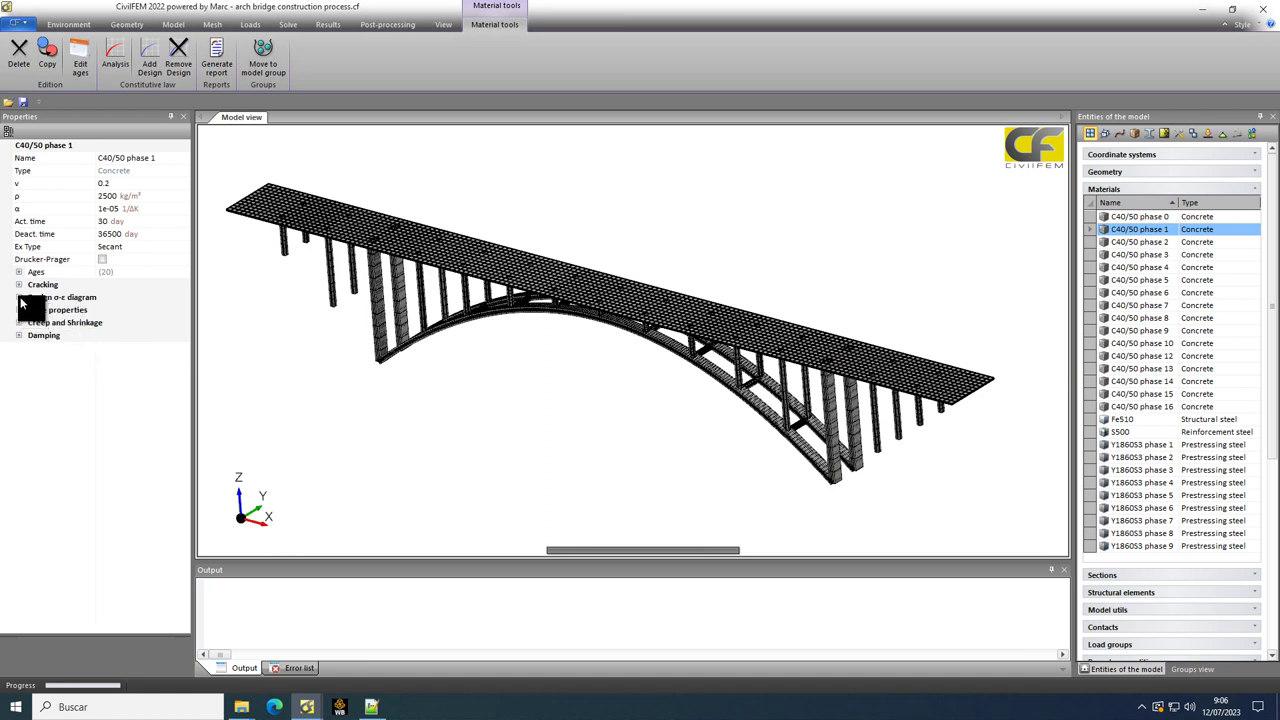
- View the parabolic-rectangular design stress-strain data of C40/50 phase 1 as a table and chart, and close it
double_click(55, 297)
click(31, 323)
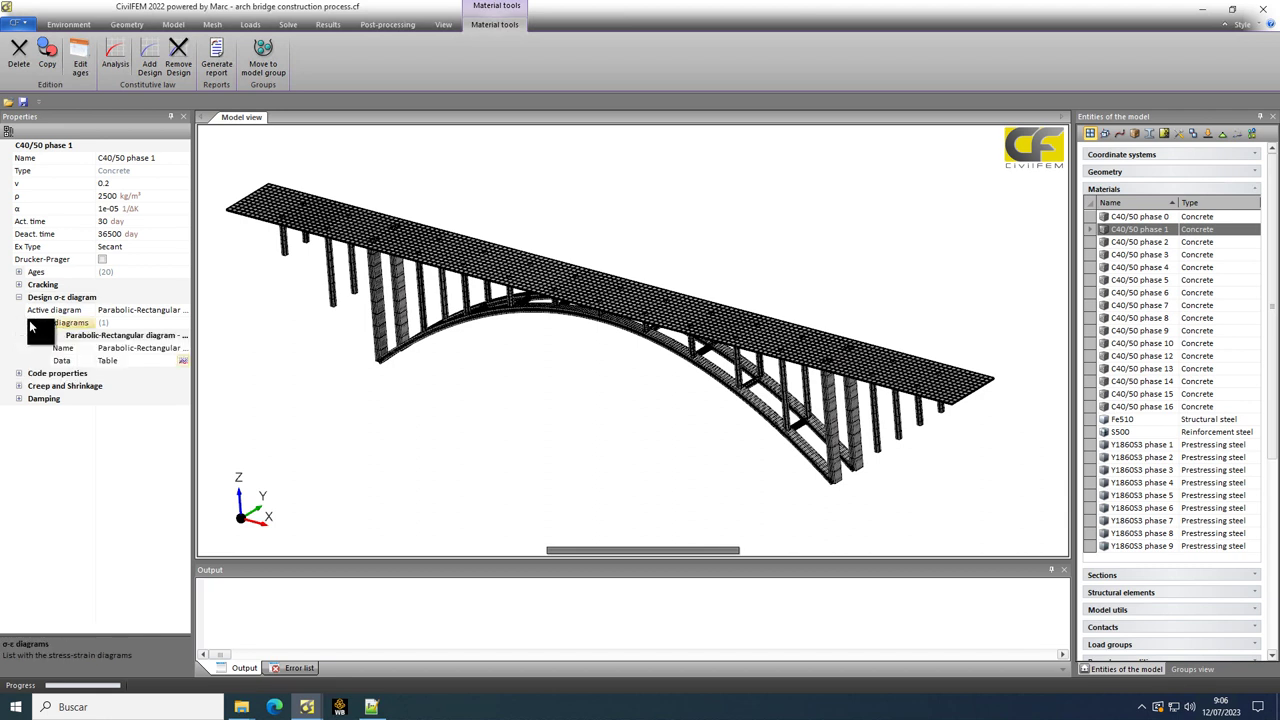
click(182, 359)
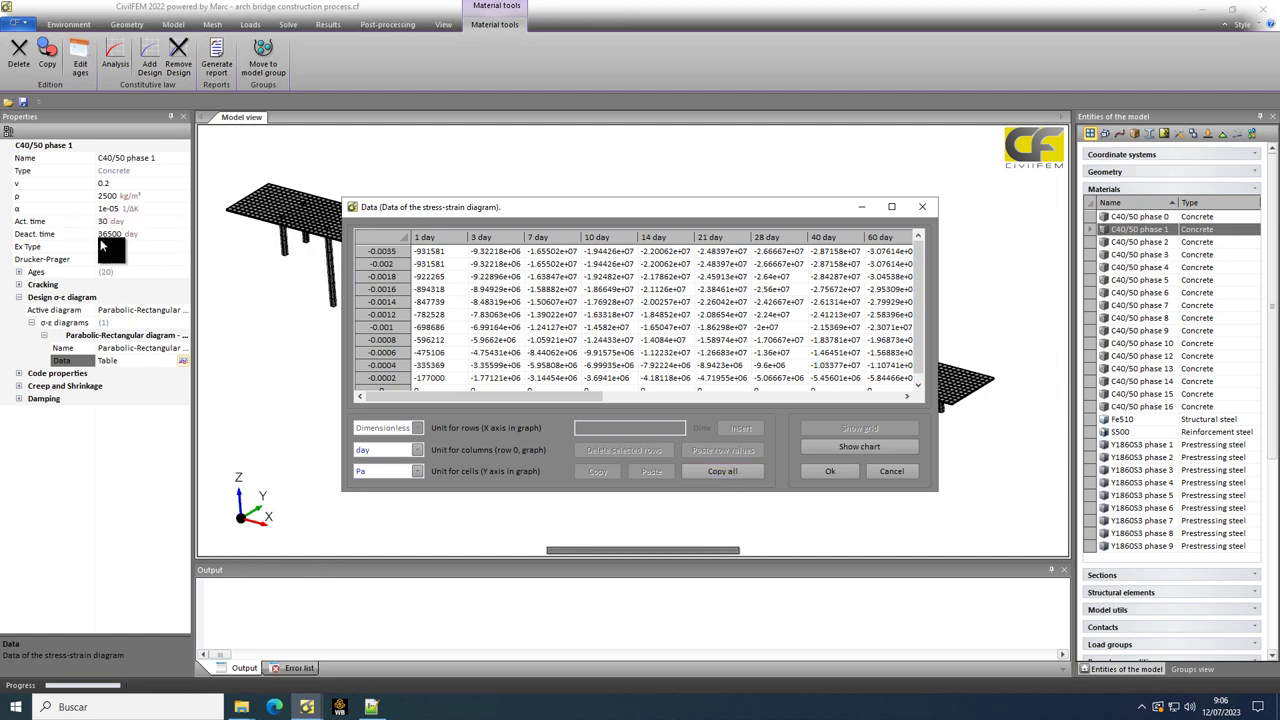
click(872, 446)
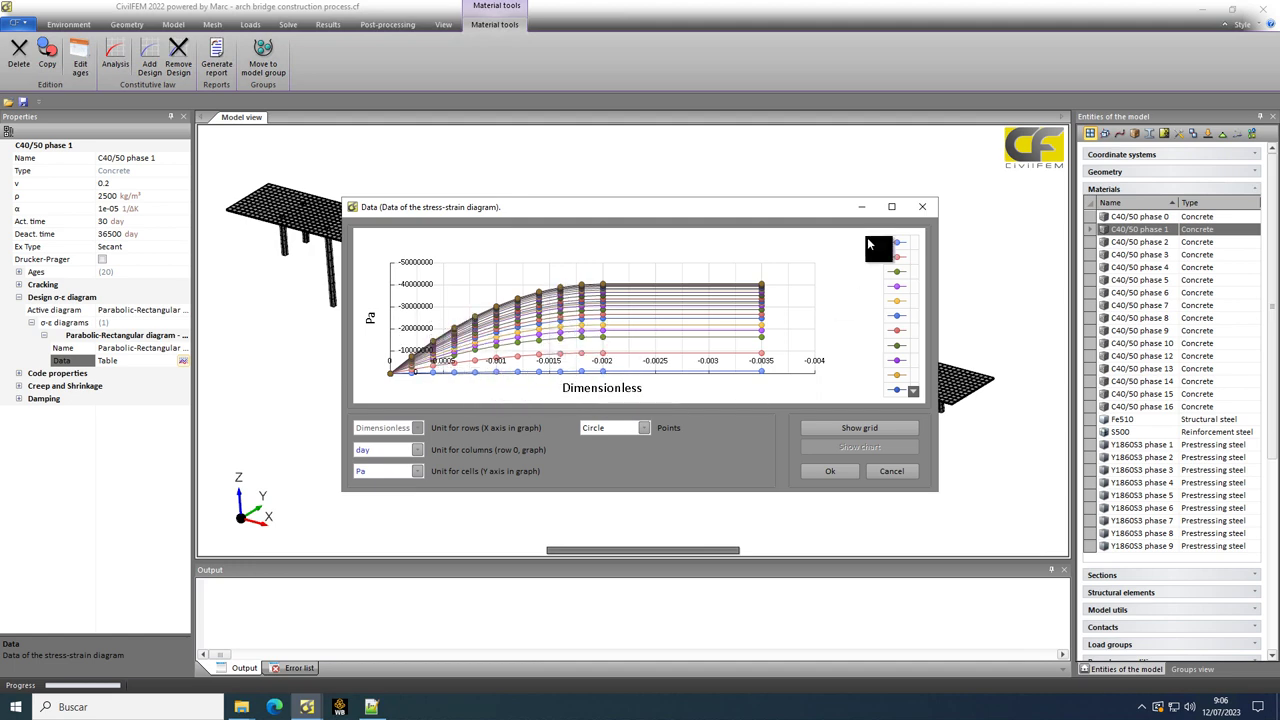
click(922, 206)
click(608, 383)
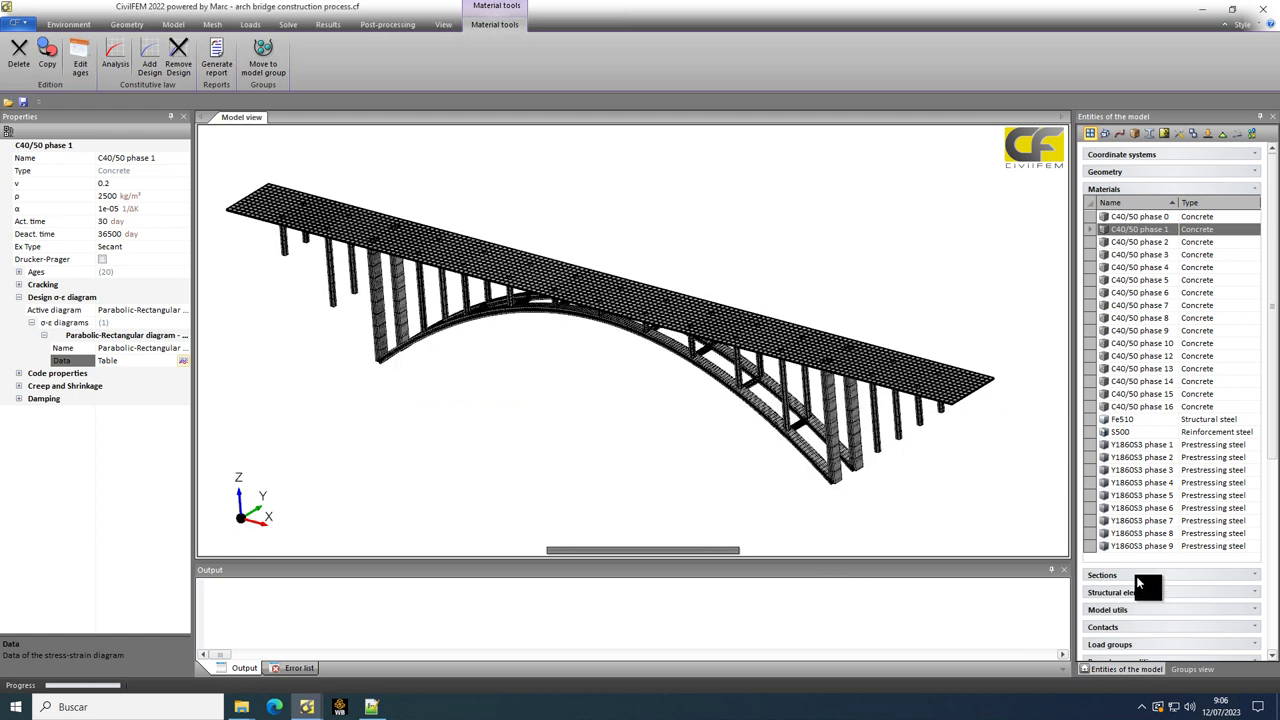
- Collapse the materials list and display the active structural elements for load cases phase_1 and phase_2
drag(893, 565, 895, 436)
click(1252, 189)
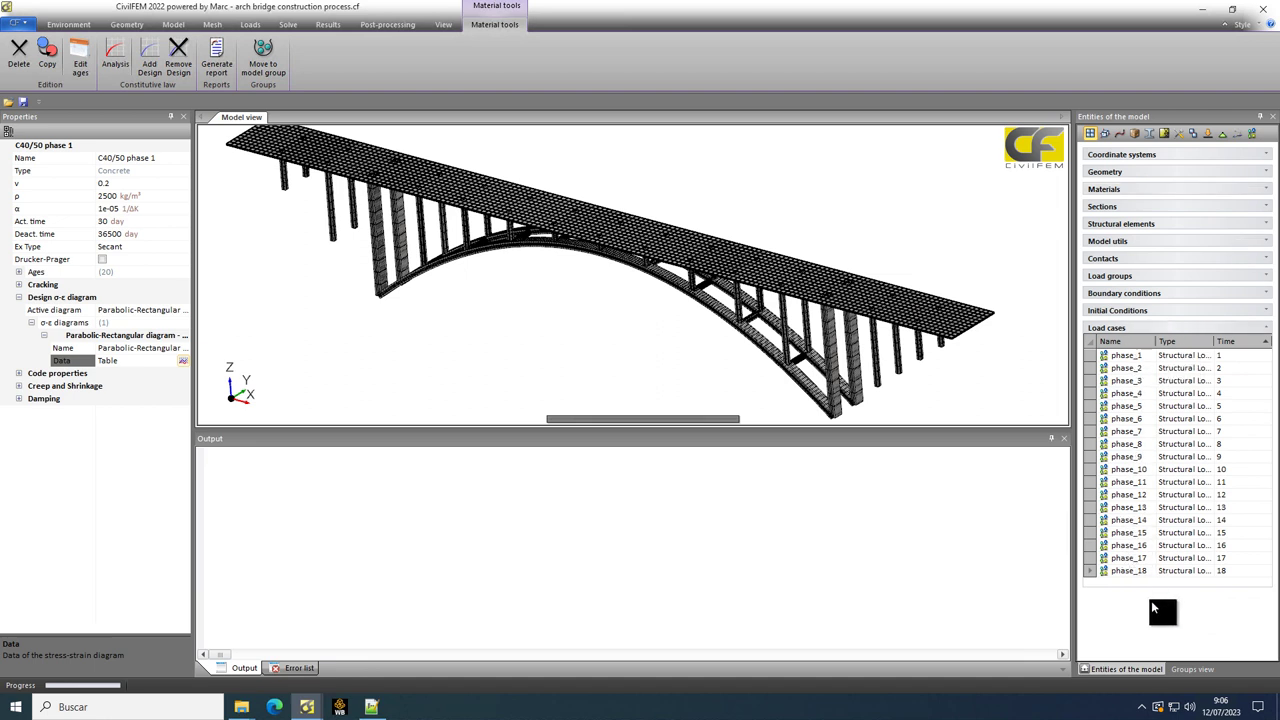
click(1110, 355)
click(516, 55)
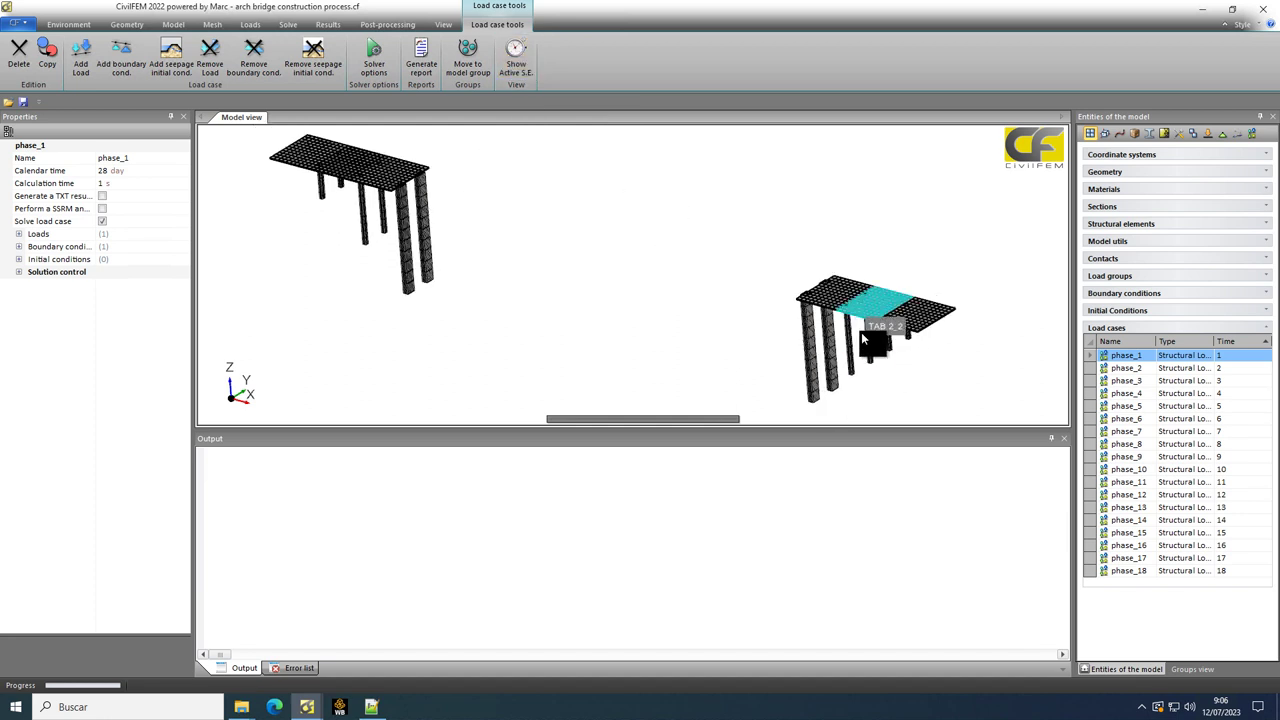
click(1091, 372)
click(516, 50)
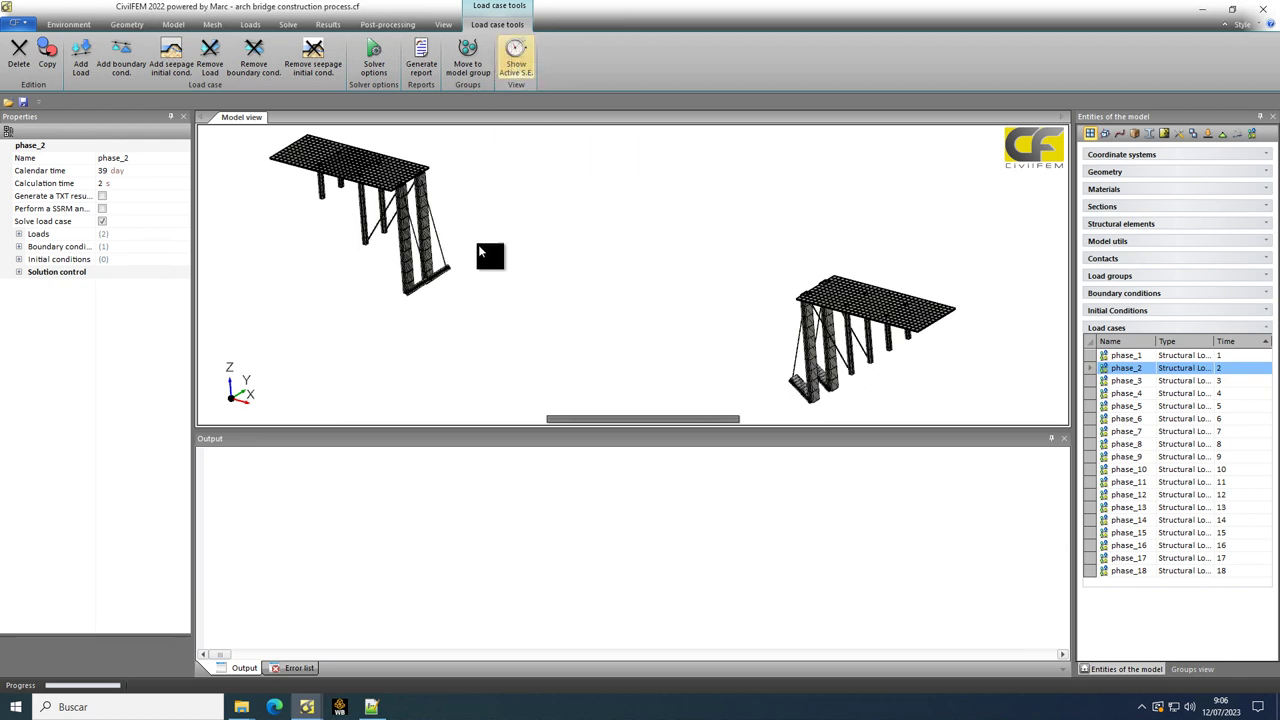
- Display the active structural elements for load cases phase_3, phase_4 and phase_5 in turn
click(1091, 380)
click(515, 50)
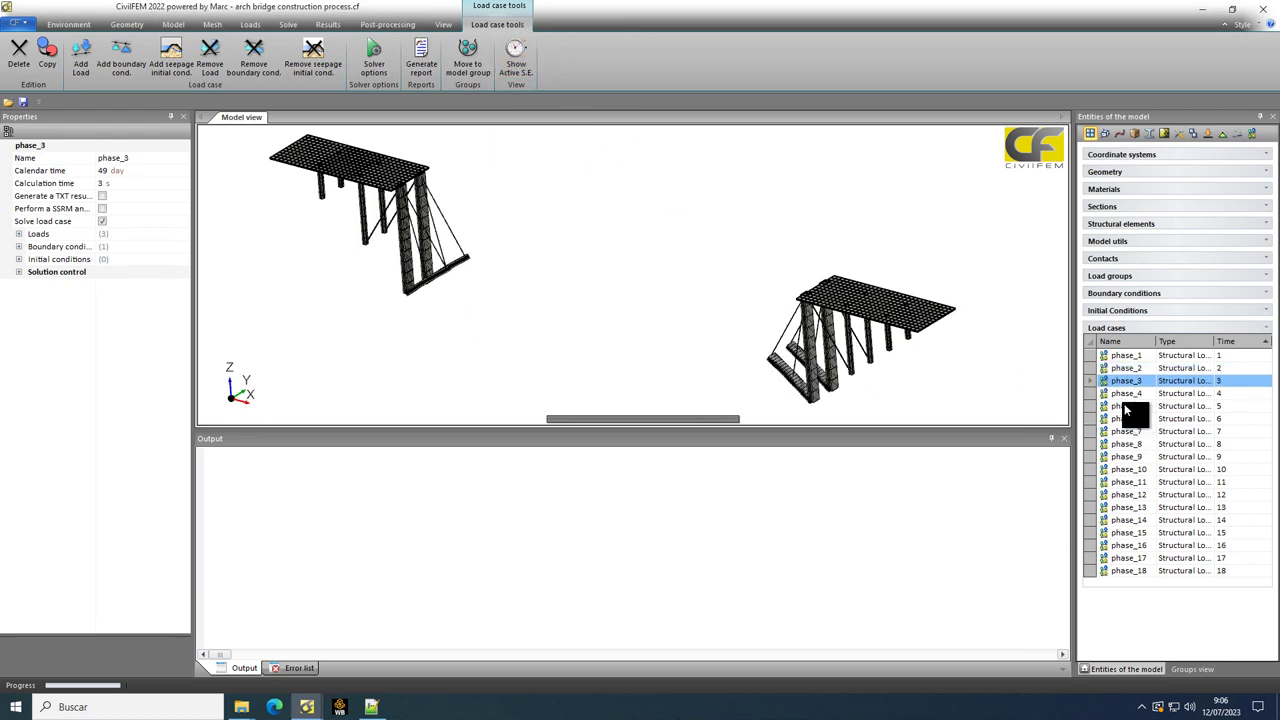
click(1091, 393)
click(515, 55)
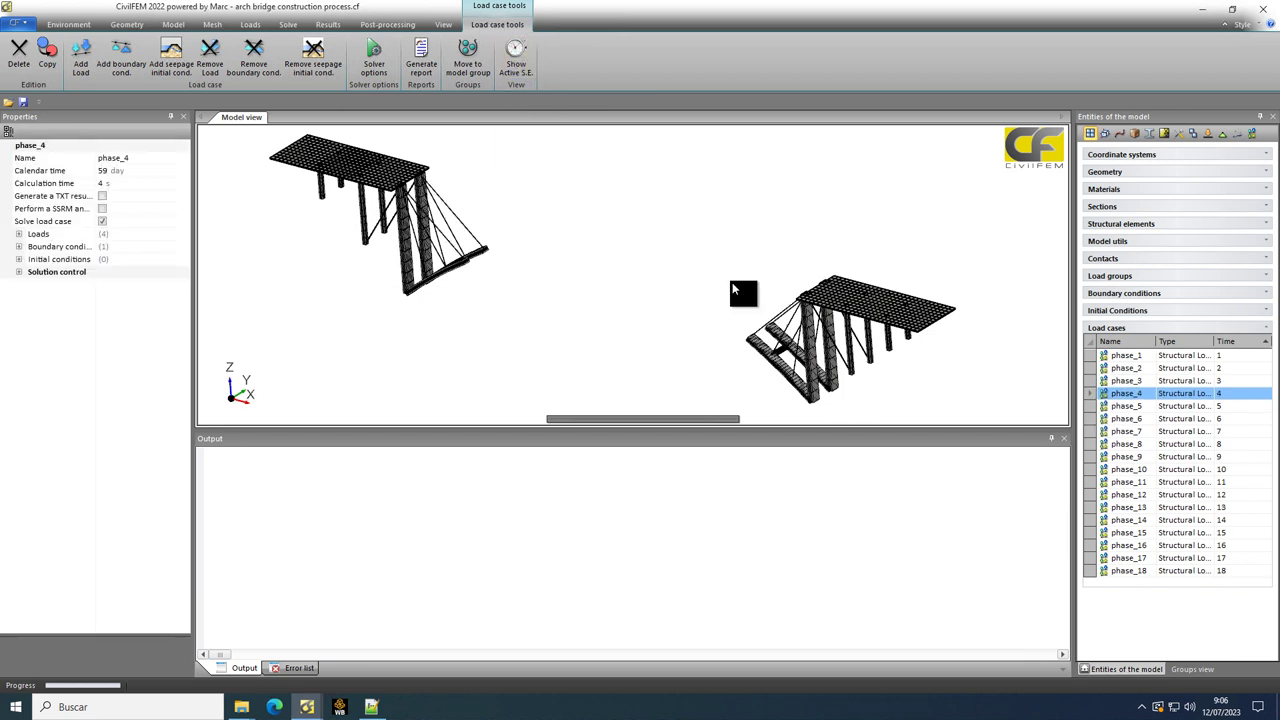
click(1090, 406)
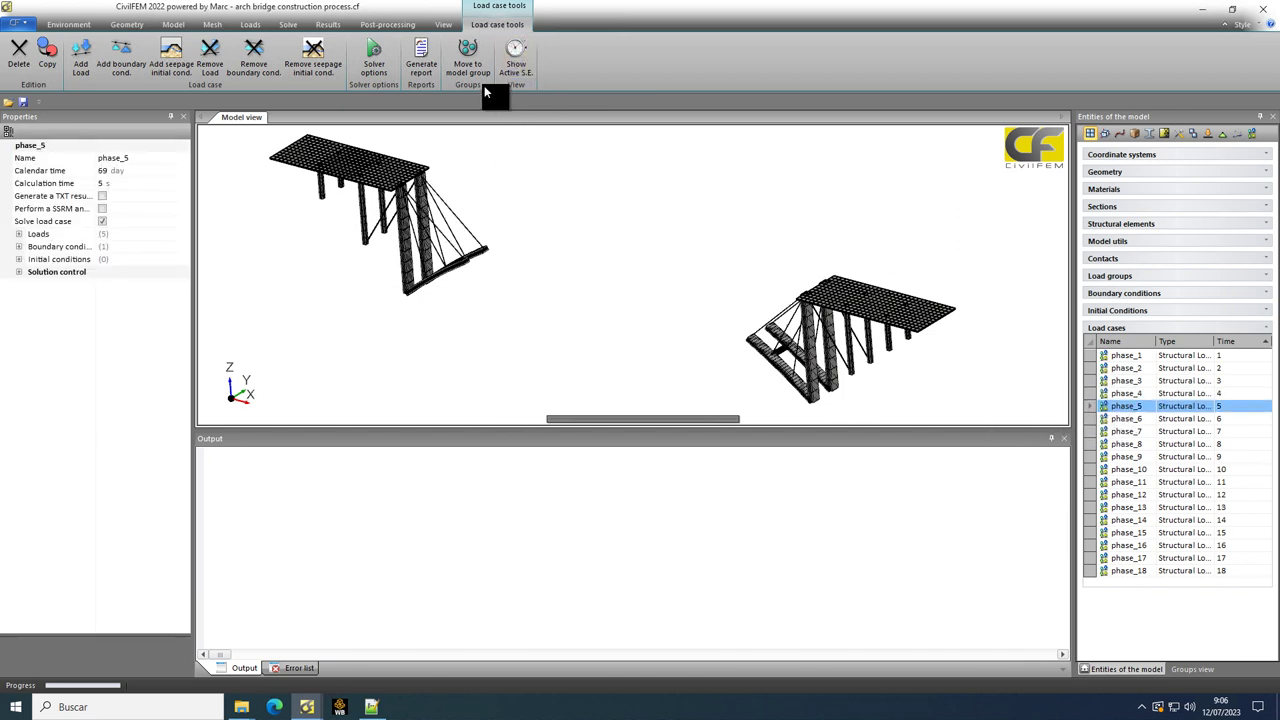
click(514, 48)
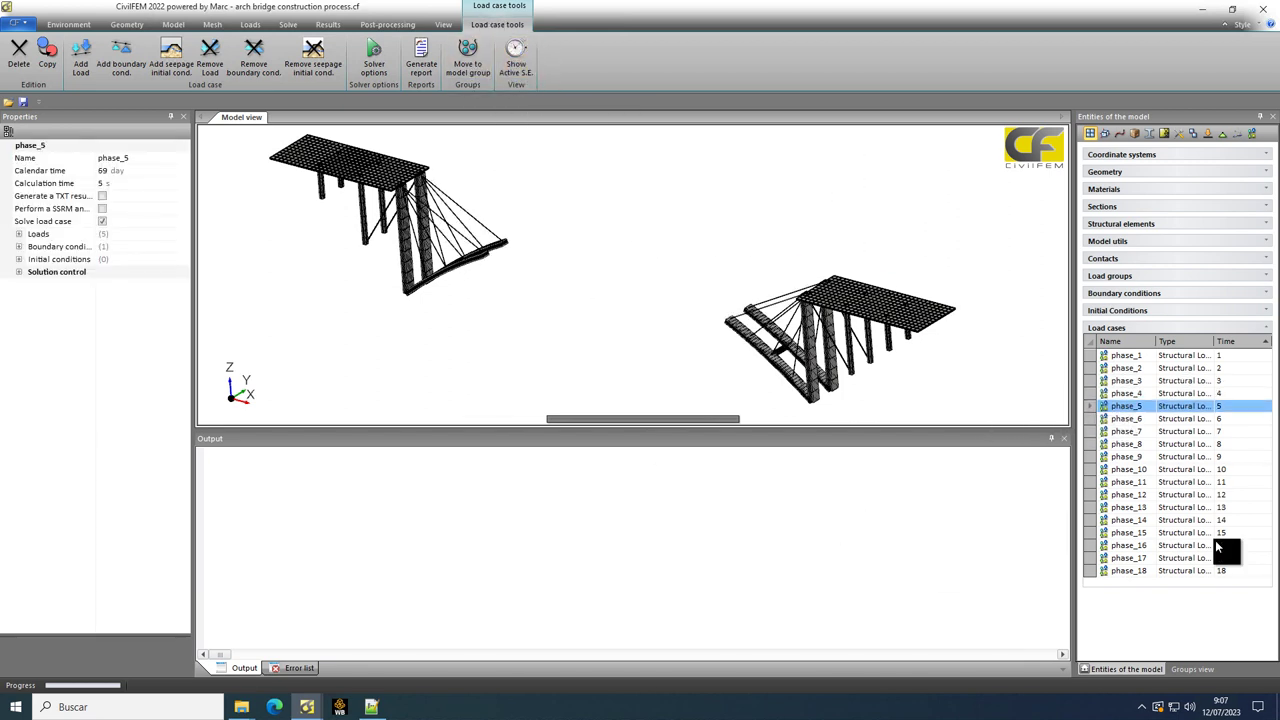
- Display the active structural elements for load cases phase_10, phase_11 and phase_12 one after another
click(1089, 469)
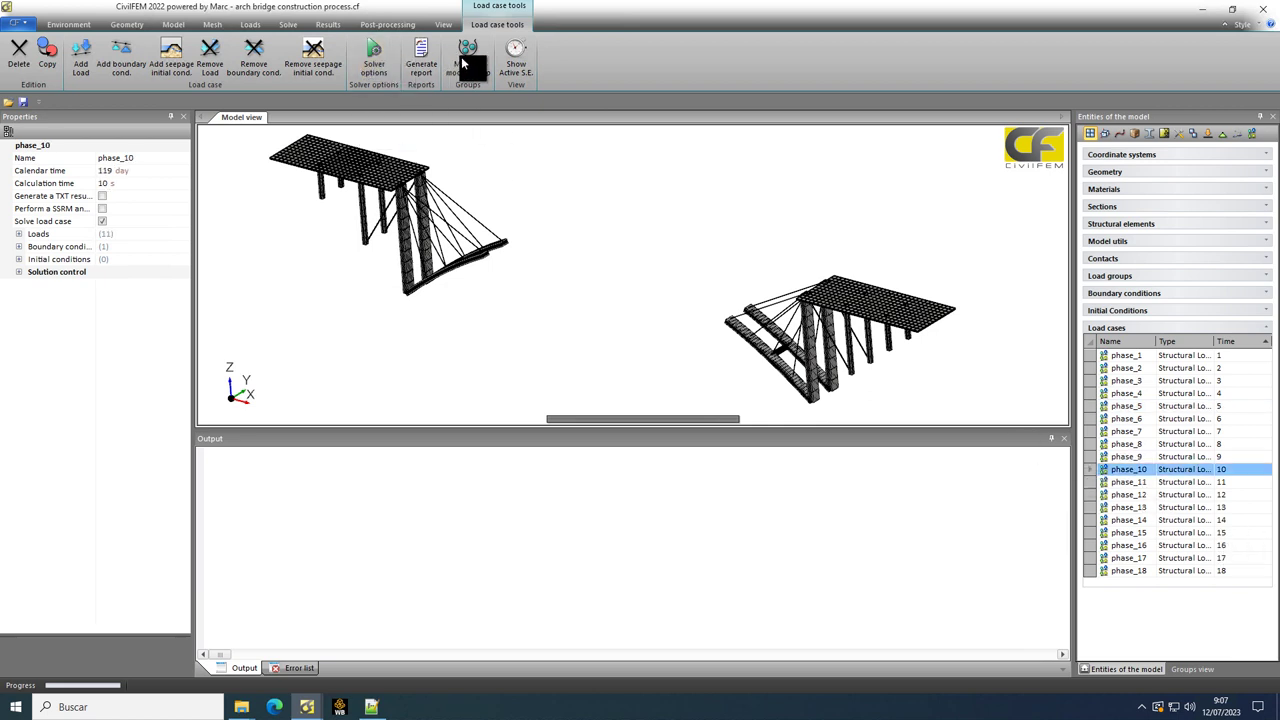
click(514, 50)
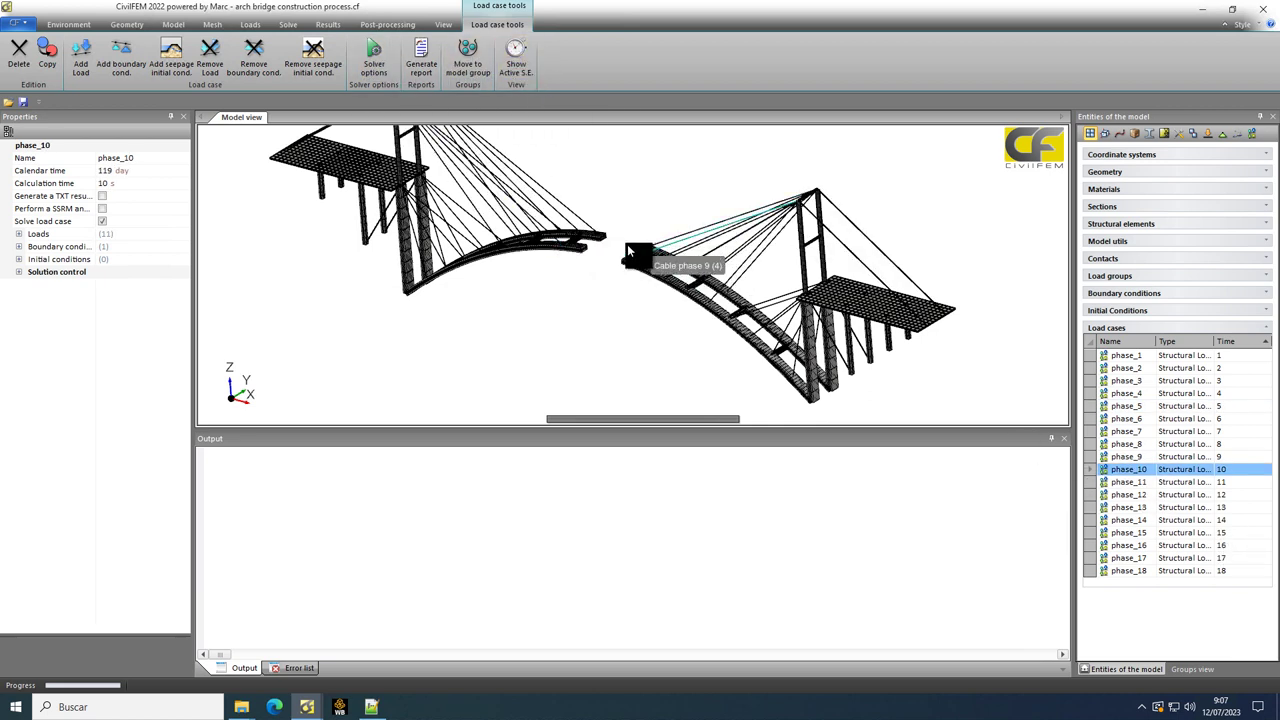
click(1090, 483)
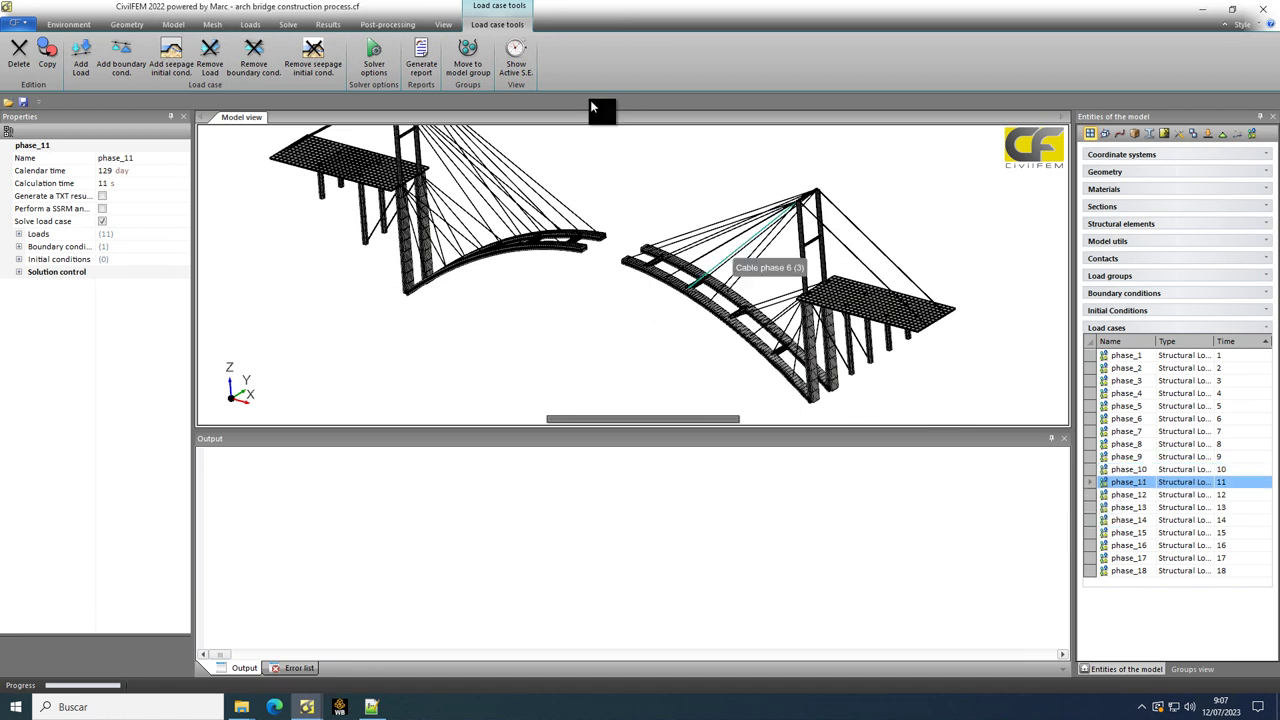
click(516, 56)
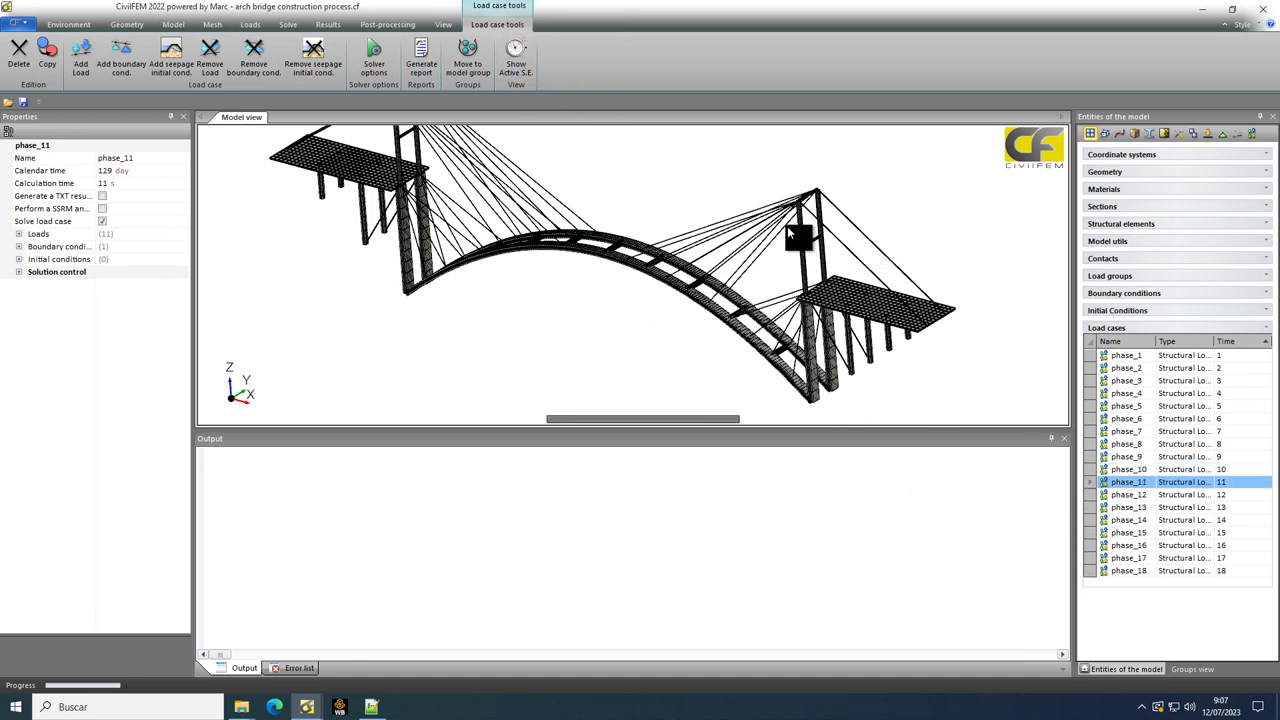
click(1095, 495)
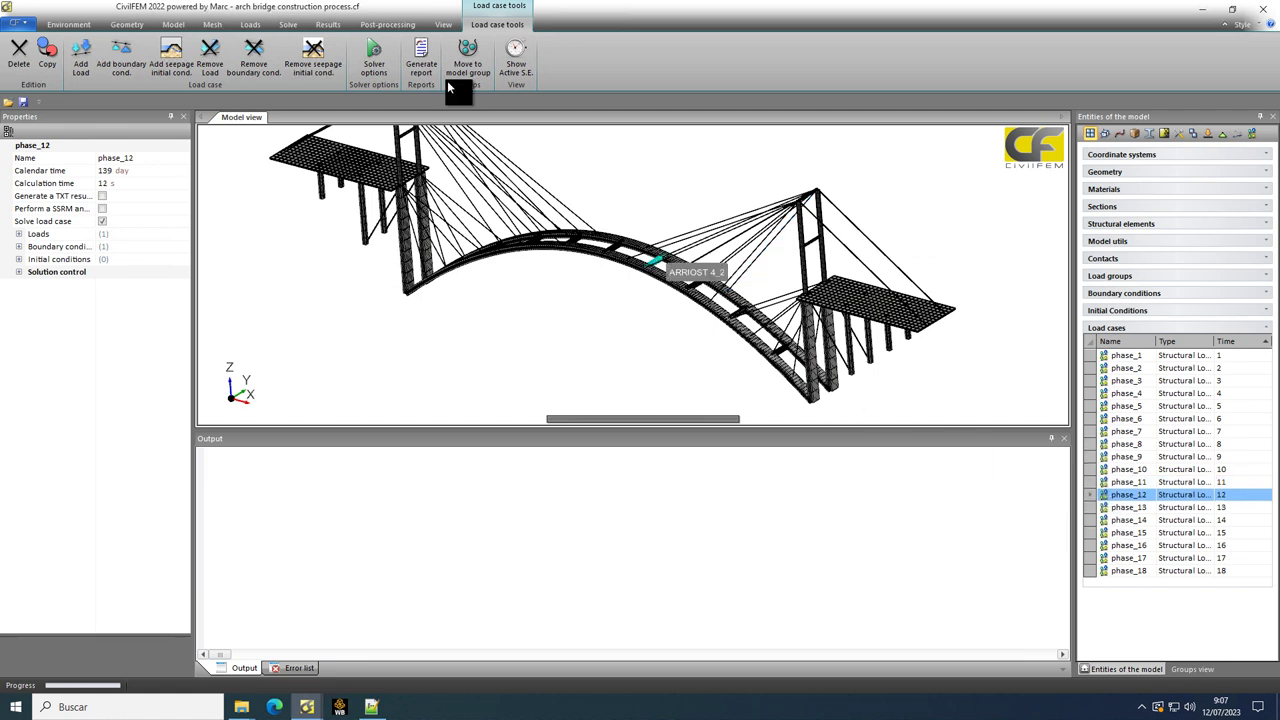
click(517, 50)
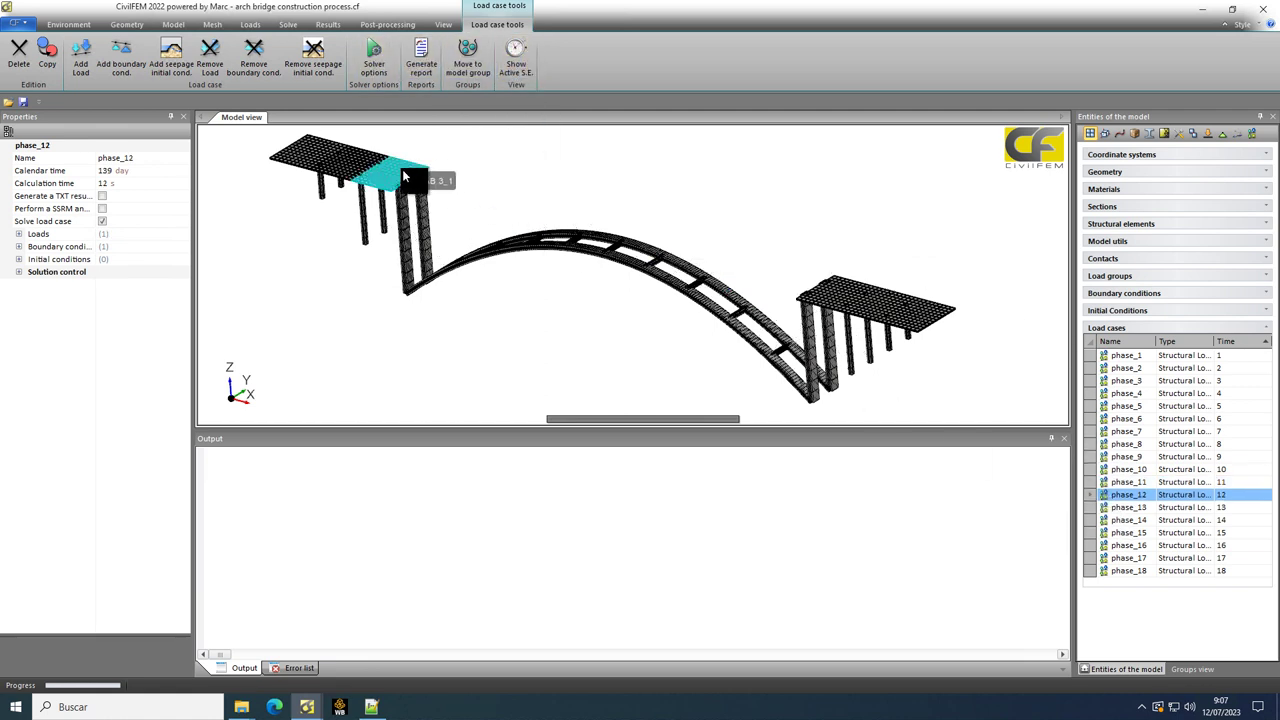
- Display the active structural elements for load case phase_13 and the final load case phase_18
click(1087, 508)
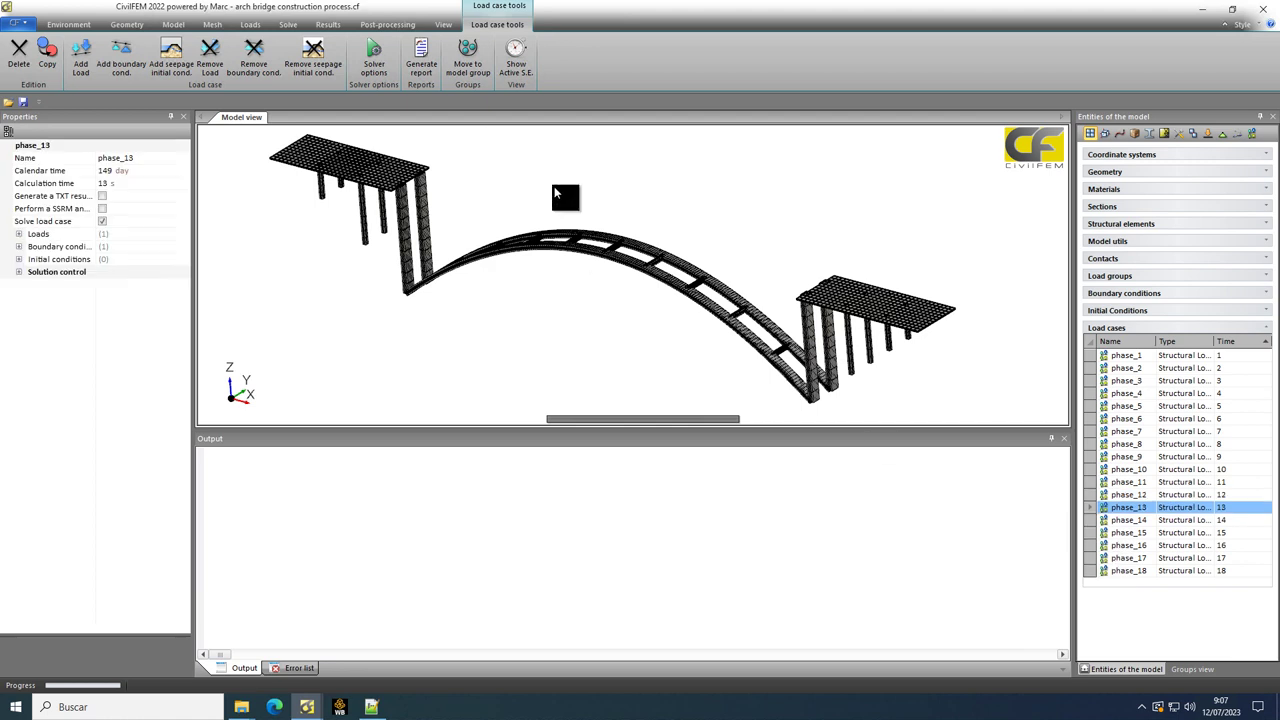
click(510, 56)
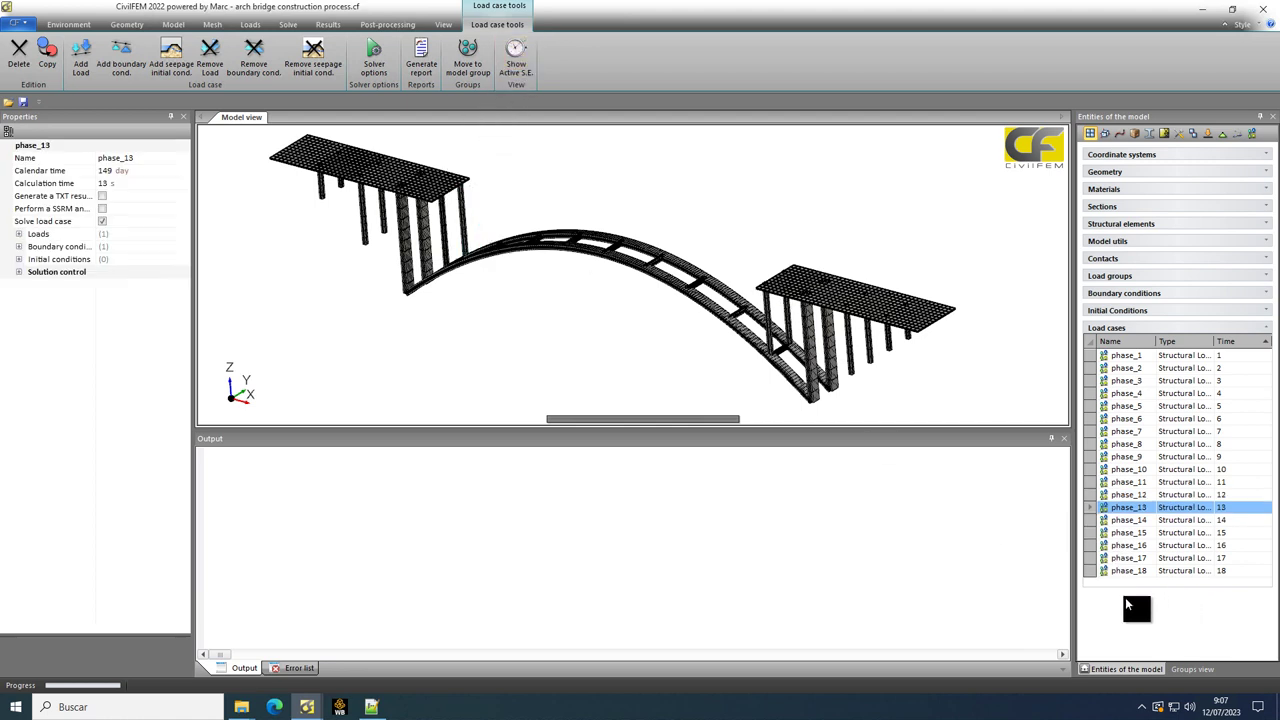
click(1091, 570)
click(516, 52)
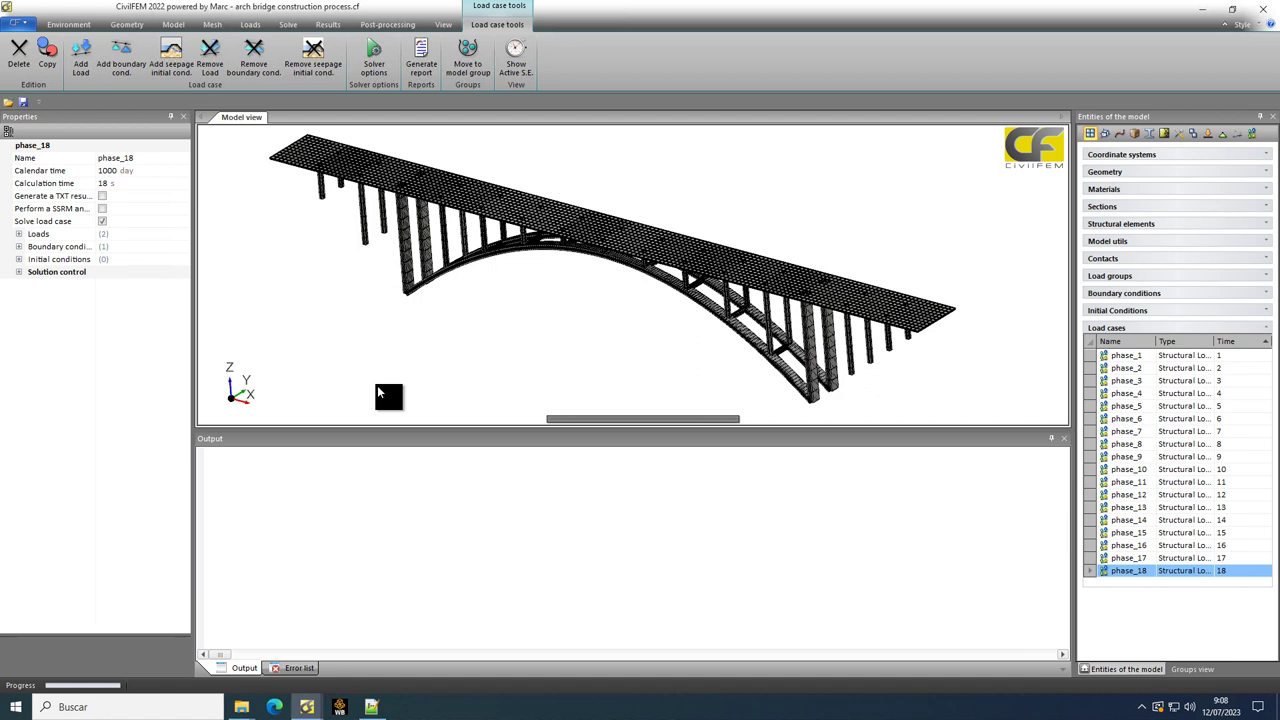
- Hide the Output window to enlarge the model view and inspect the arch and columns of the complete bridge
middle_drag(642, 400, 829, 349)
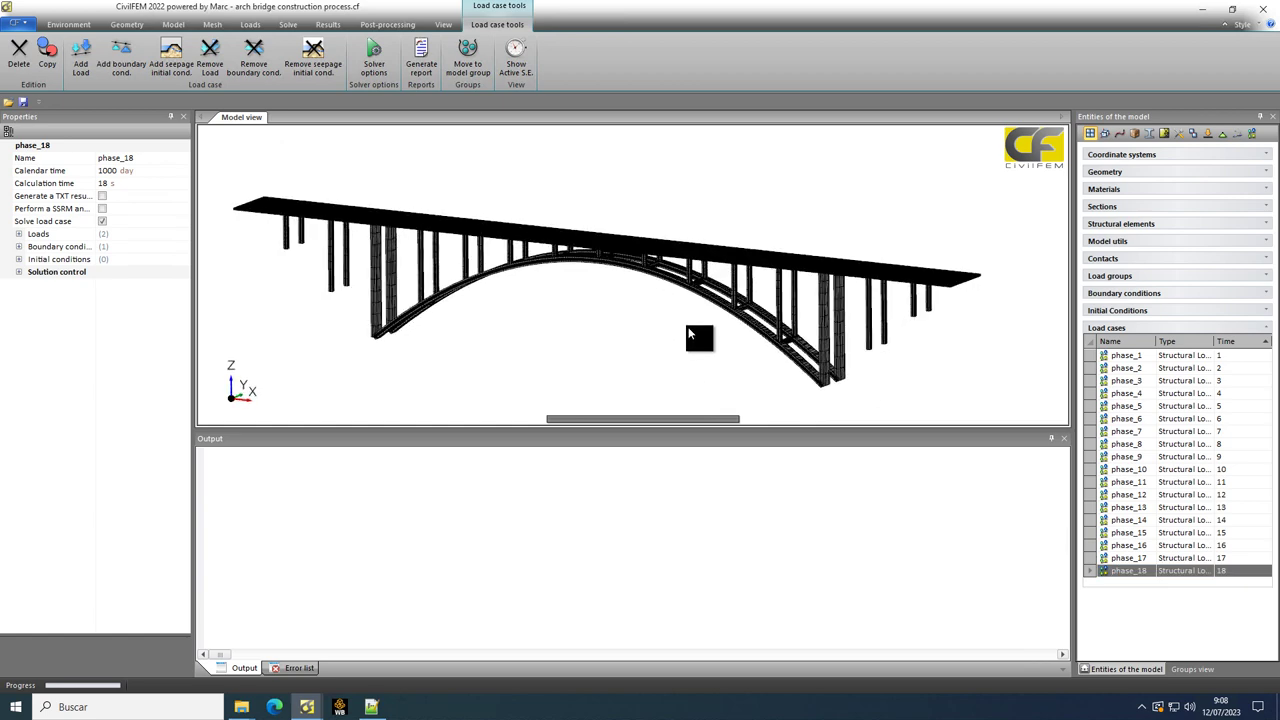
scroll(700, 325, up, 3)
middle_drag(814, 309, 752, 412)
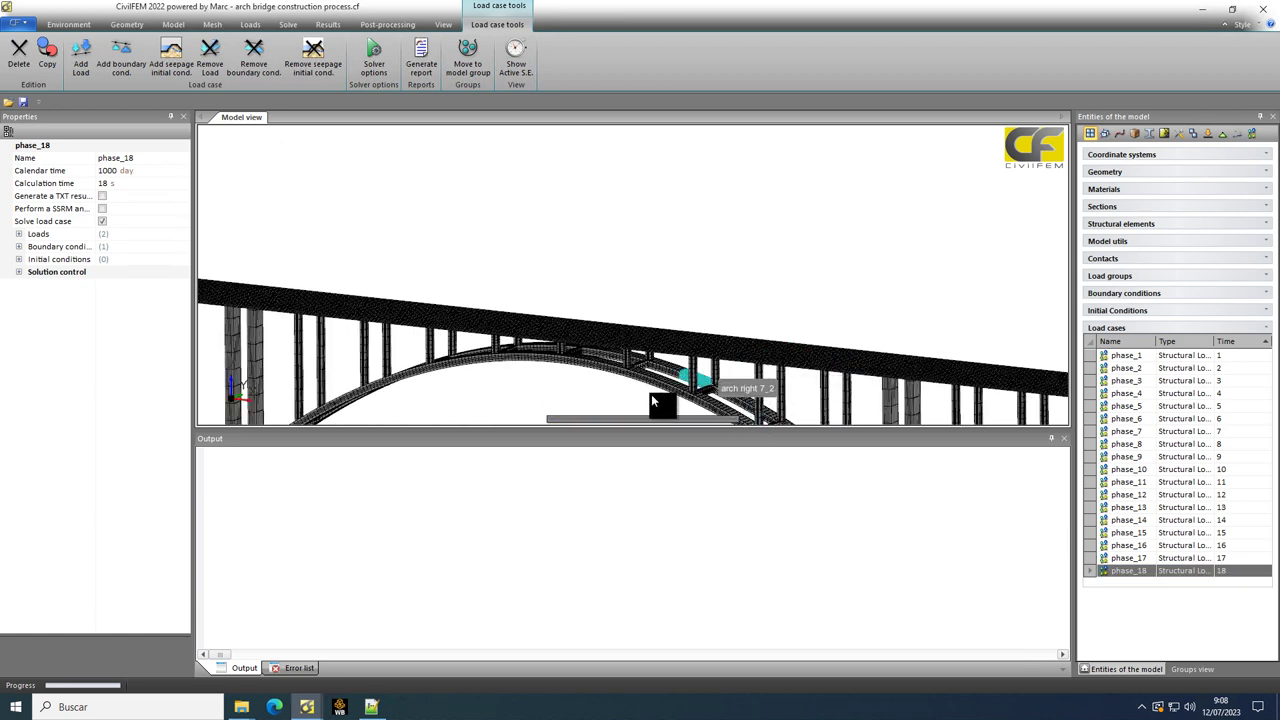
drag(625, 432, 626, 489)
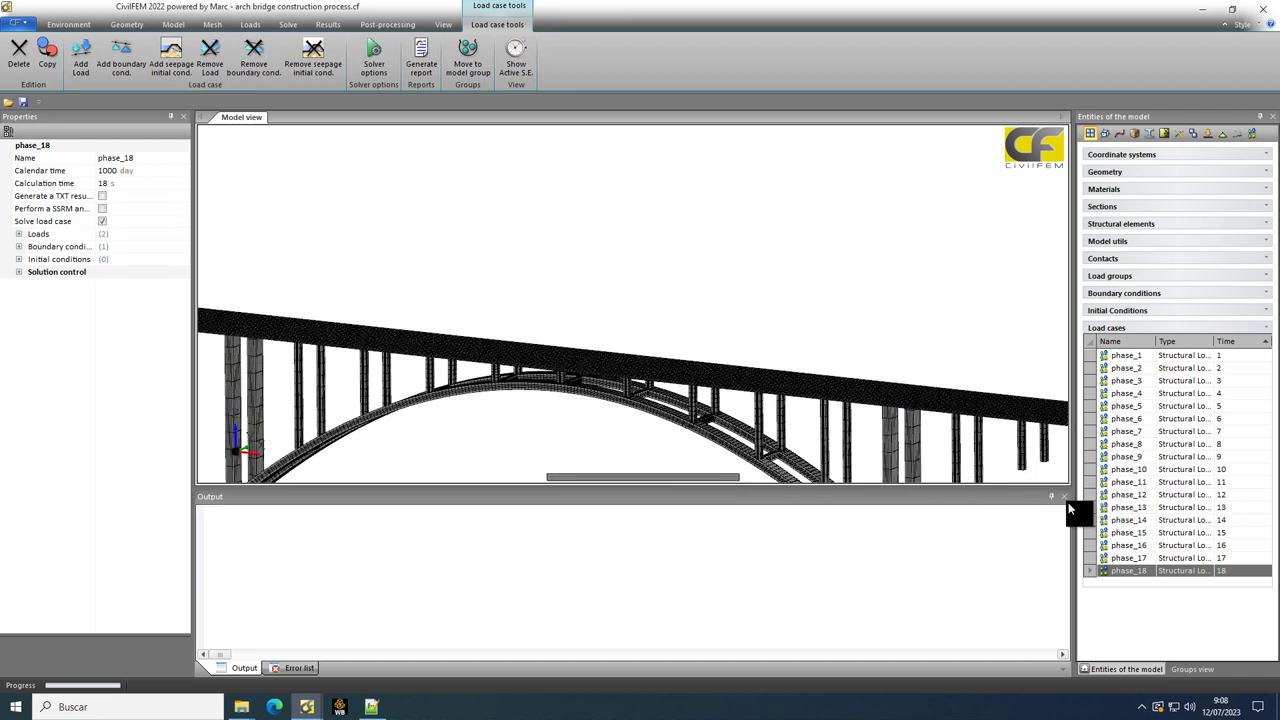
click(1055, 494)
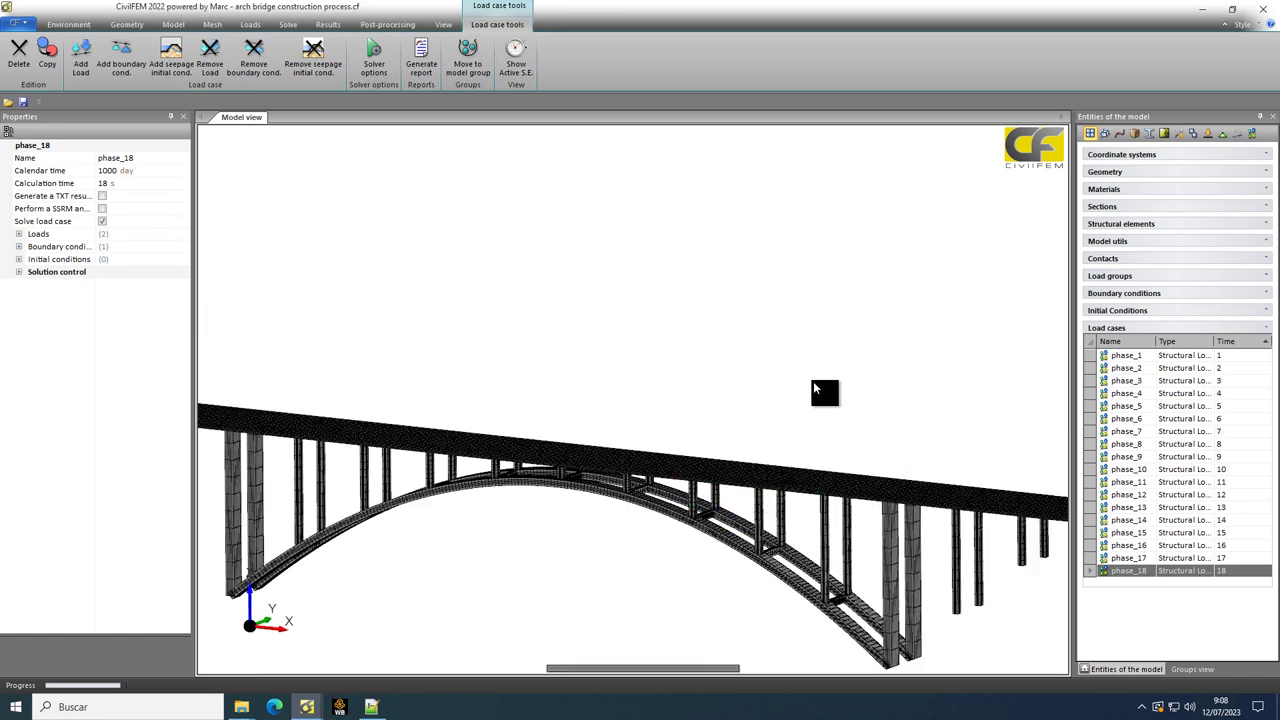
middle_drag(804, 409, 566, 463)
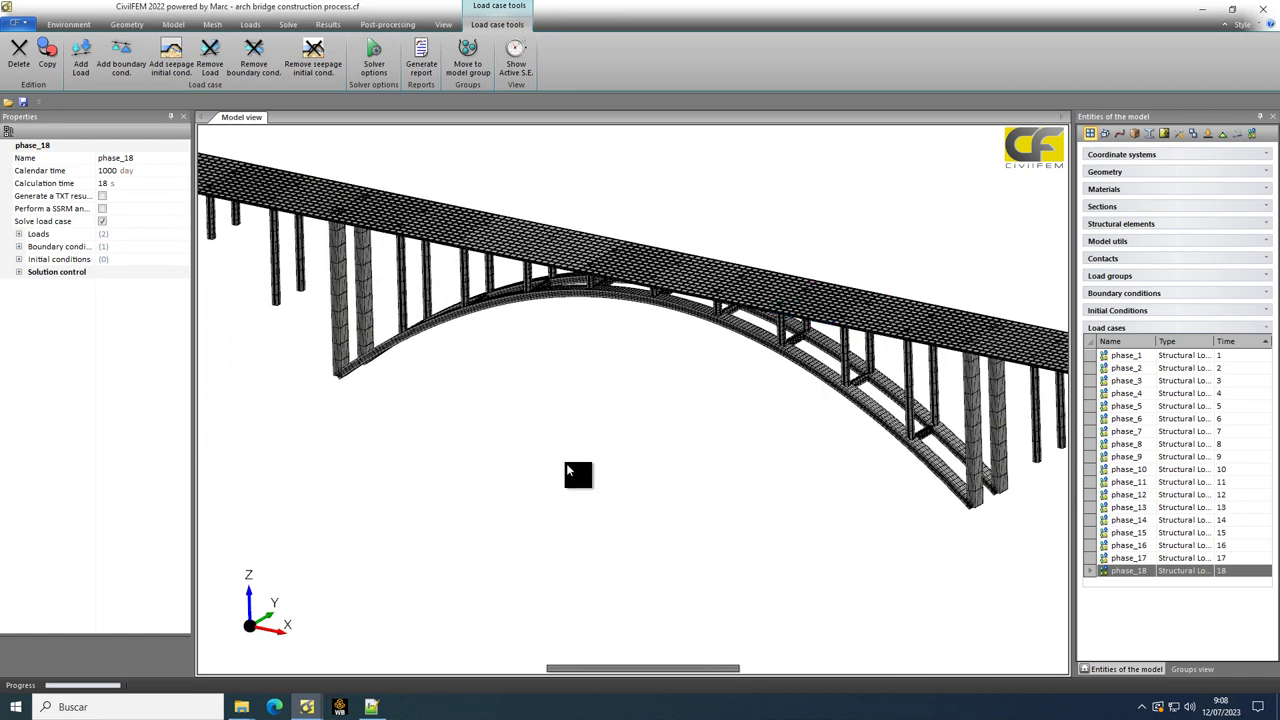
- Bring up the meshing and model utility tools and examine the whole meshed bridge from different angles
click(212, 26)
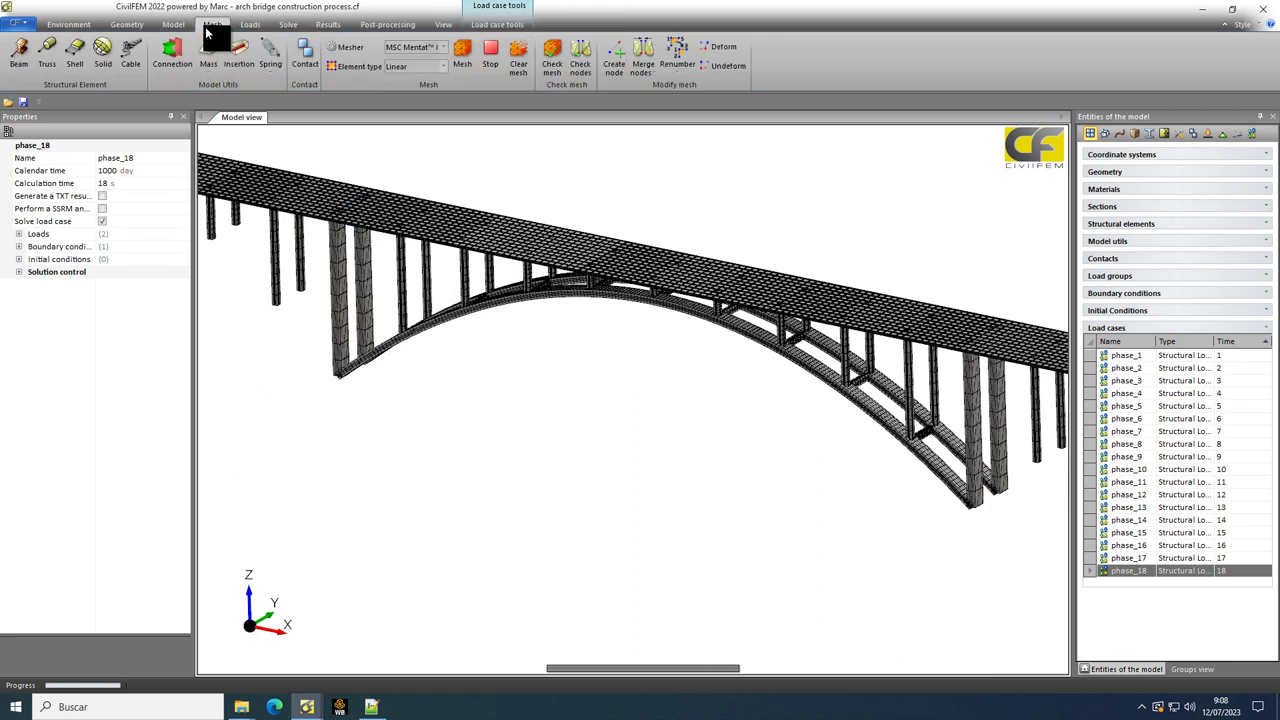
click(168, 66)
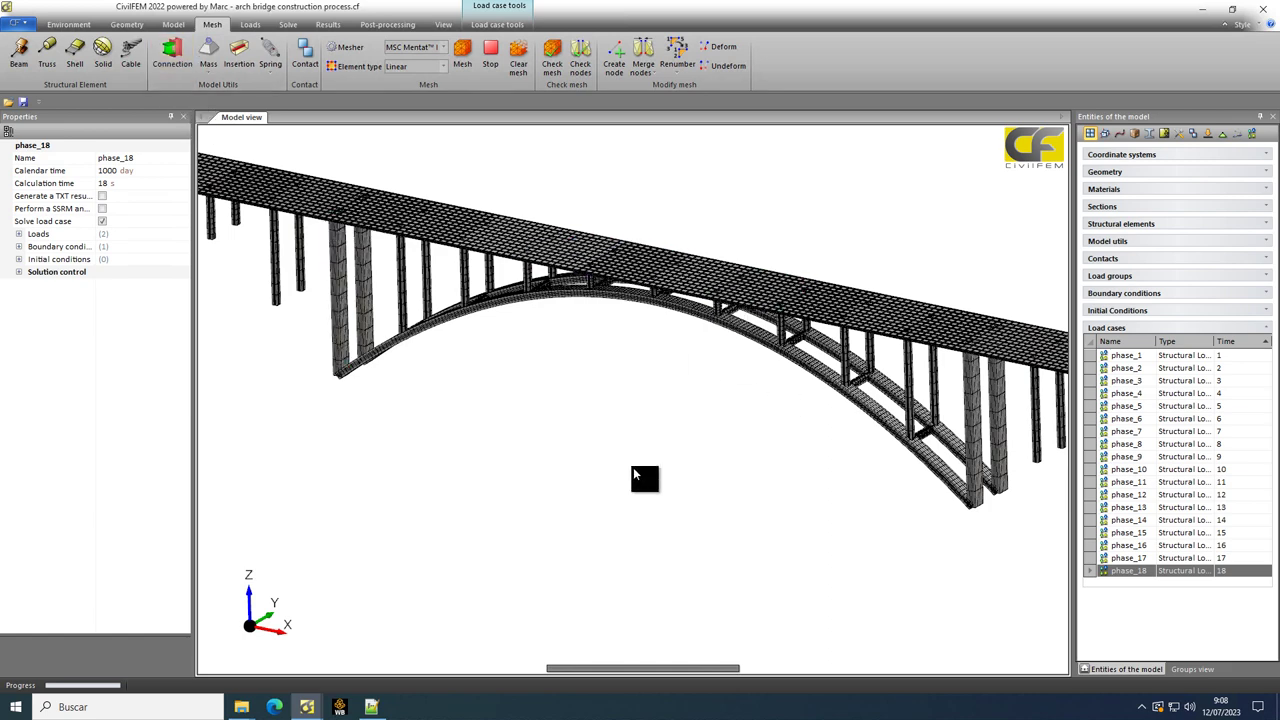
scroll(485, 412, down, 3)
middle_drag(485, 412, 539, 464)
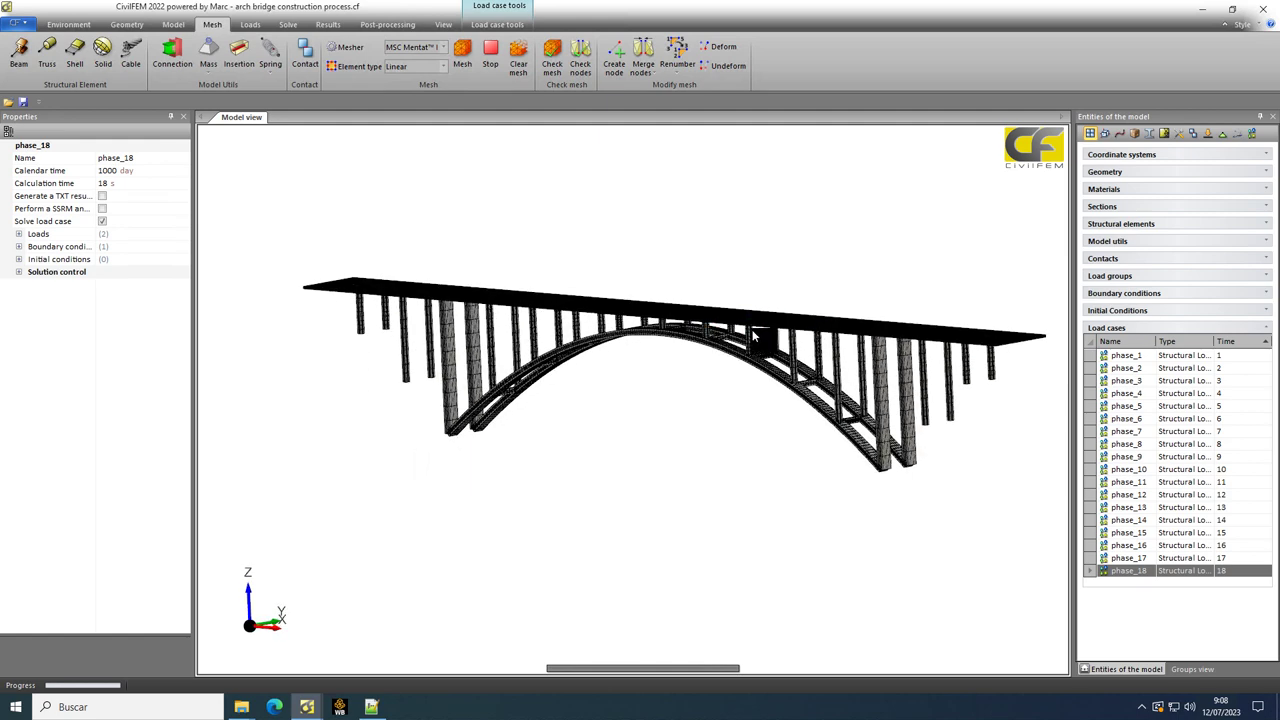
middle_drag(737, 449, 731, 471)
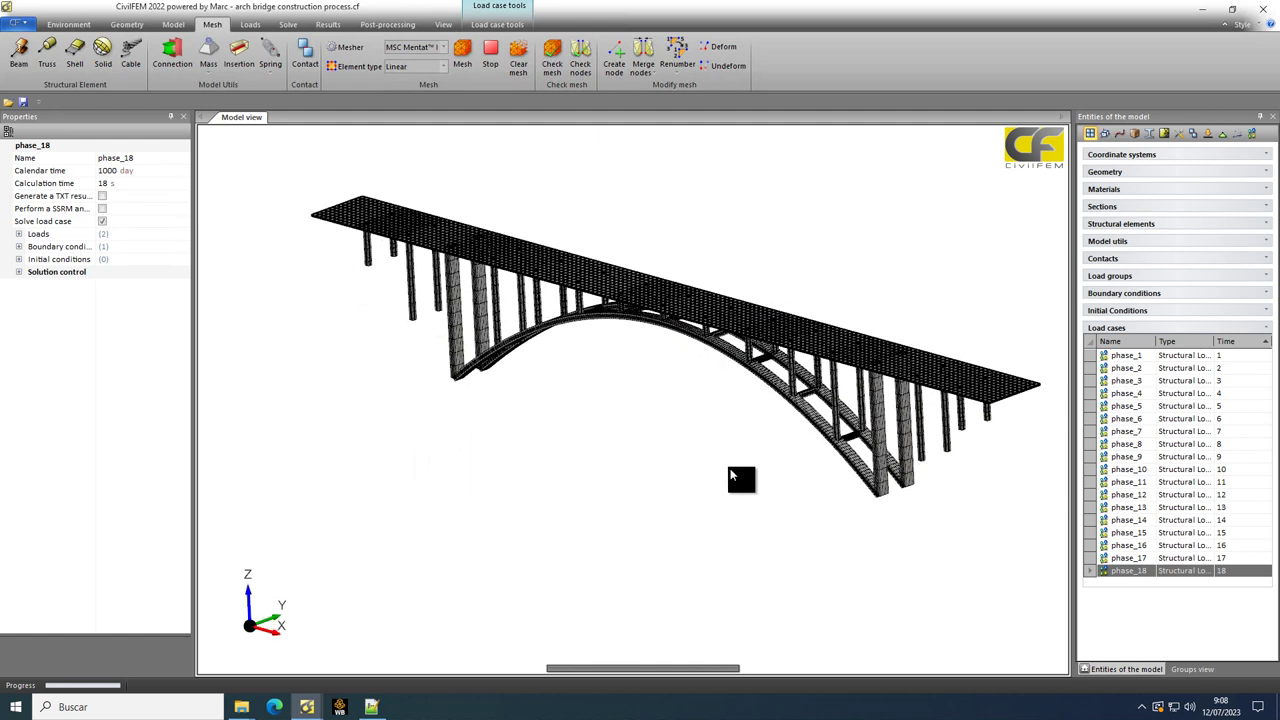
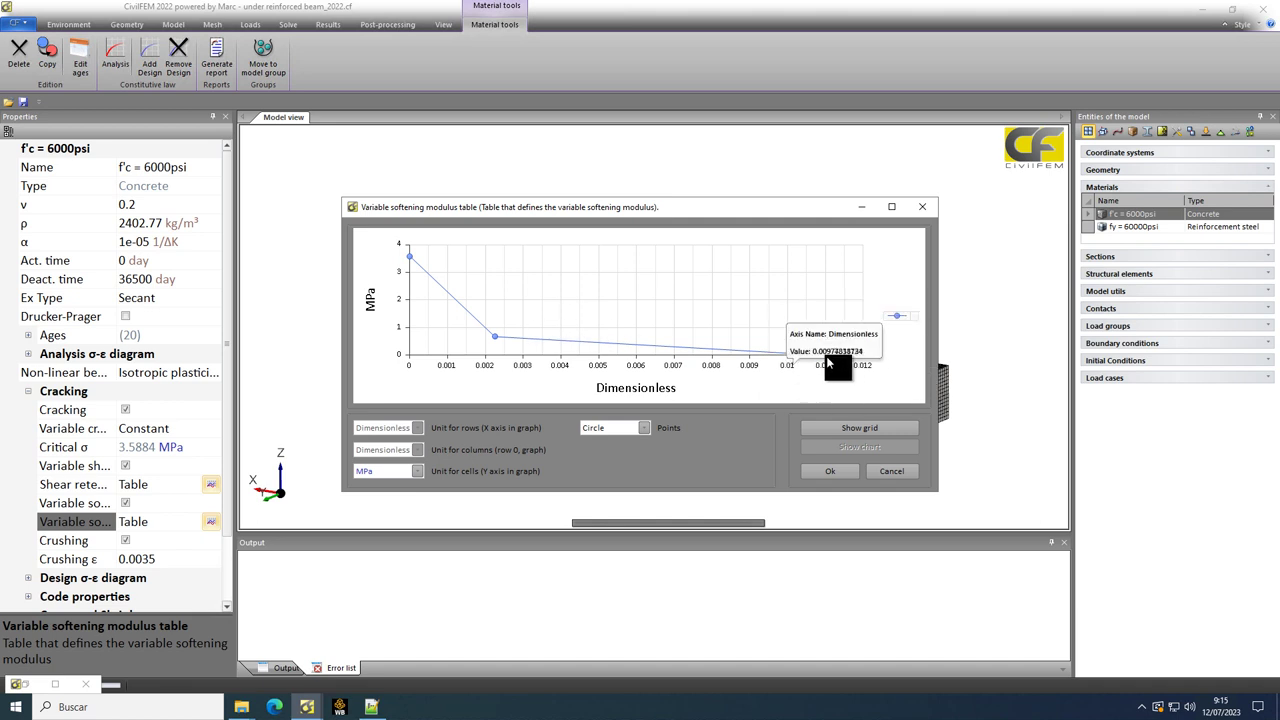
- Inspect the end of the variable softening modulus curve for the f'c = 6000psi concrete and accept the table
drag(826, 356, 840, 370)
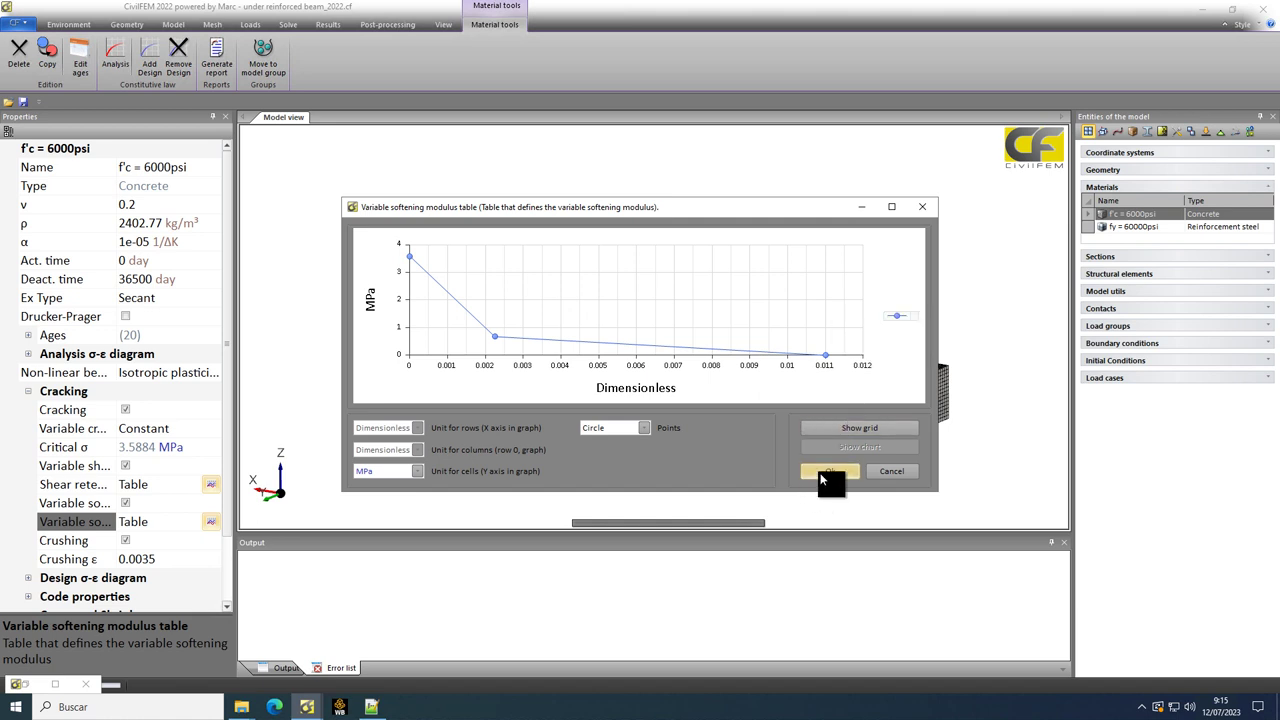
click(824, 472)
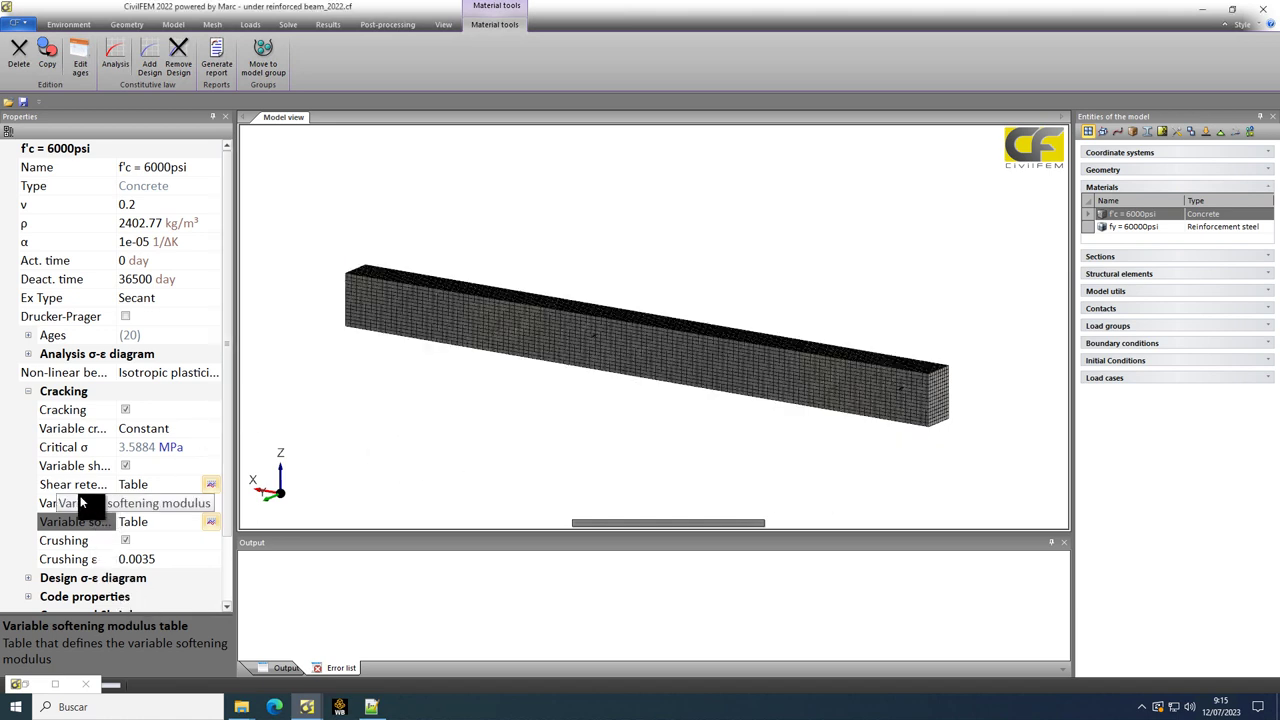
- Review the concrete's shear retention function as a chart and accept the table
click(210, 484)
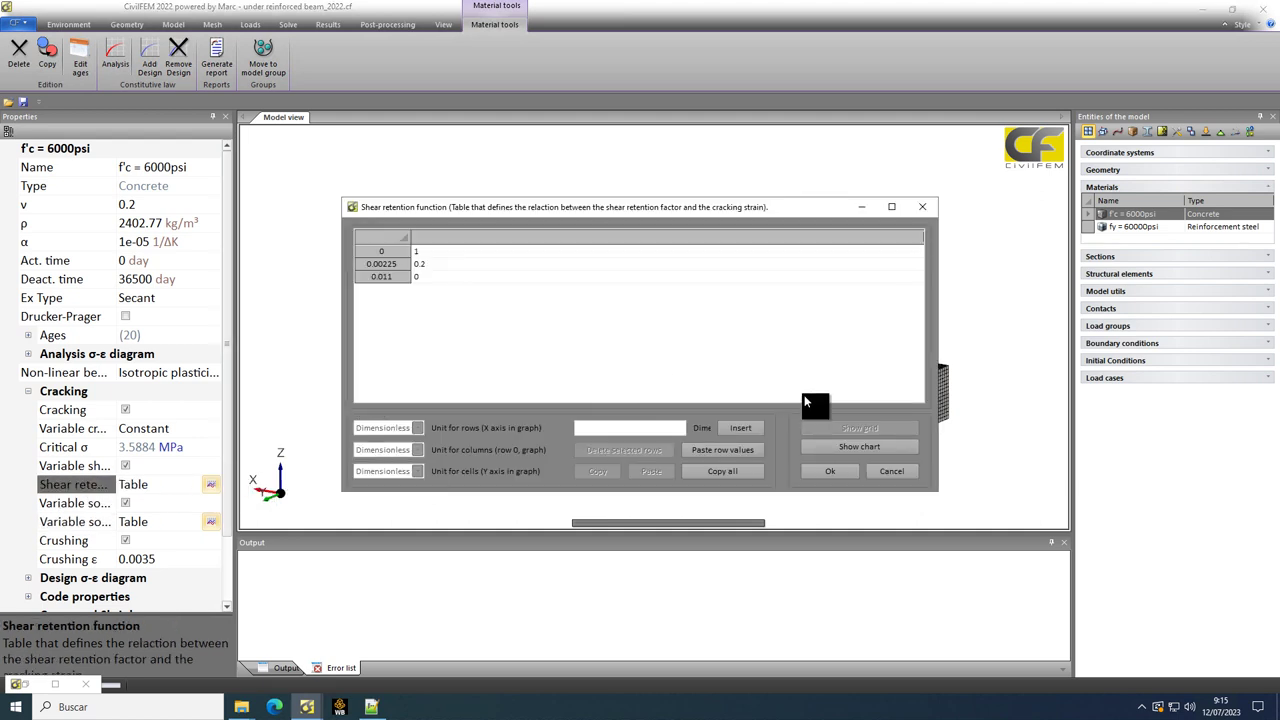
click(871, 446)
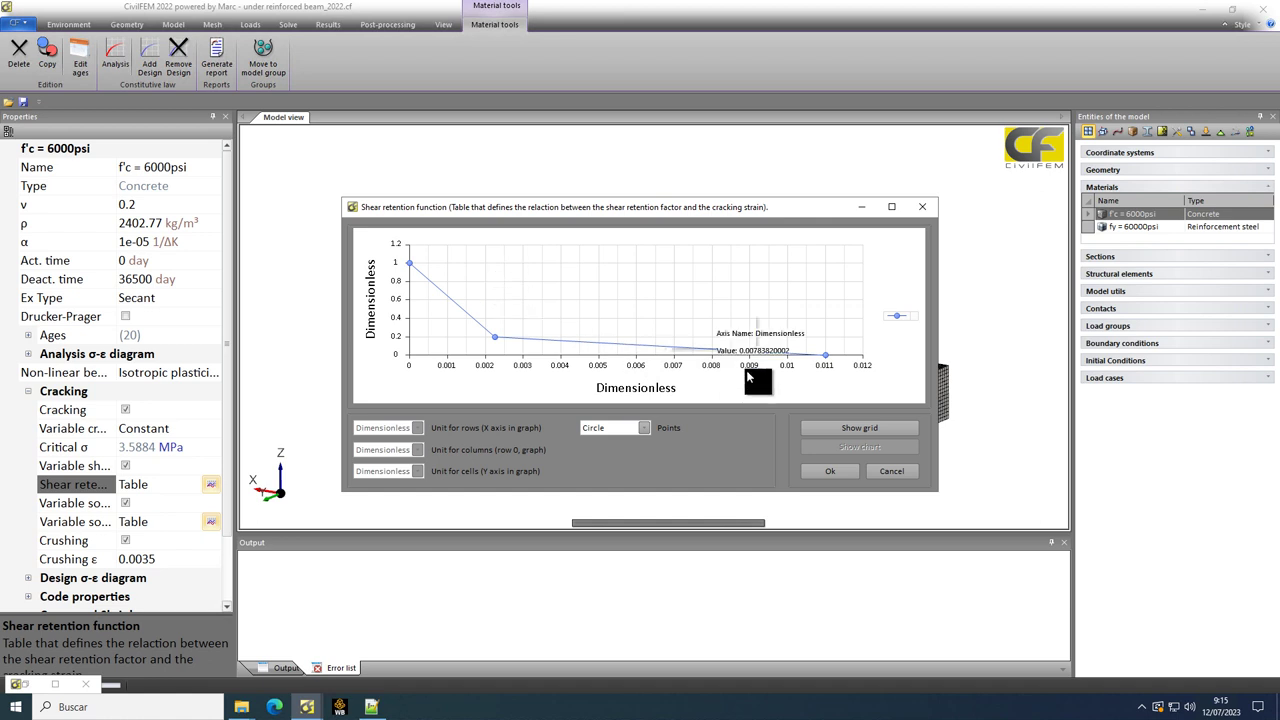
mouse_move(822, 357)
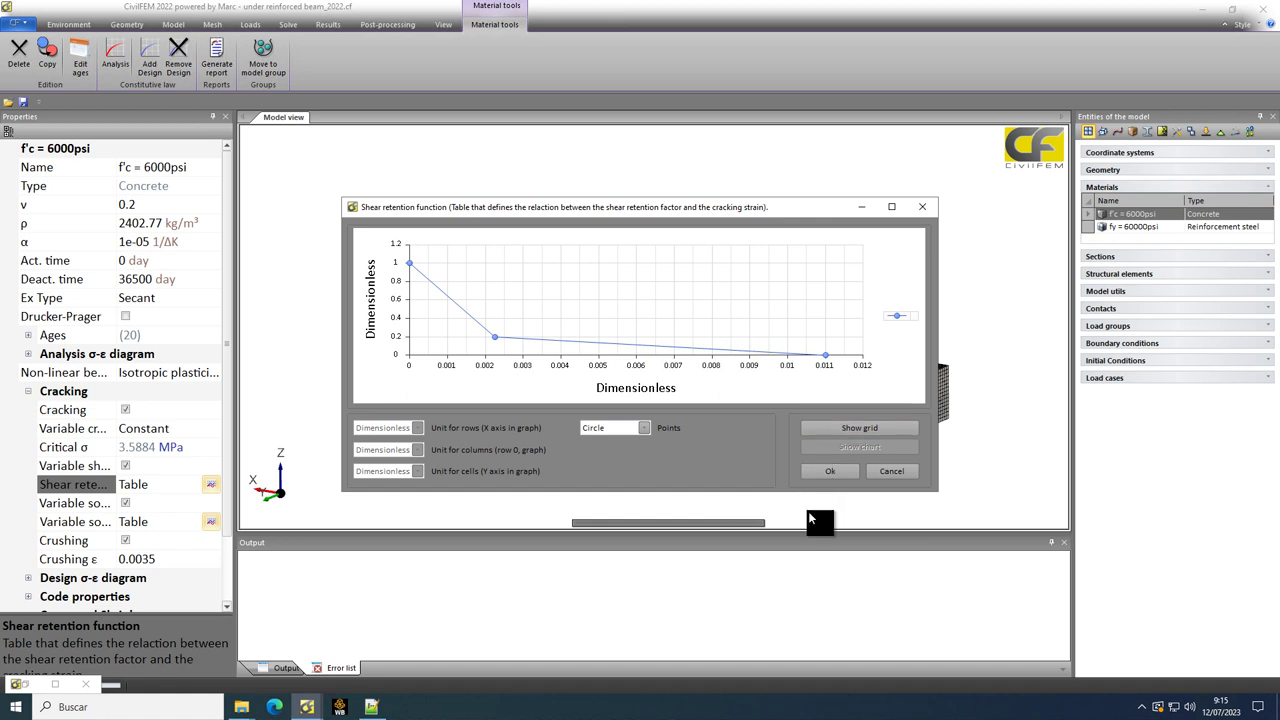
click(824, 474)
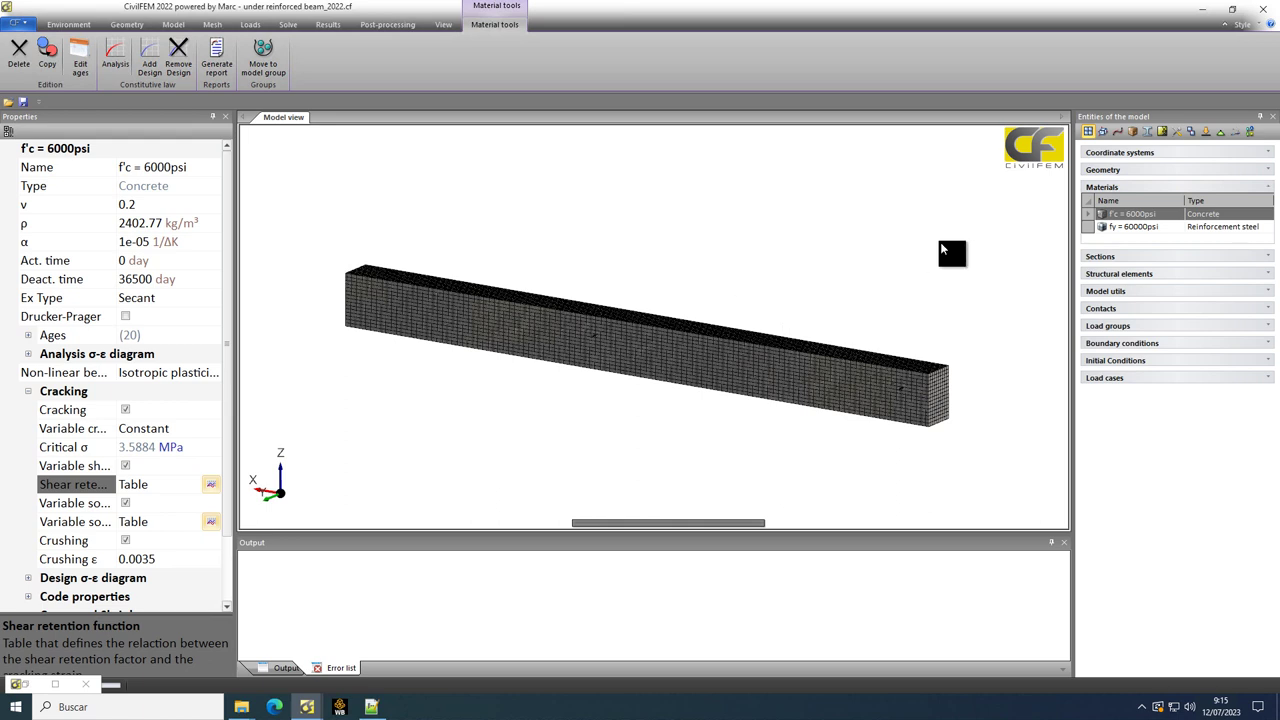
- Plot the maximum principal cracking strain on the beam
click(334, 24)
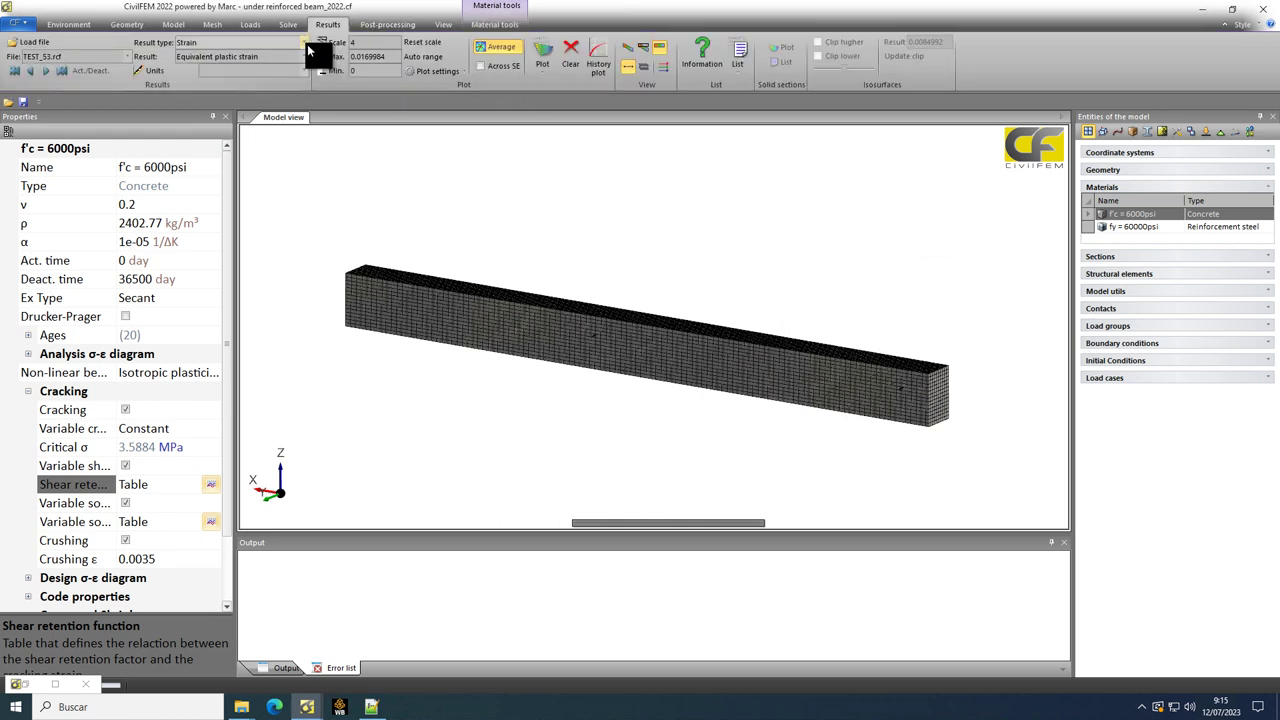
click(303, 43)
click(302, 58)
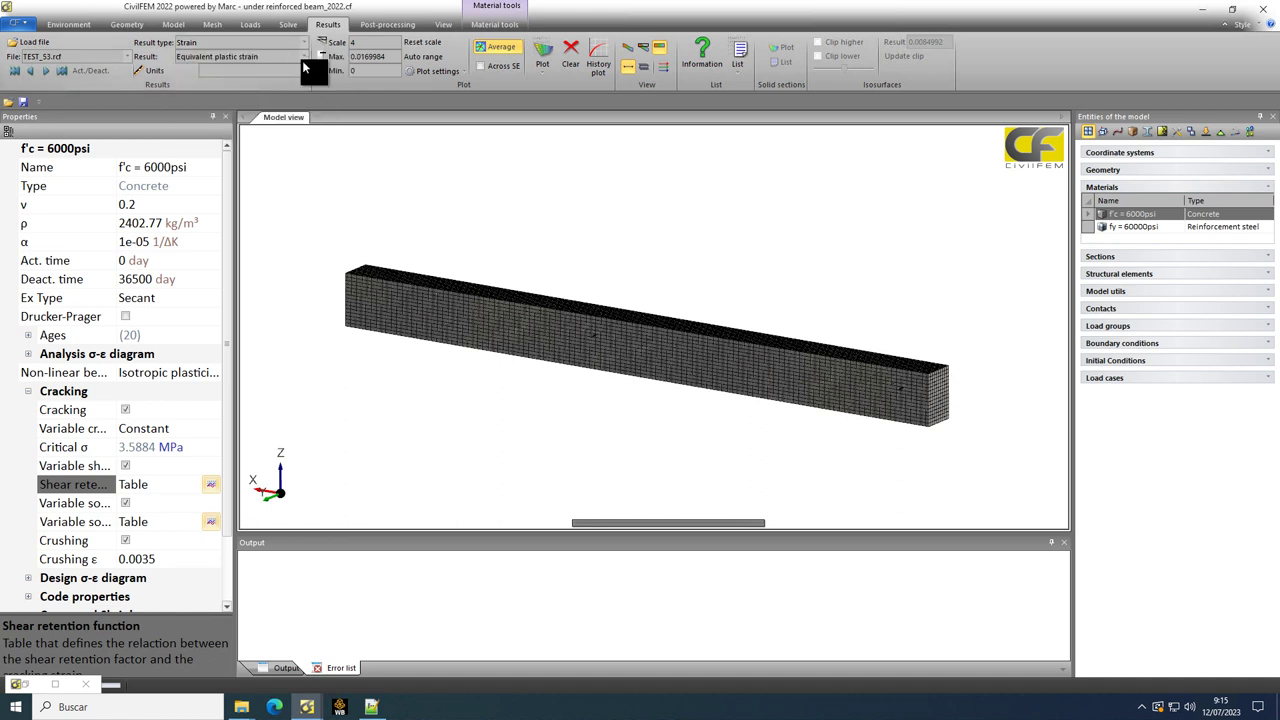
click(305, 60)
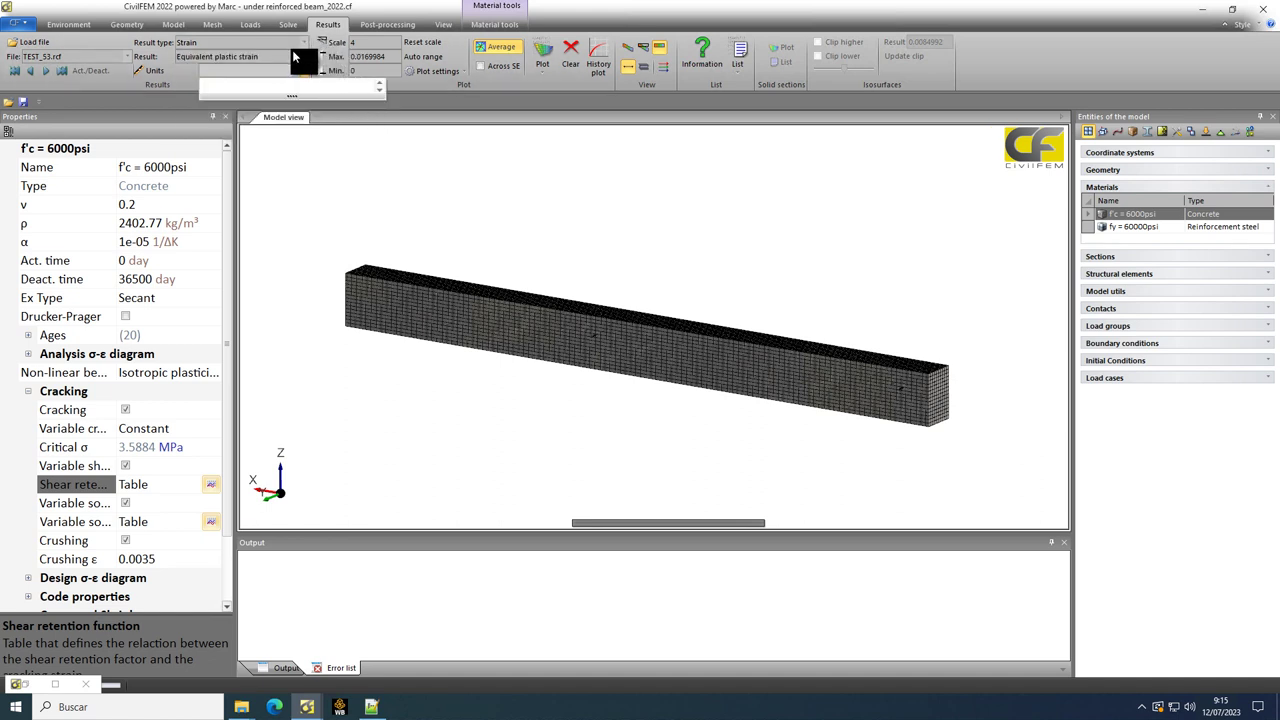
click(302, 54)
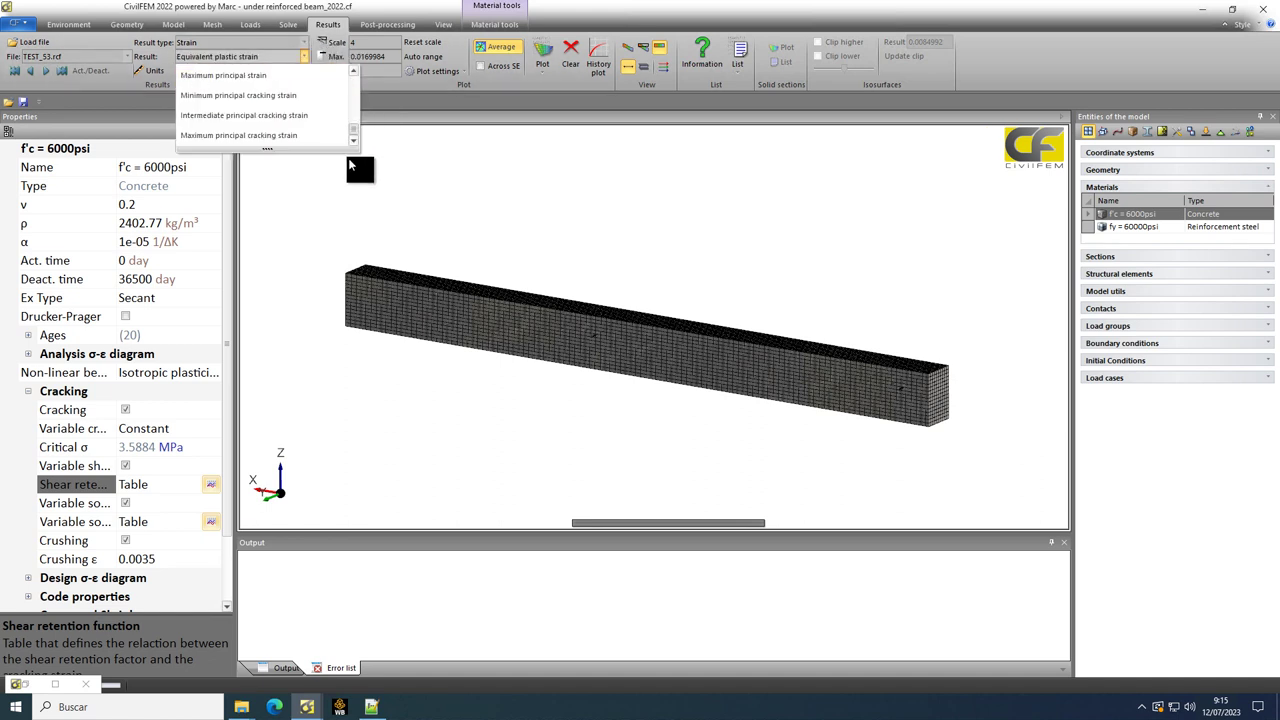
click(247, 133)
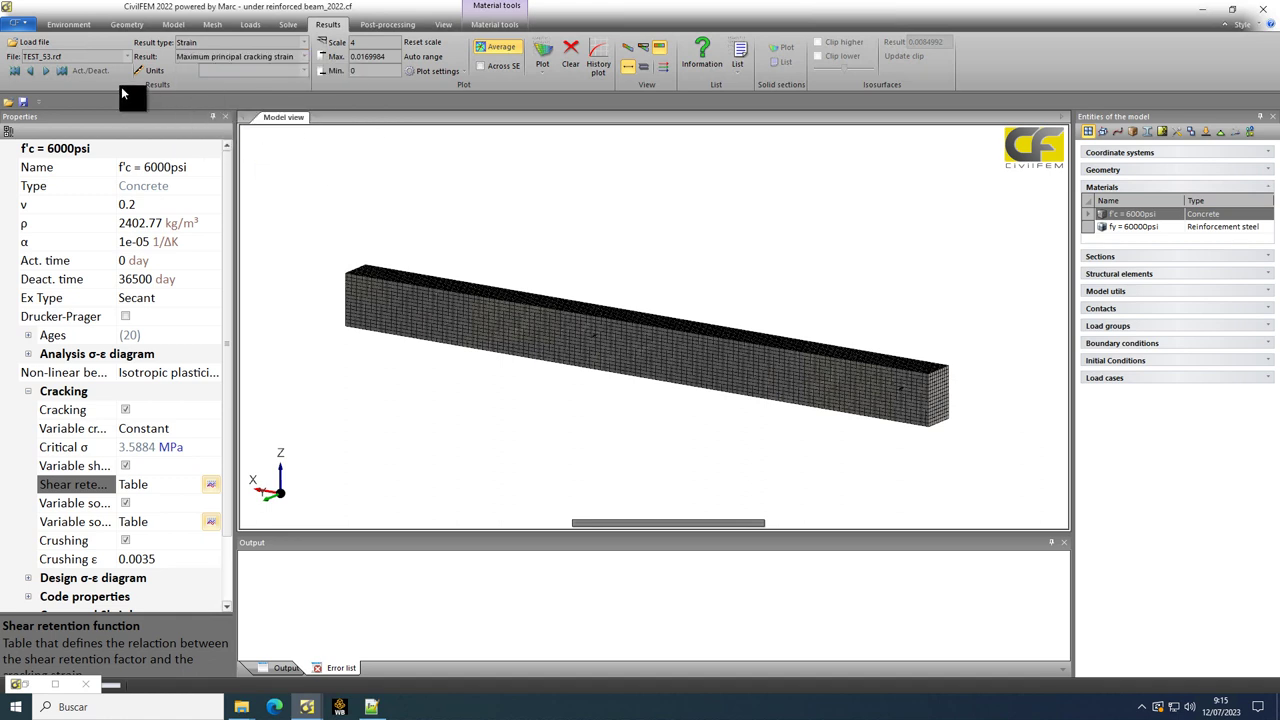
click(540, 48)
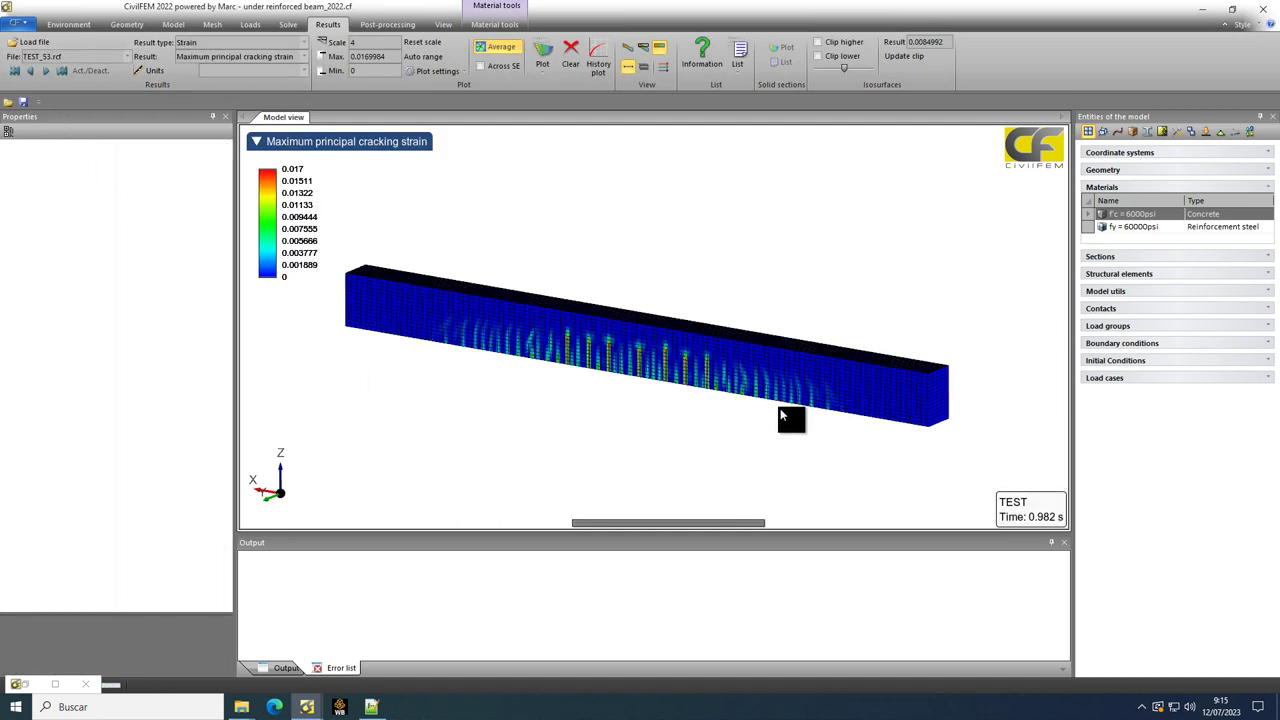
- Inspect the crack pattern near midspan and replot the cracking strain on the deformed beam
middle_drag(670, 457, 718, 467)
scroll(700, 449, up, 8)
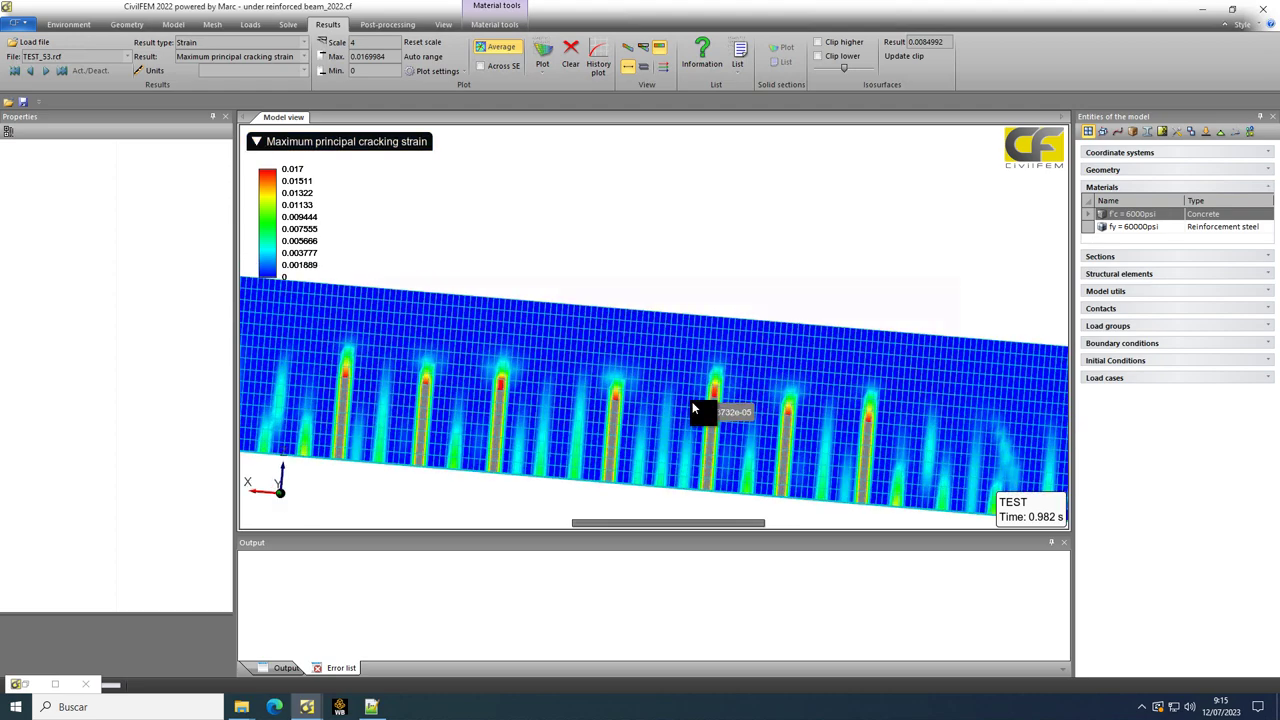
scroll(695, 408, down, 8)
middle_drag(691, 429, 620, 430)
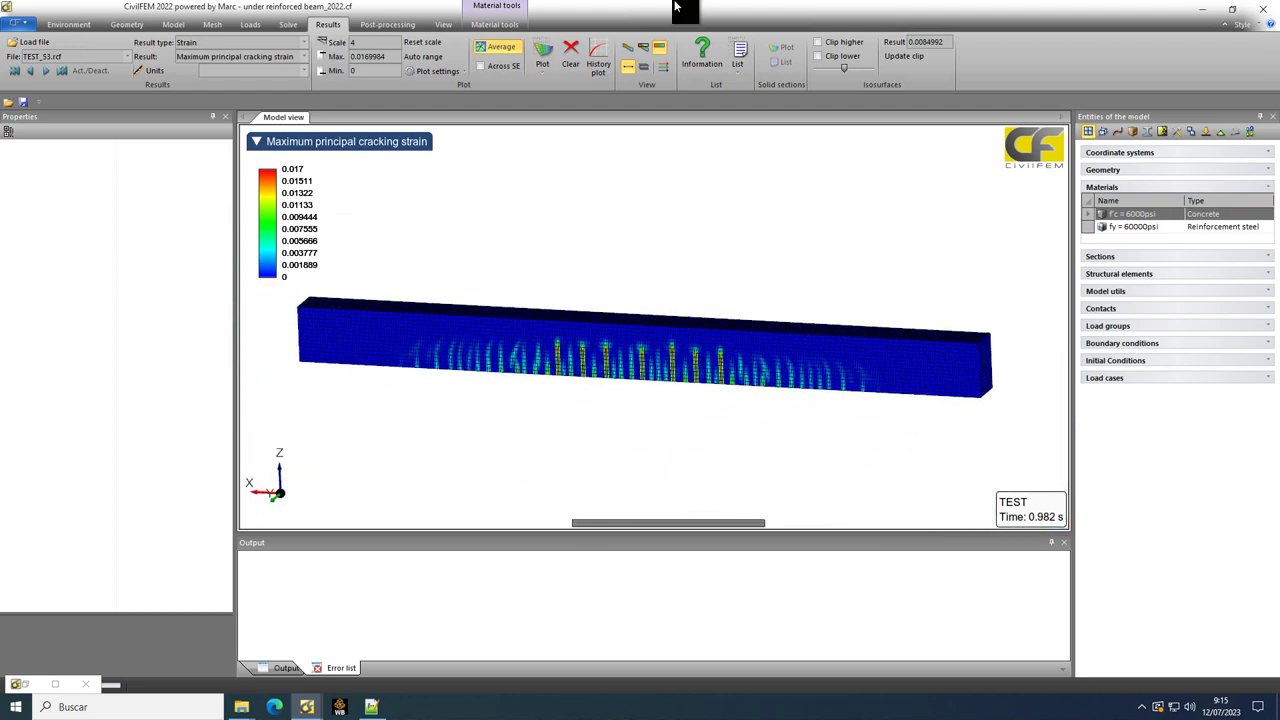
click(540, 50)
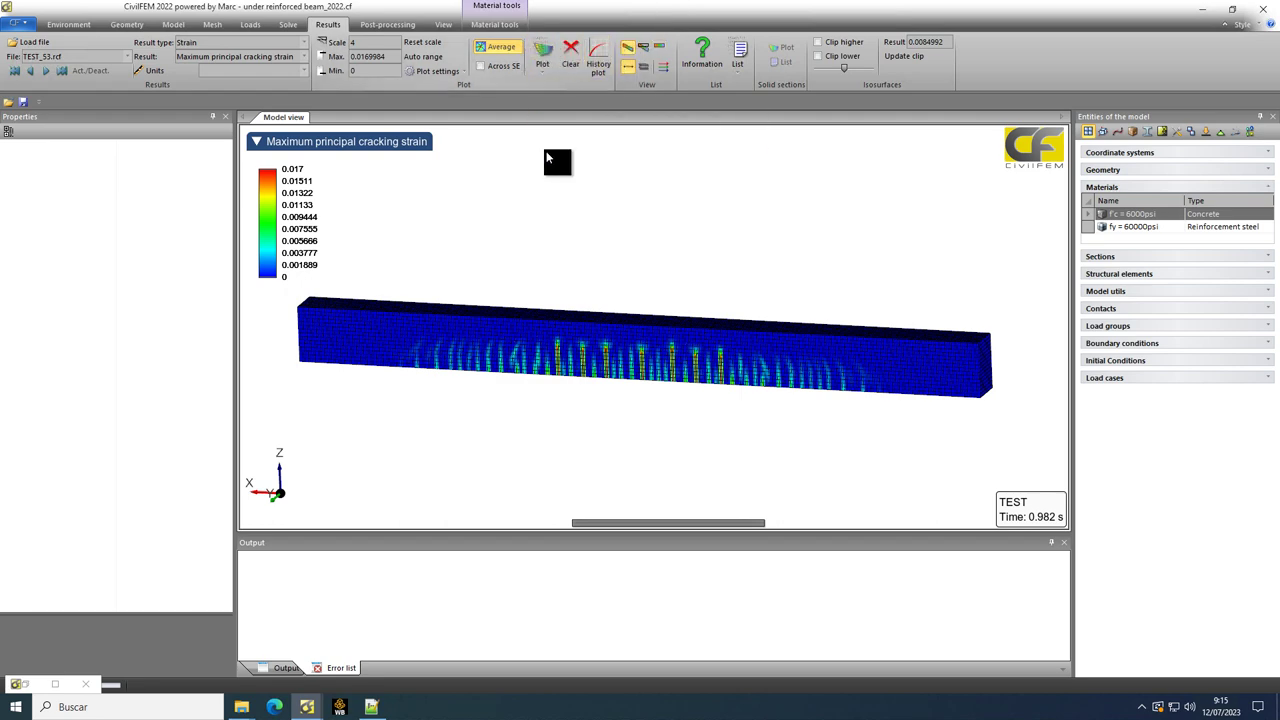
mouse_move(589, 477)
middle_down()
mouse_move(623, 277)
mouse_move(588, 403)
mouse_move(611, 480)
middle_up()
- Hide the Solid 3D concrete element and select all reinforcement trusses without it, ending with the selection cleared
click(760, 346)
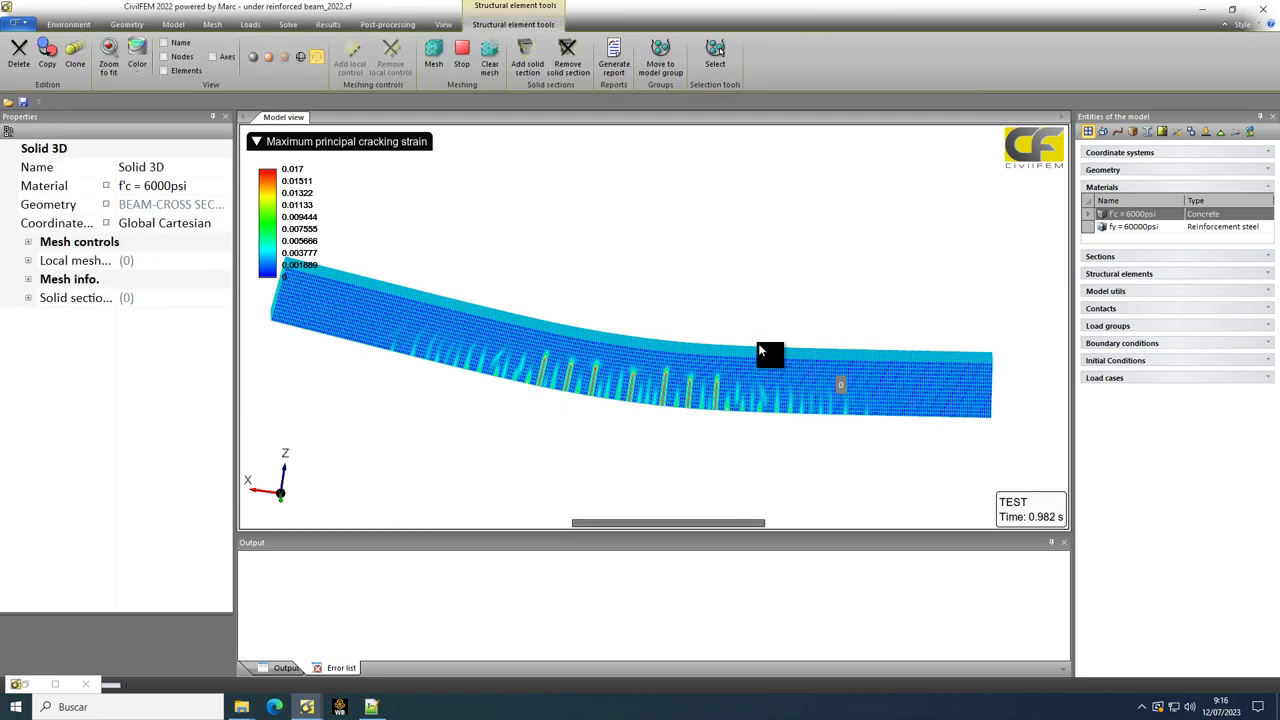
click(318, 56)
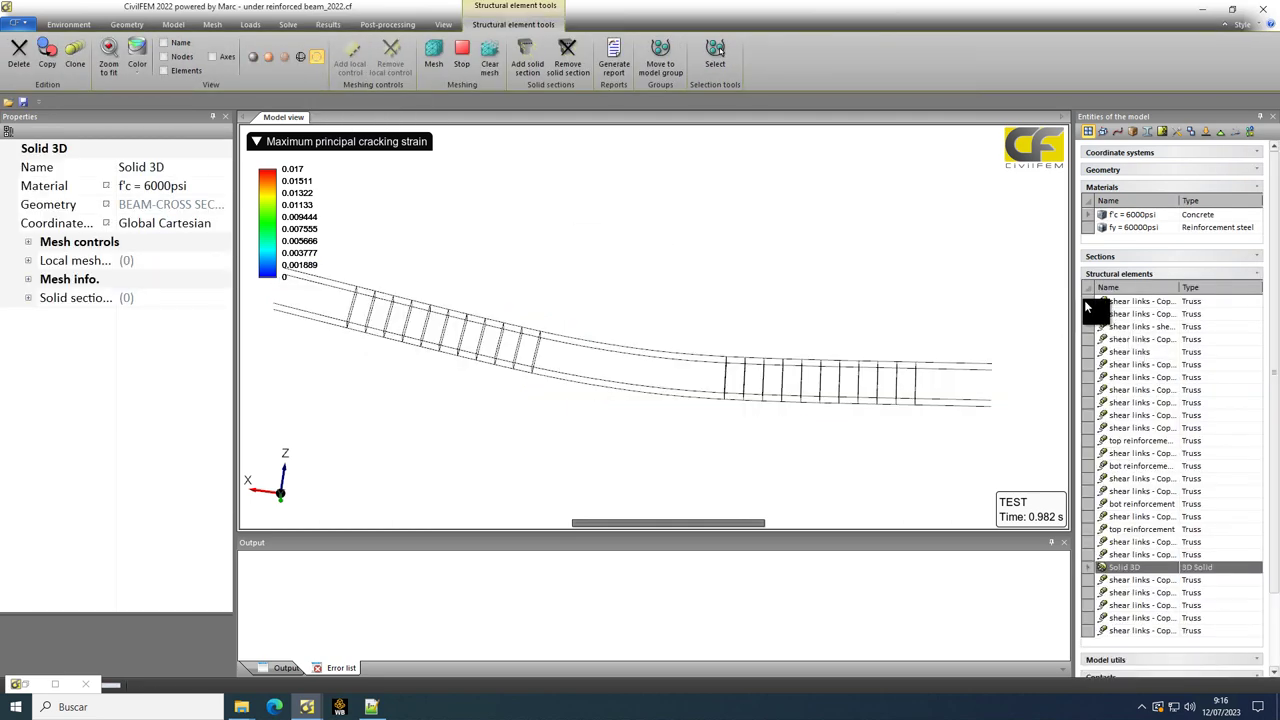
click(1090, 290)
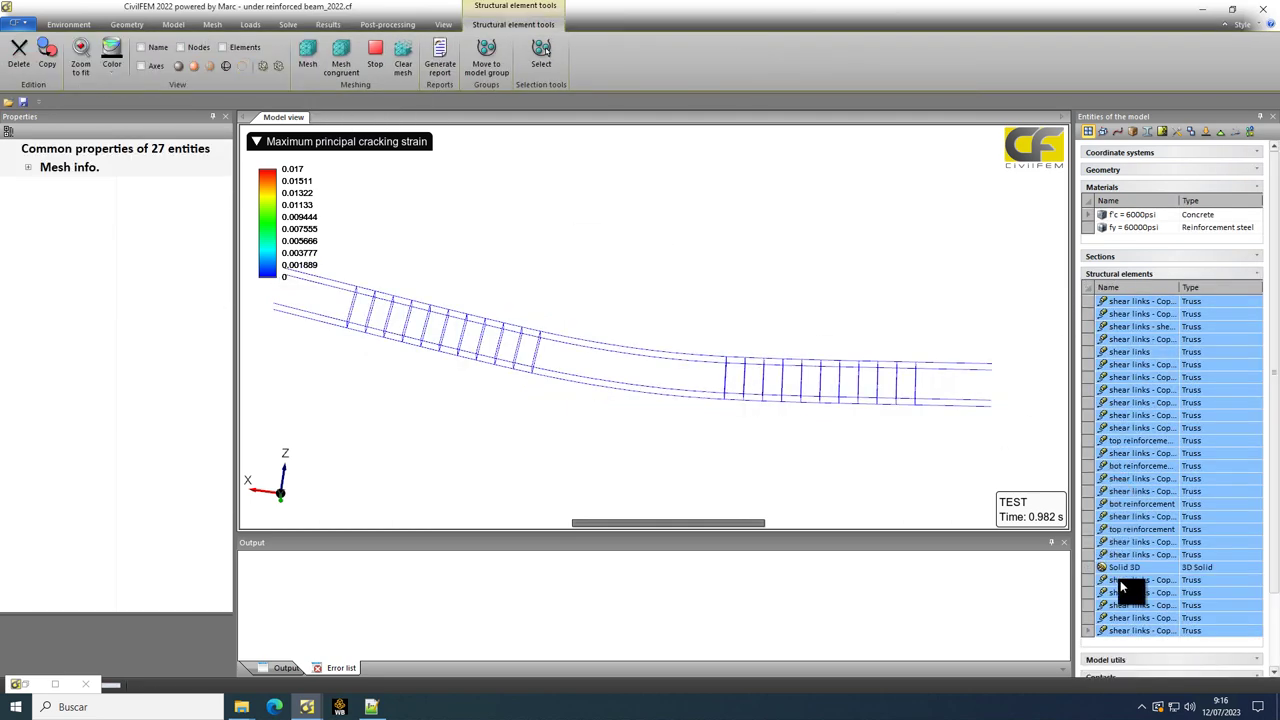
ctrl+click(1088, 566)
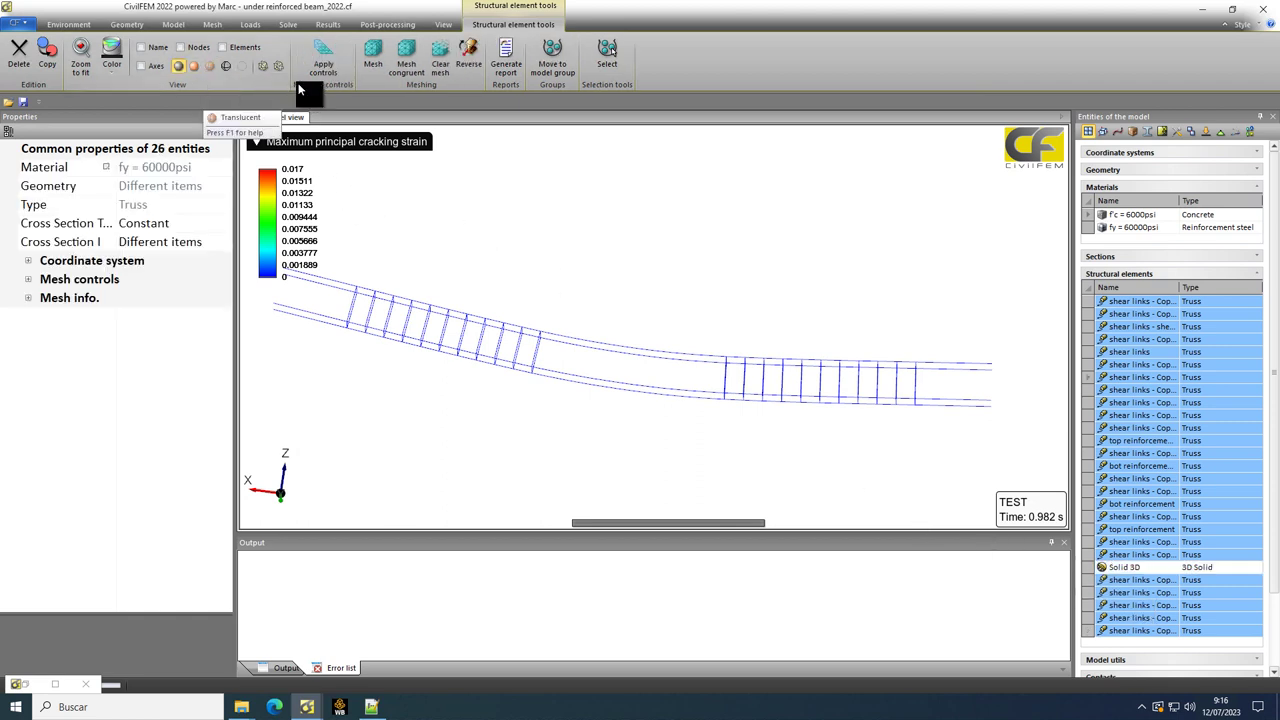
click(700, 229)
- Clear the cracking strain plot and plot the equivalent plastic strain on the deformed reinforcement with its cross sections shown as solids
click(328, 24)
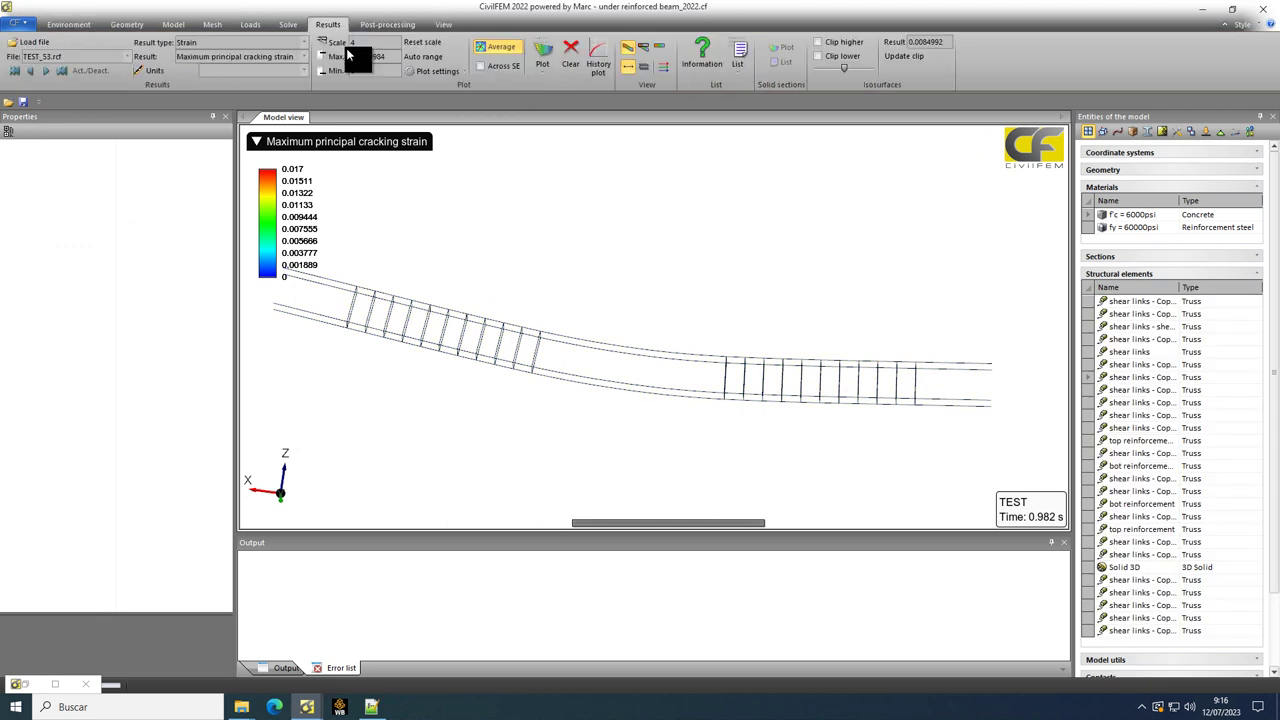
click(570, 52)
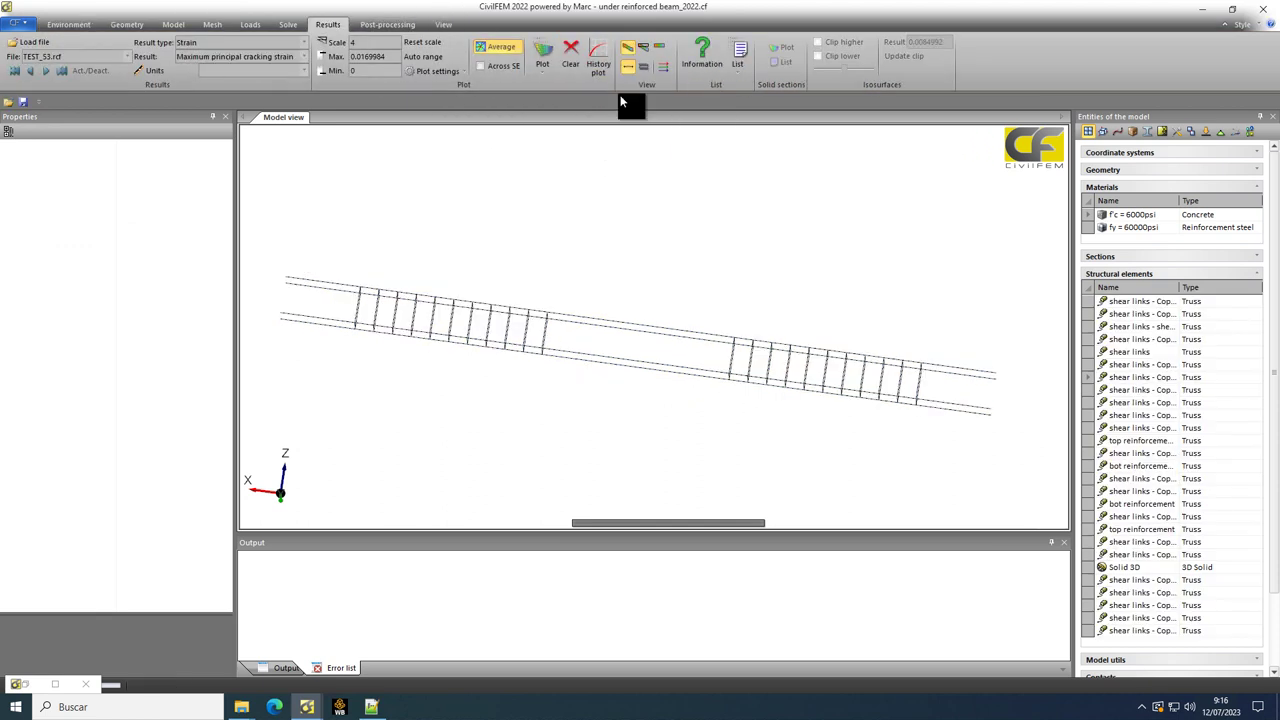
click(643, 66)
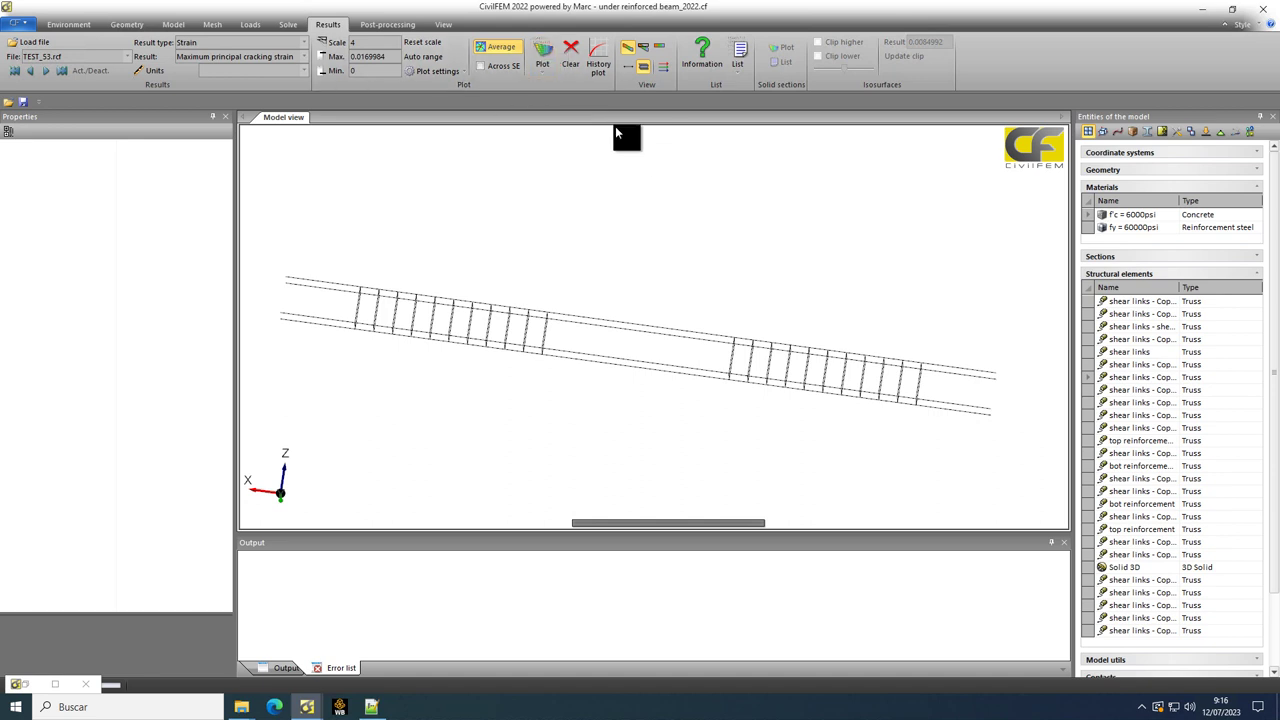
click(302, 43)
click(303, 40)
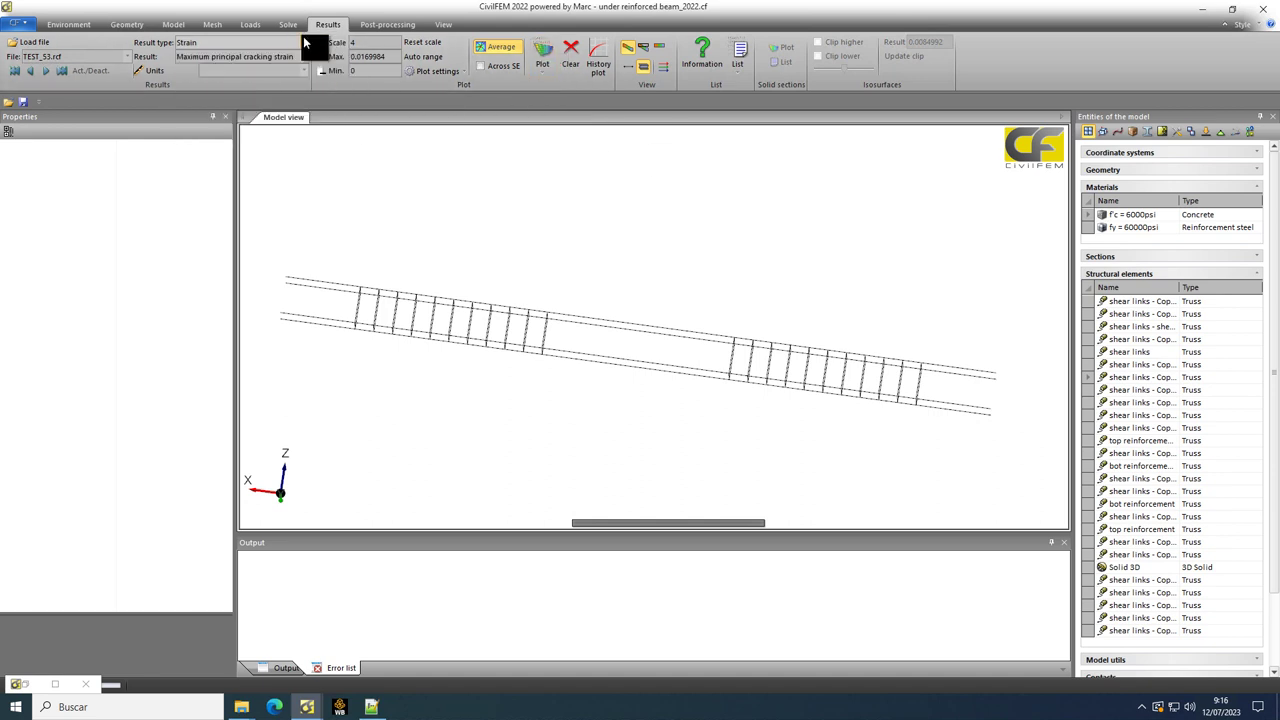
click(303, 58)
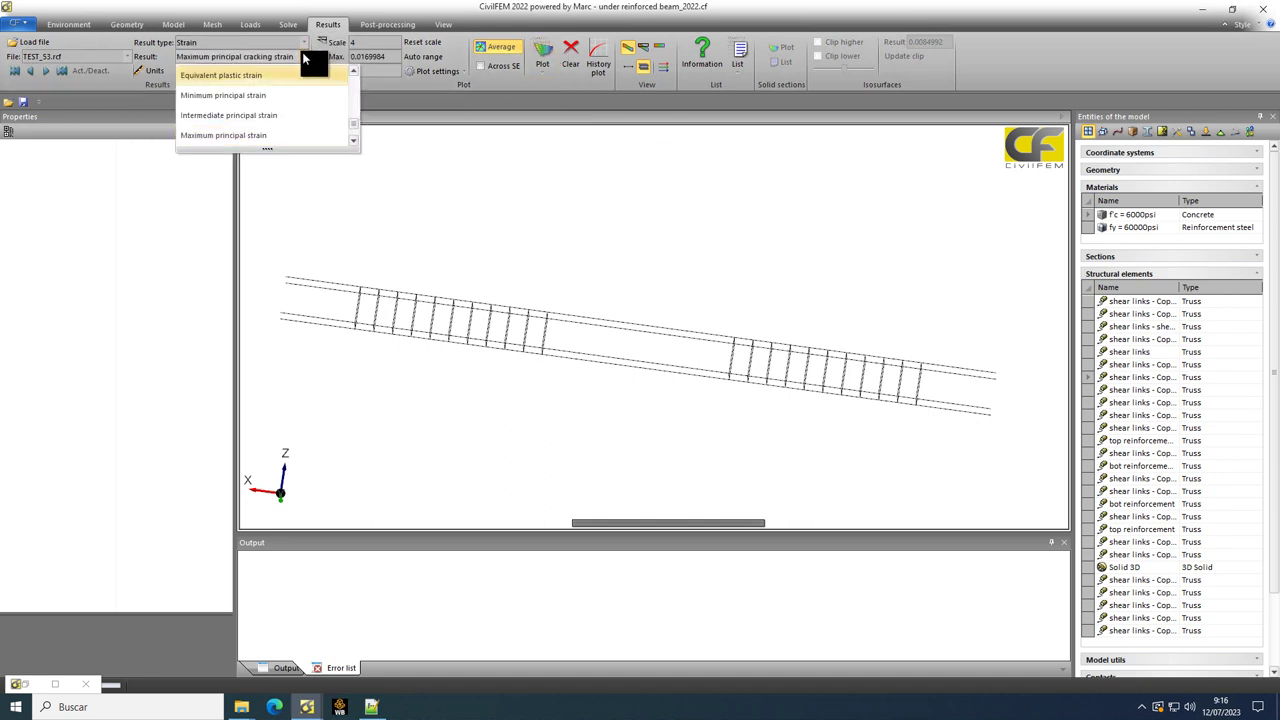
click(283, 74)
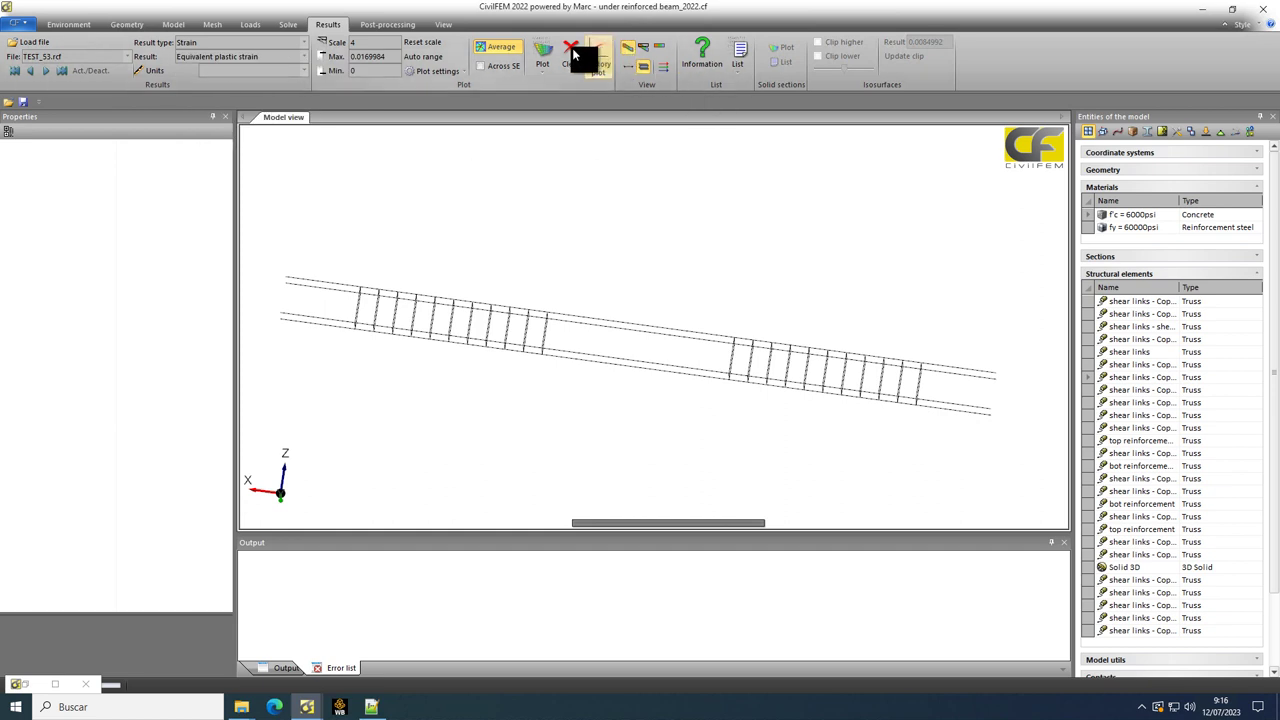
click(542, 68)
click(555, 114)
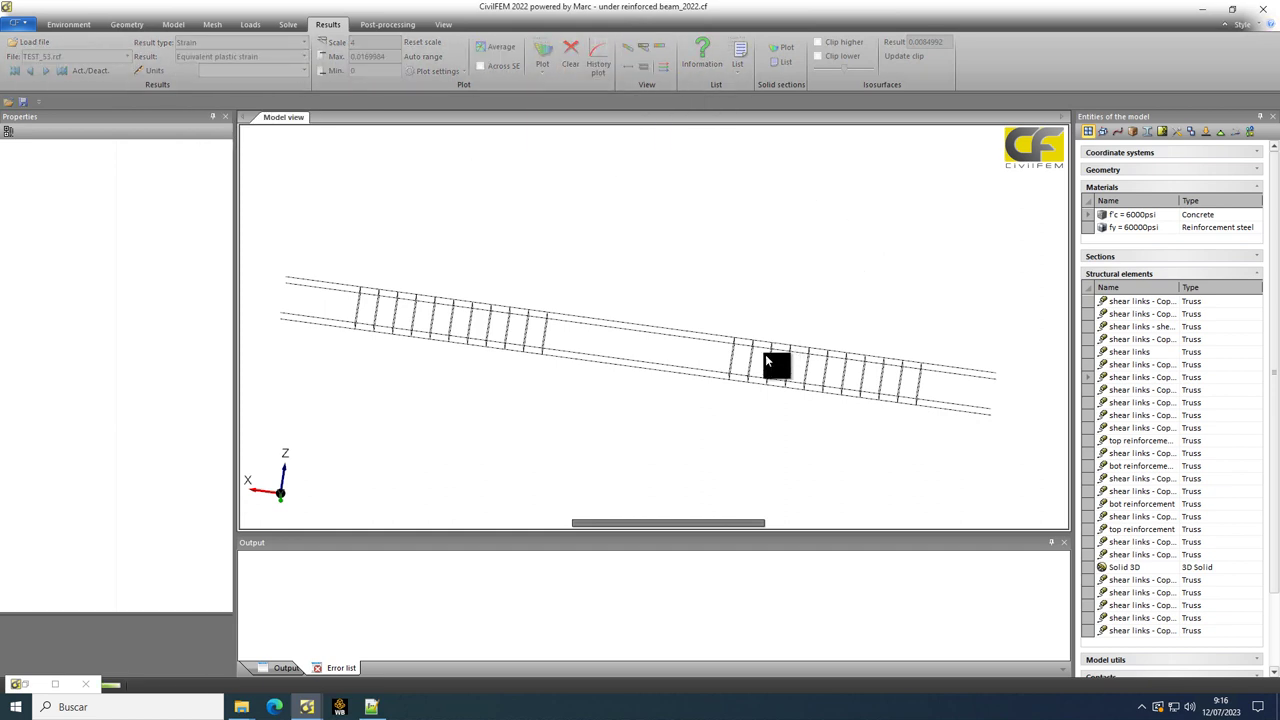
- Apply auto range to the equivalent plastic strain plot and inspect the strain bands along the bottom reinforcement bars
scroll(710, 458, up, 4)
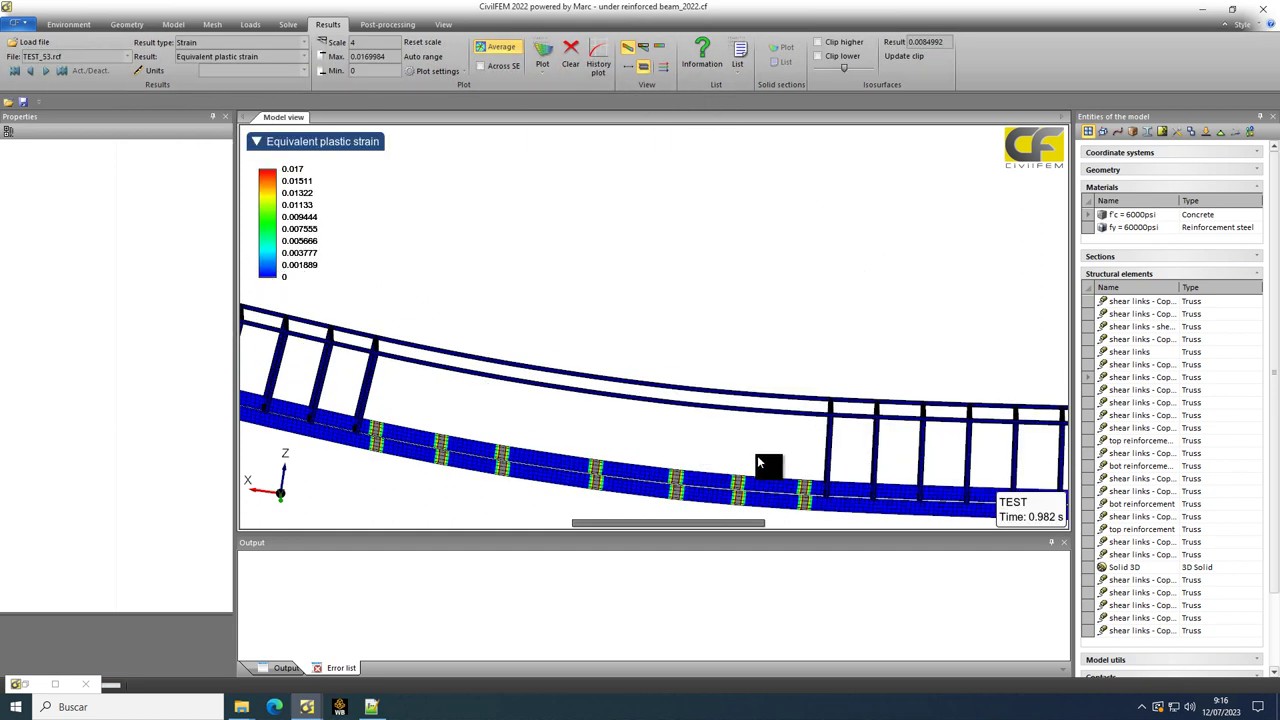
middle_drag(758, 460, 805, 352)
click(422, 57)
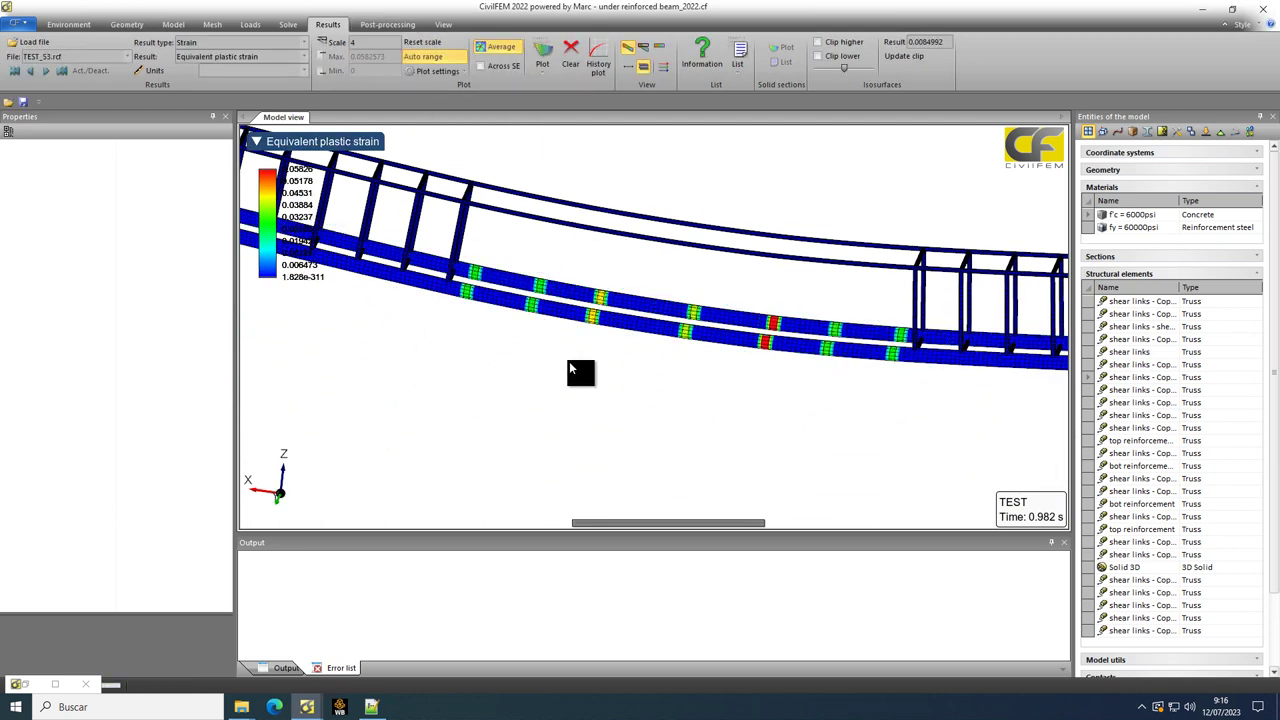
middle_drag(780, 300, 764, 371)
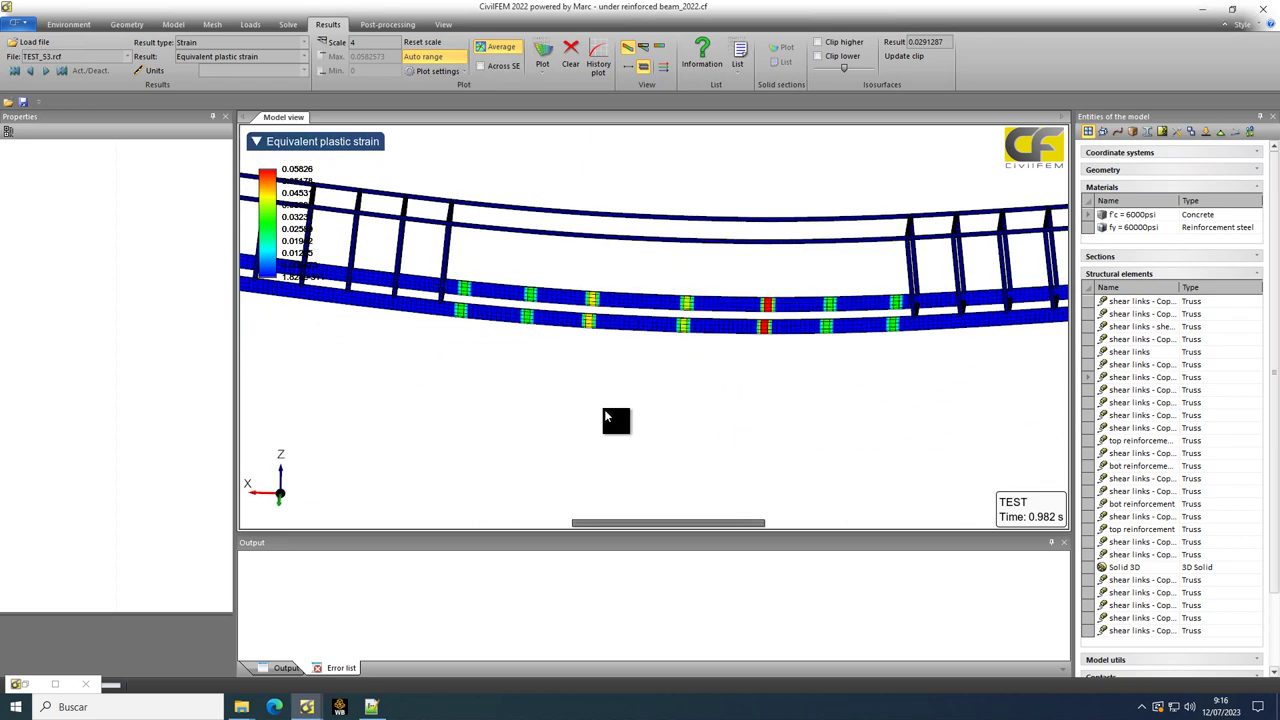
scroll(604, 409, up, 5)
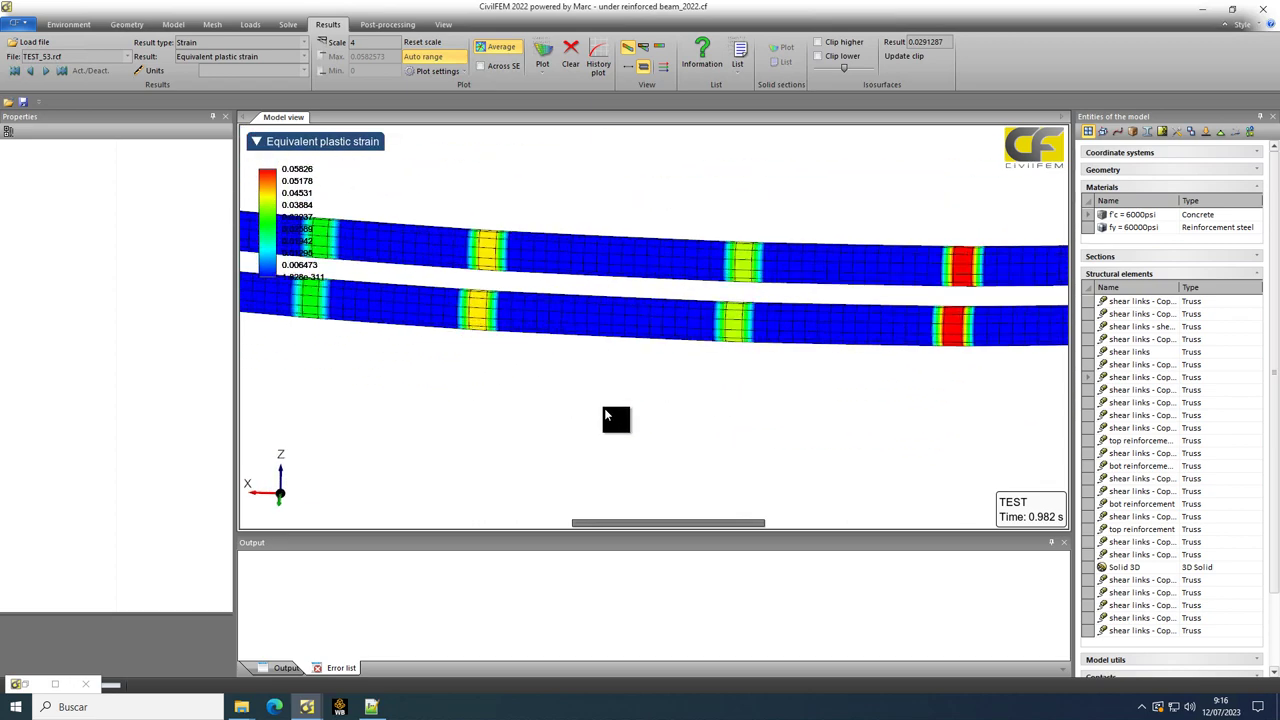
- Replot the equivalent plastic strain as line diagrams along the reinforcement bars and examine them from another angle
click(626, 66)
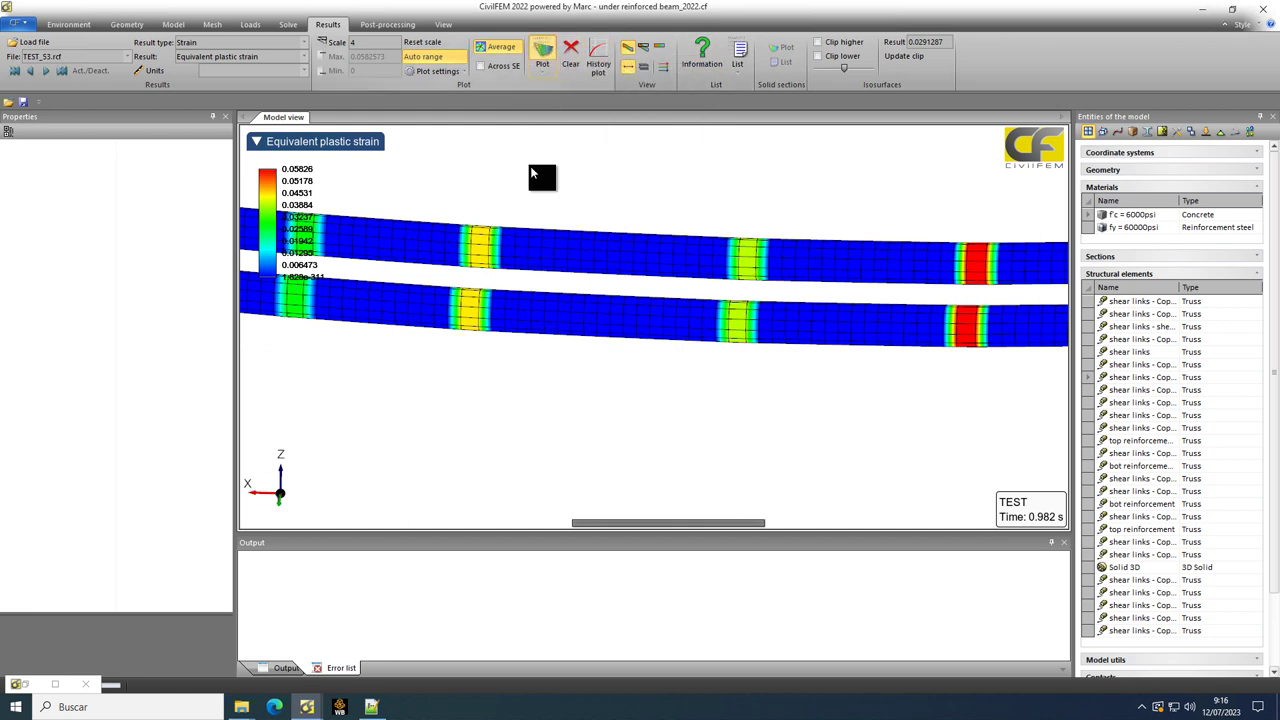
scroll(668, 470, down, 5)
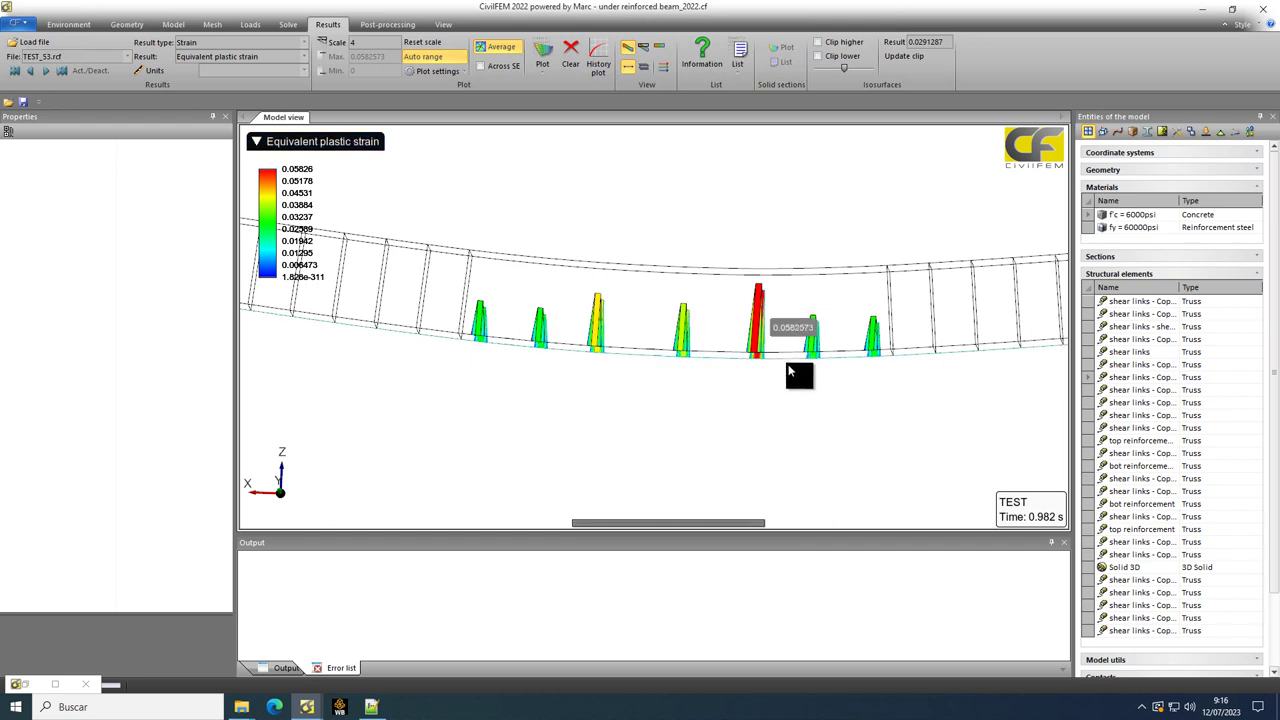
middle_drag(800, 366, 757, 453)
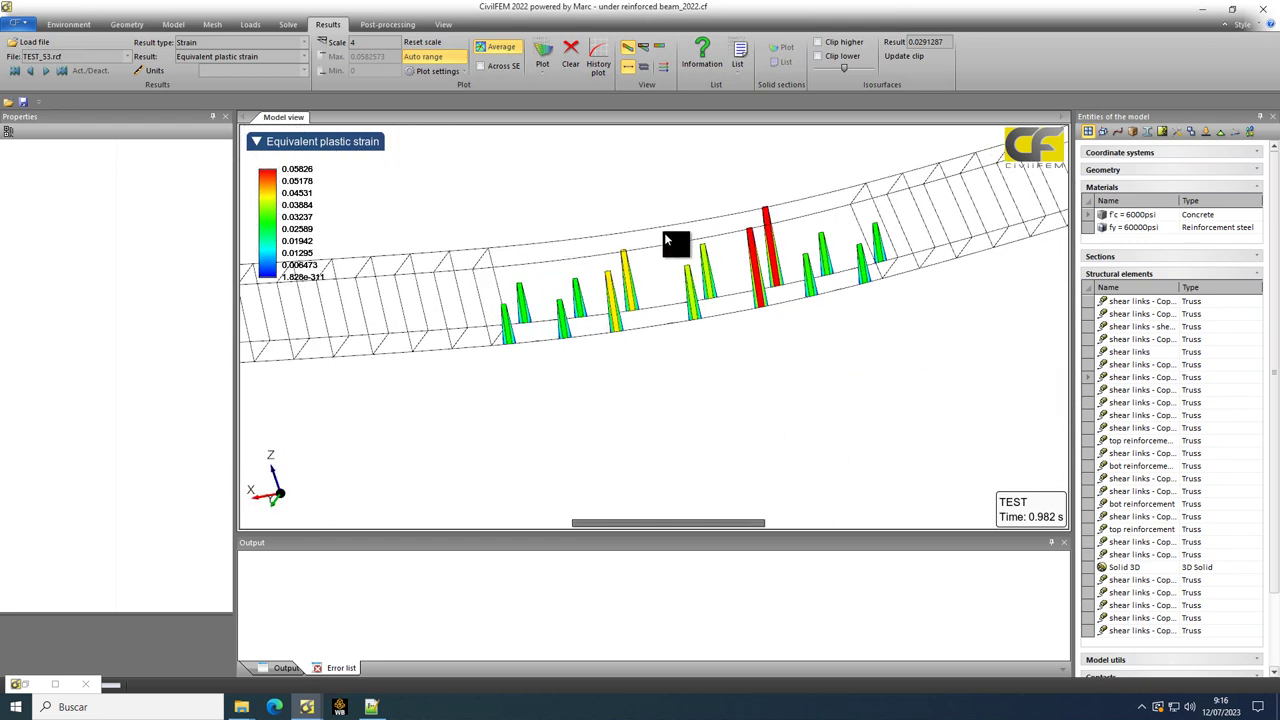
- Plot the history of reaction force RFz against displacement UTz at node 105253 and examine the start of the curve
click(596, 52)
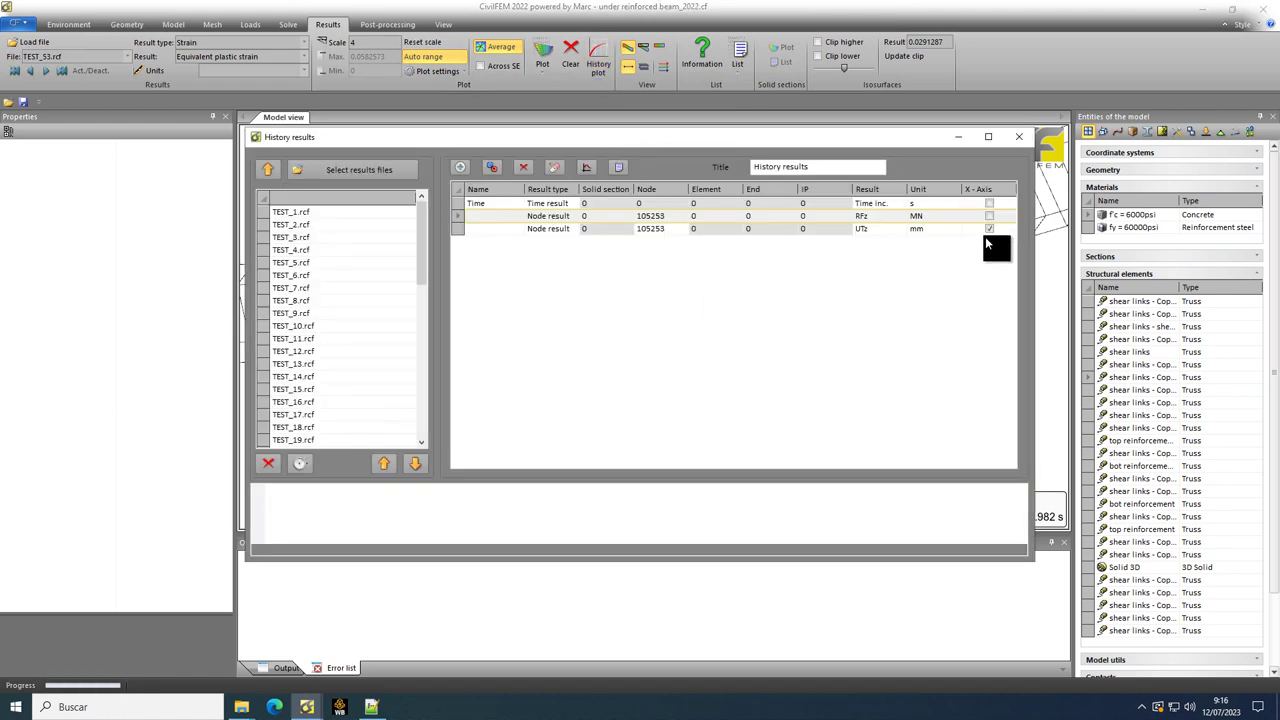
click(460, 216)
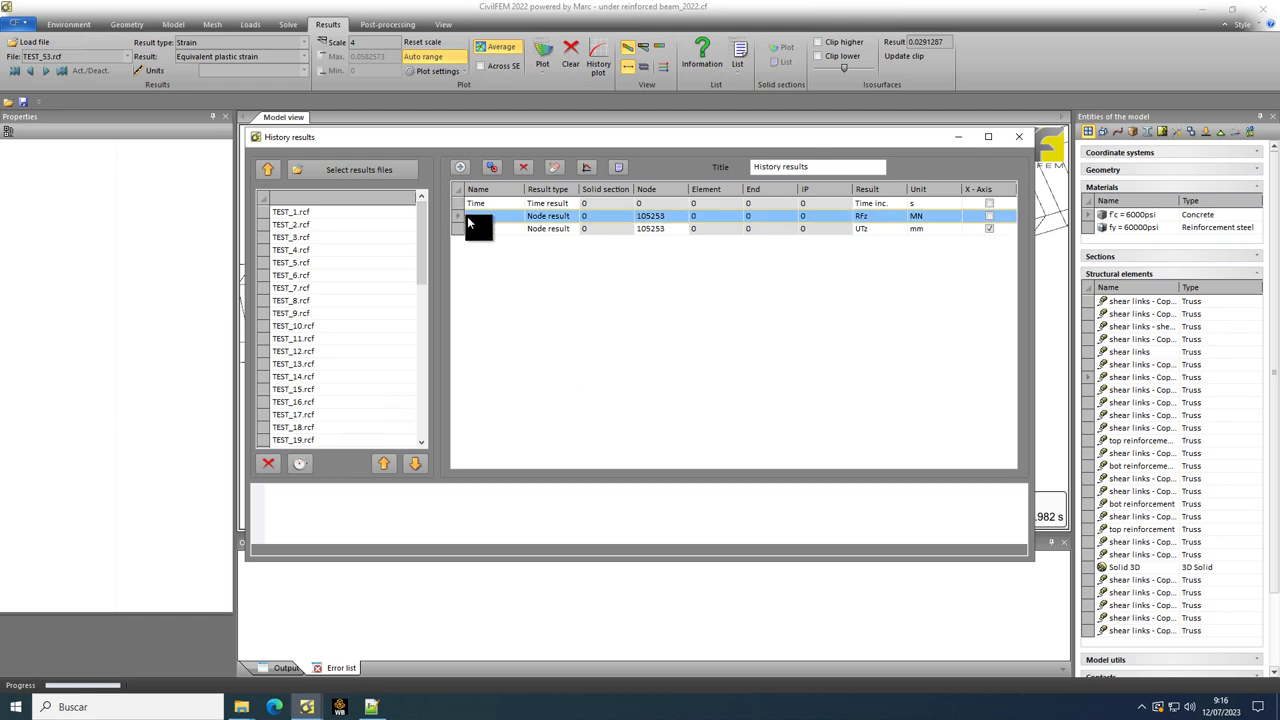
click(586, 166)
drag(636, 136, 734, 491)
mouse_move(1052, 165)
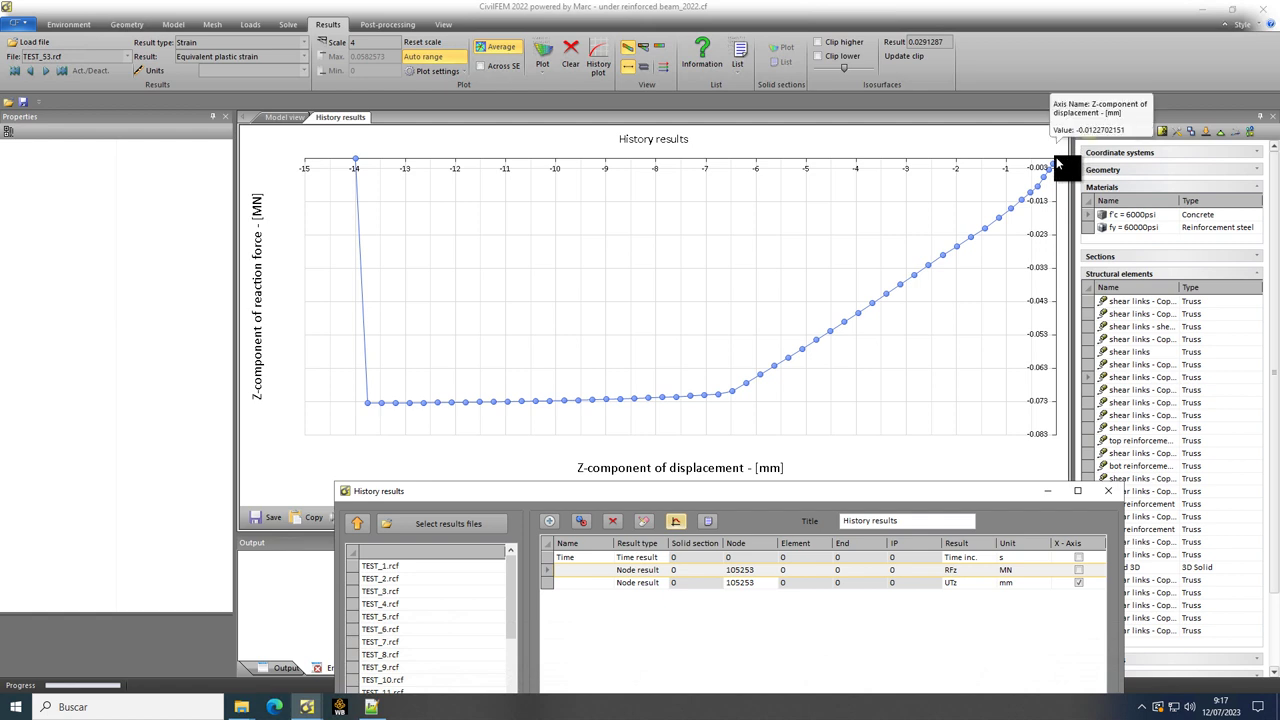
mouse_move(1043, 190)
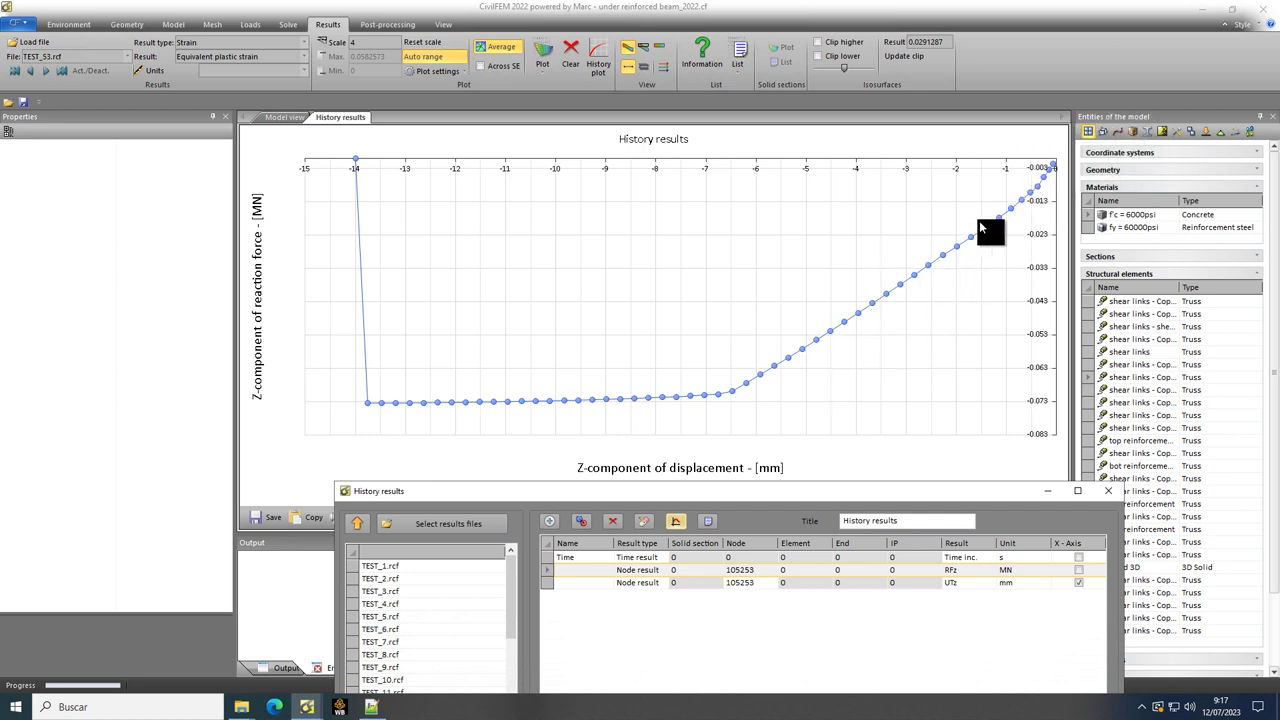
- Examine the yield point of the force-displacement curve and move the history results window over the plot
mouse_move(733, 392)
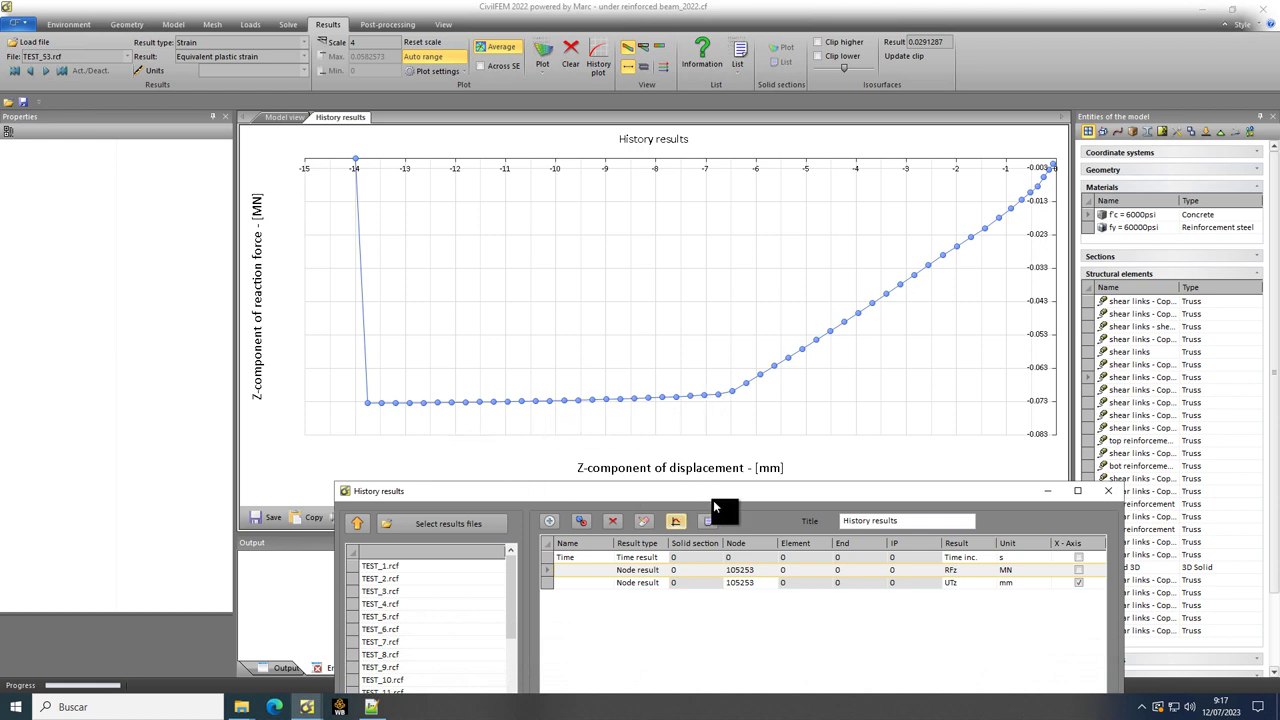
drag(708, 494, 495, 156)
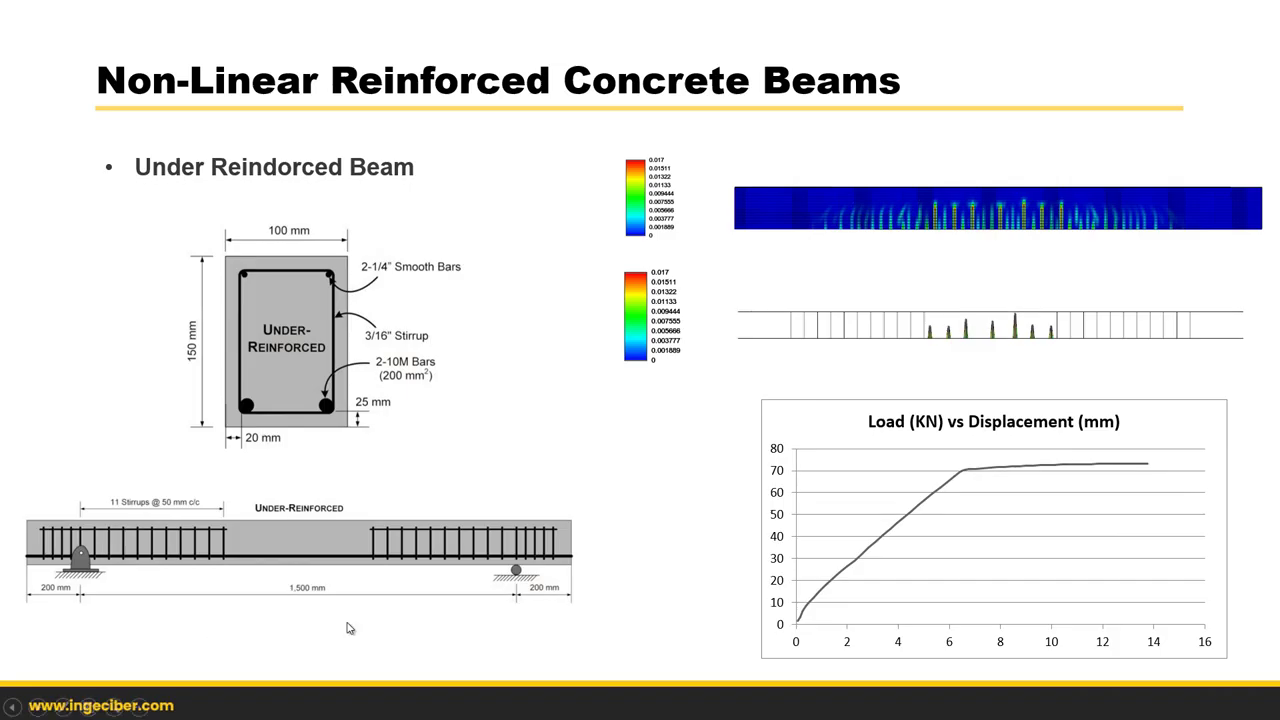
key(Right)
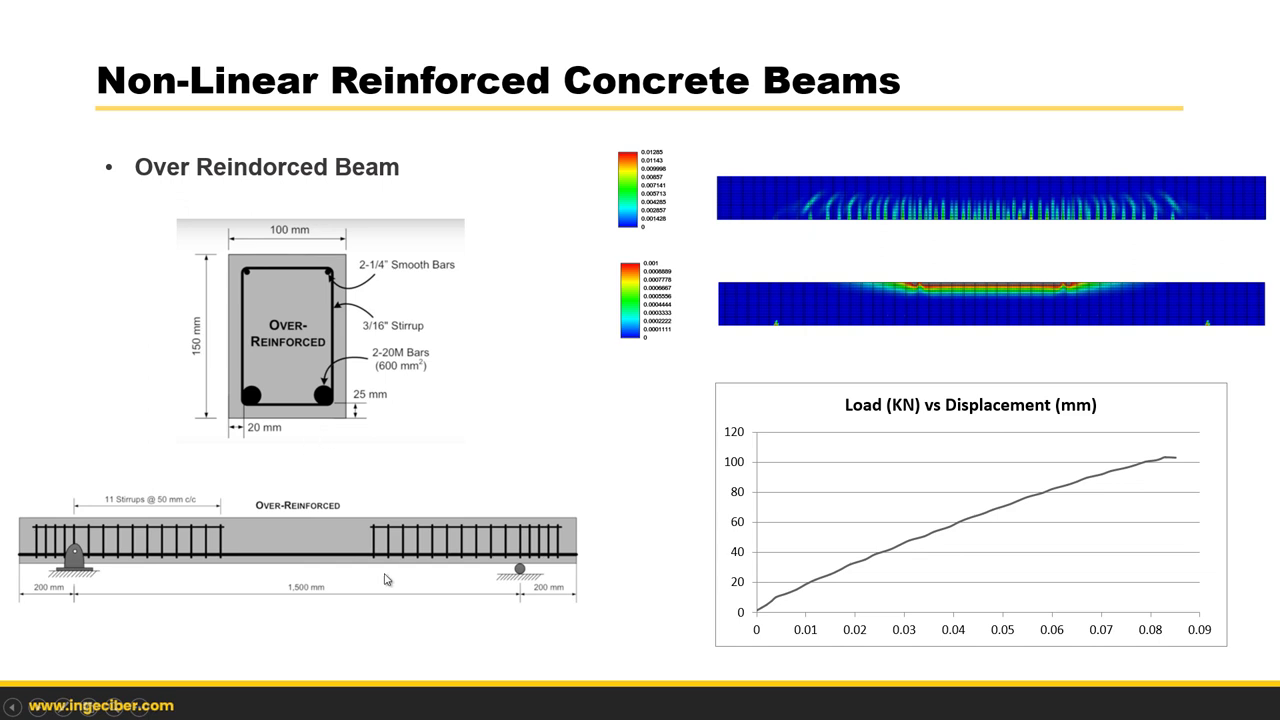
key(Left)
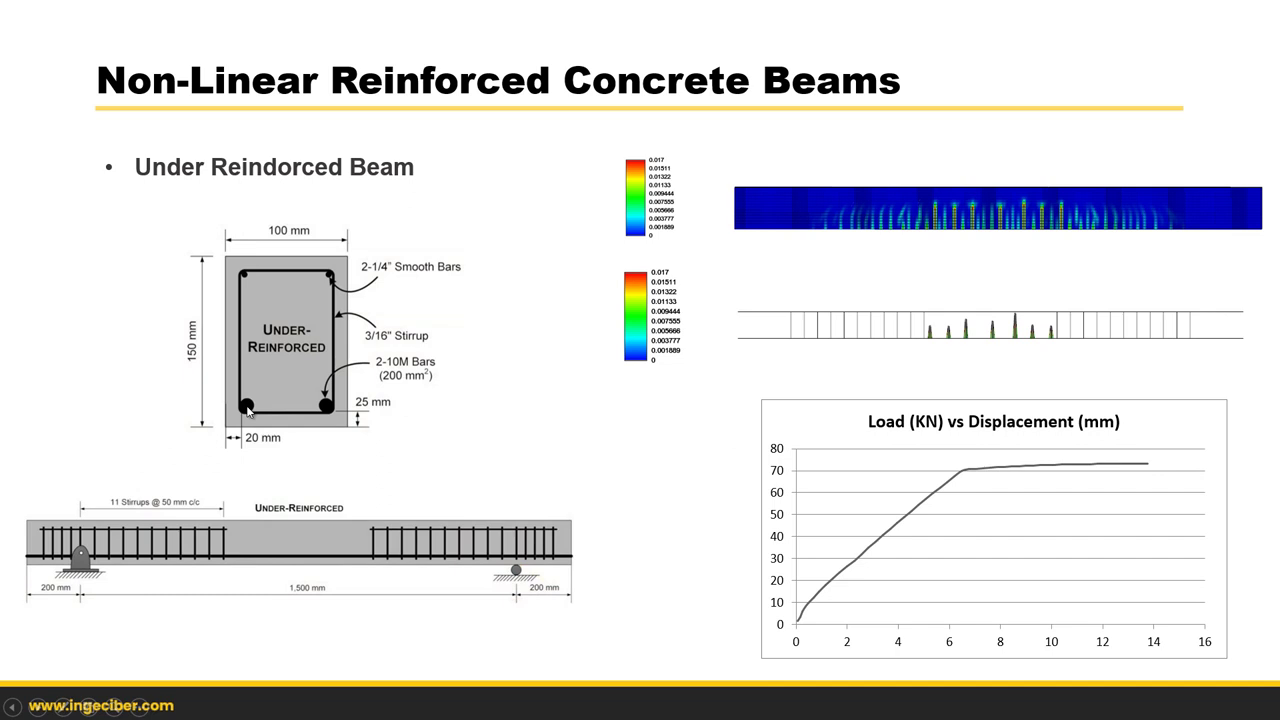
key(Right)
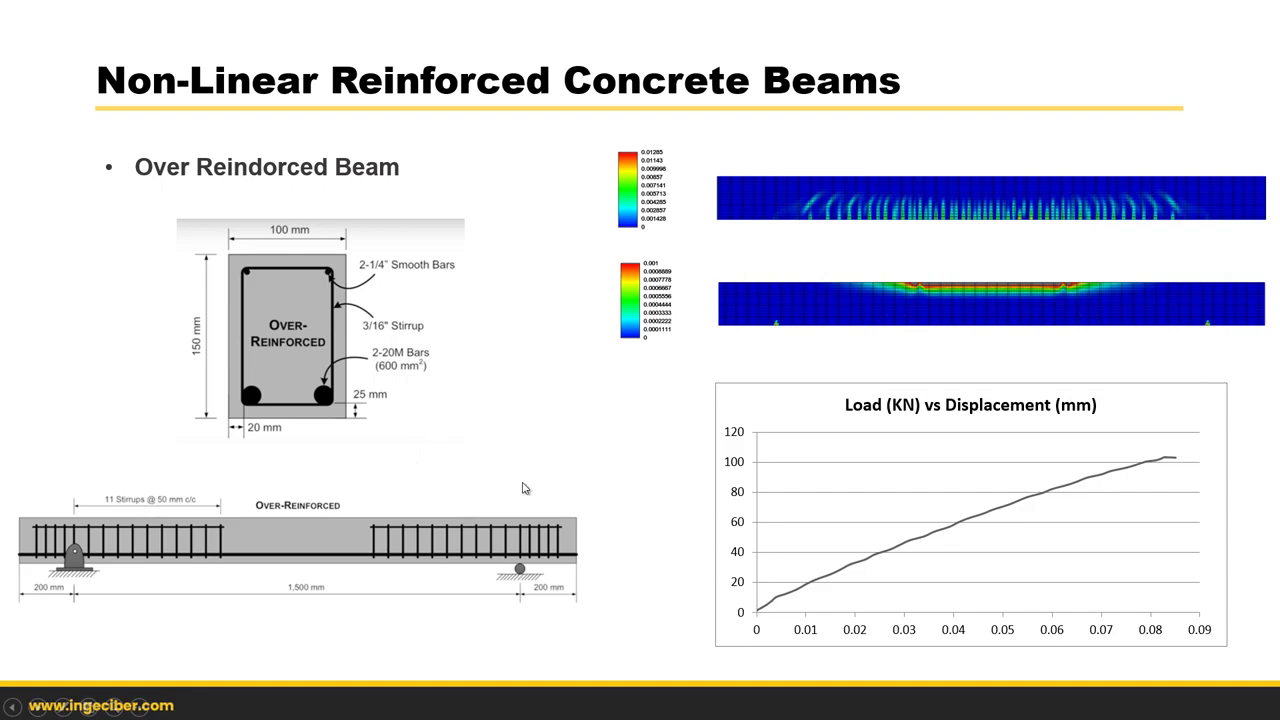
- Switch to the over-reinforced beam model in CivilFEM and hide the Solid 3D concrete element to expose the reinforcement
key(alt+Tab)
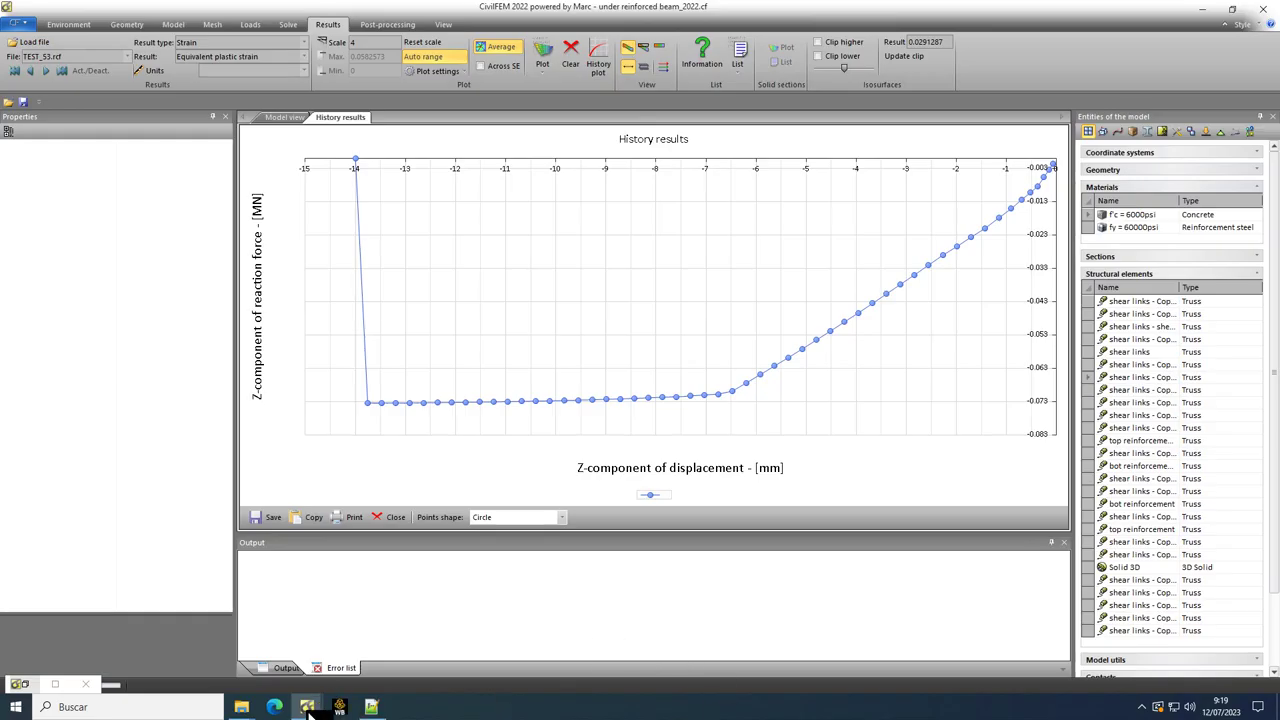
mouse_move(308, 706)
click(665, 648)
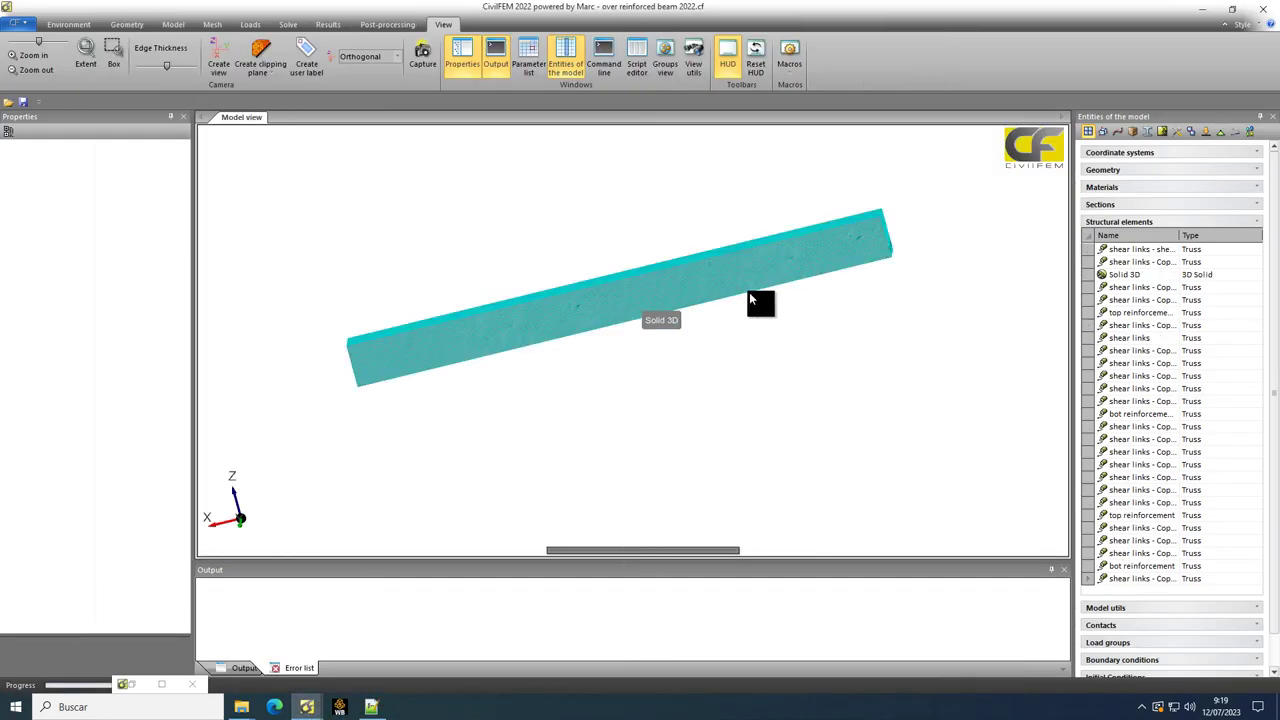
middle_drag(749, 292, 652, 292)
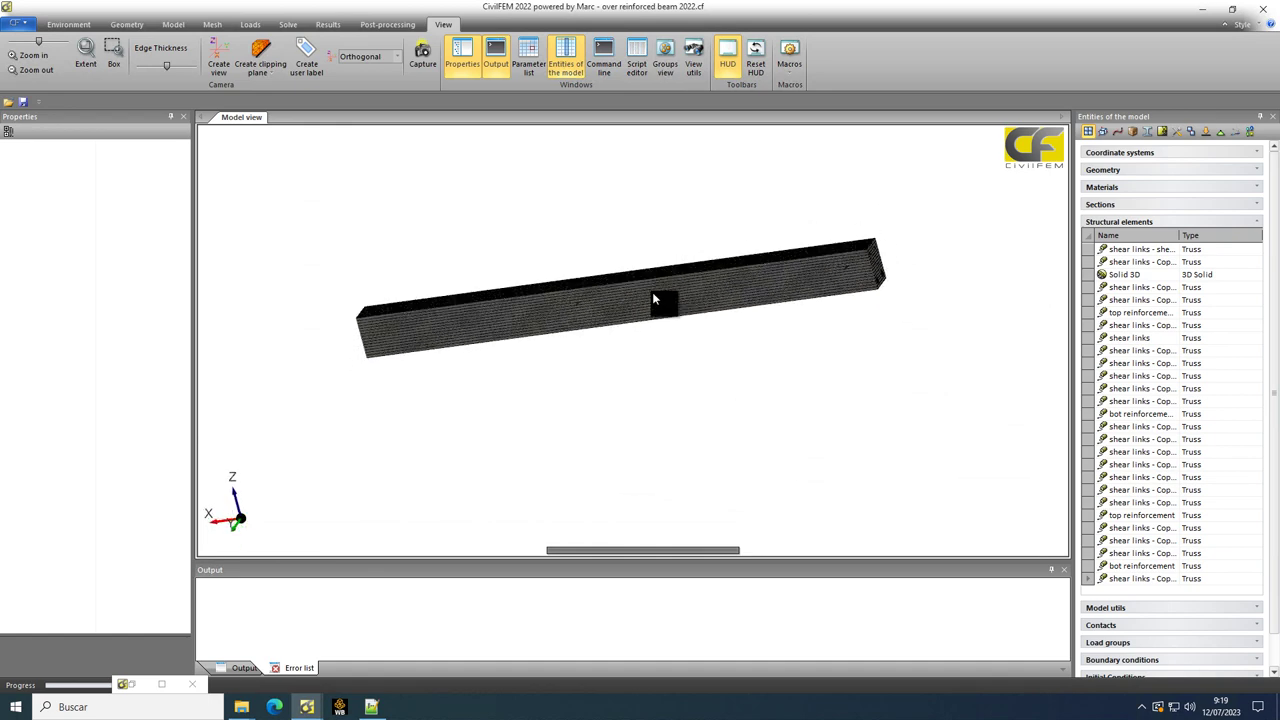
click(652, 298)
click(317, 57)
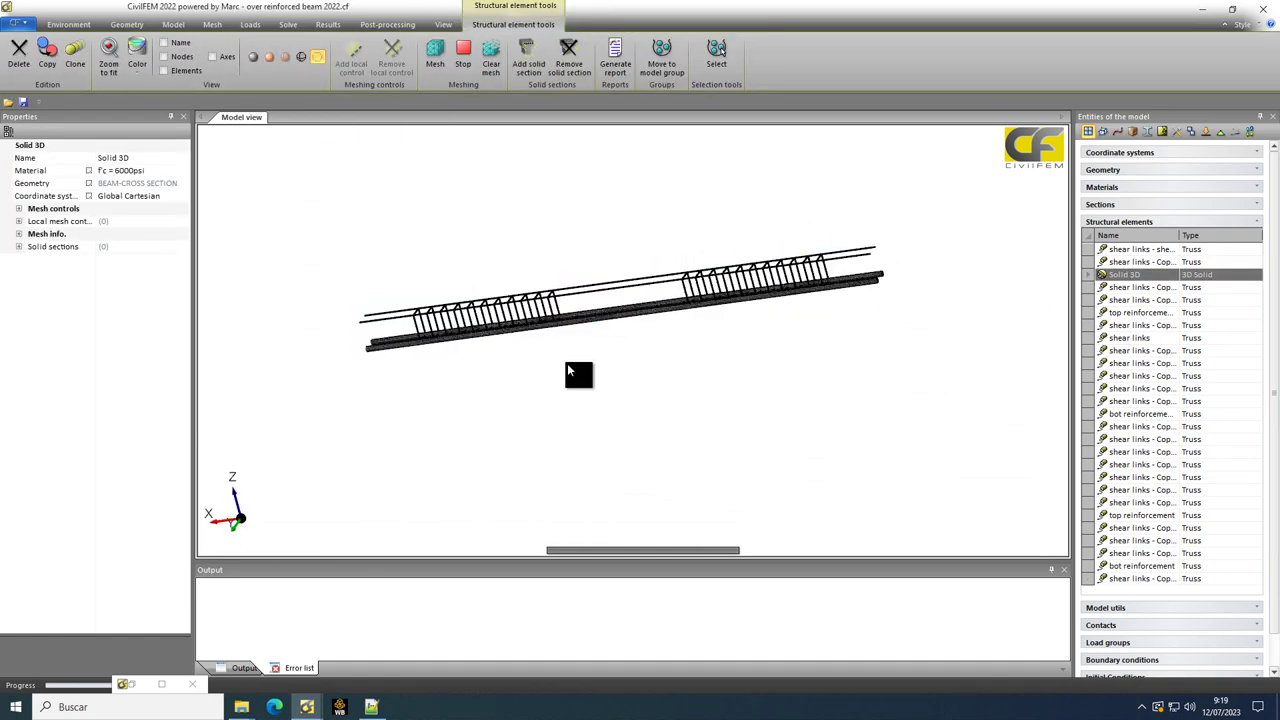
- Inspect the reinforcement cage up close and display the properties of the front bottom reinforcement bar
middle_drag(567, 363, 783, 406)
scroll(770, 403, up, 3)
scroll(678, 277, up, 2)
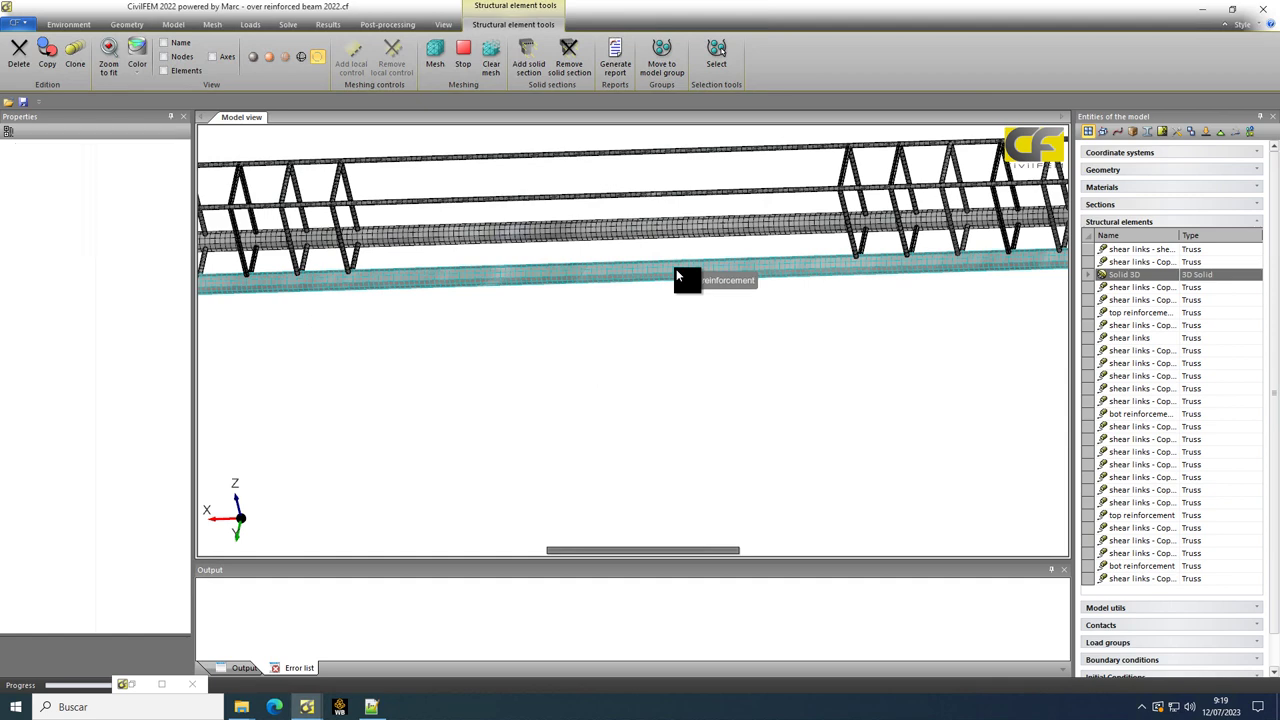
click(682, 280)
scroll(684, 306, down, 4)
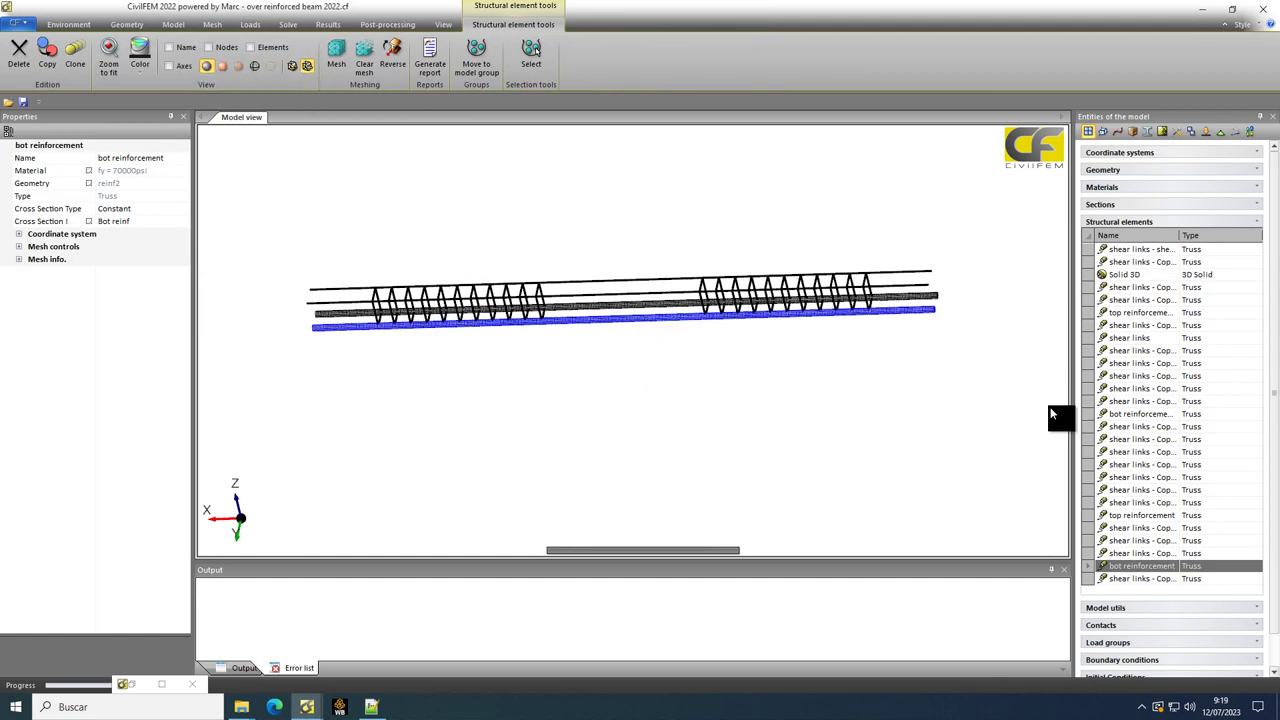
- Make all structural elements of the over-reinforced beam visible again and clear the selection
click(1087, 236)
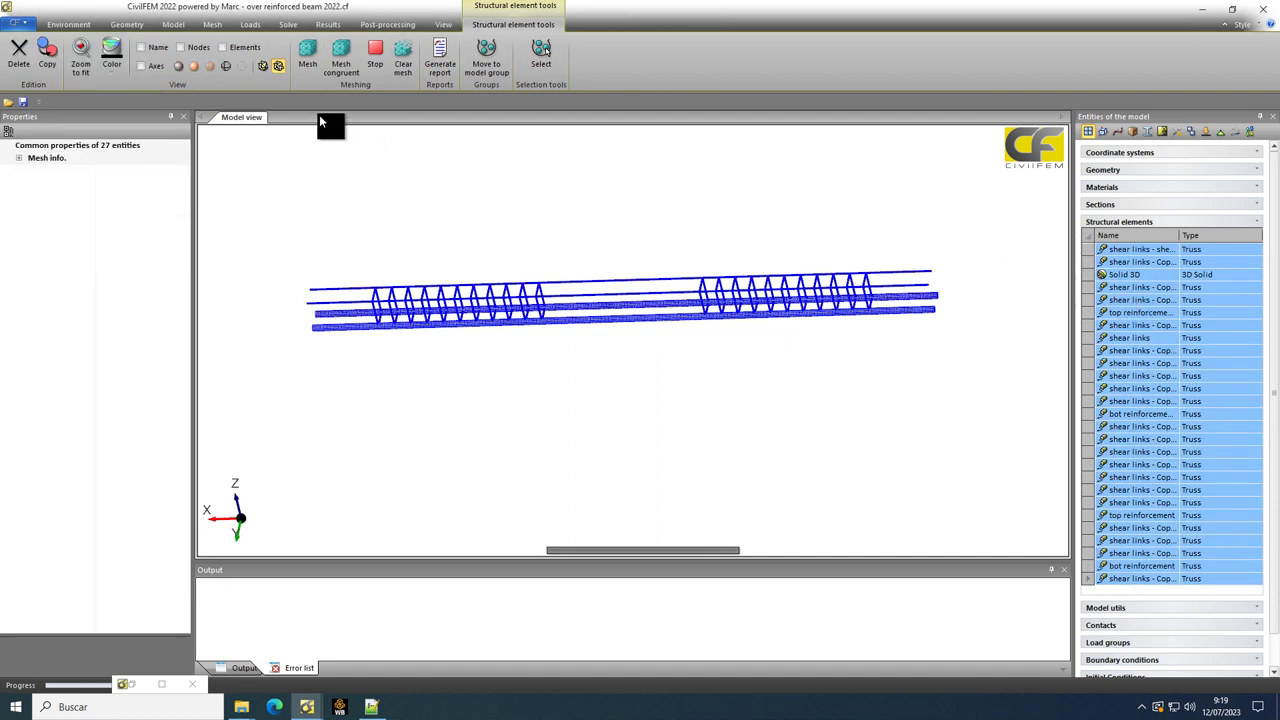
click(179, 65)
click(325, 25)
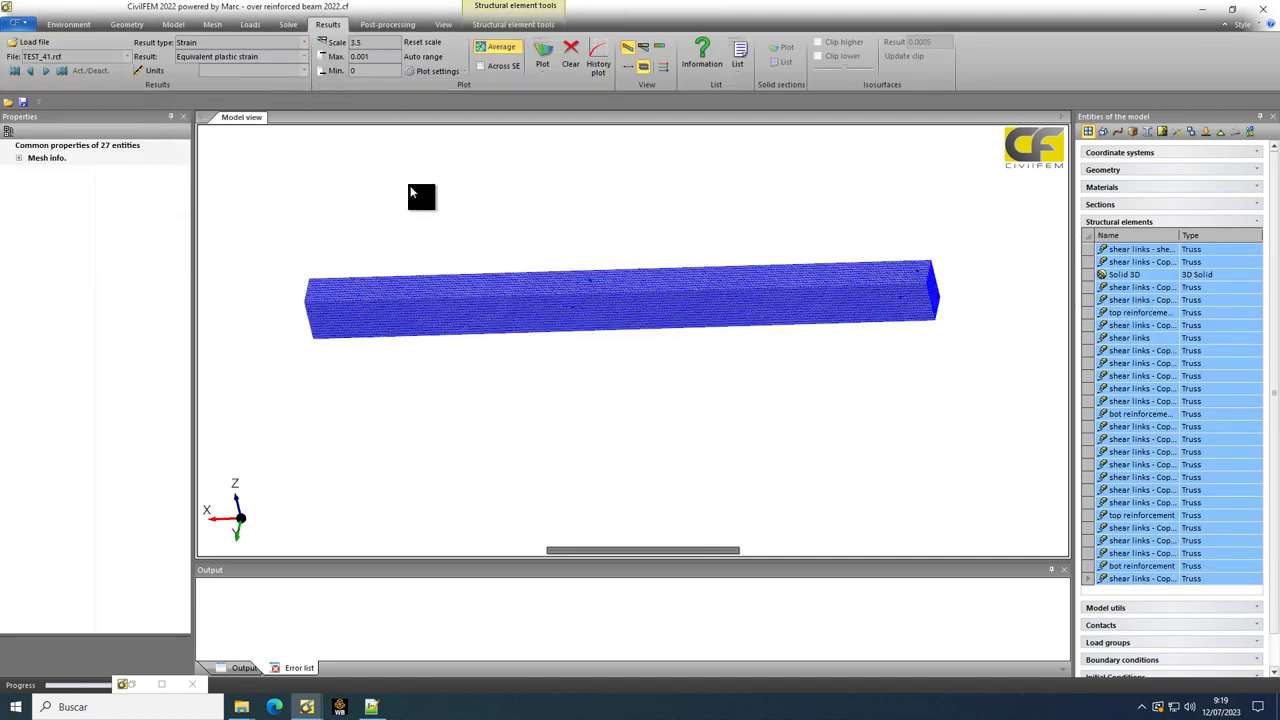
middle_drag(666, 420, 640, 330)
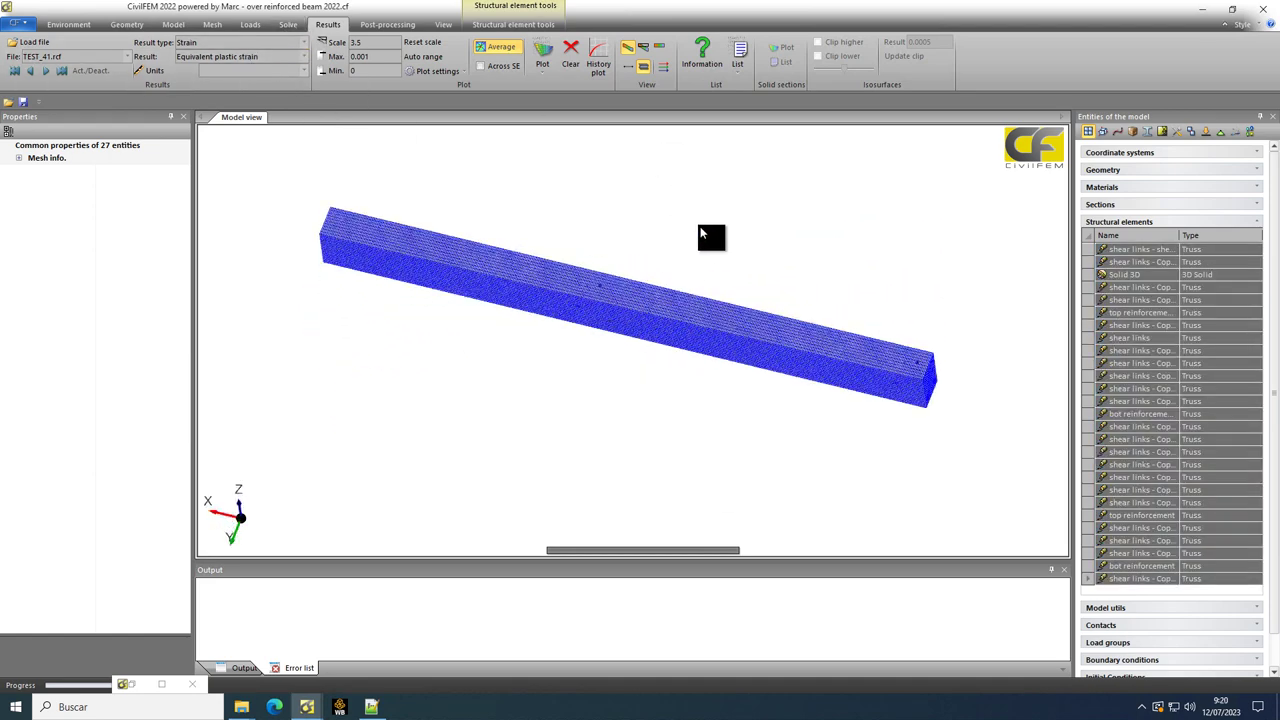
click(681, 197)
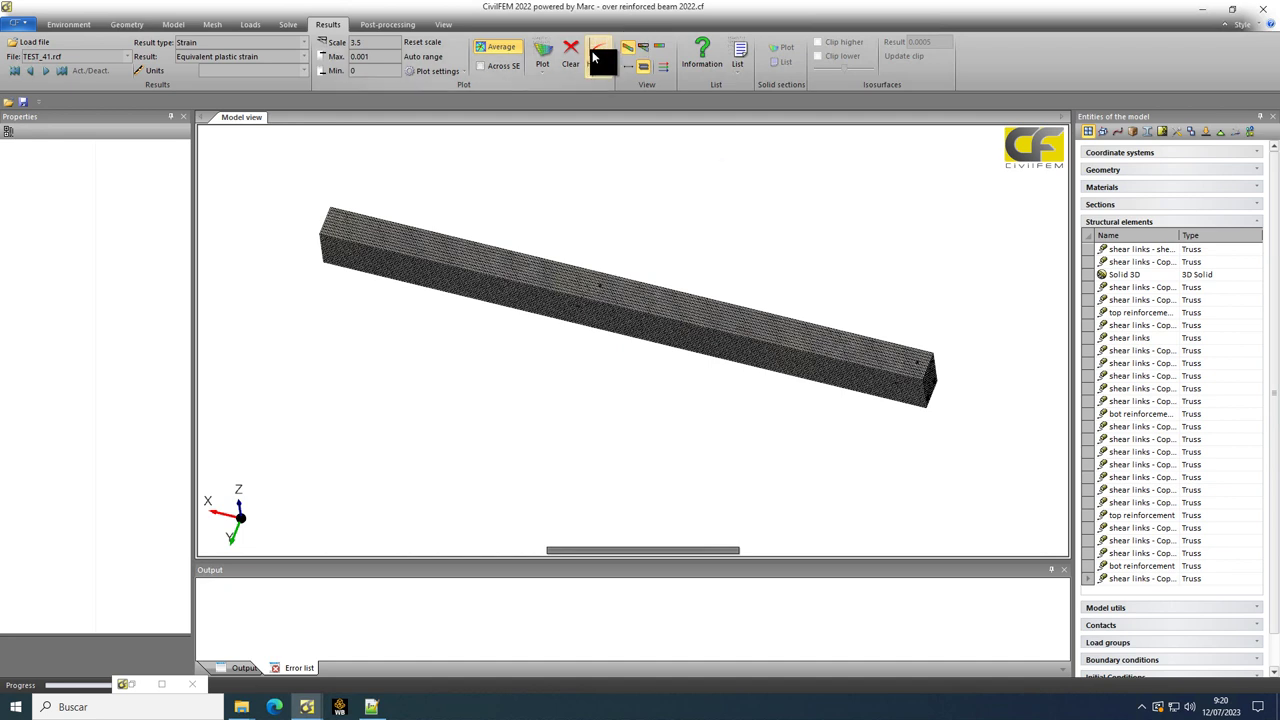
- Plot the equivalent plastic strain on the deformed over-reinforced beam for results file TEST_40.rcf
click(596, 56)
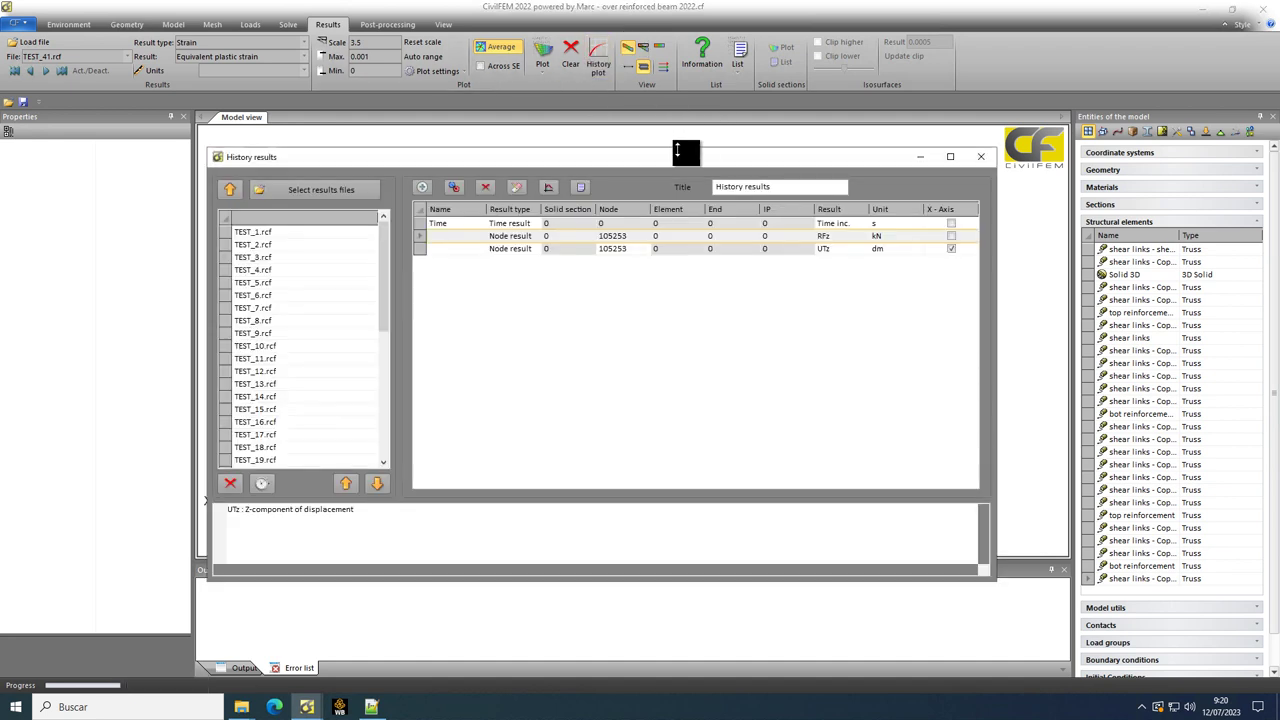
click(966, 177)
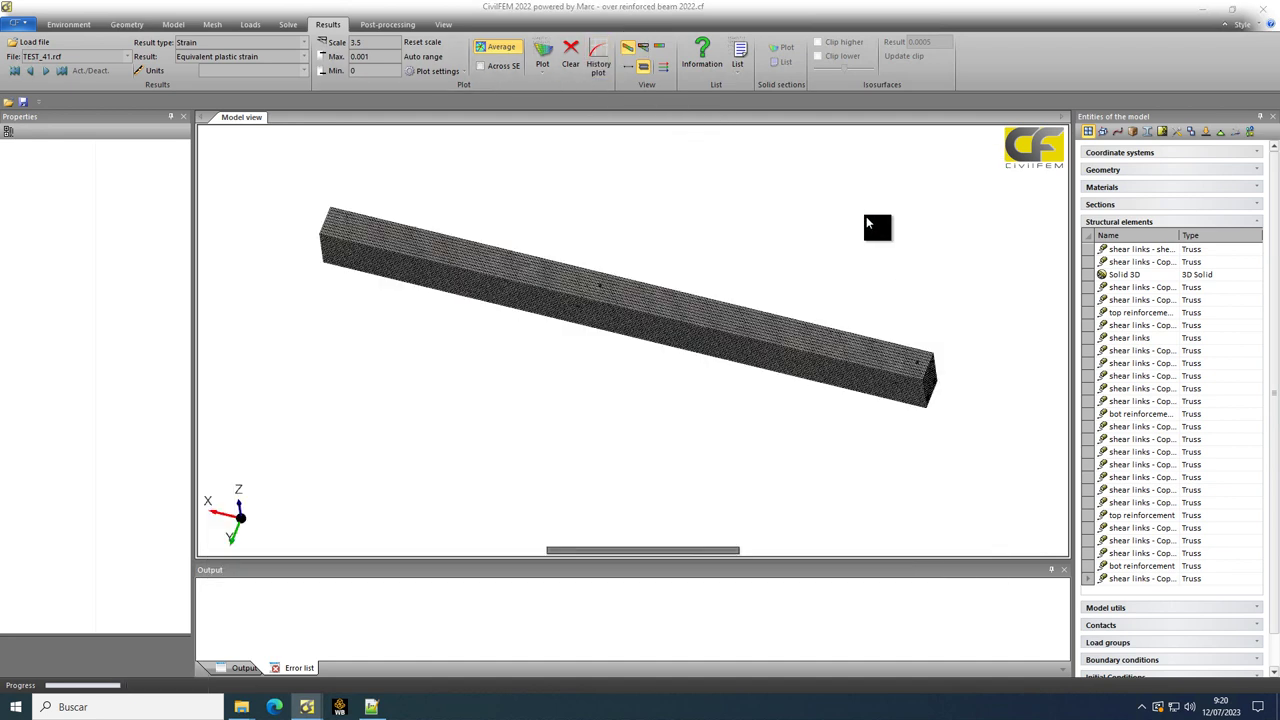
click(547, 52)
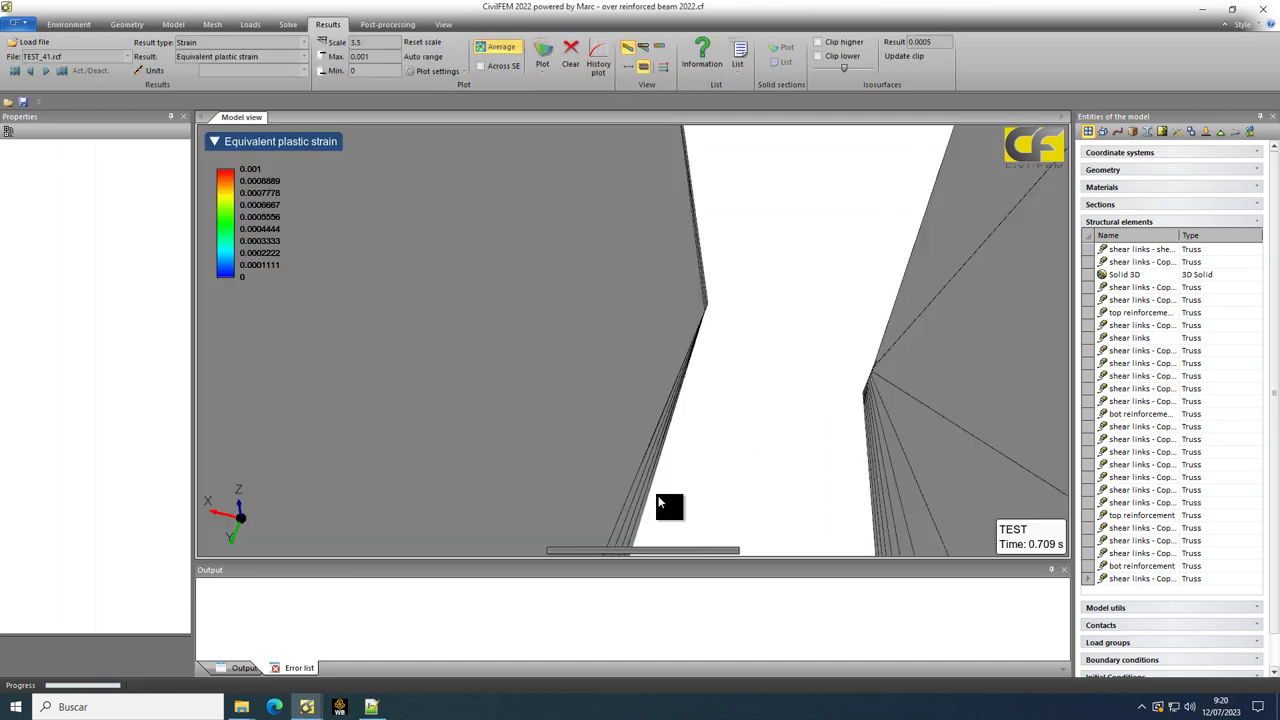
click(29, 72)
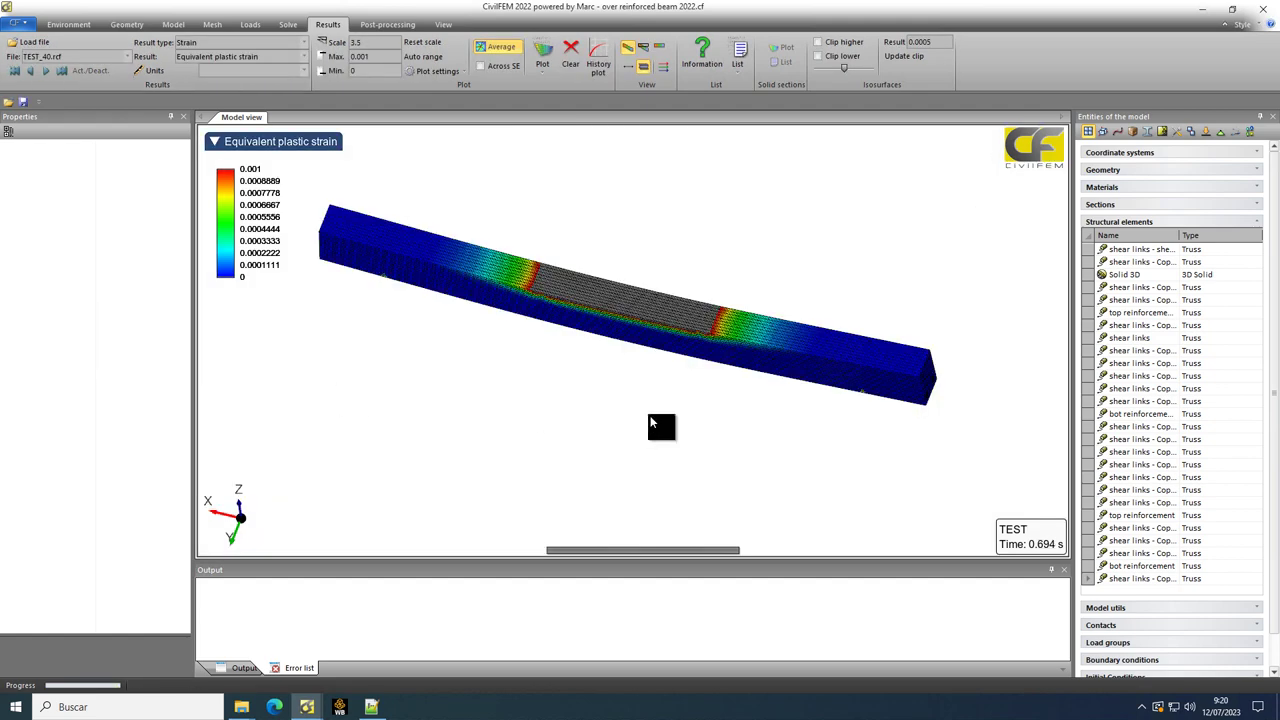
mouse_move(650, 424)
middle_down()
mouse_move(651, 348)
mouse_move(640, 354)
mouse_move(651, 383)
mouse_move(590, 268)
mouse_move(648, 396)
mouse_move(654, 328)
mouse_move(538, 271)
mouse_move(592, 287)
mouse_move(745, 290)
mouse_move(541, 277)
mouse_move(610, 285)
mouse_move(716, 348)
mouse_move(636, 396)
mouse_move(642, 275)
mouse_move(862, 452)
middle_up()
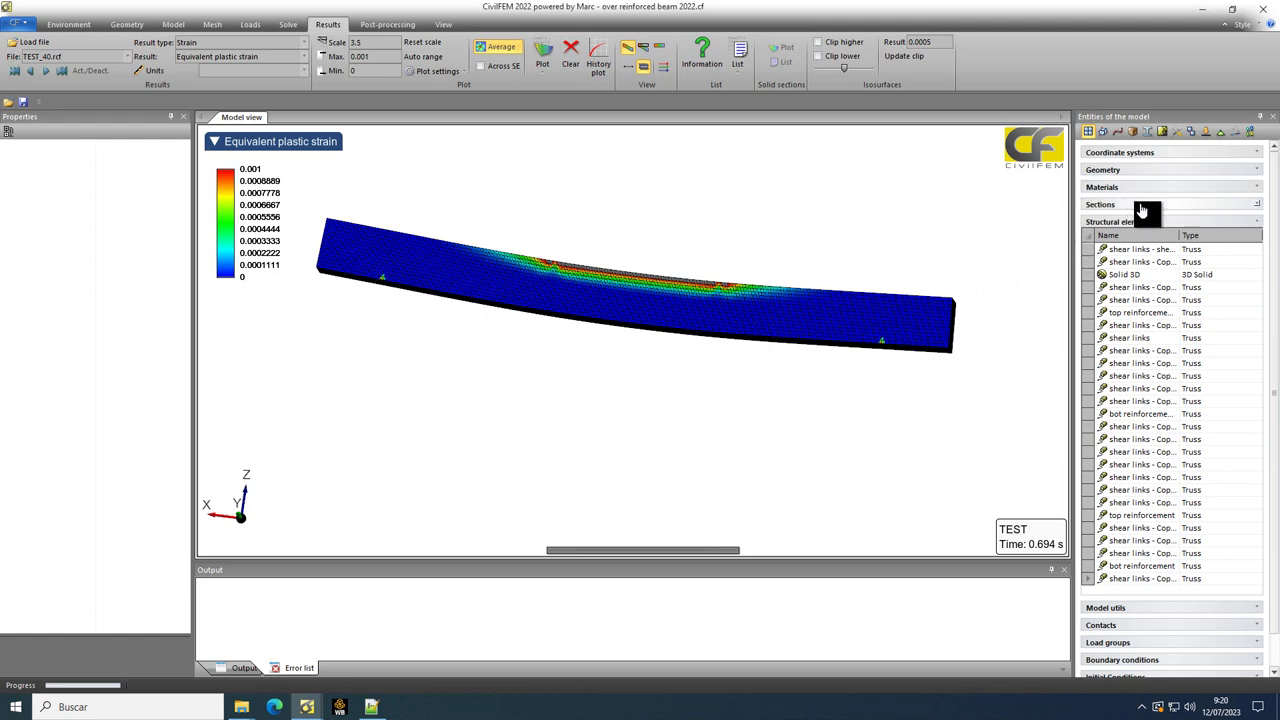
- Examine the cracking and crushing properties of the f'c = 6000psi concrete alongside the plastic strain zone on the beam's top face
click(1256, 207)
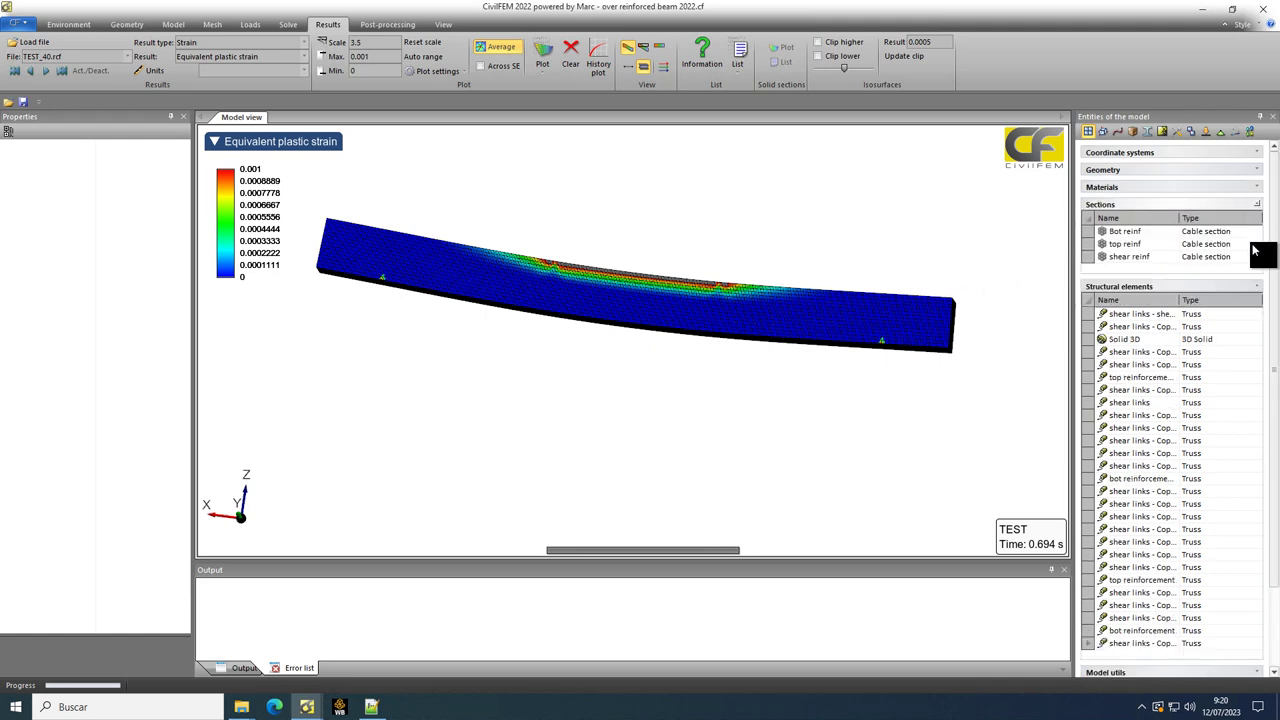
click(1132, 187)
click(1122, 214)
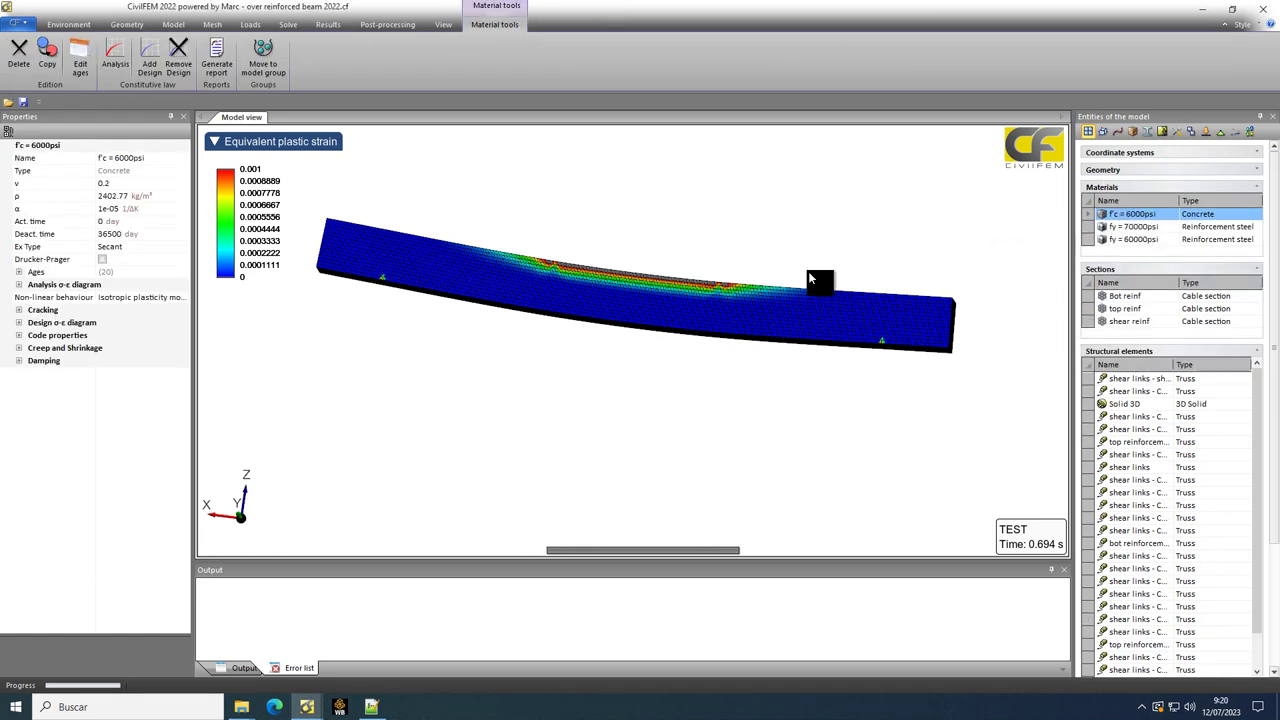
double_click(42, 310)
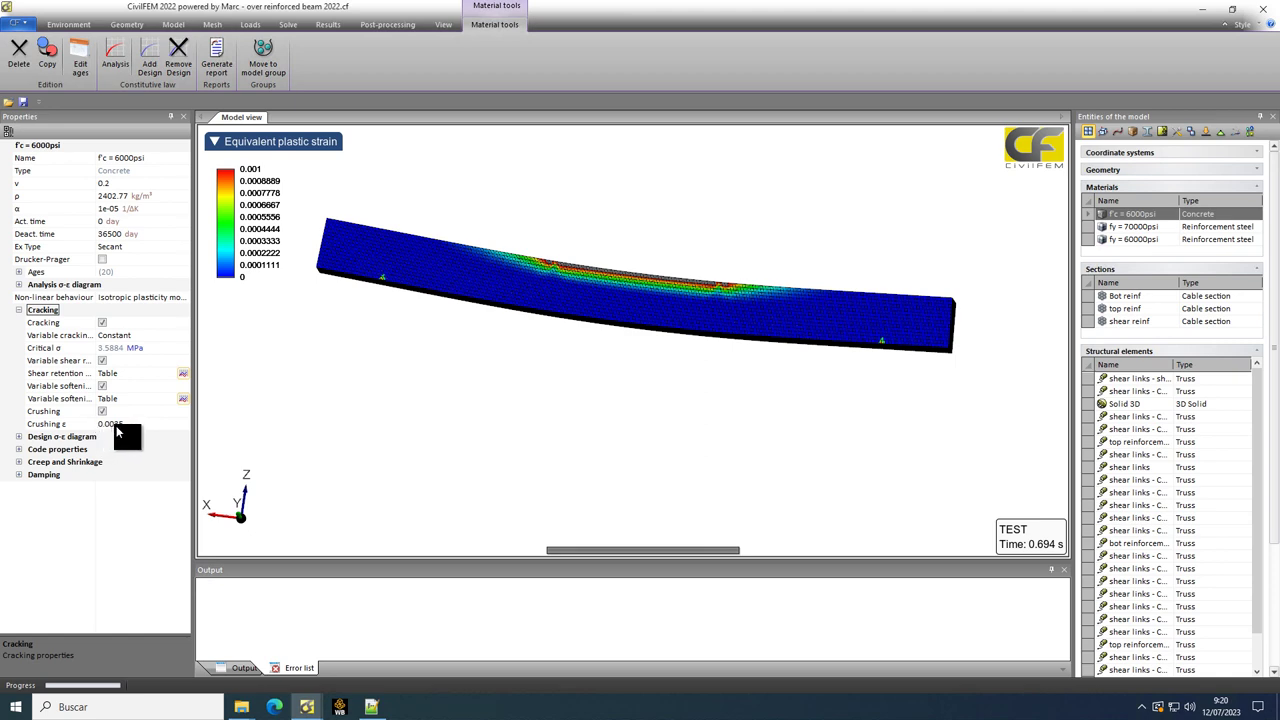
middle_drag(666, 411, 596, 270)
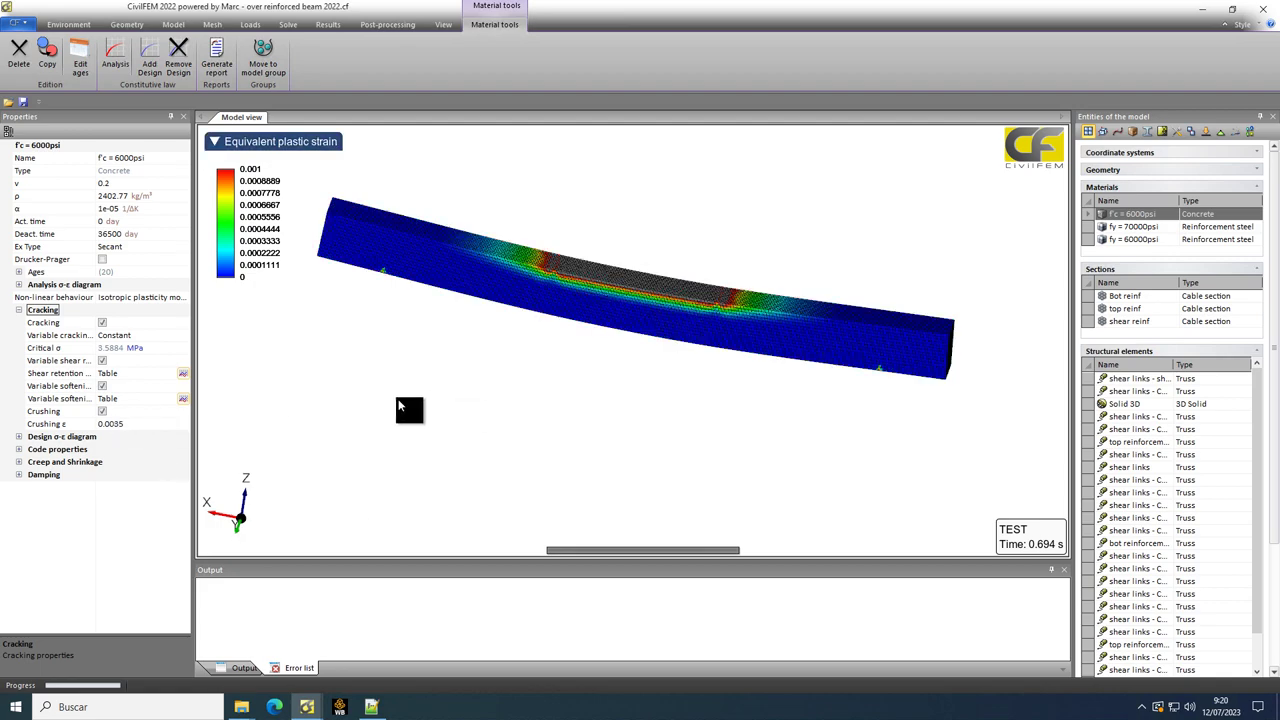
middle_drag(489, 452, 562, 338)
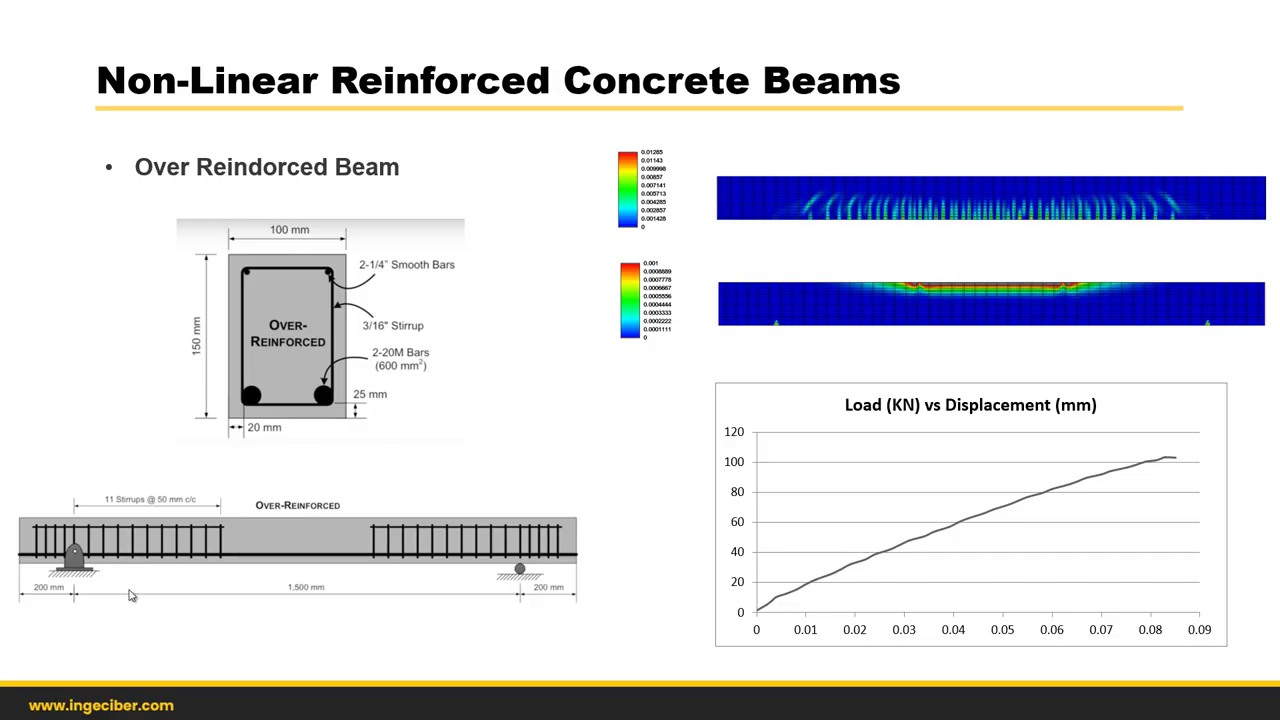
click(592, 482)
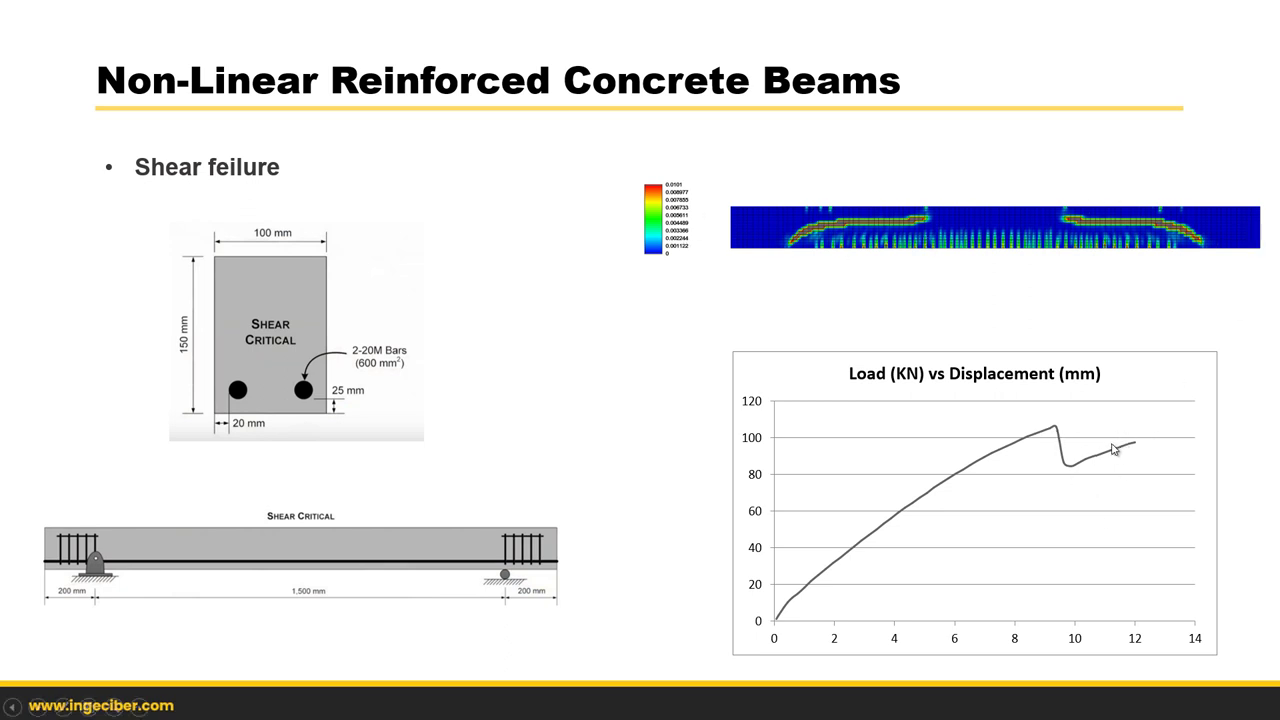
- Switch to the shear-critical reinforced beam model in CivilFEM and hide its Solid 3D concrete element
key(alt+Tab)
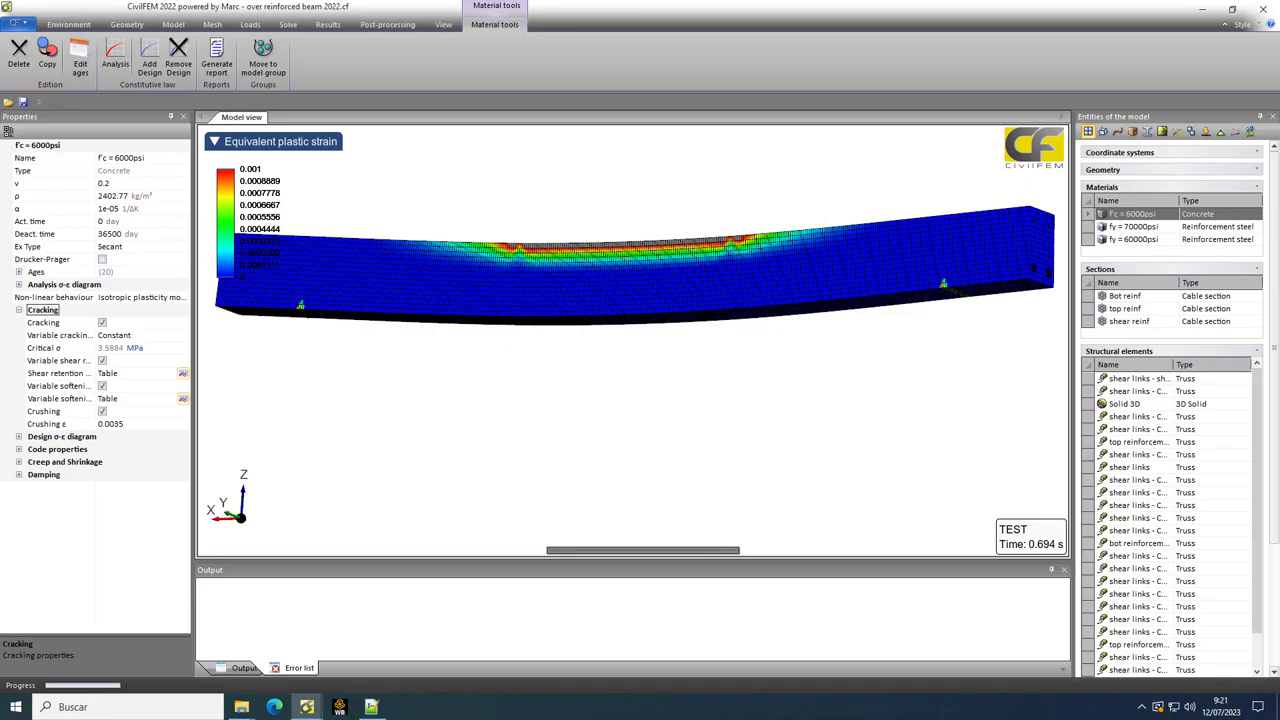
mouse_move(307, 706)
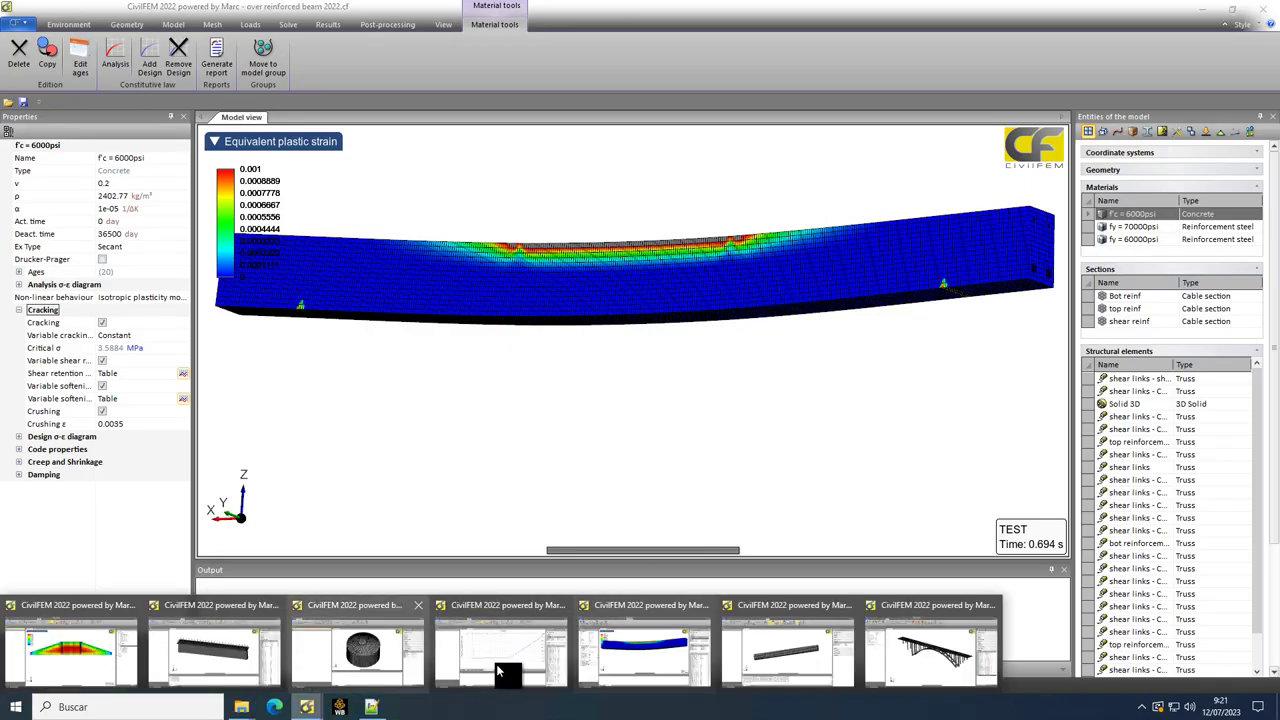
click(758, 652)
middle_drag(754, 409, 800, 415)
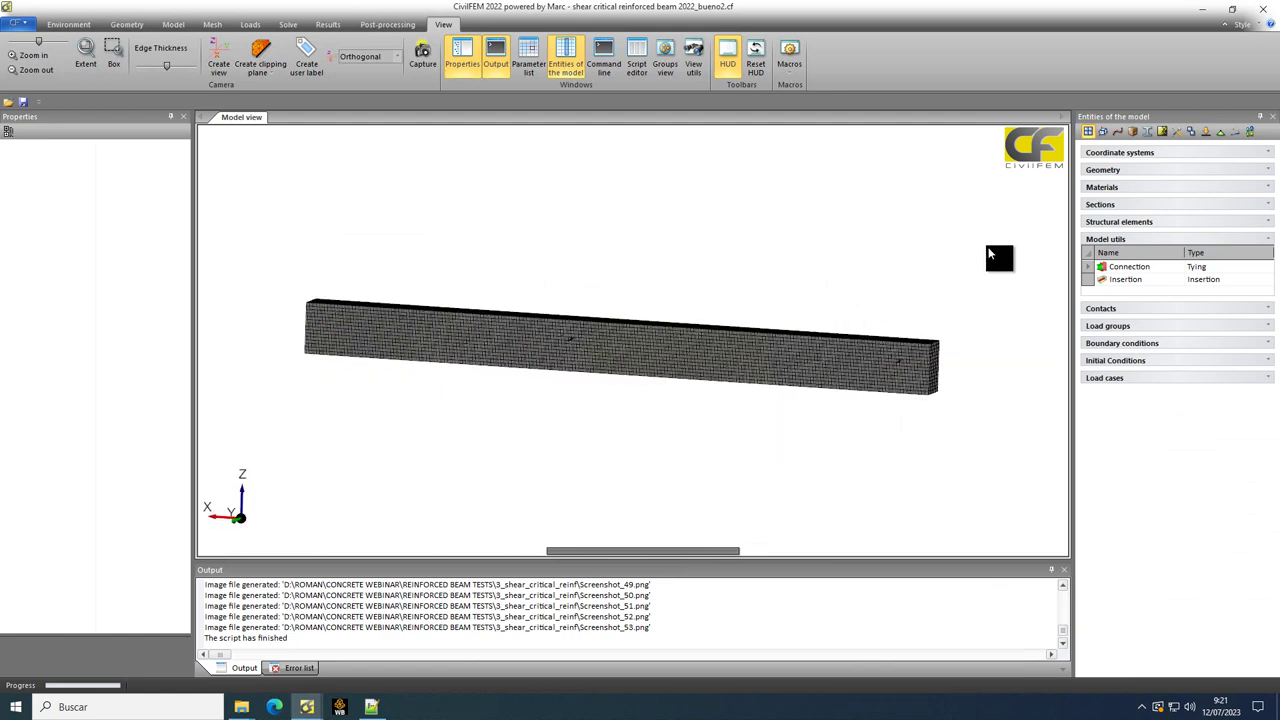
click(857, 366)
click(314, 57)
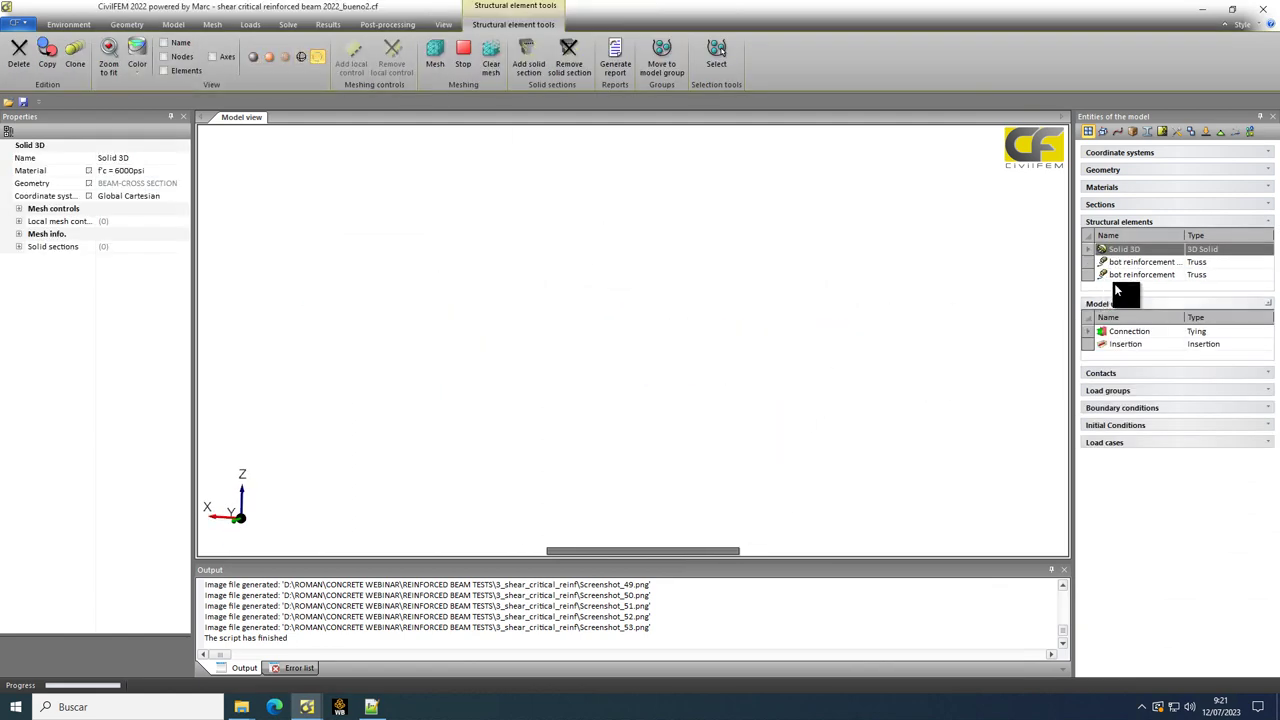
- Show both bottom reinforcement bars with their cross sections as solids and inspect them
click(1087, 262)
shift+click(1088, 276)
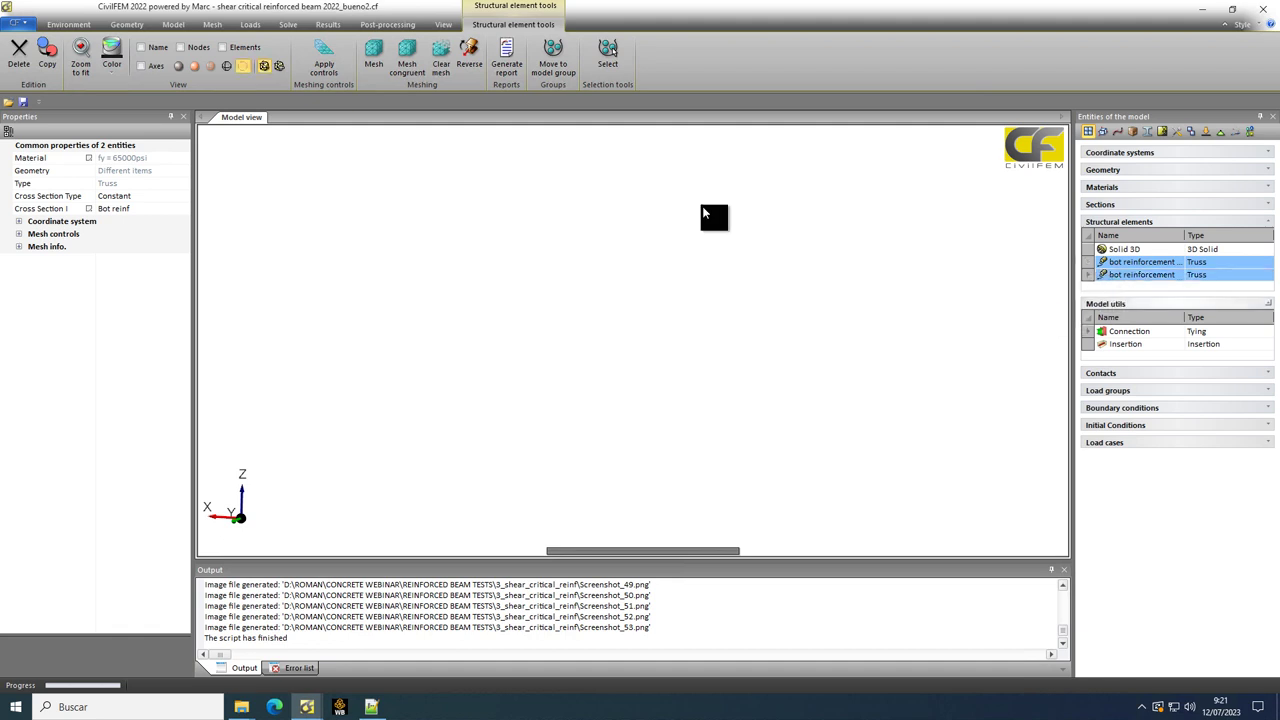
click(279, 66)
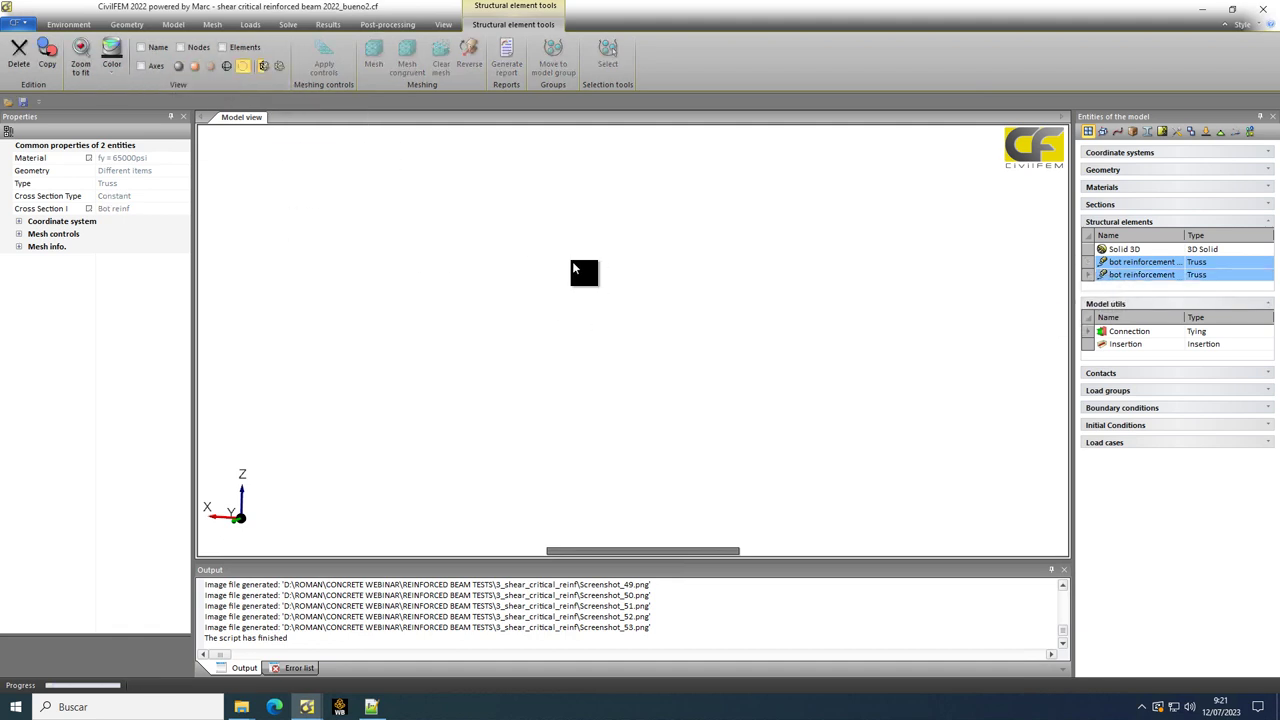
click(178, 66)
middle_drag(660, 422, 684, 444)
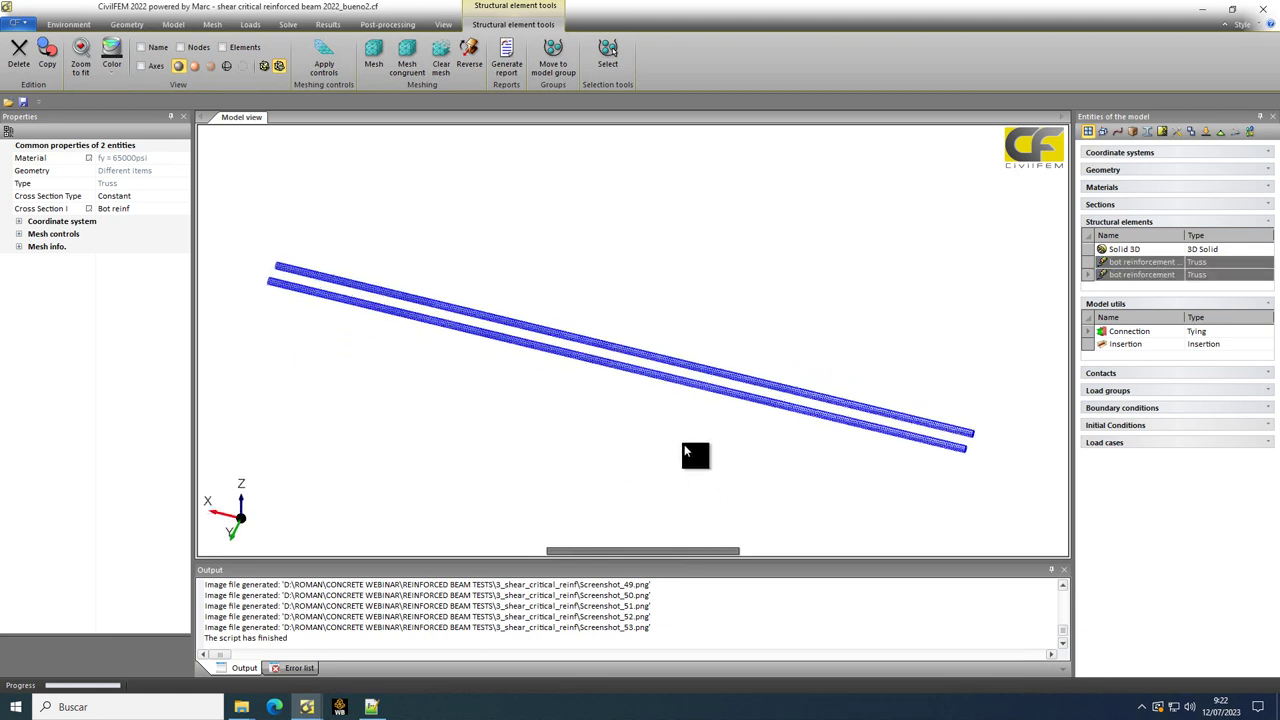
scroll(682, 443, up, 2)
scroll(682, 443, down, 2)
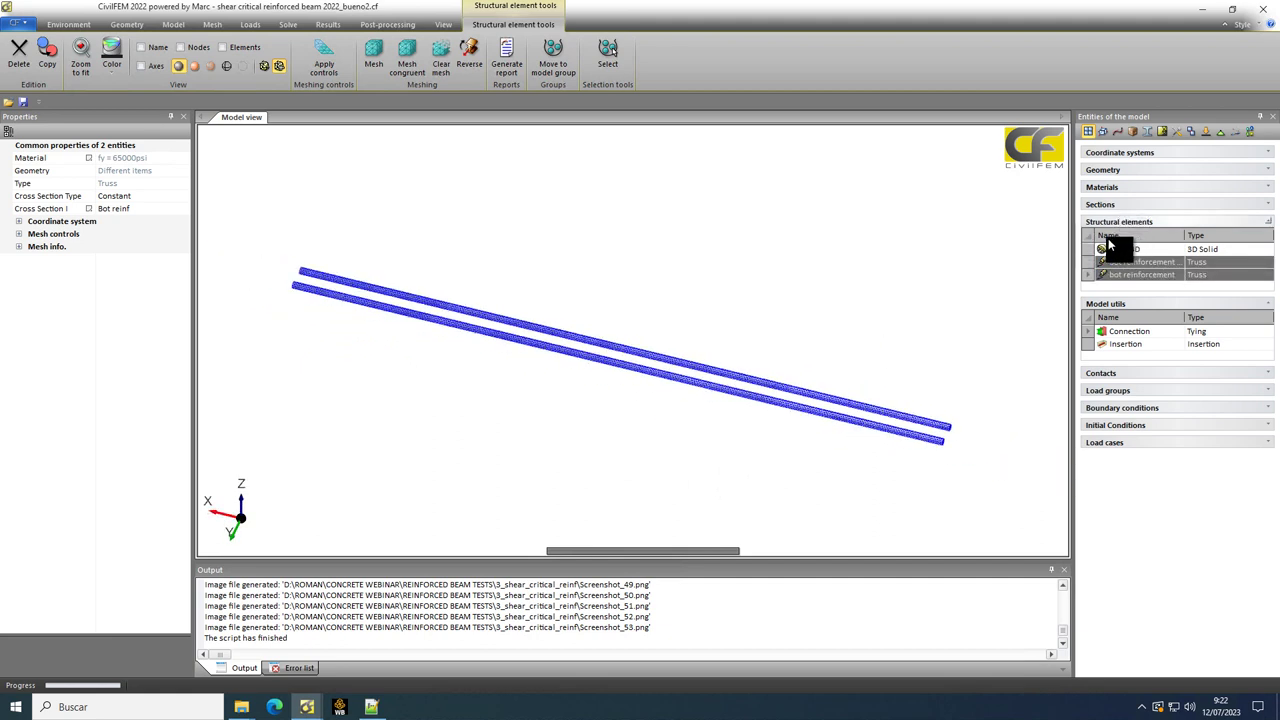
- Hide both bottom reinforcement bars and show the Solid 3D concrete element of the shear-critical beam
click(243, 66)
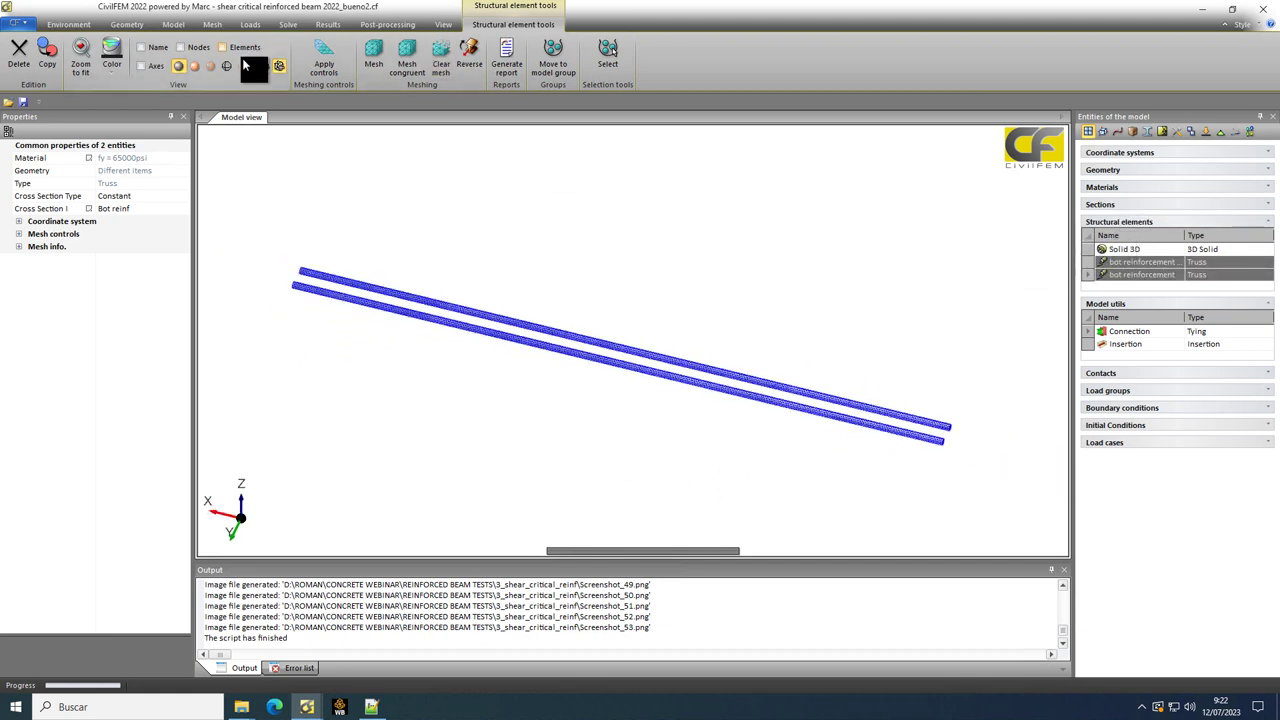
click(1101, 249)
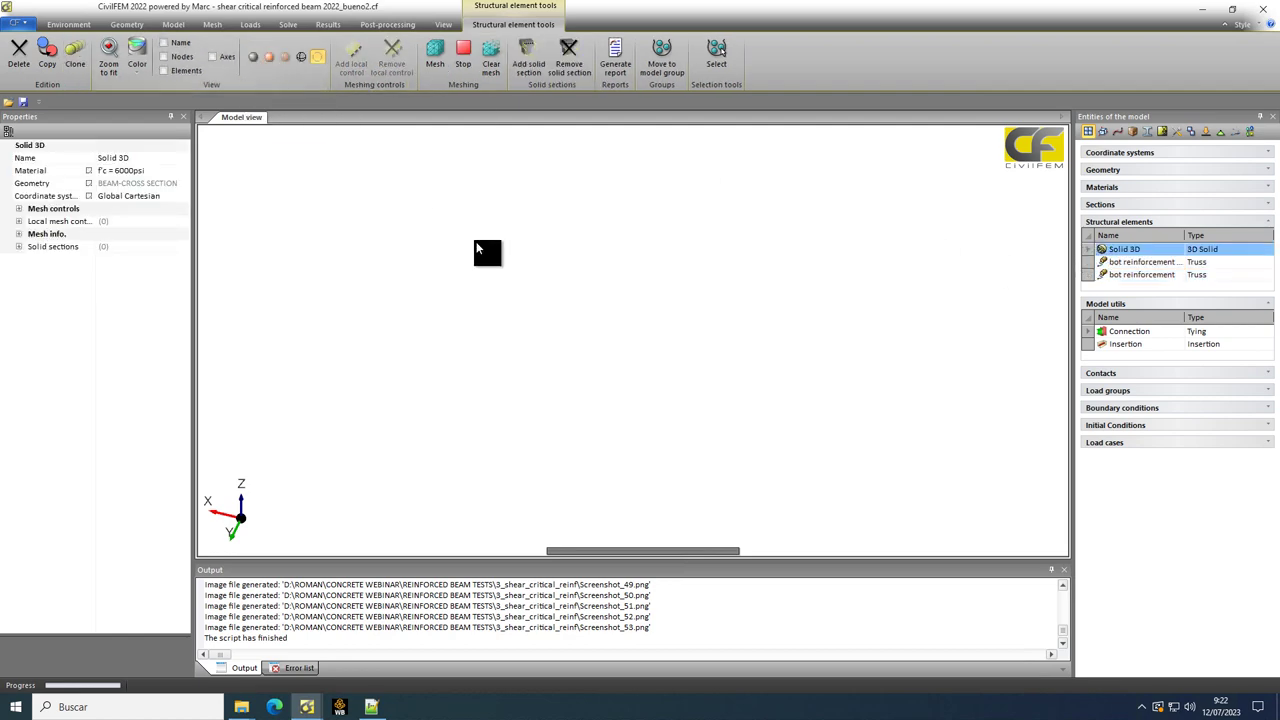
middle_drag(476, 248, 591, 385)
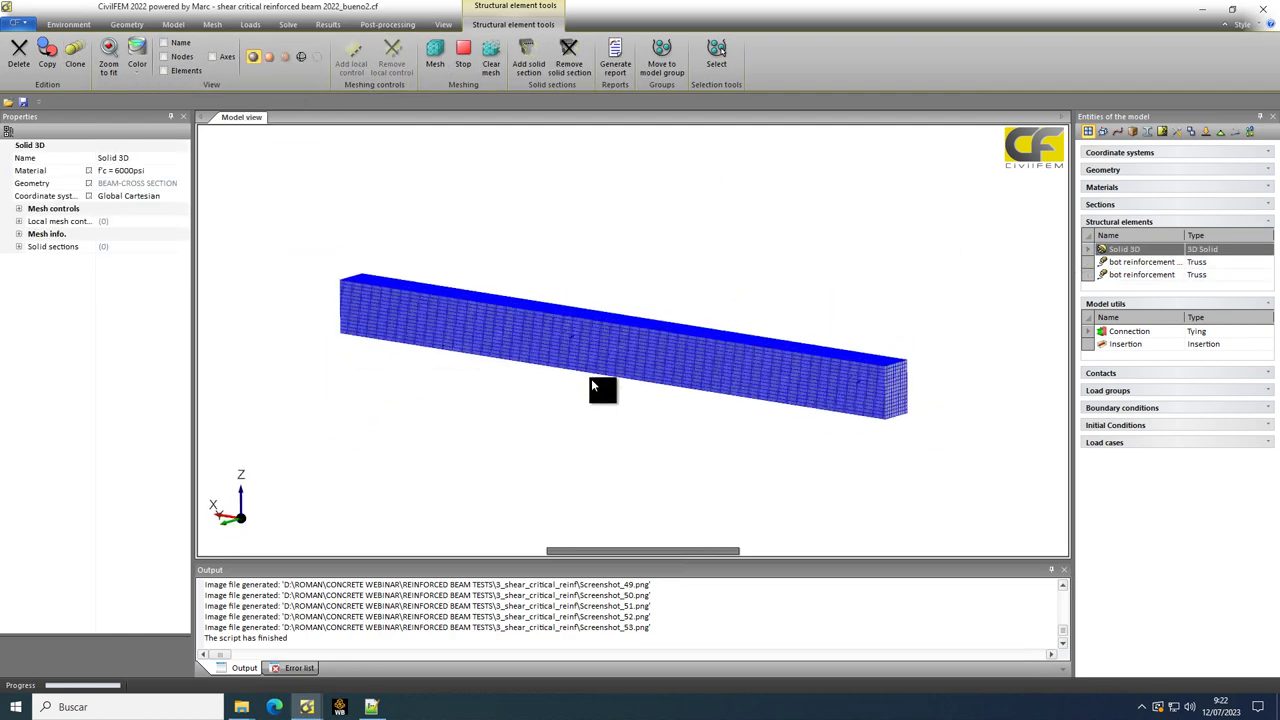
- Plot the maximum principal cracking strain on the shear-critical beam for results file TEST_53.rcf
click(326, 28)
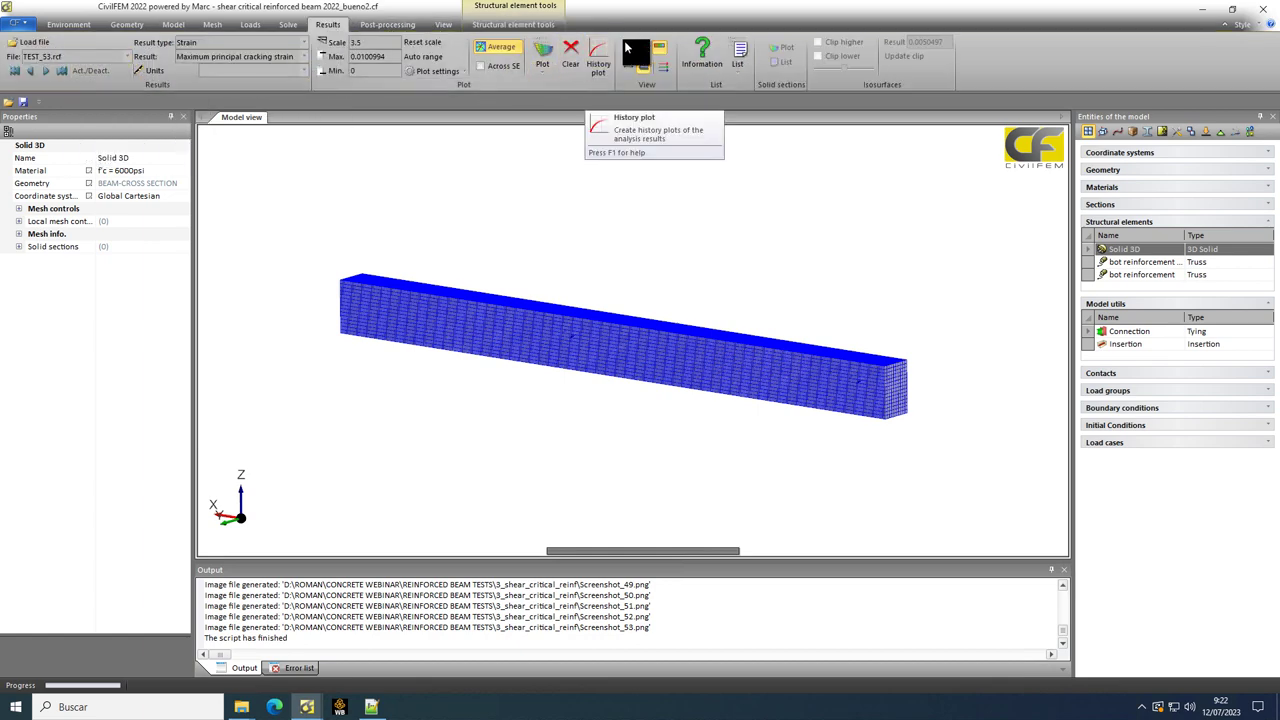
click(553, 62)
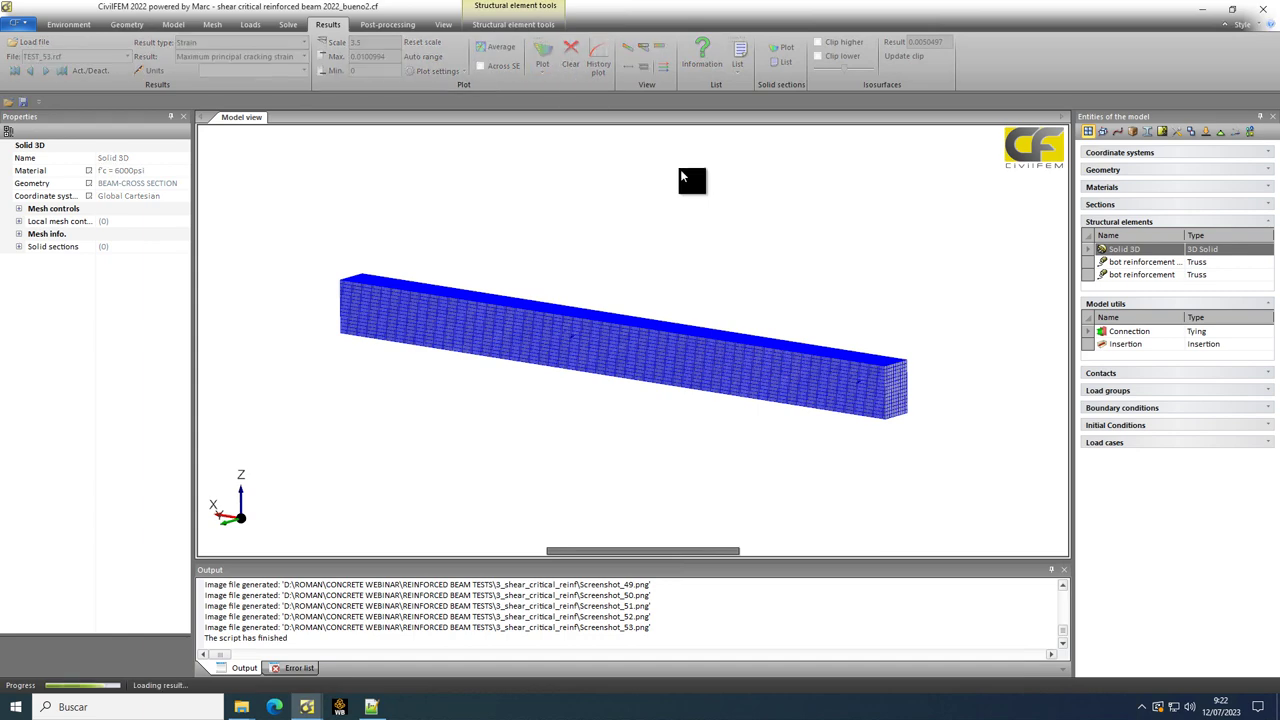
middle_drag(591, 491, 414, 508)
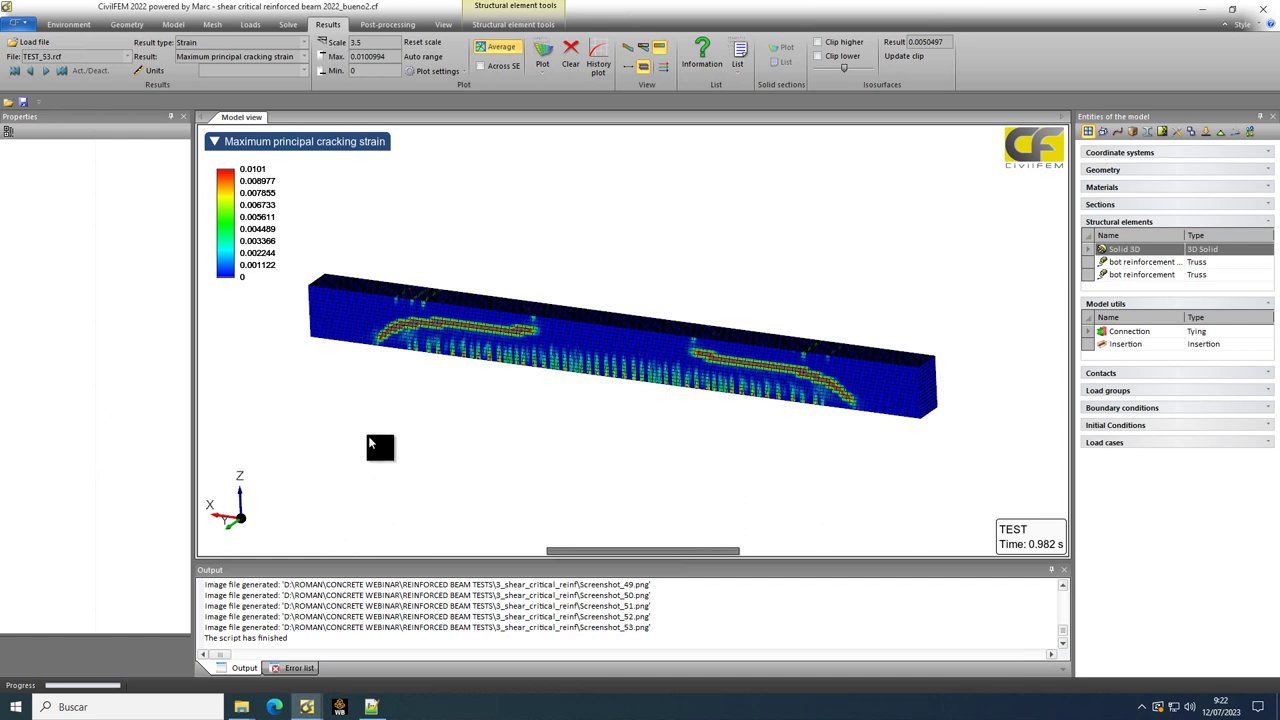
- Plot the history of reaction force RFz against displacement UTz at node 105253 and examine the load-displacement curve
click(598, 58)
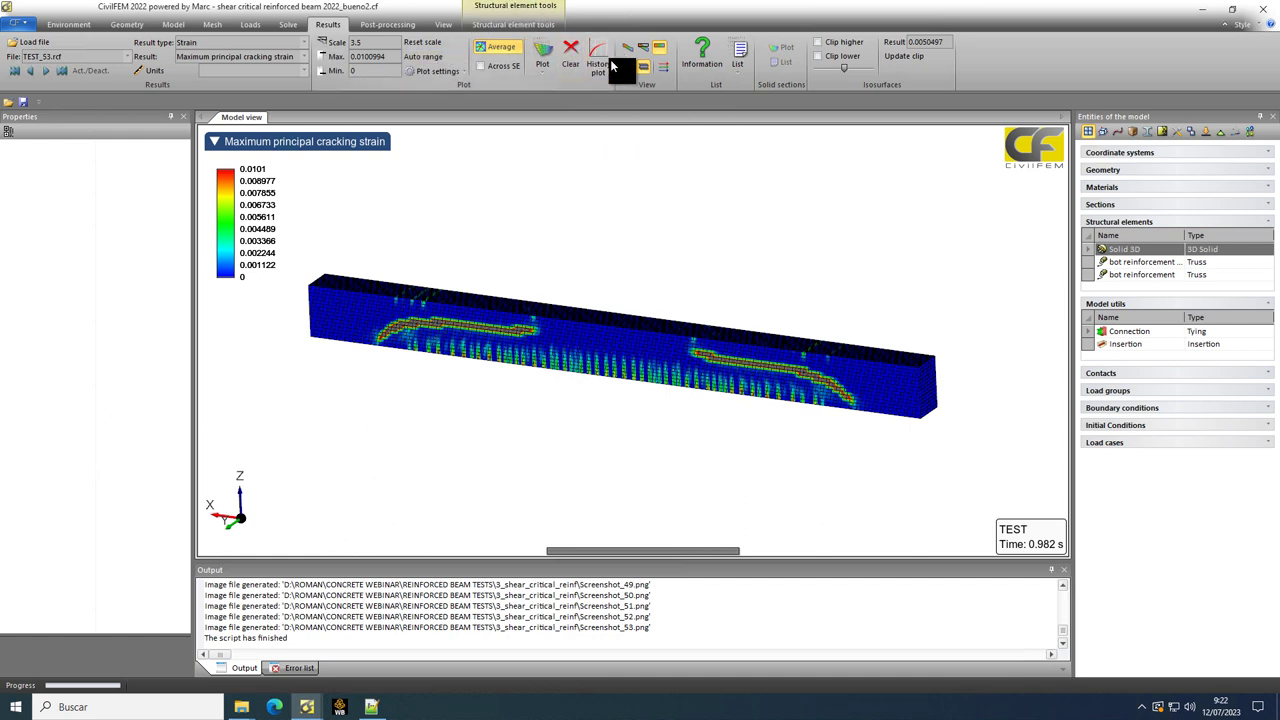
click(458, 216)
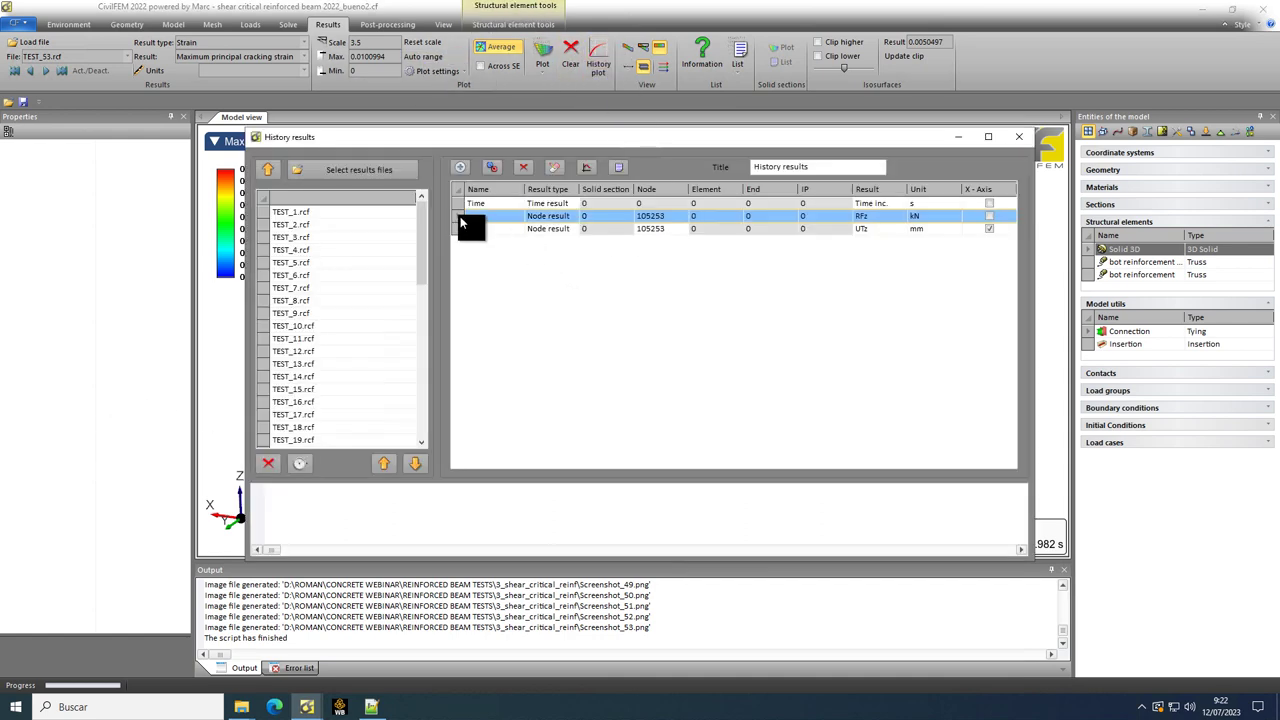
click(587, 166)
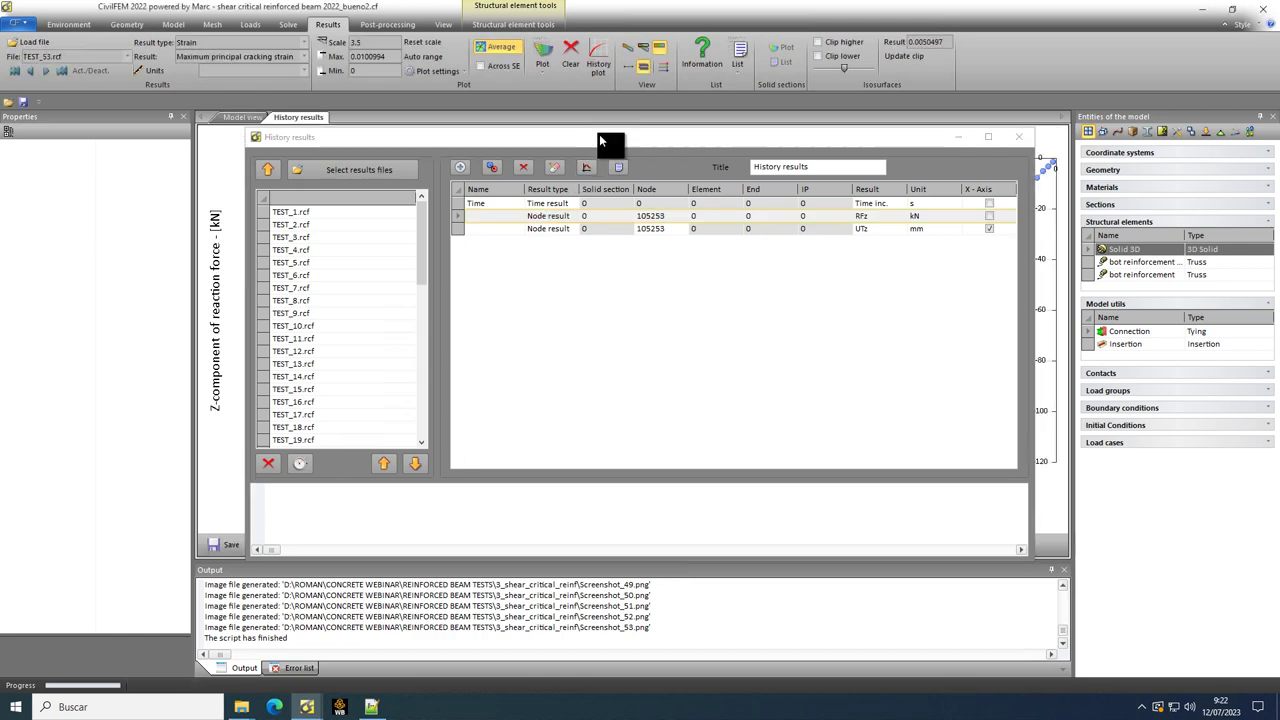
drag(599, 134, 658, 592)
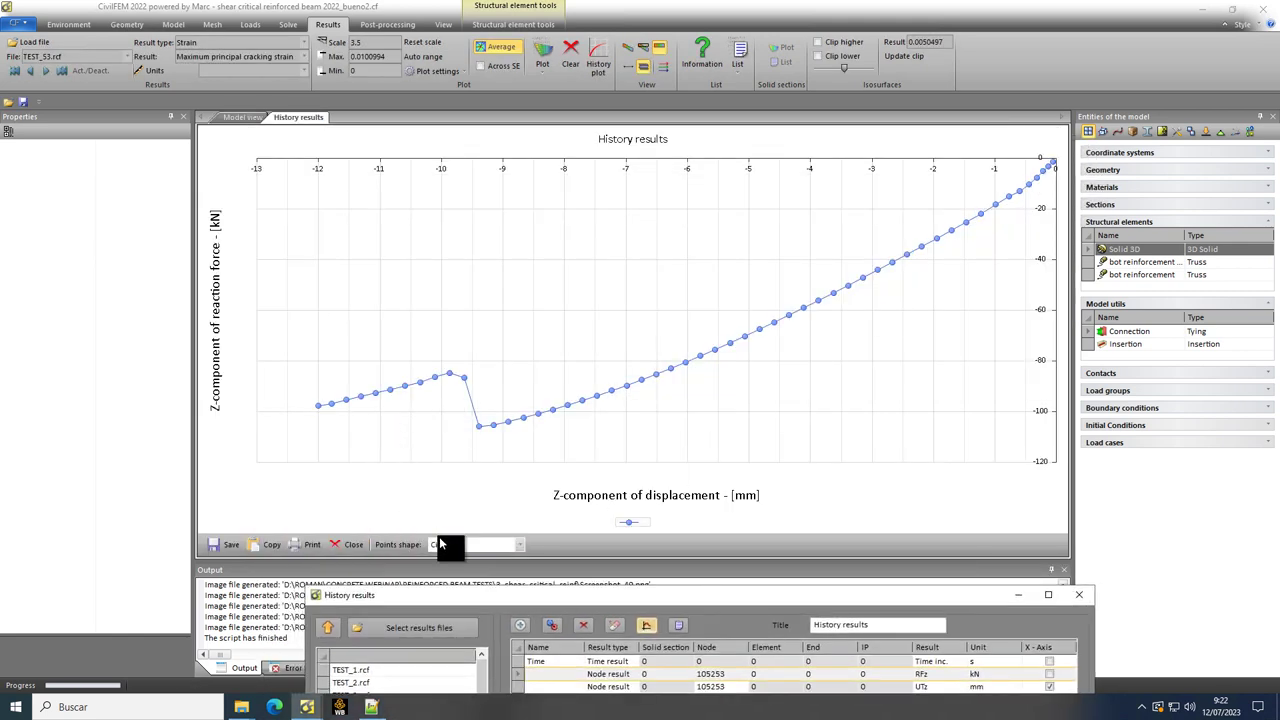
drag(481, 598, 360, 222)
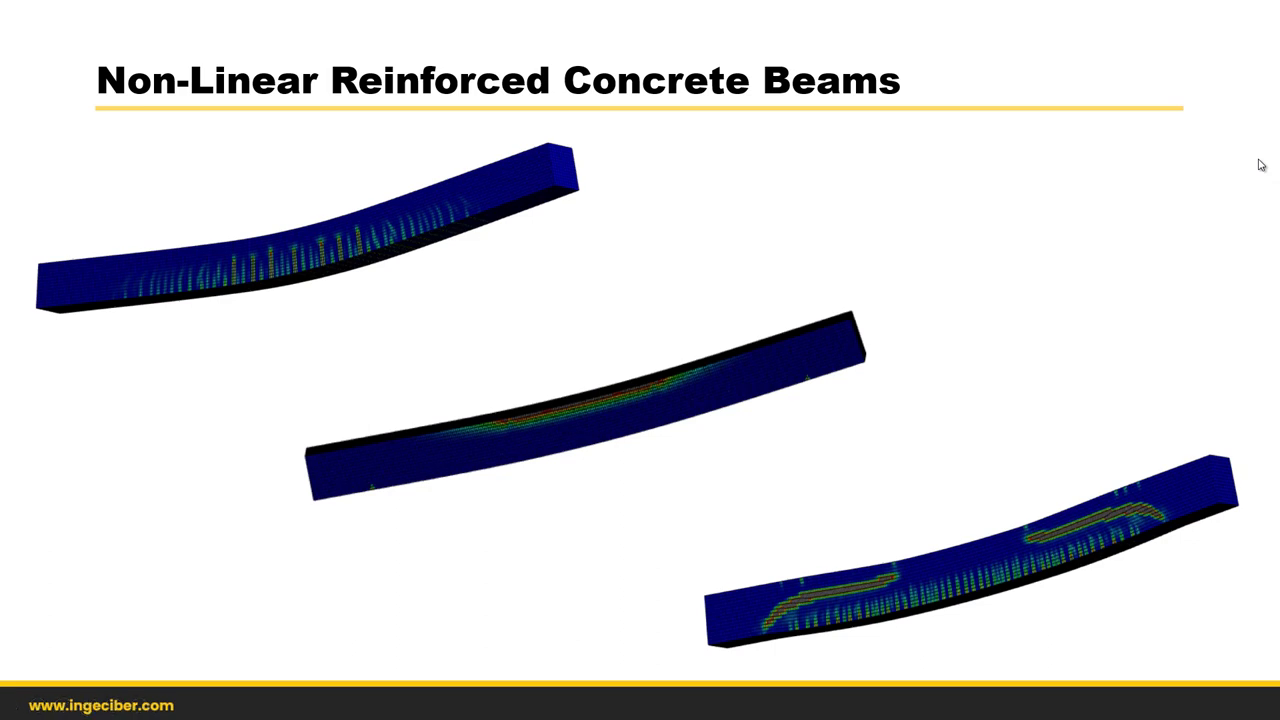
key(Right)
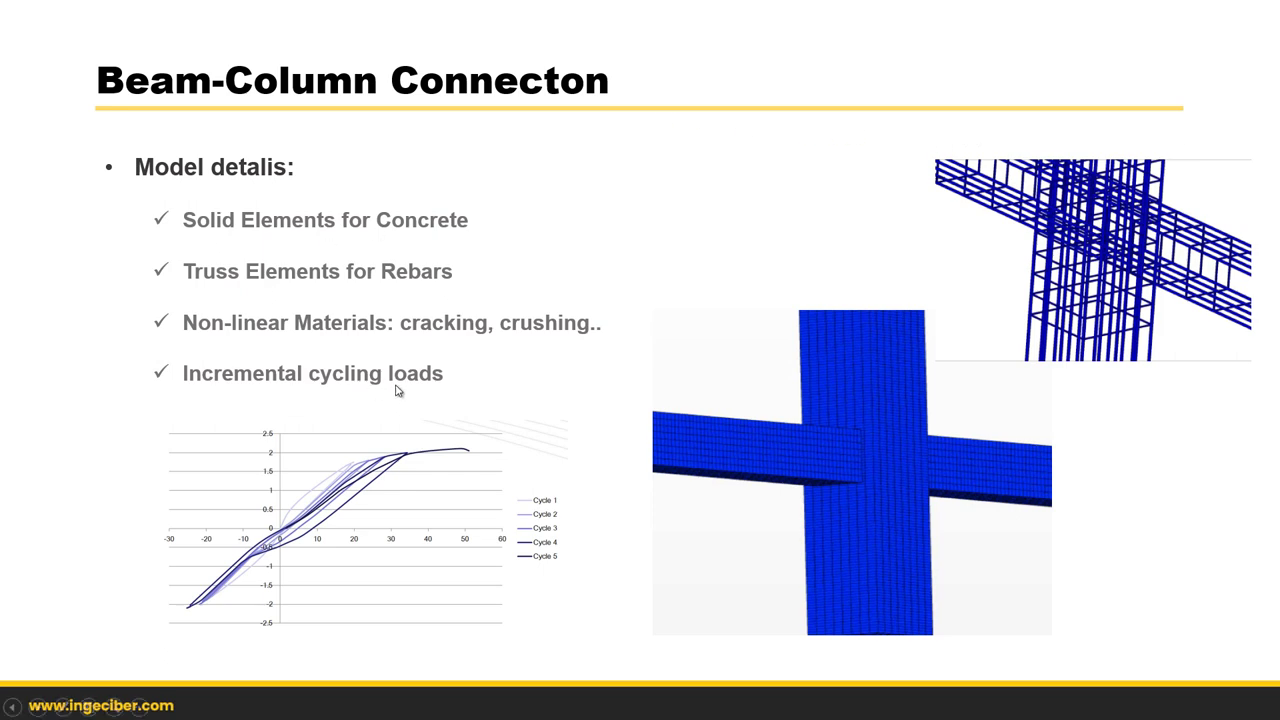
mouse_move(894, 643)
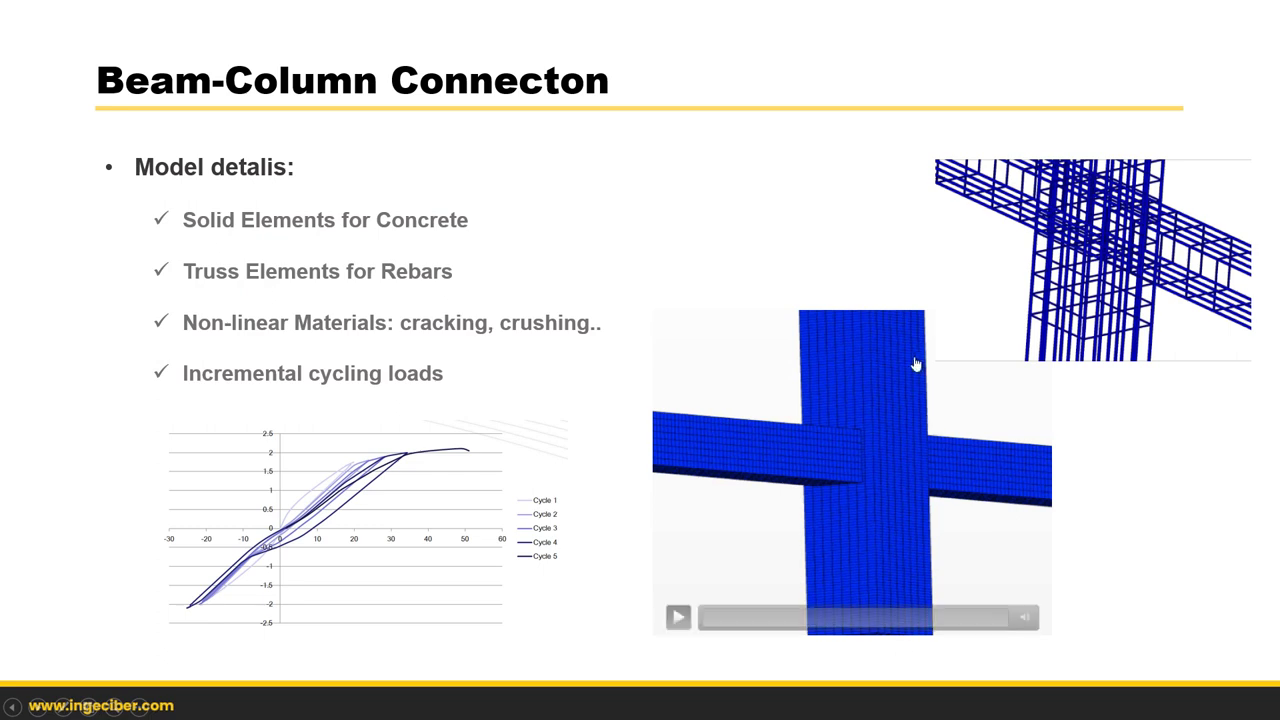
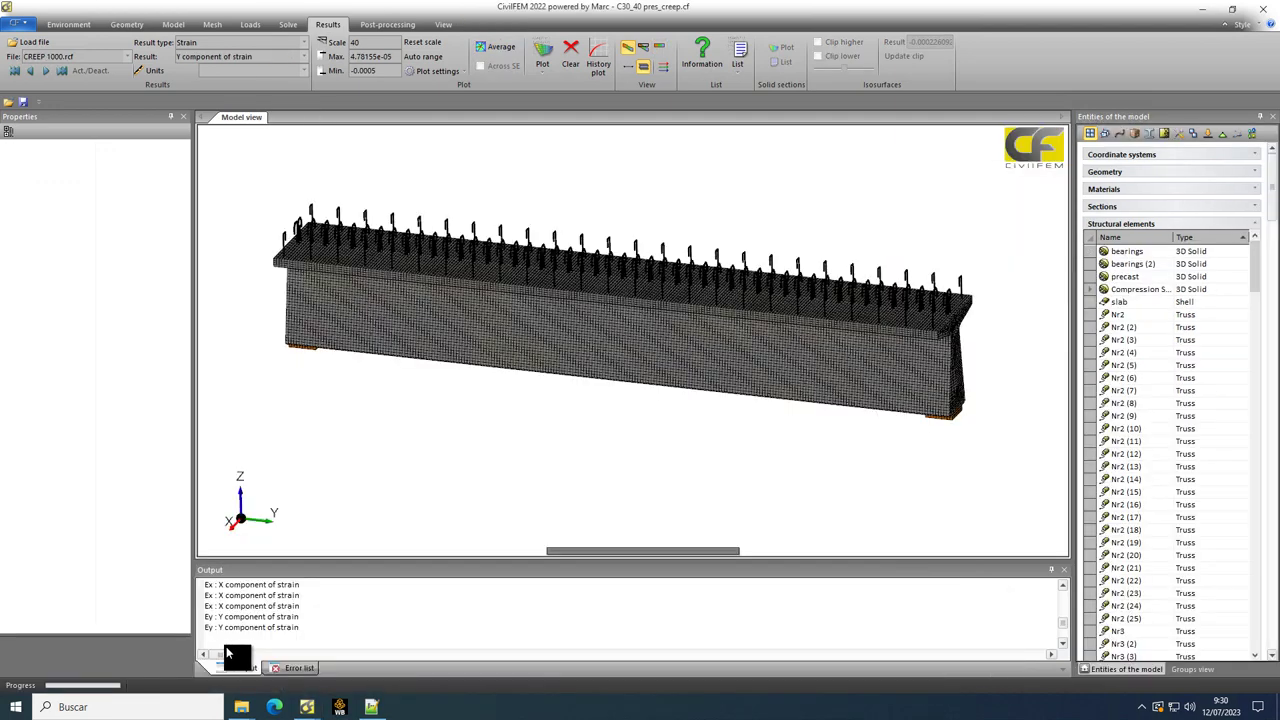
- Collapse the structural elements of the precast beam creep model and list its load cases
middle_drag(792, 425, 746, 446)
click(1237, 224)
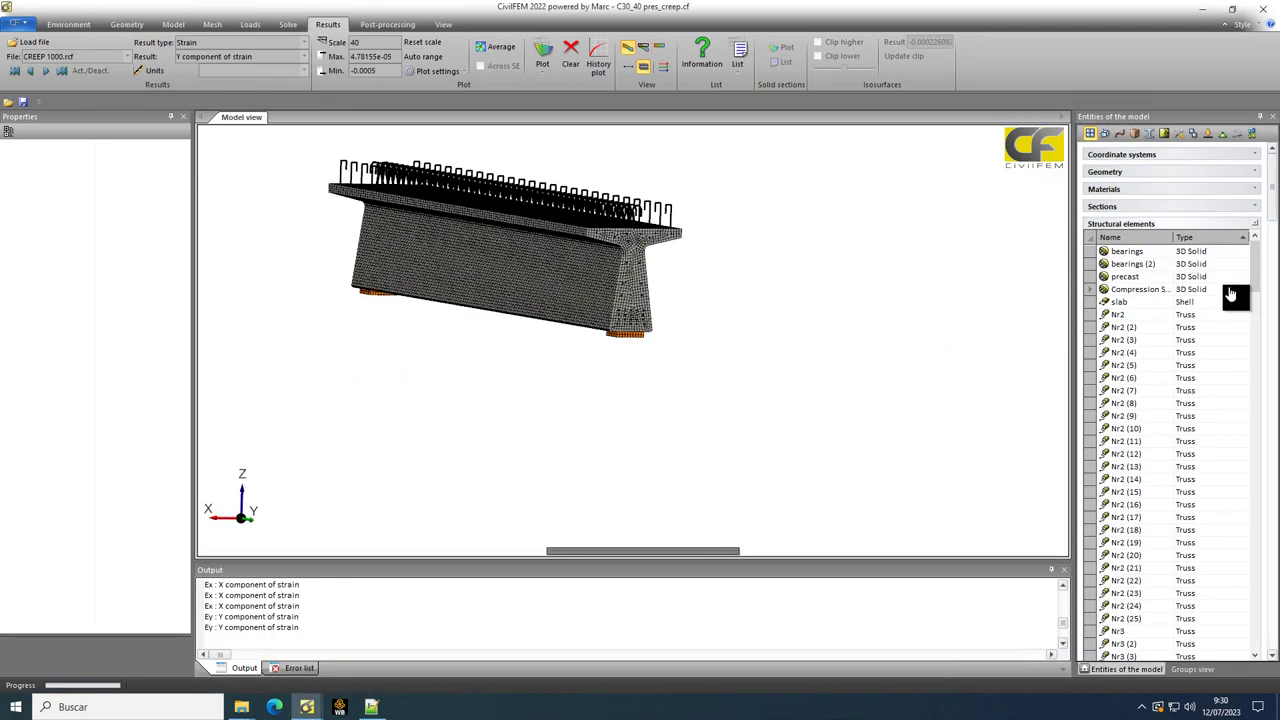
click(1210, 327)
click(1227, 342)
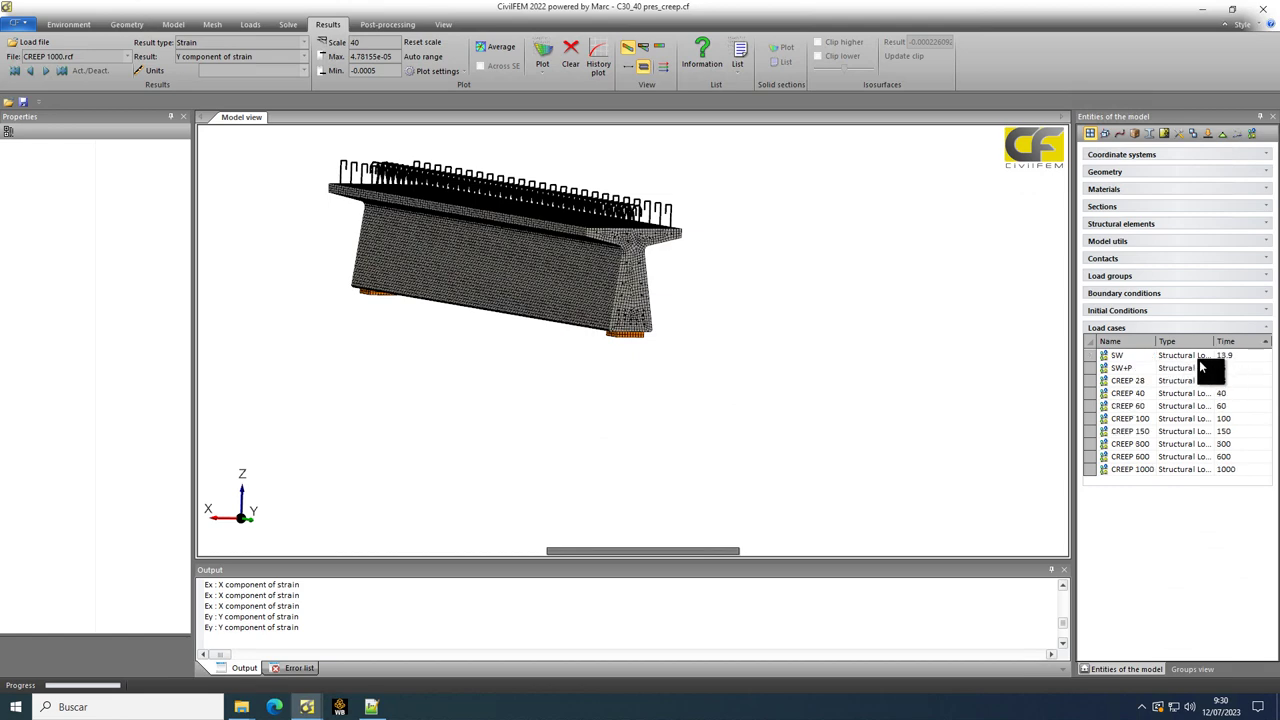
- Show only the structural elements active in load case SW and inspect the precast beam resting on the slab
click(1092, 357)
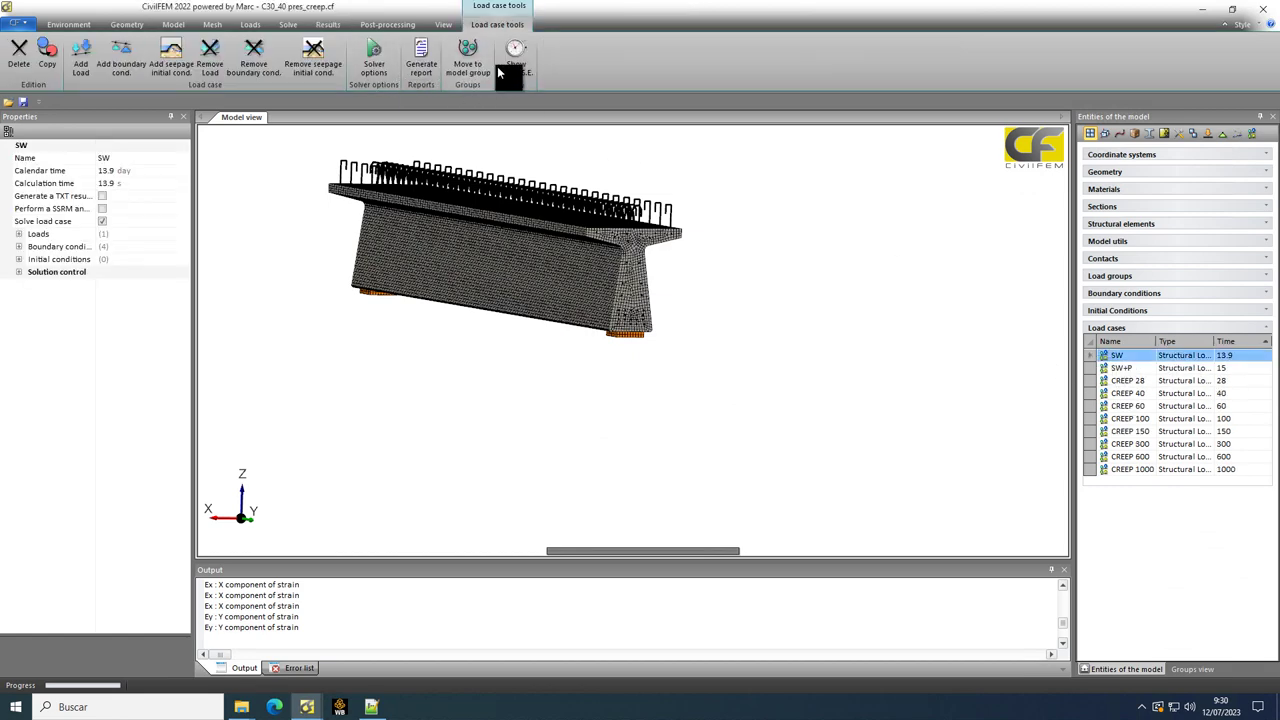
click(517, 44)
scroll(462, 370, up, 3)
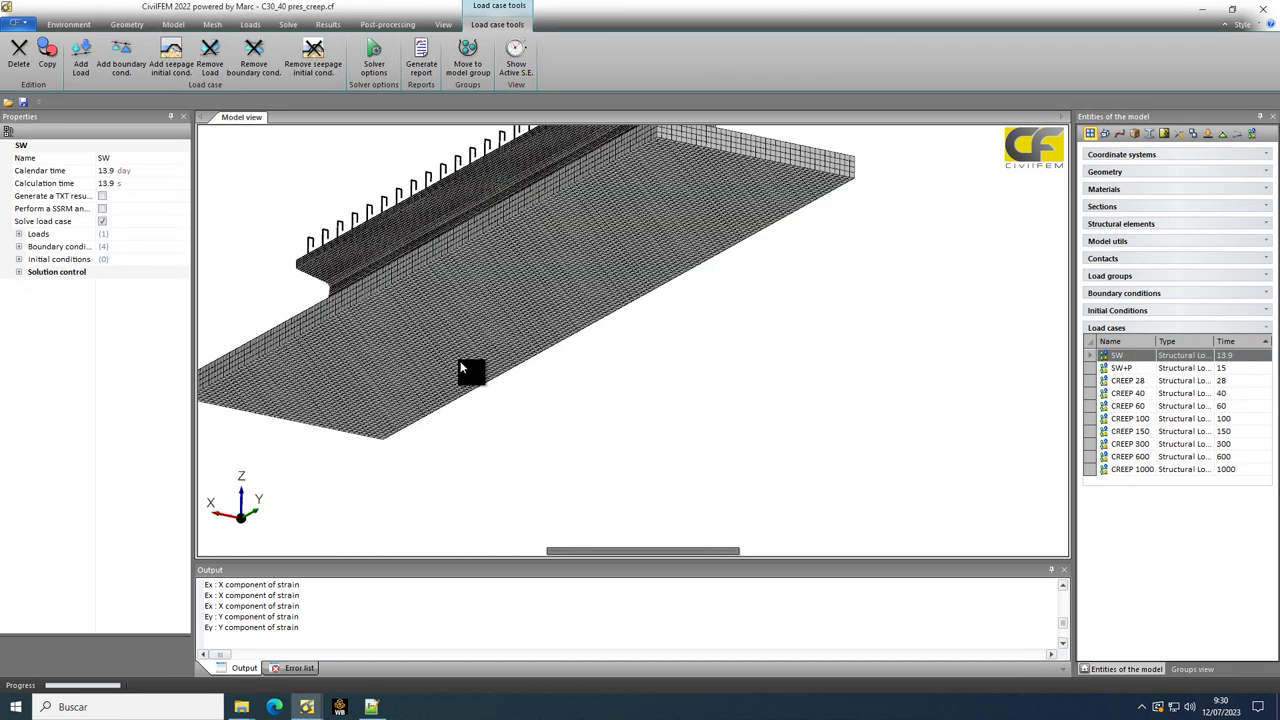
scroll(462, 370, down, 3)
middle_drag(462, 370, 617, 383)
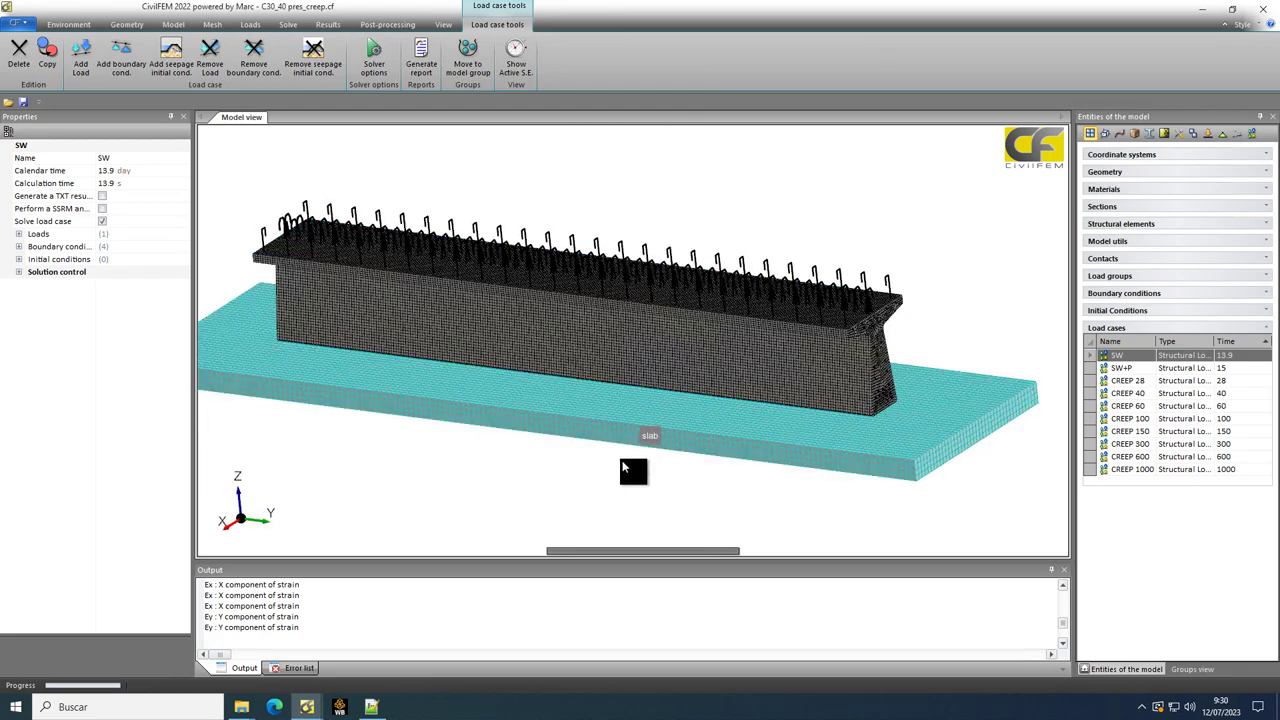
middle_drag(622, 460, 636, 340)
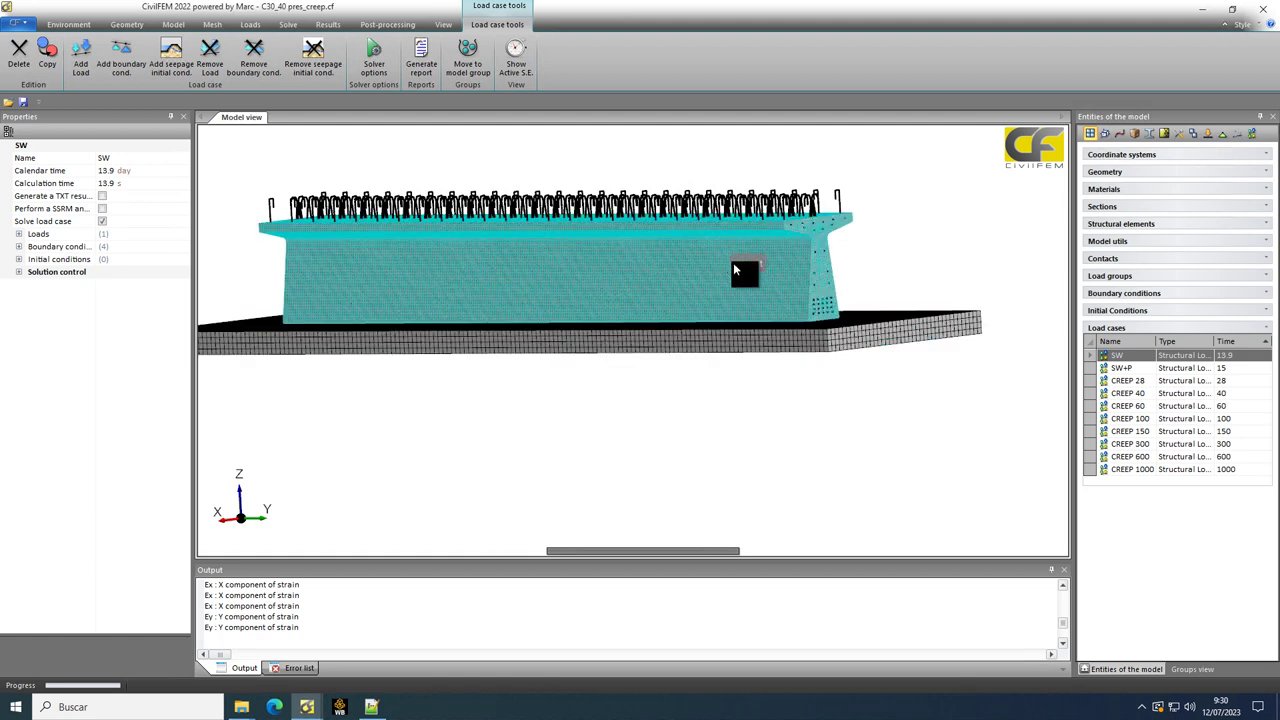
- Select load case SW+P and inspect the strands at the end section of the precast beam
click(1091, 367)
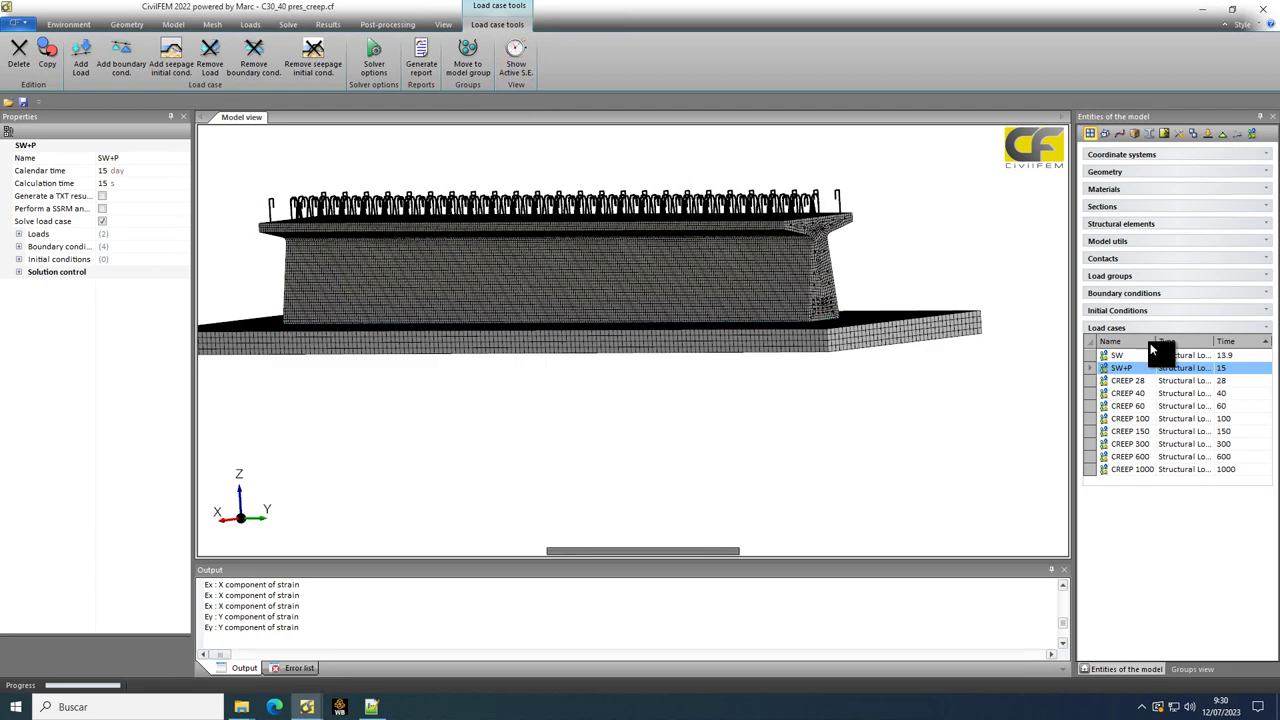
click(1090, 370)
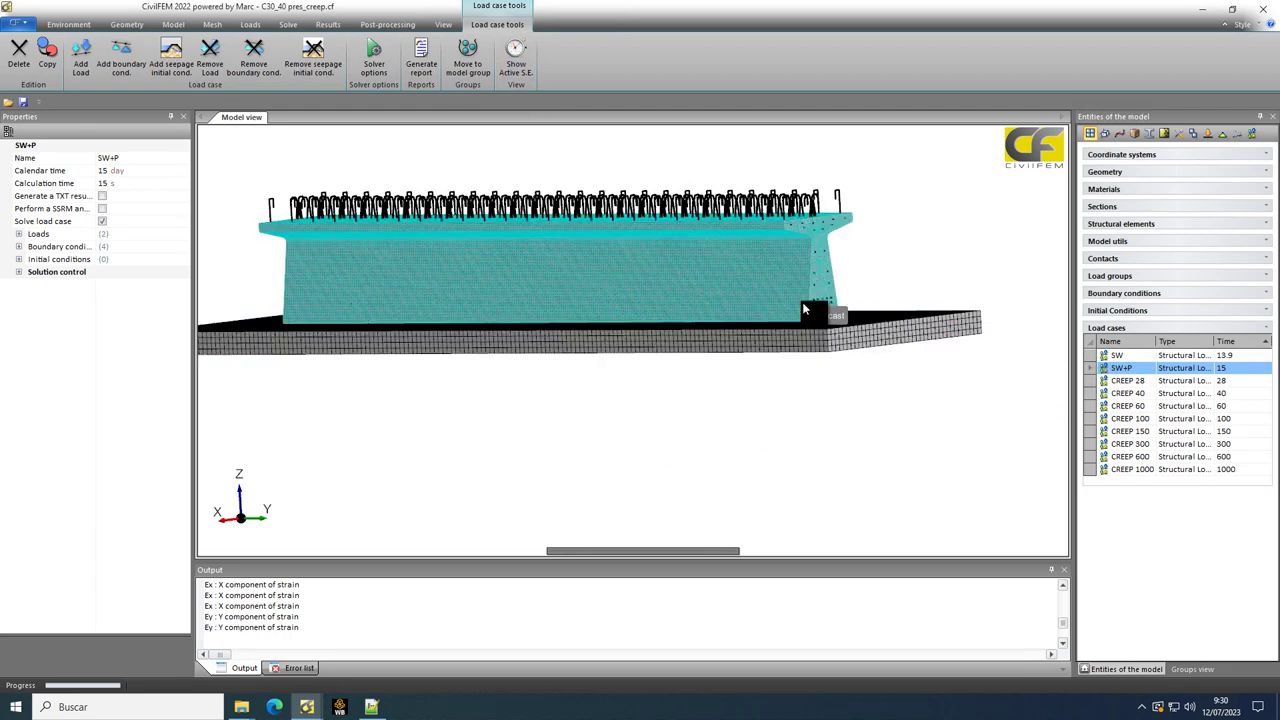
middle_drag(874, 396, 851, 404)
scroll(850, 404, up, 5)
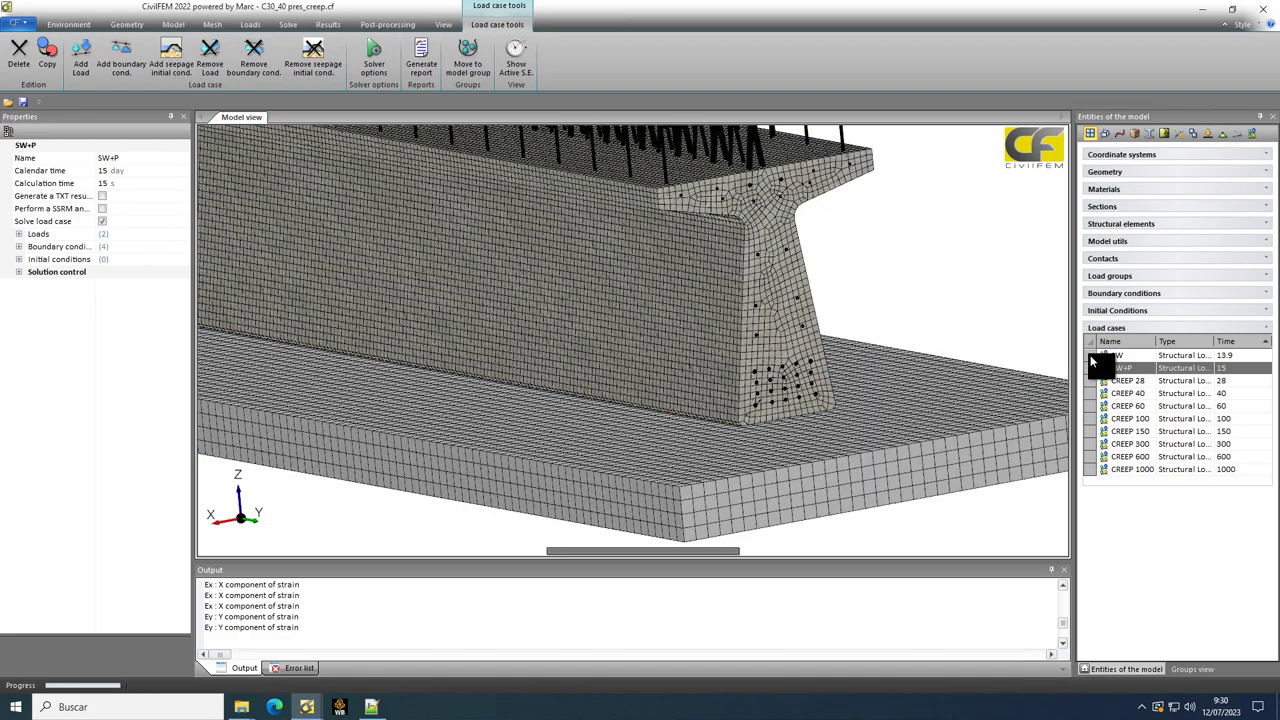
- Go through load cases SW to CREEP 40 and show the structural elements active in CREEP 40
click(1094, 356)
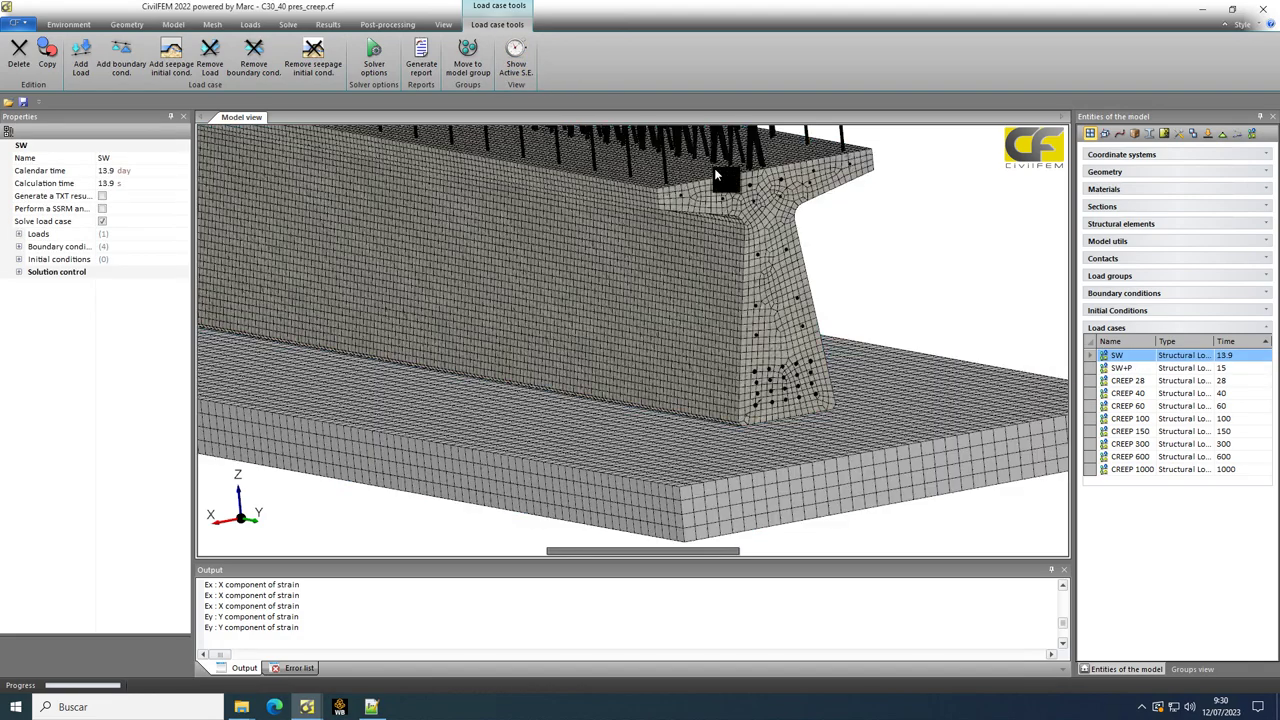
click(1104, 369)
click(1088, 381)
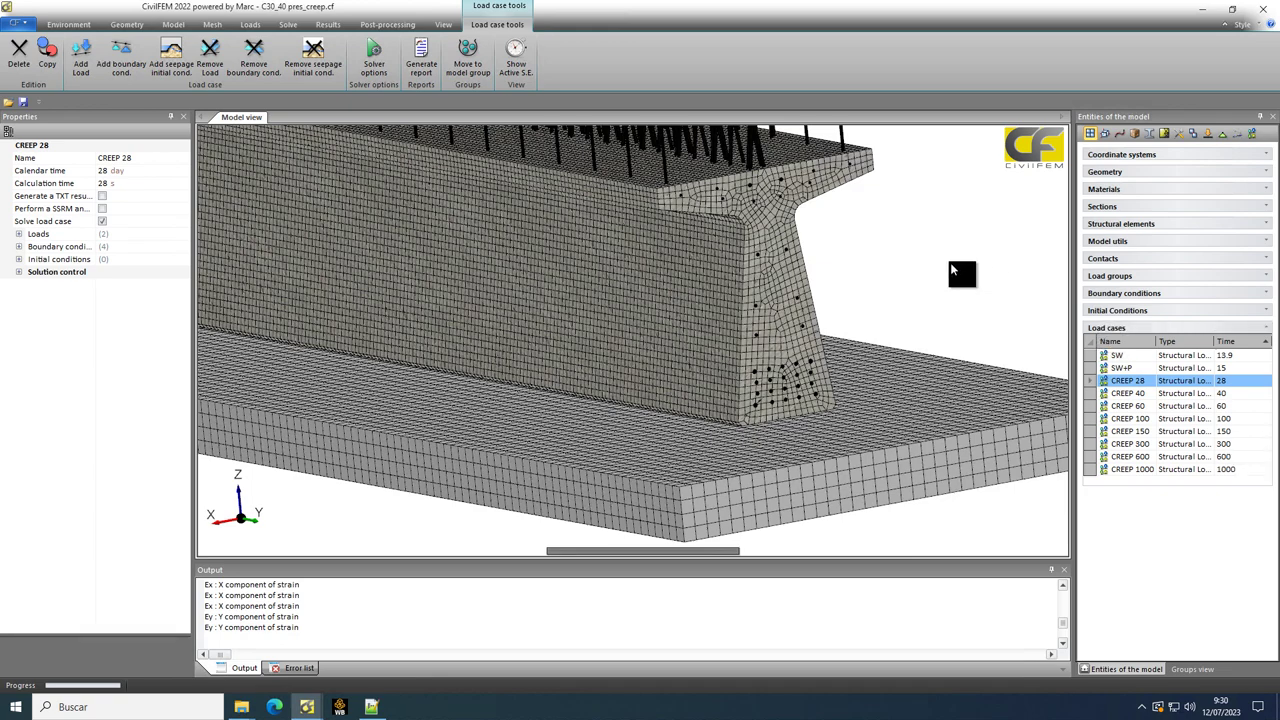
click(1092, 394)
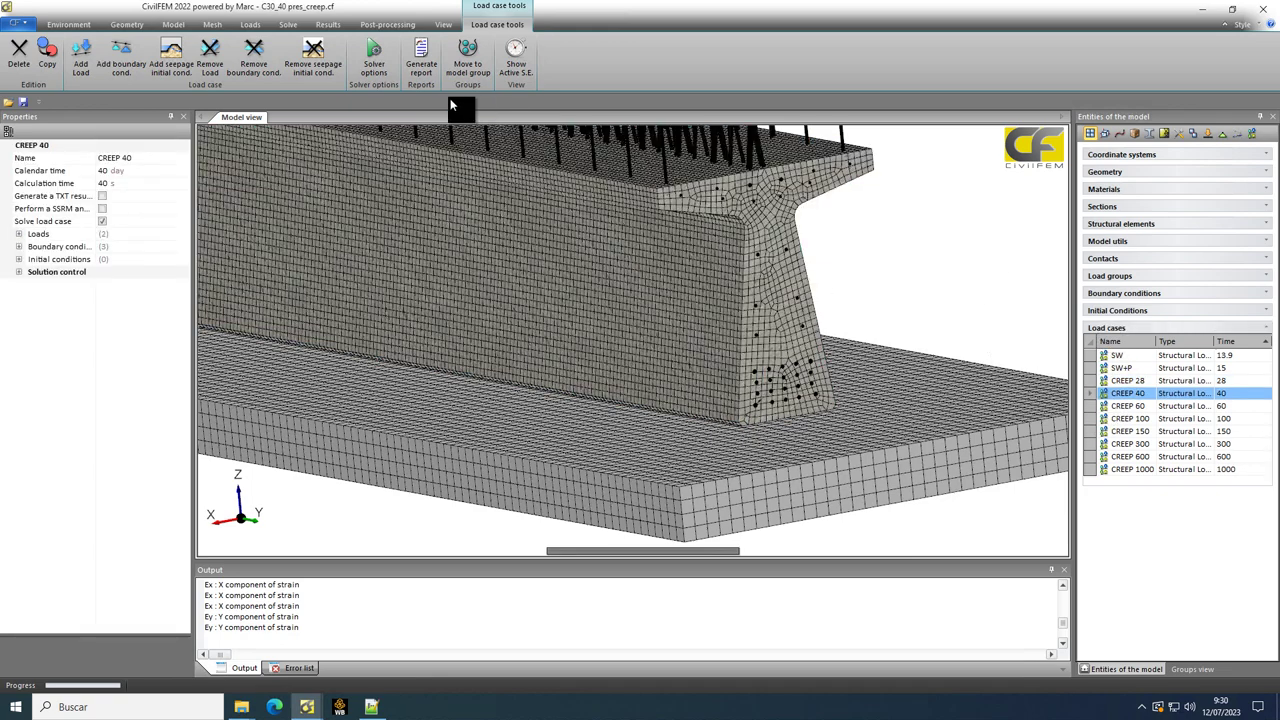
click(517, 51)
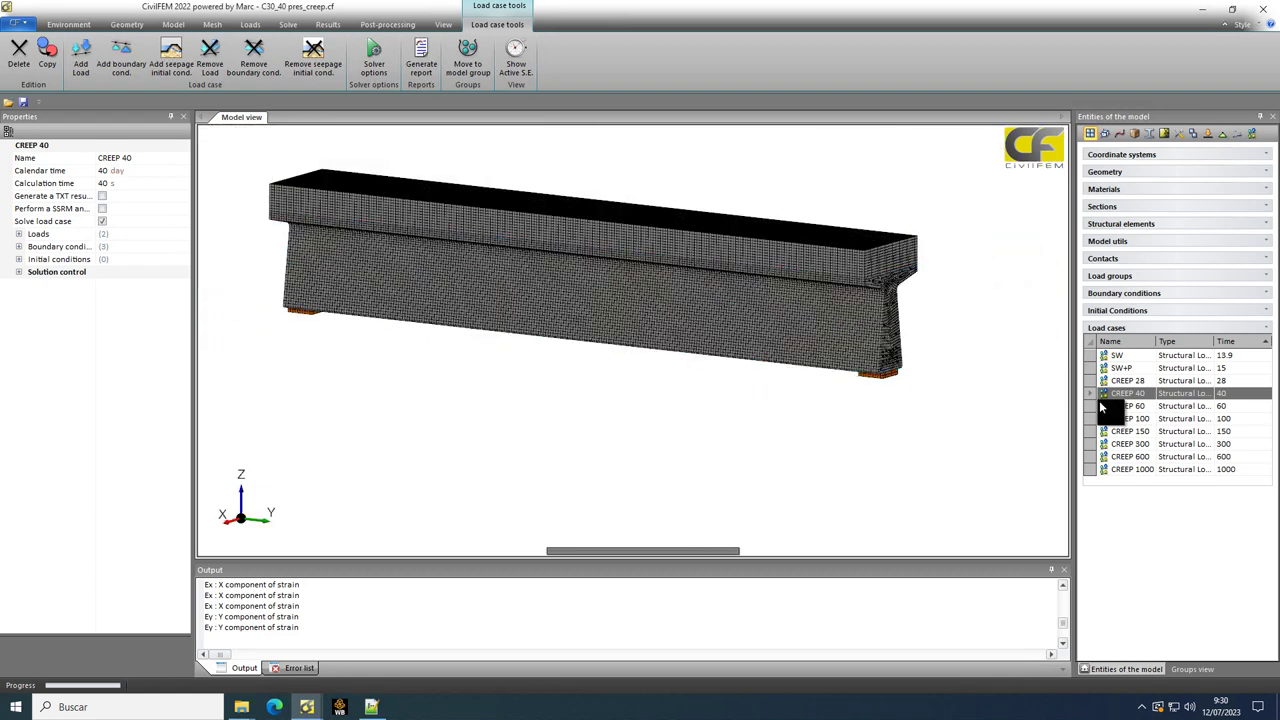
- Compare the active structural elements of load case CREEP 28 with those of CREEP 40
click(1095, 381)
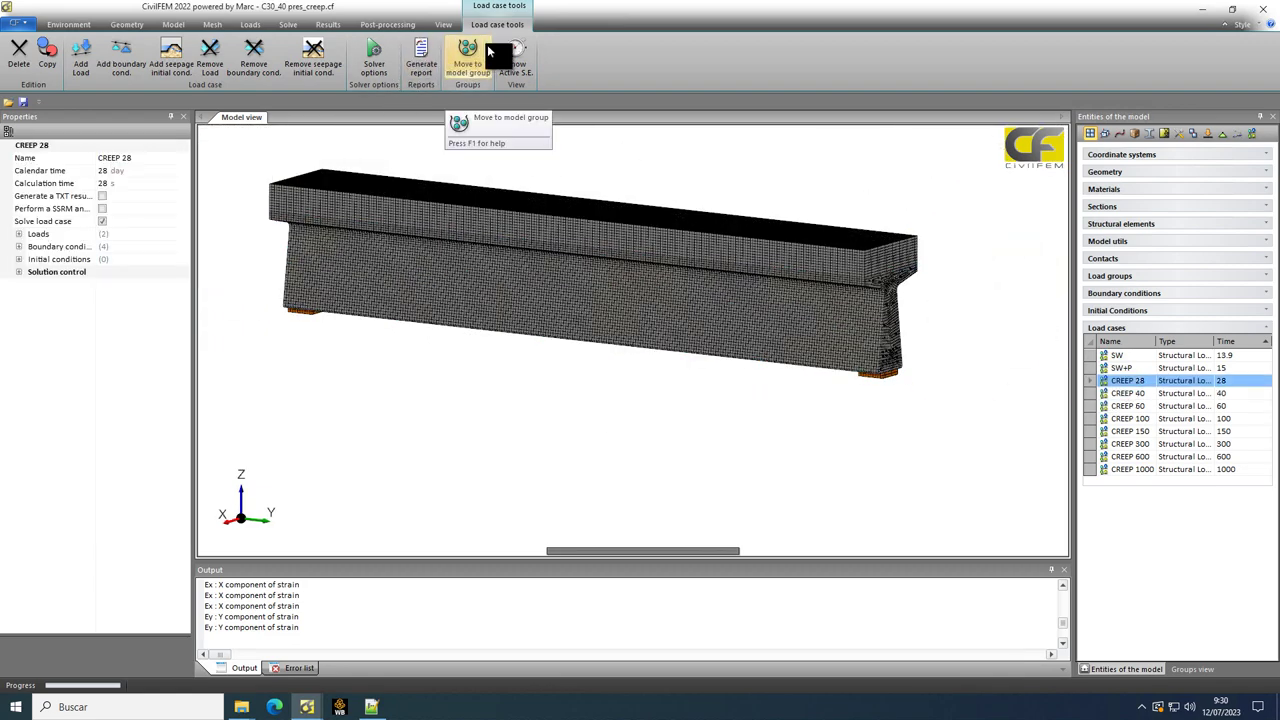
click(517, 49)
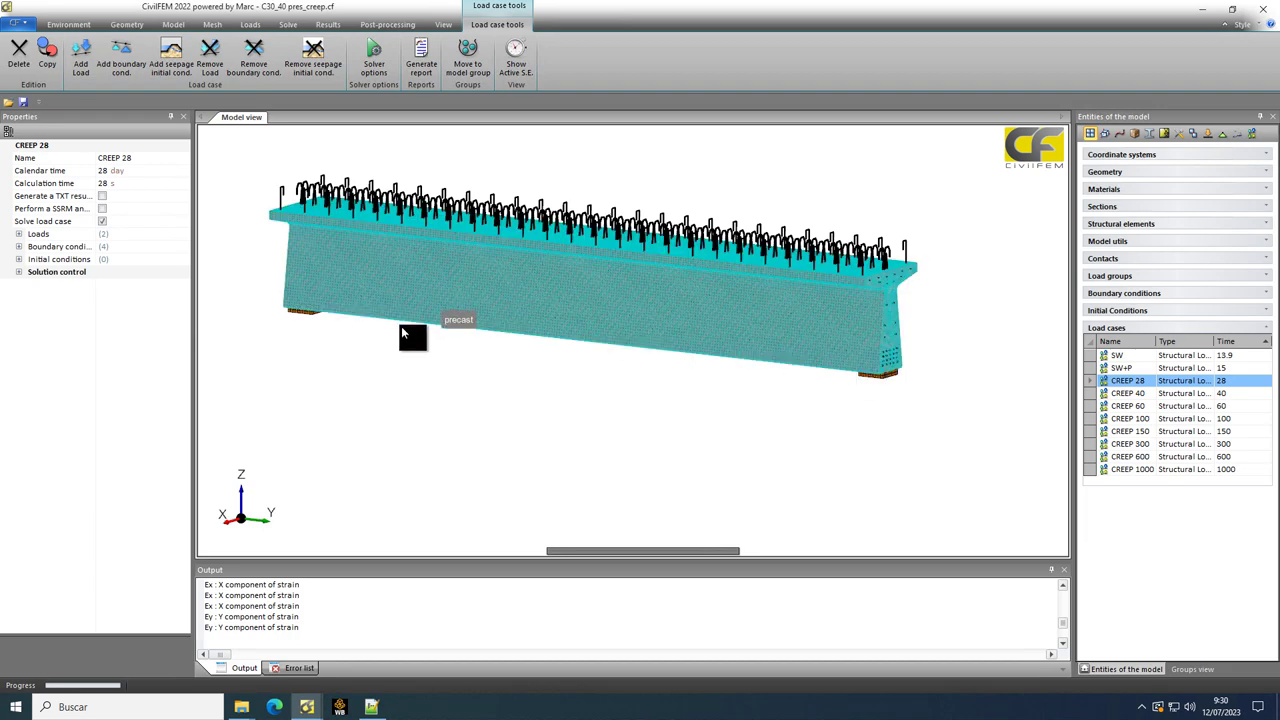
click(423, 430)
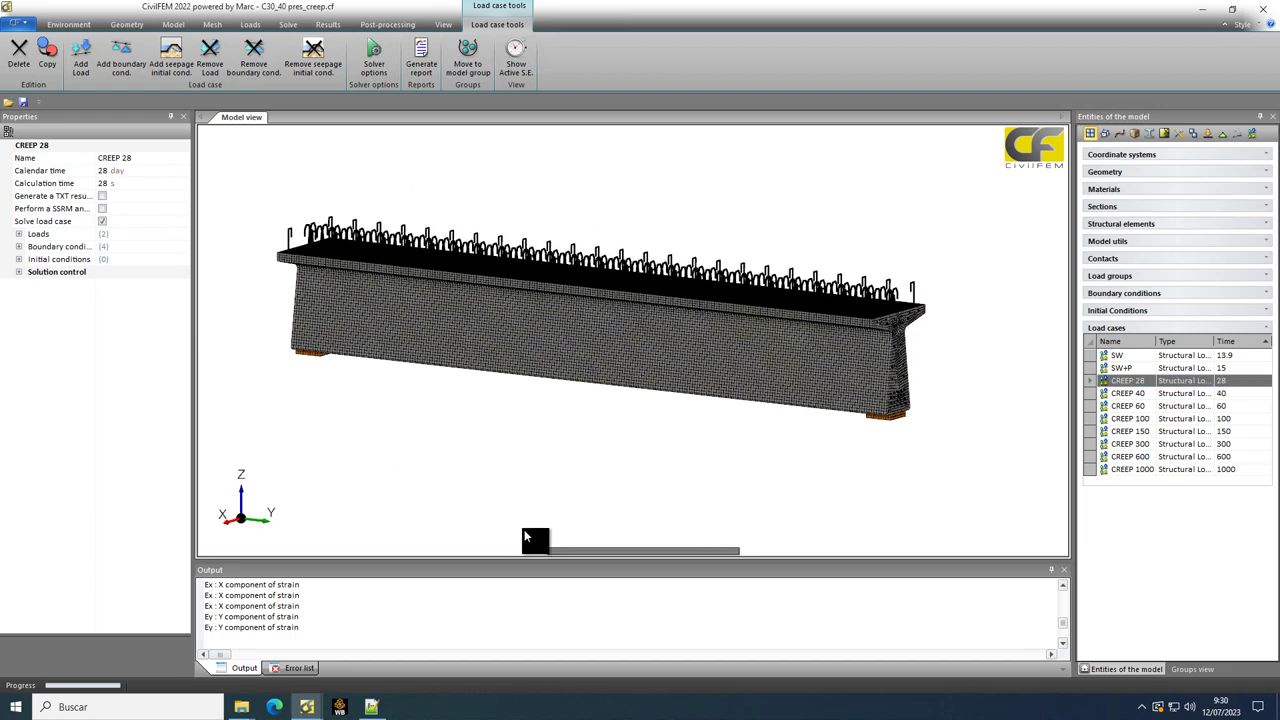
scroll(534, 537, up, 5)
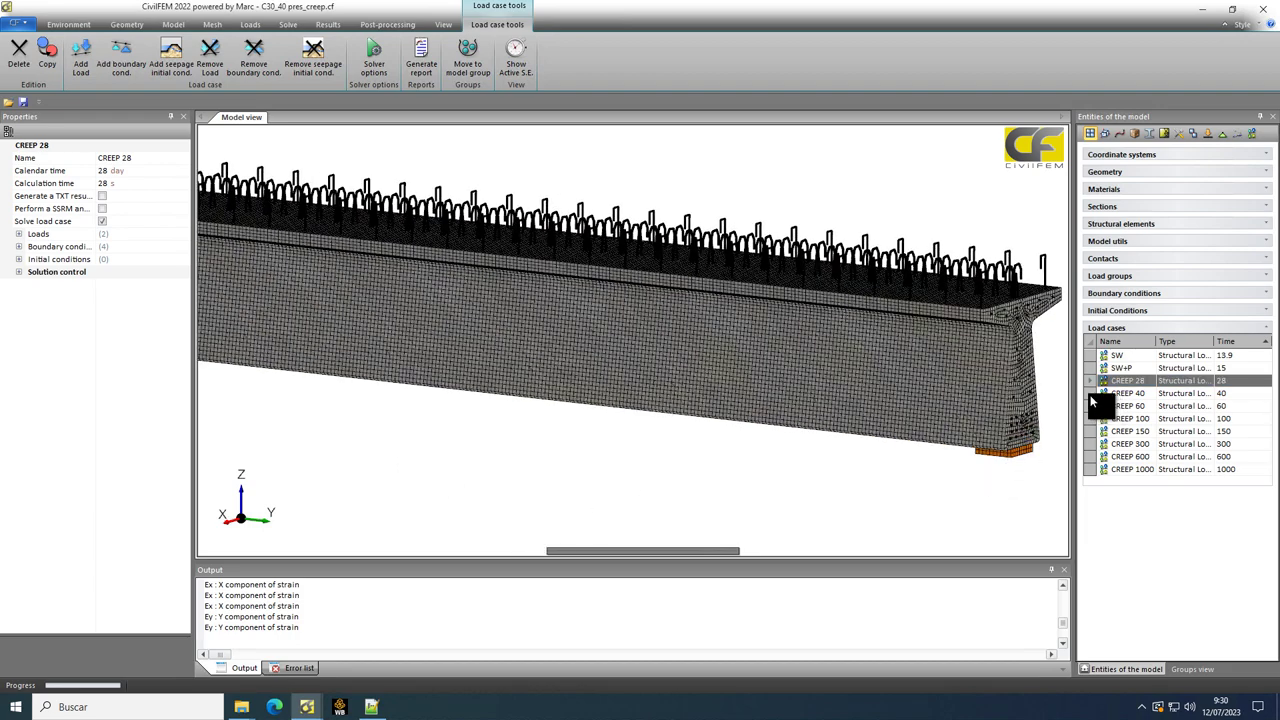
click(1095, 395)
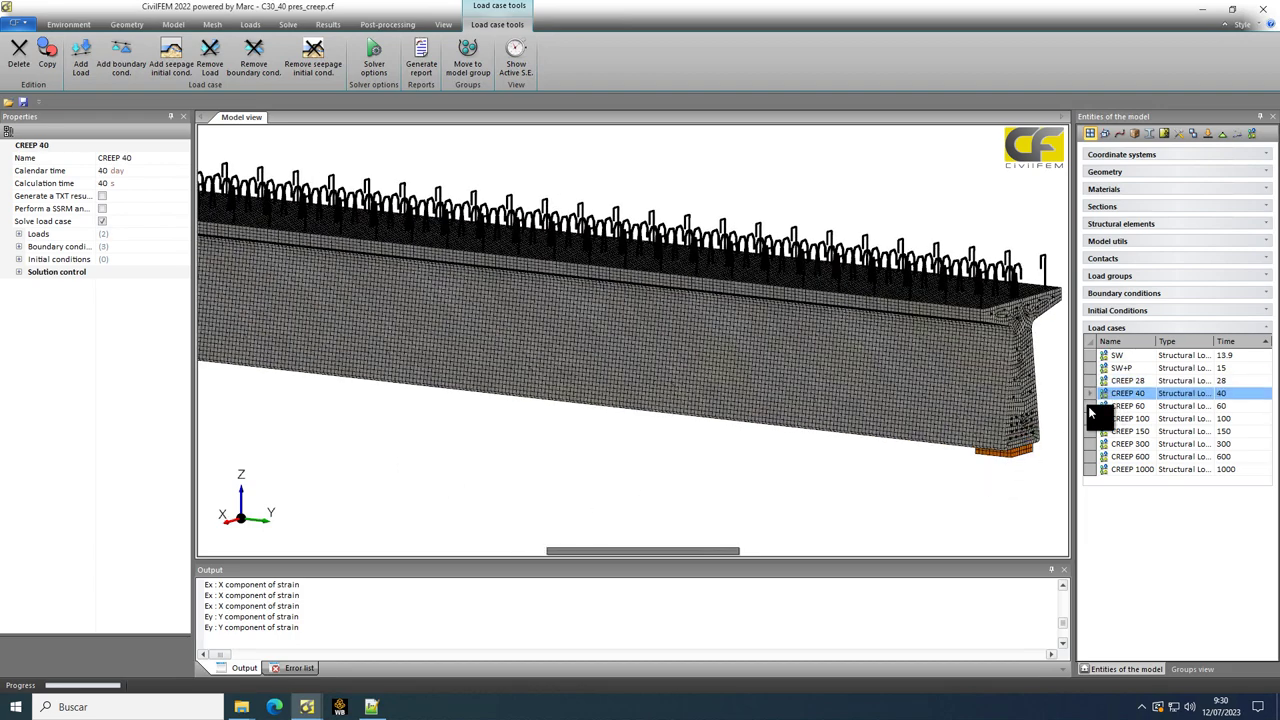
click(514, 45)
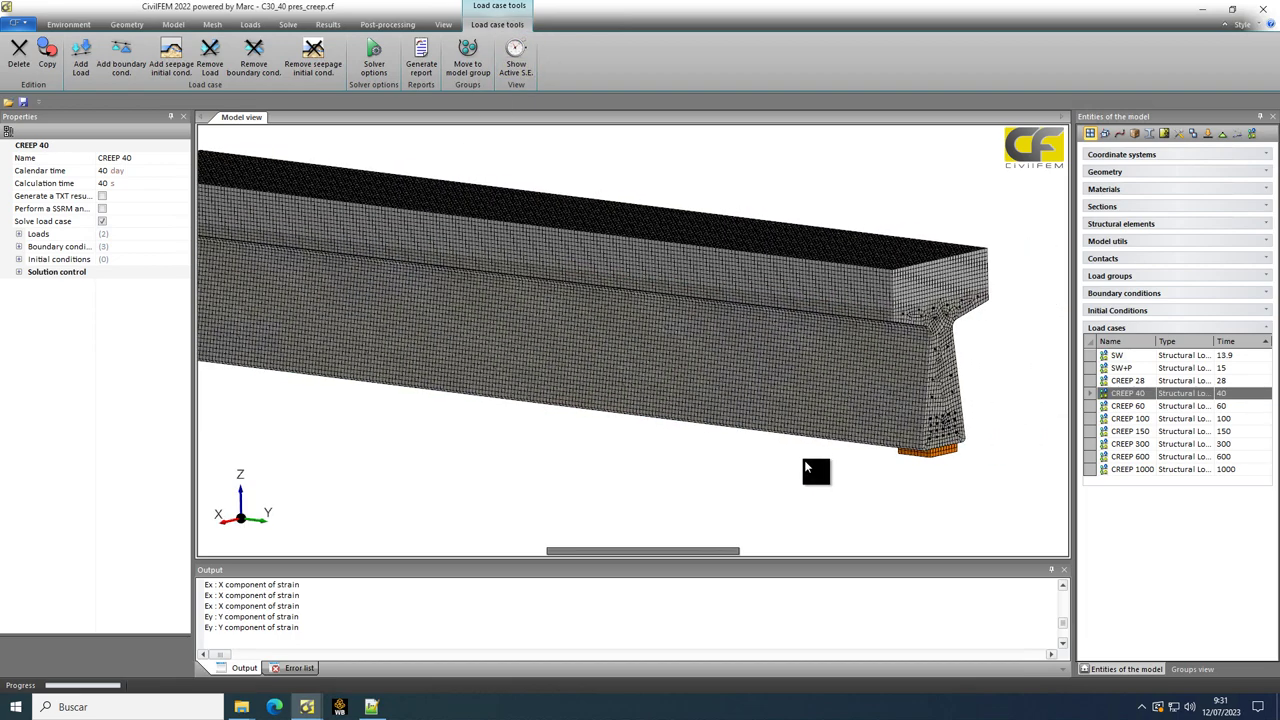
- Examine the cracking properties and the creep and shrinkage settings of the C35/45 concrete material
click(1158, 190)
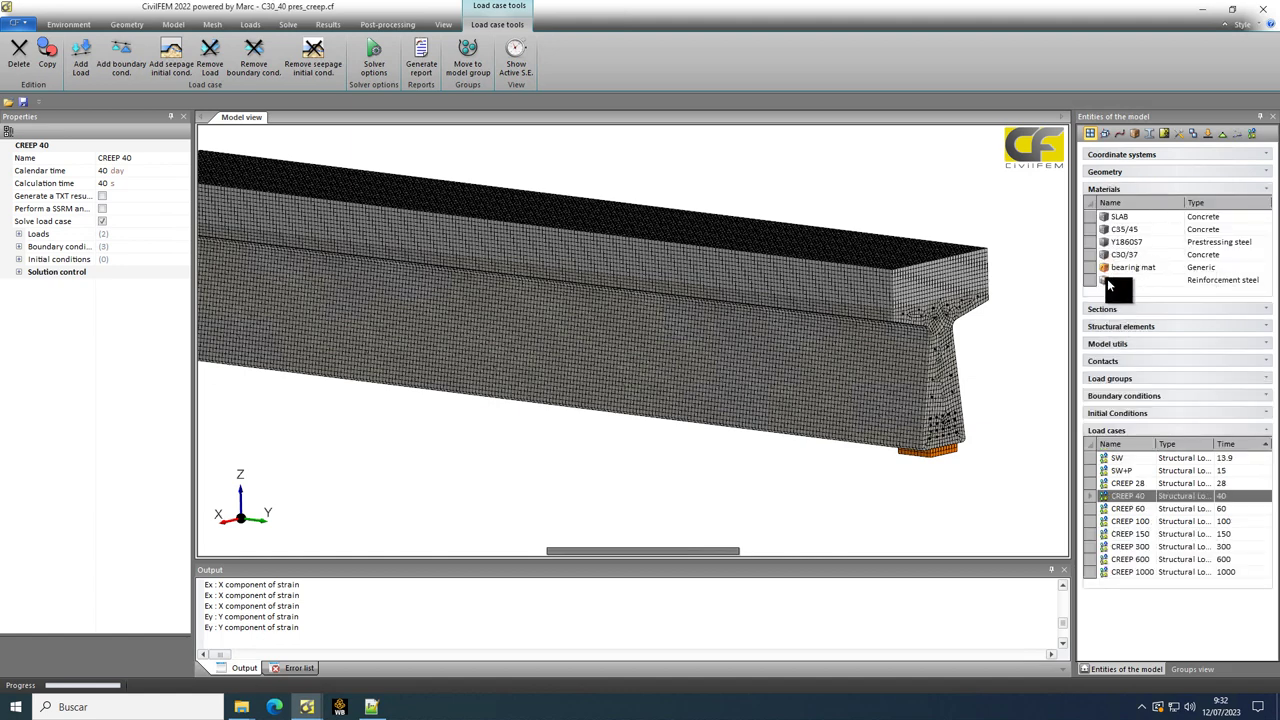
click(1089, 231)
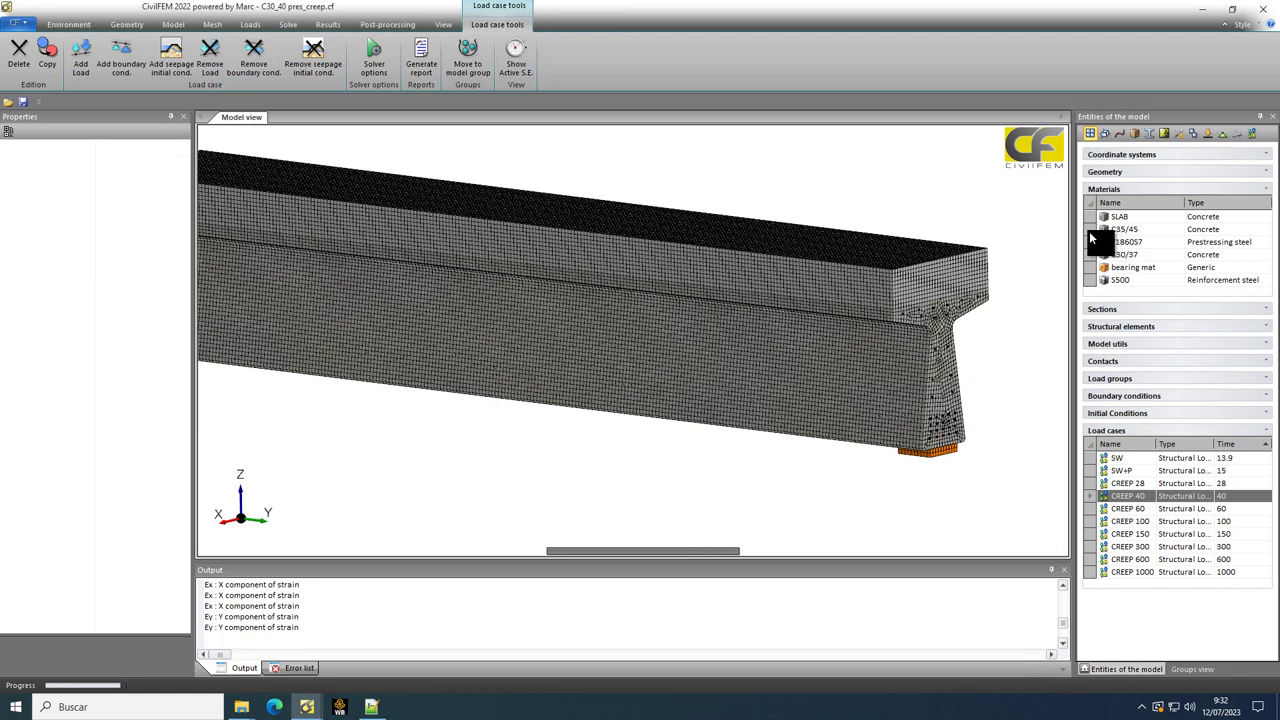
click(19, 310)
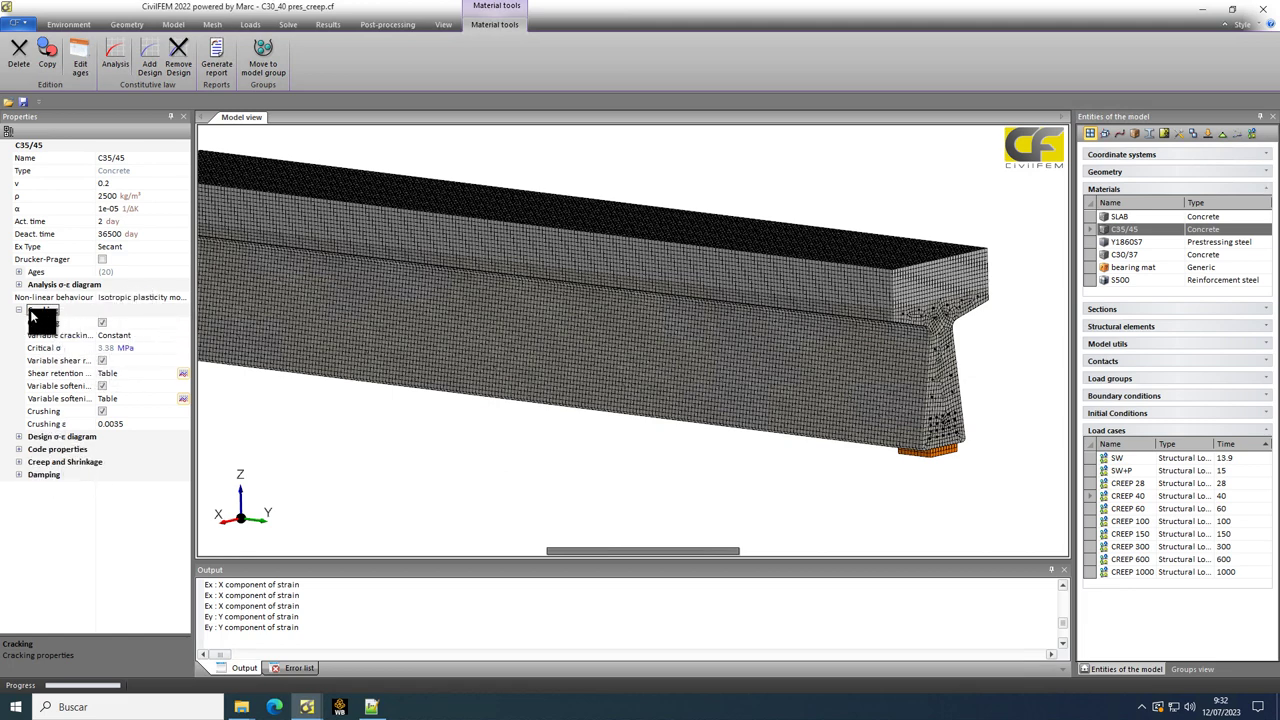
click(19, 462)
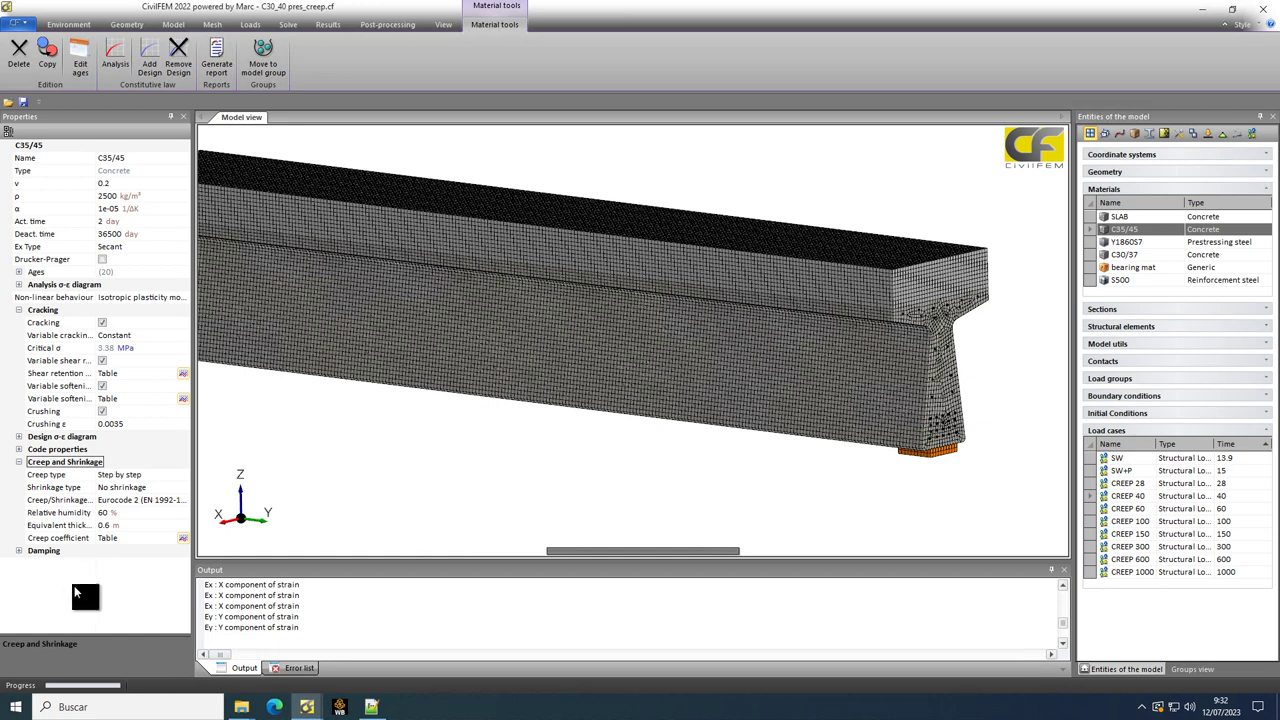
- View the creep coefficient curves of the C35/45 concrete and close the table, discarding any changes
click(182, 538)
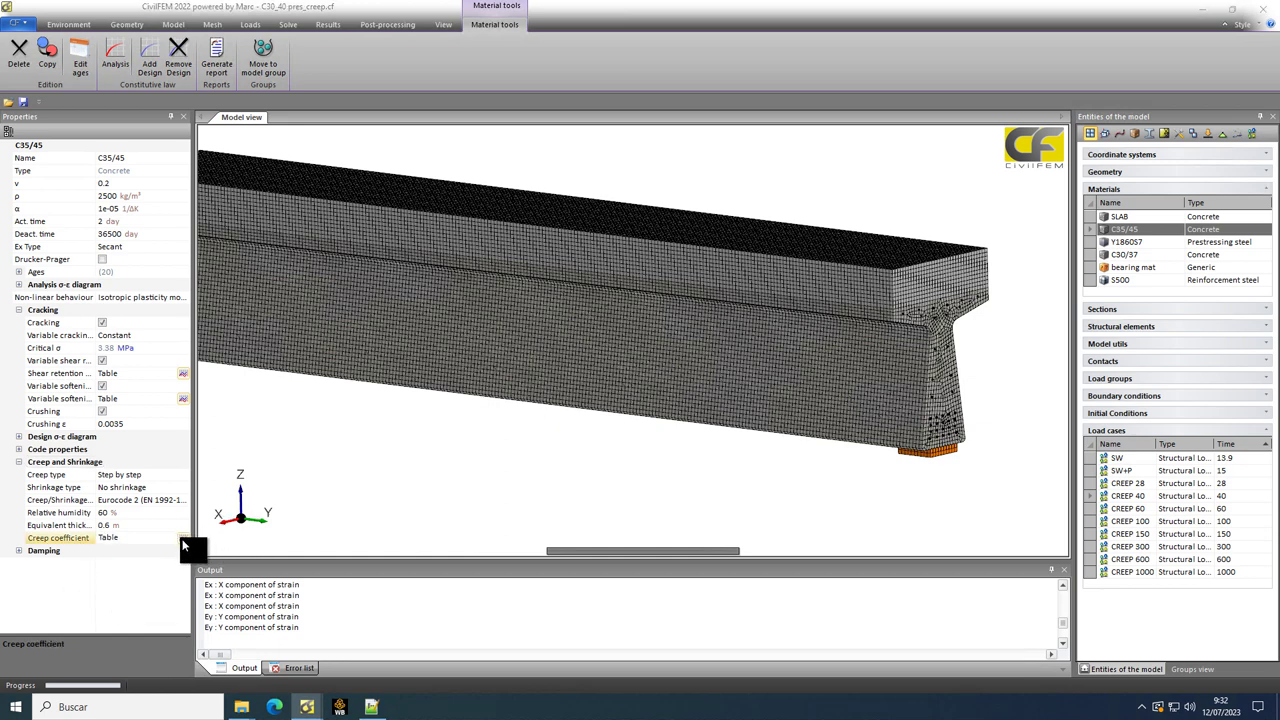
click(860, 447)
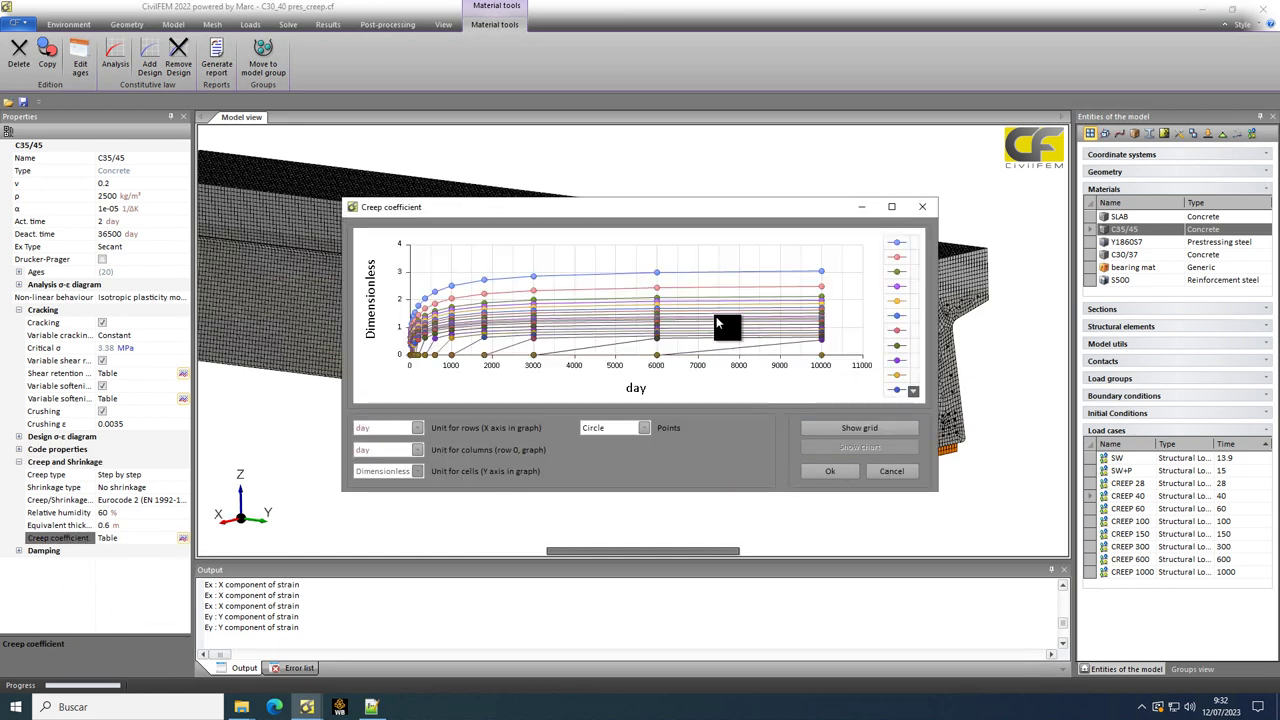
click(924, 210)
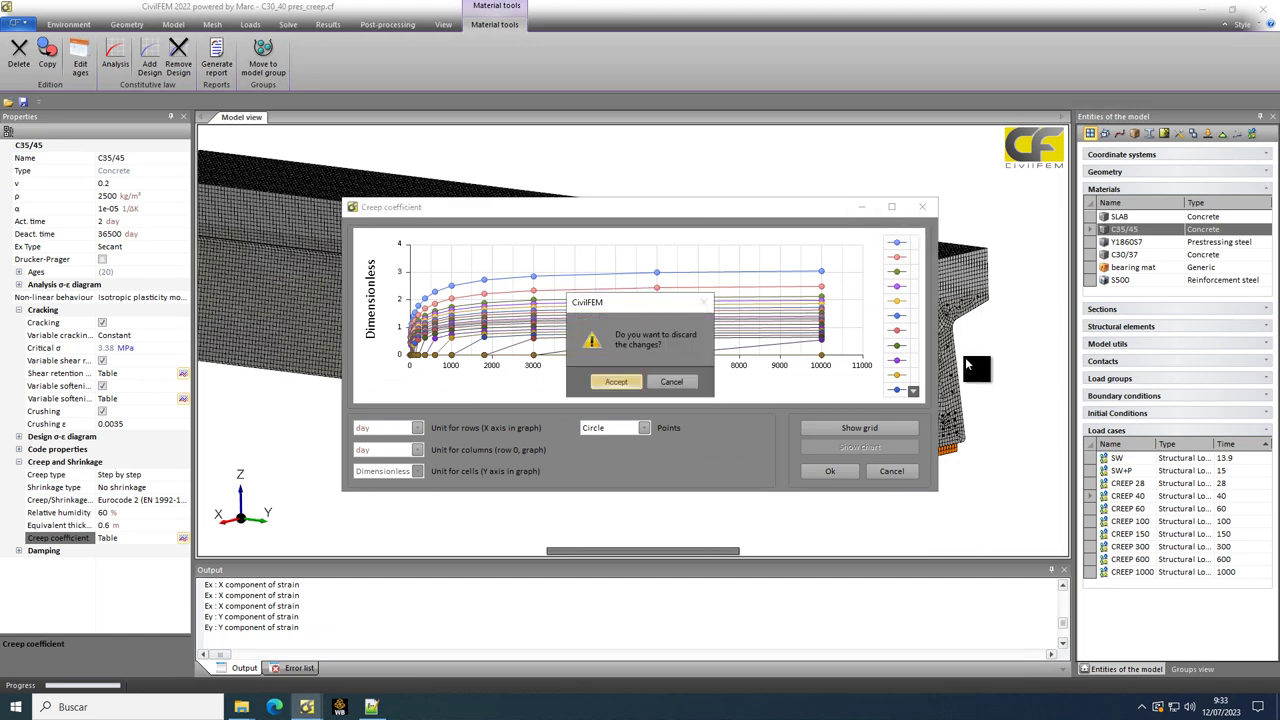
click(625, 378)
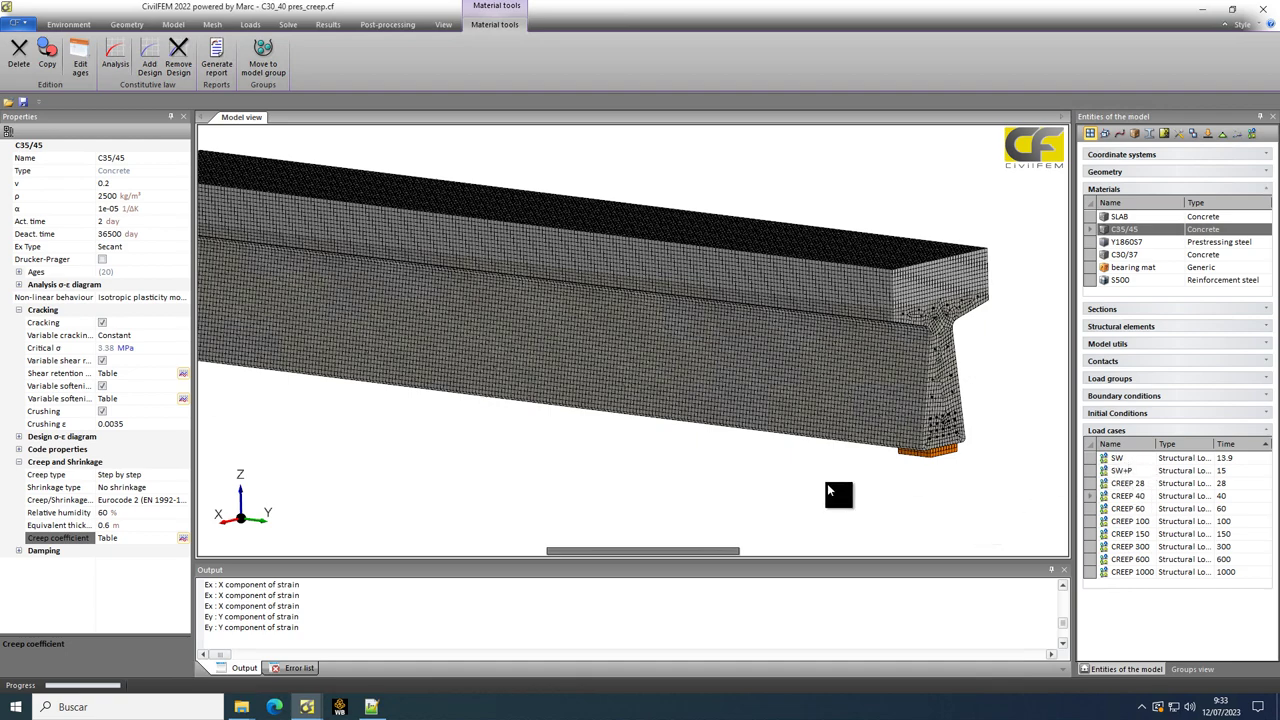
- Plot the Z-component of displacement on the whole beam for the CREEP 1000 results
scroll(778, 506, down, 3)
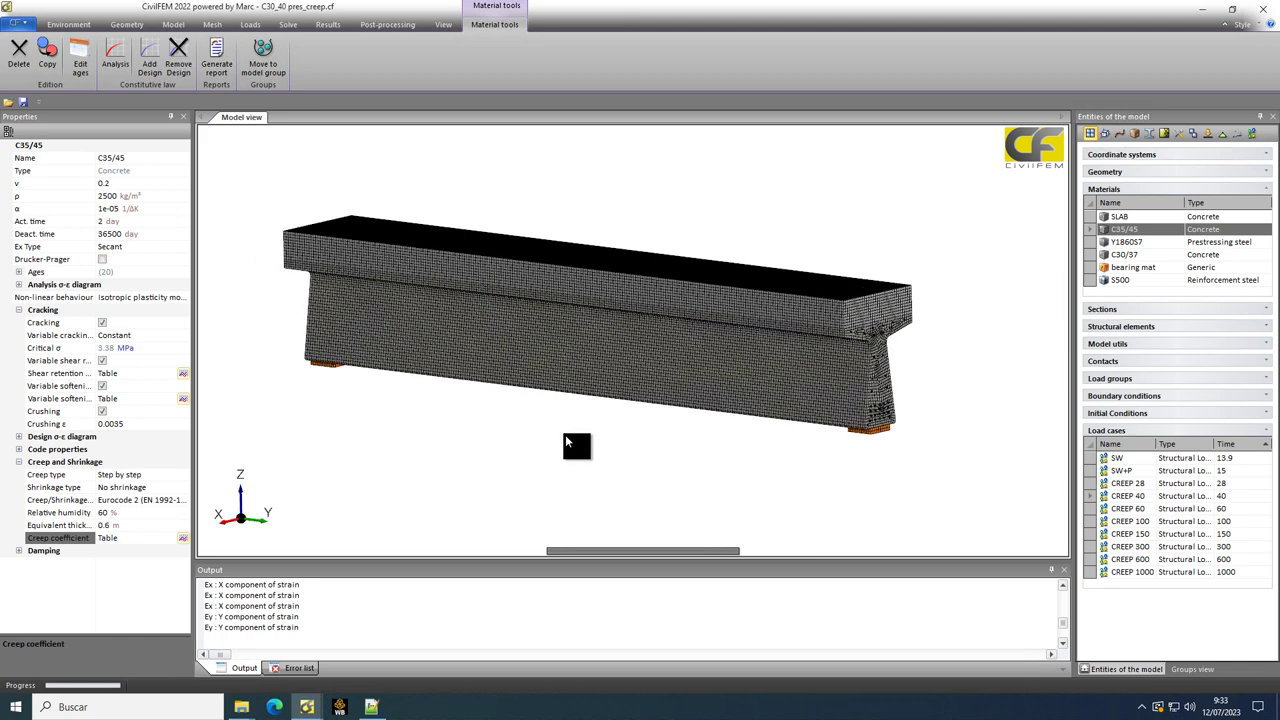
middle_drag(571, 443, 871, 471)
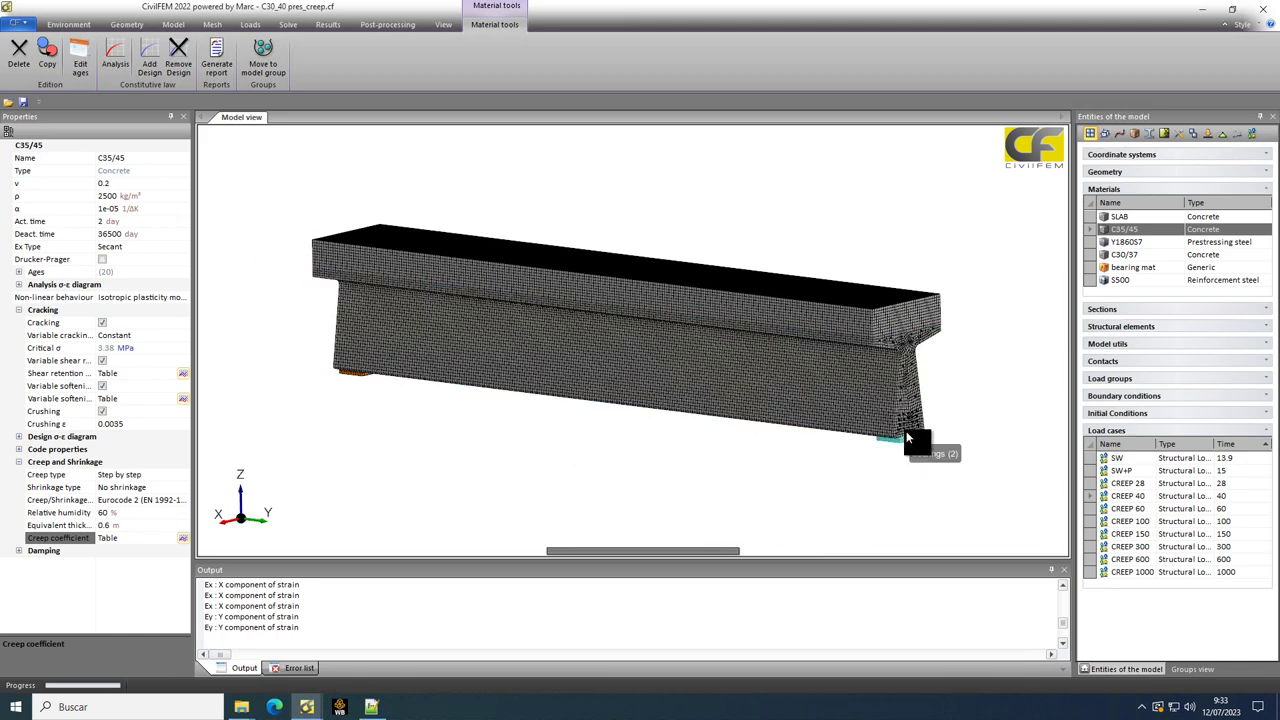
middle_drag(592, 478, 614, 397)
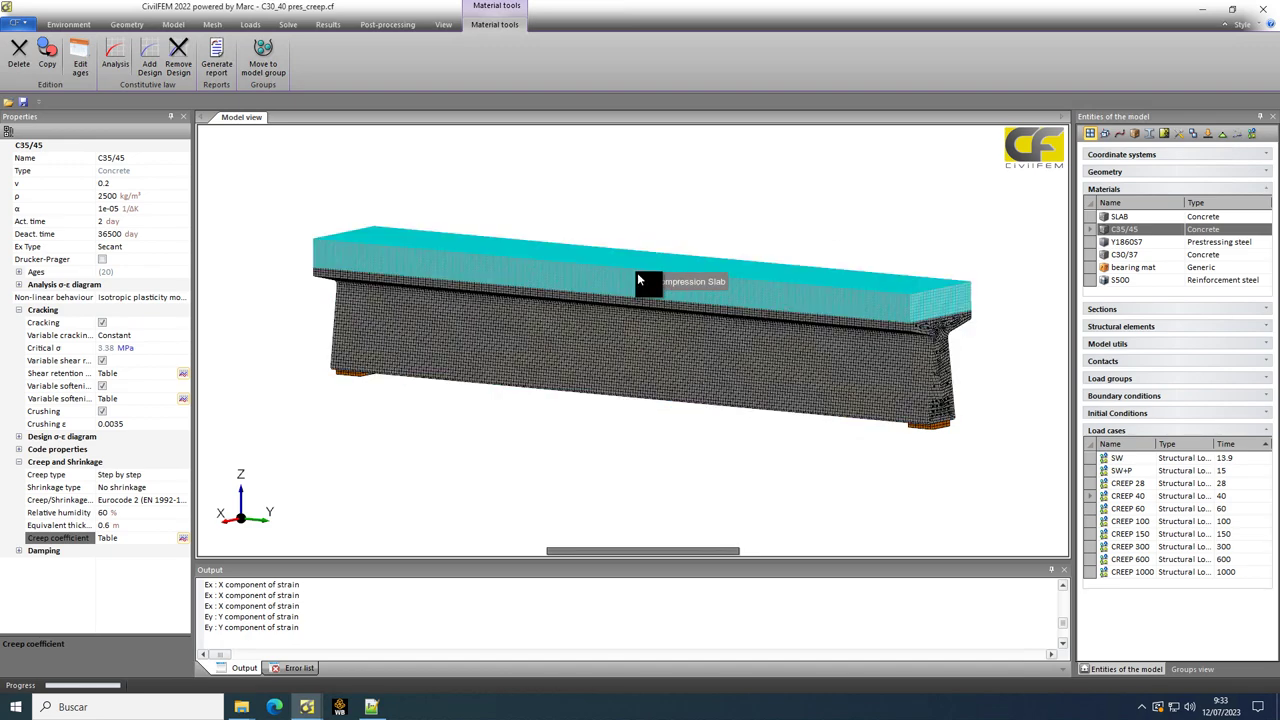
click(328, 24)
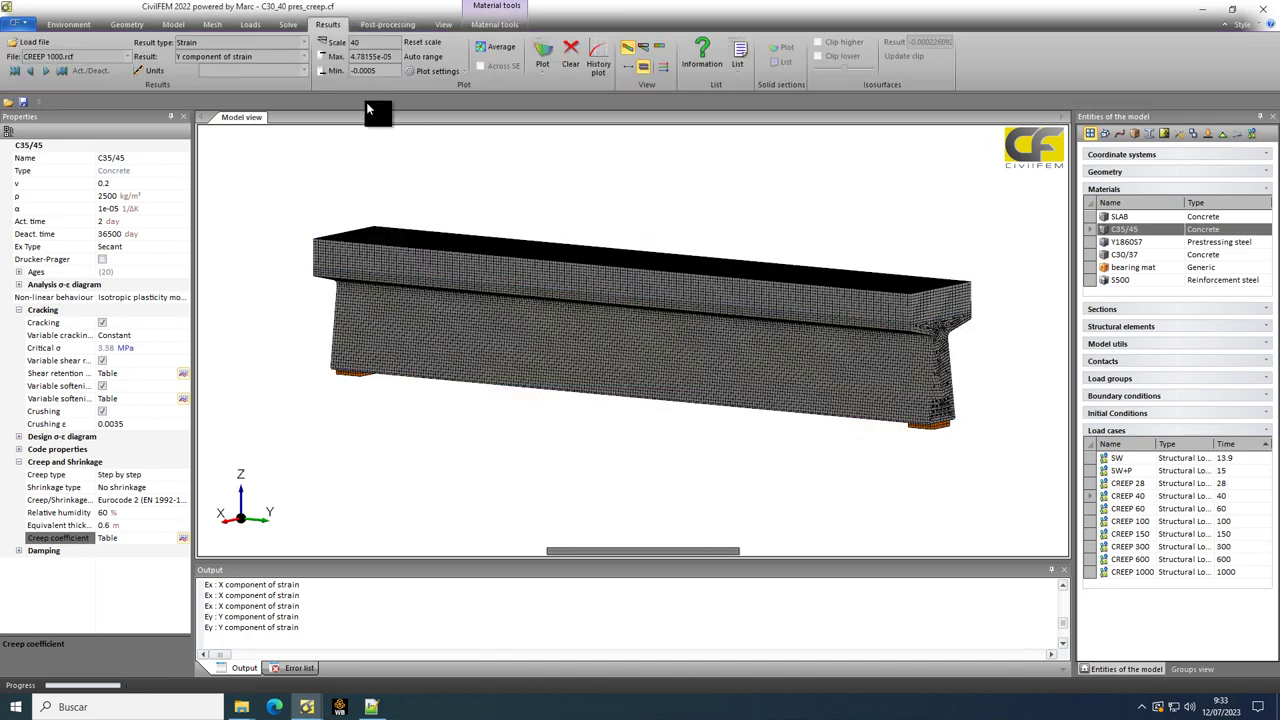
click(305, 42)
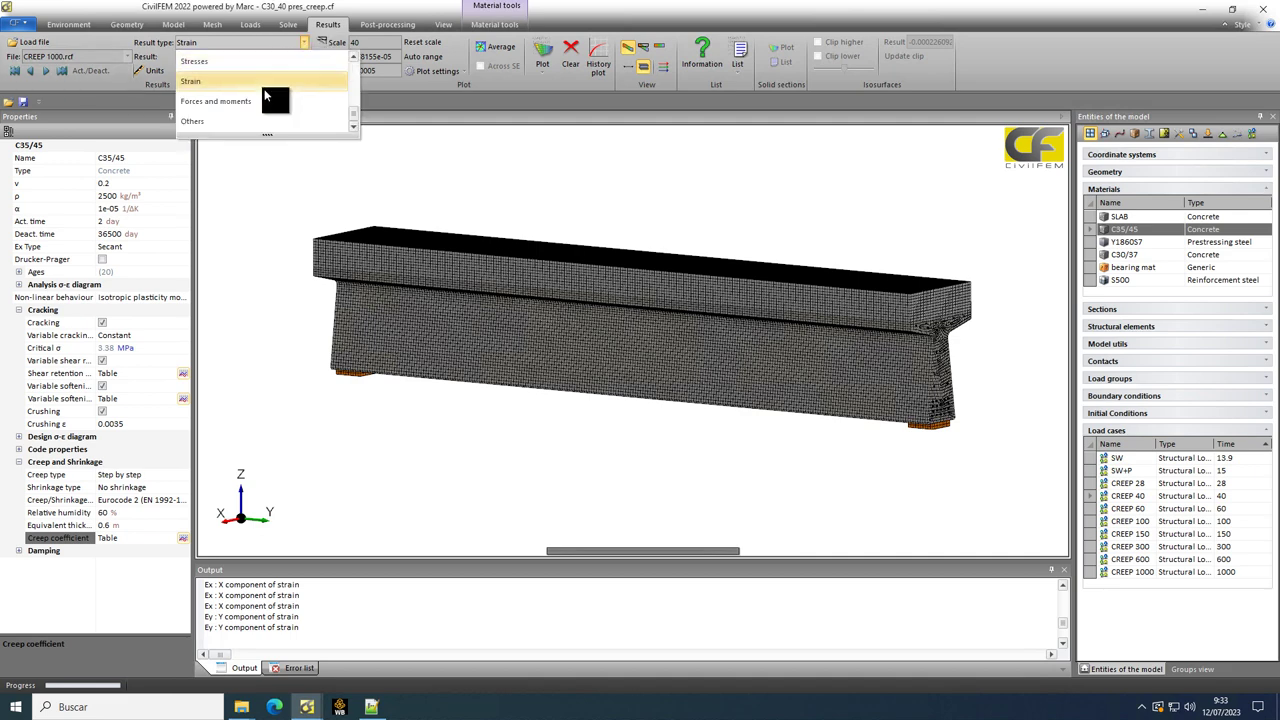
scroll(266, 95, up, 2)
click(262, 62)
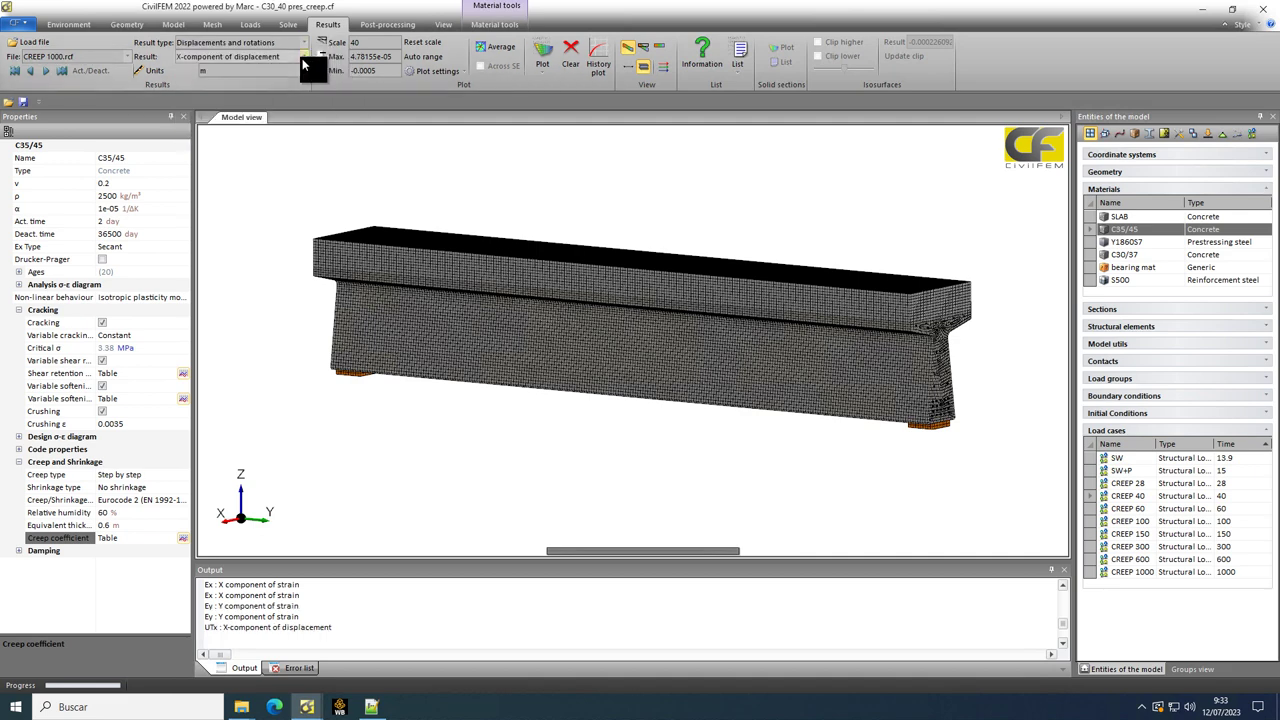
click(302, 57)
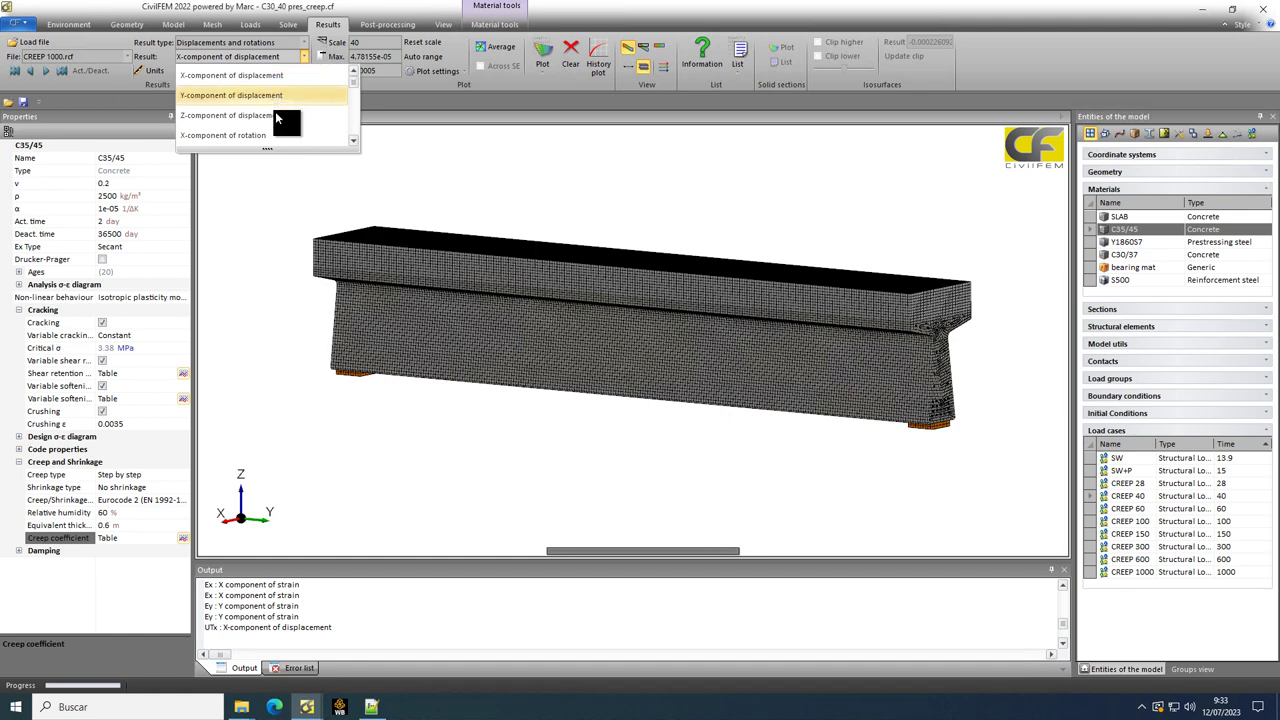
click(275, 115)
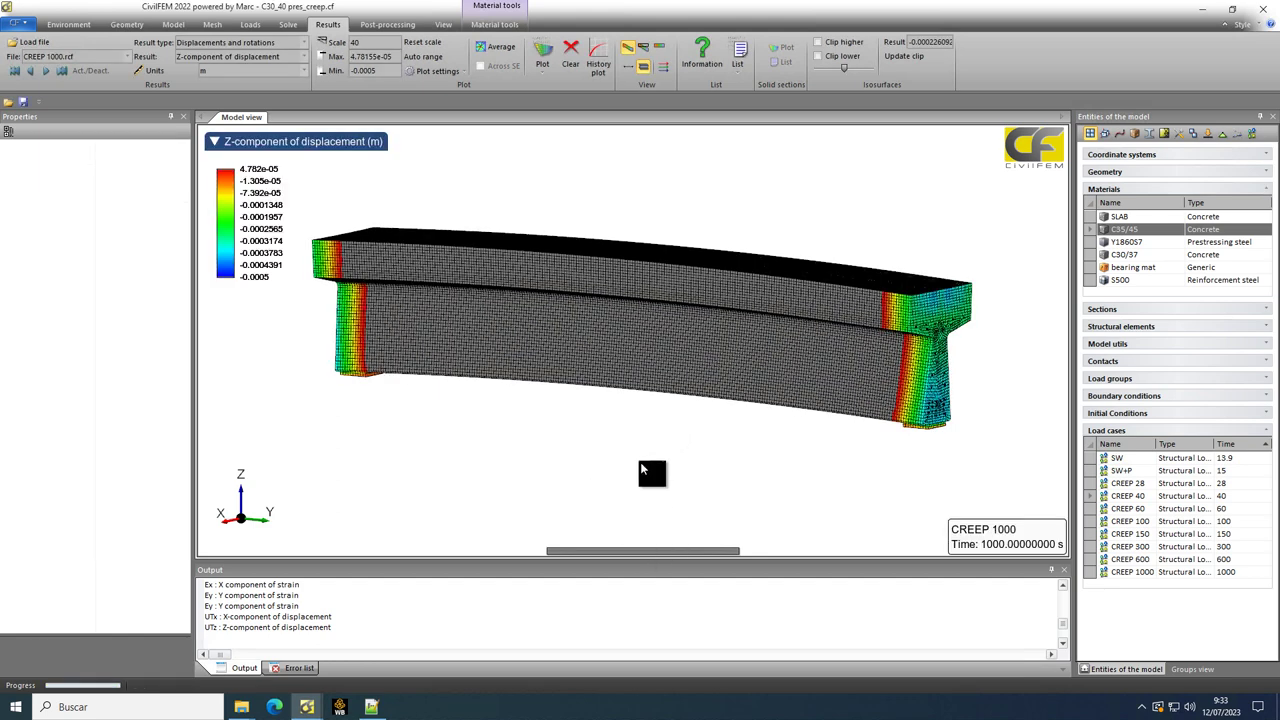
- Replot the vertical displacement with an automatic contour range and inspect the beam's deformed shape
click(422, 57)
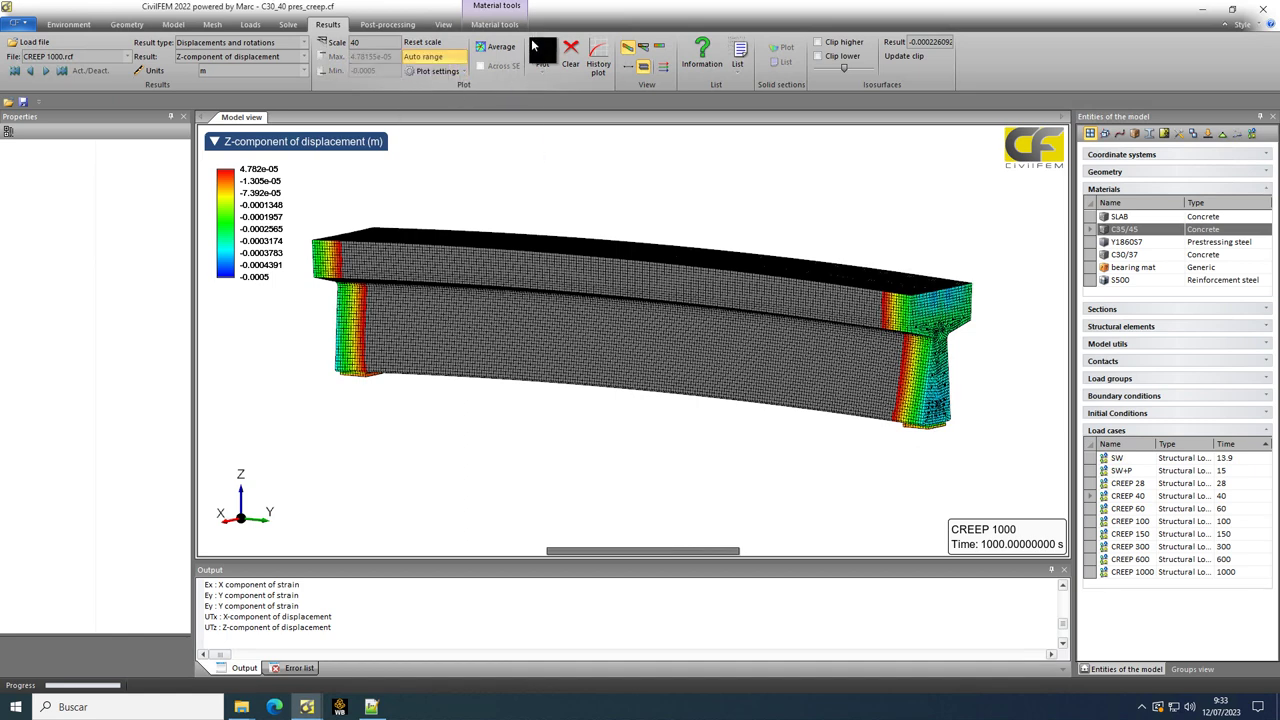
click(540, 54)
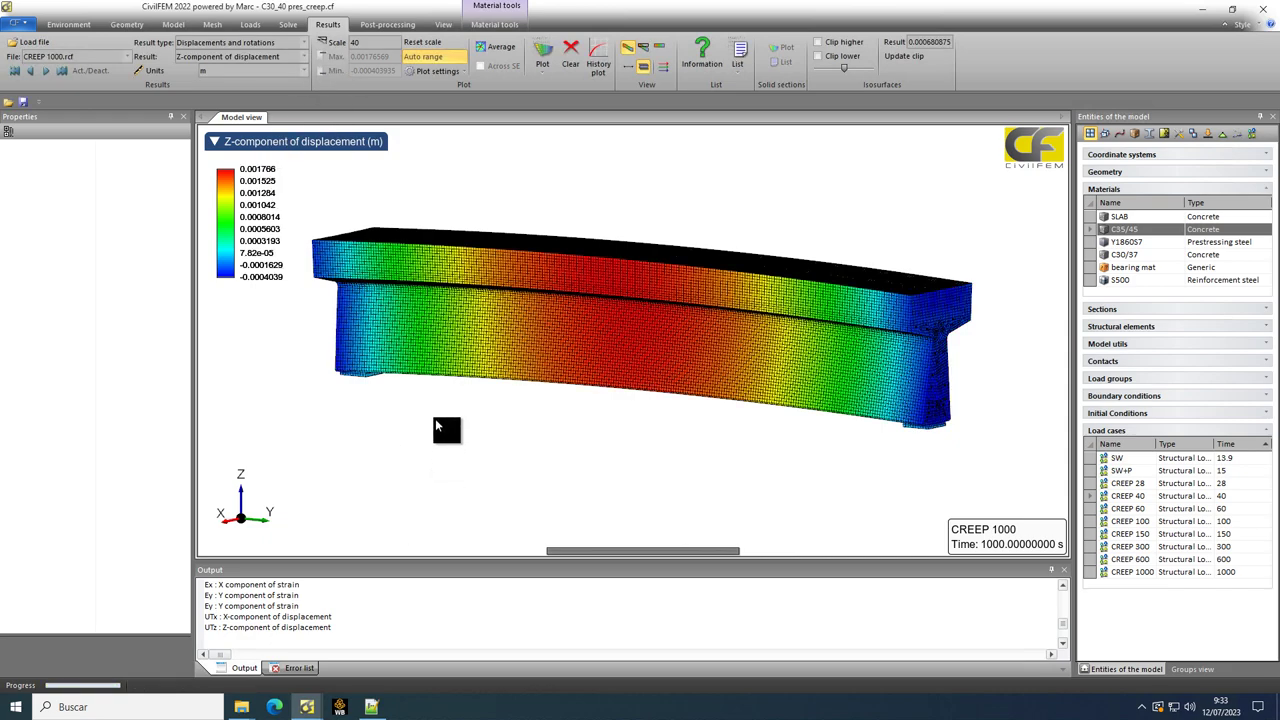
middle_drag(653, 484, 716, 432)
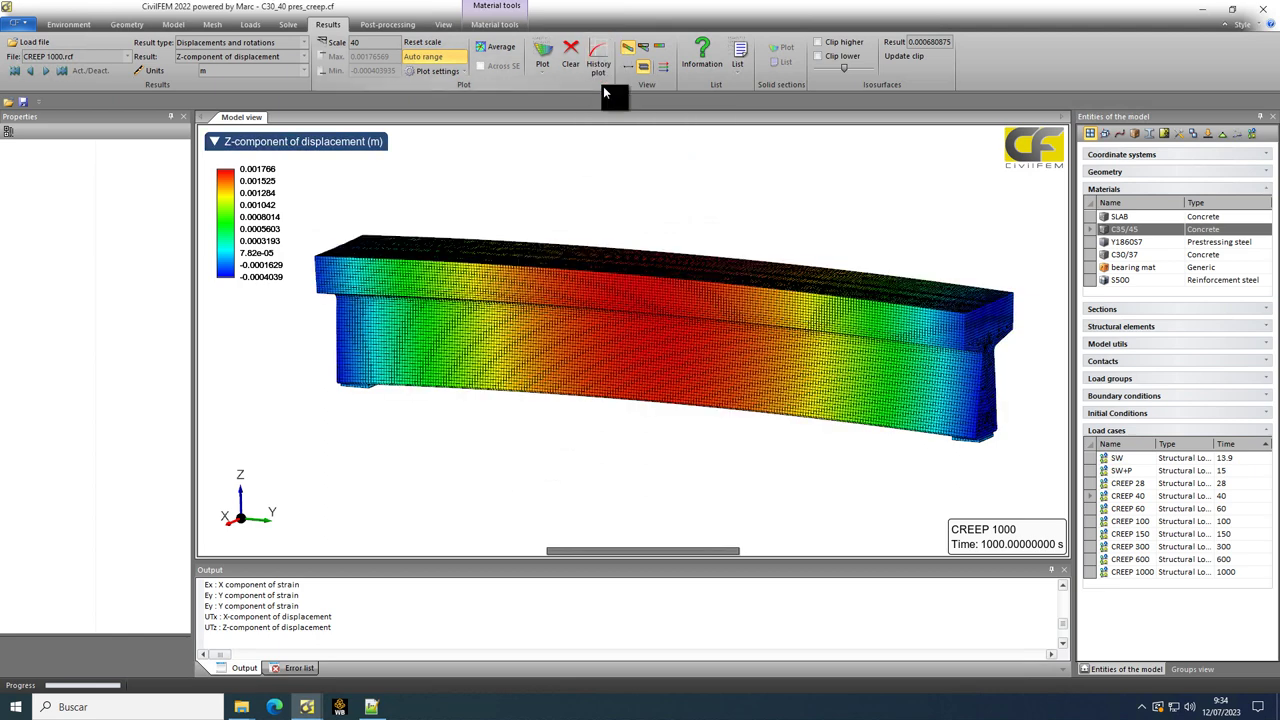
- Plot the CrpEy and Ey strain histories of element 812594 against time and uncover the graph
click(599, 55)
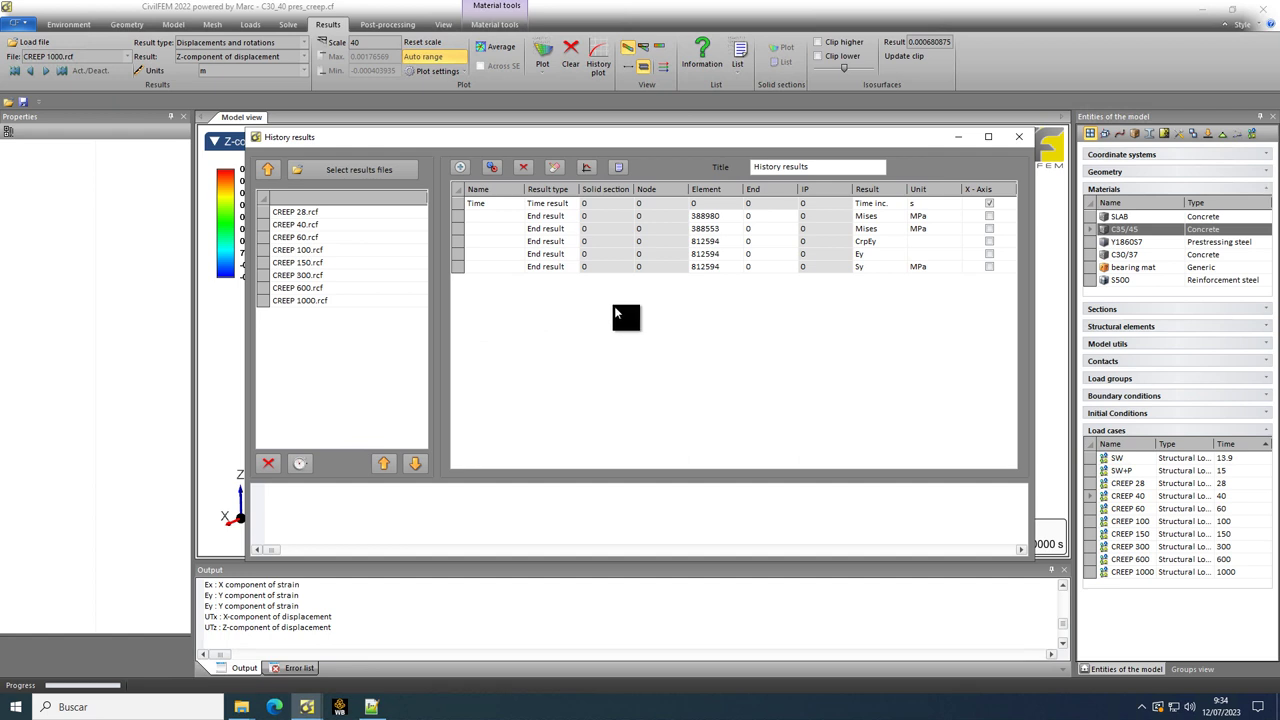
click(462, 242)
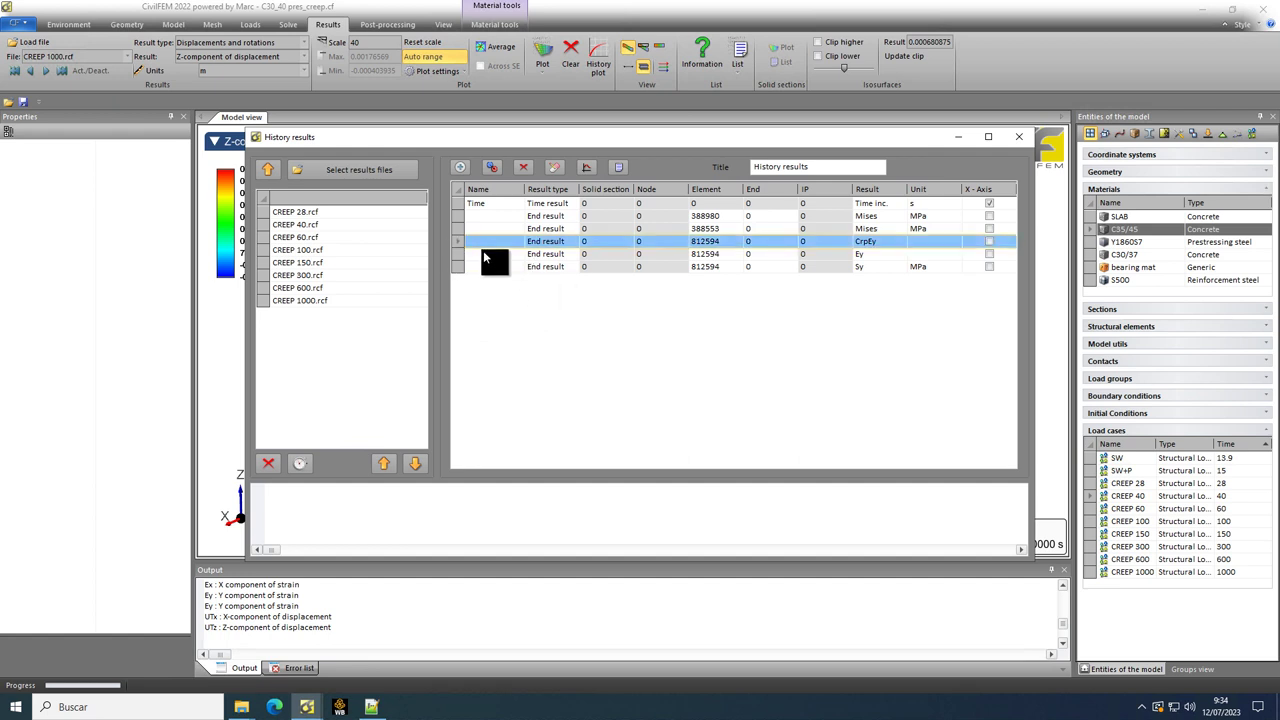
ctrl+click(458, 256)
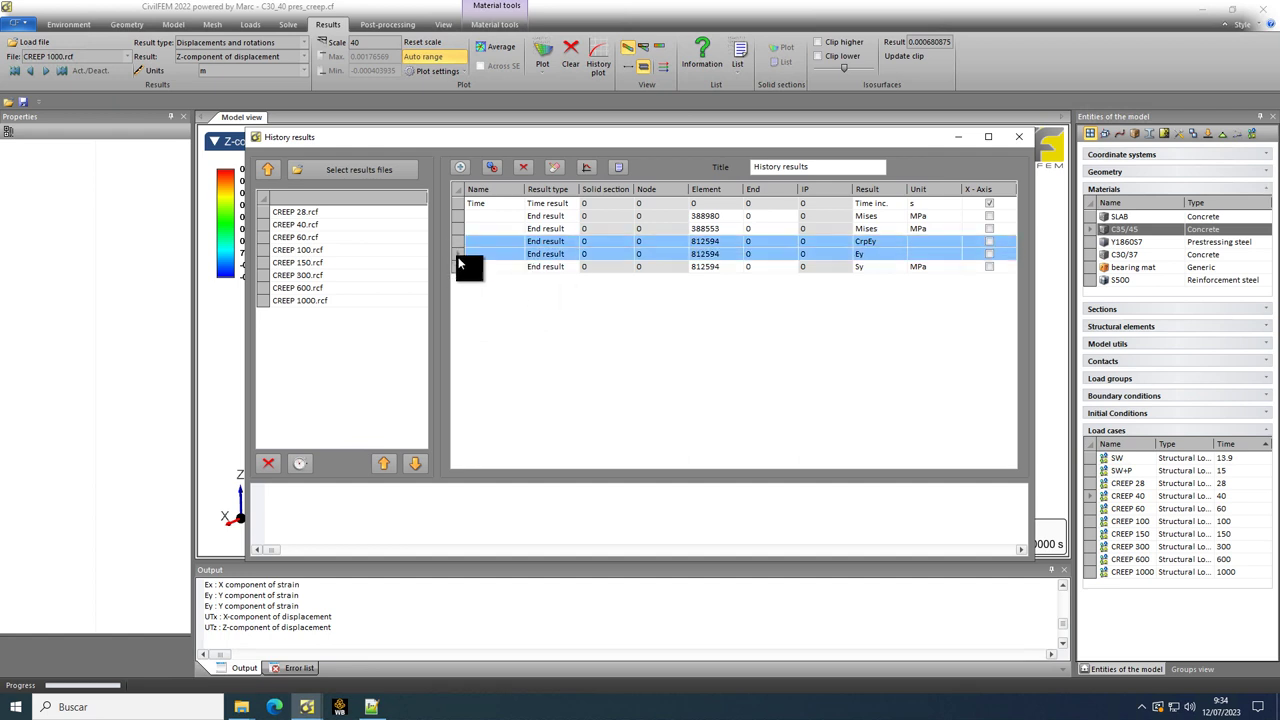
click(587, 167)
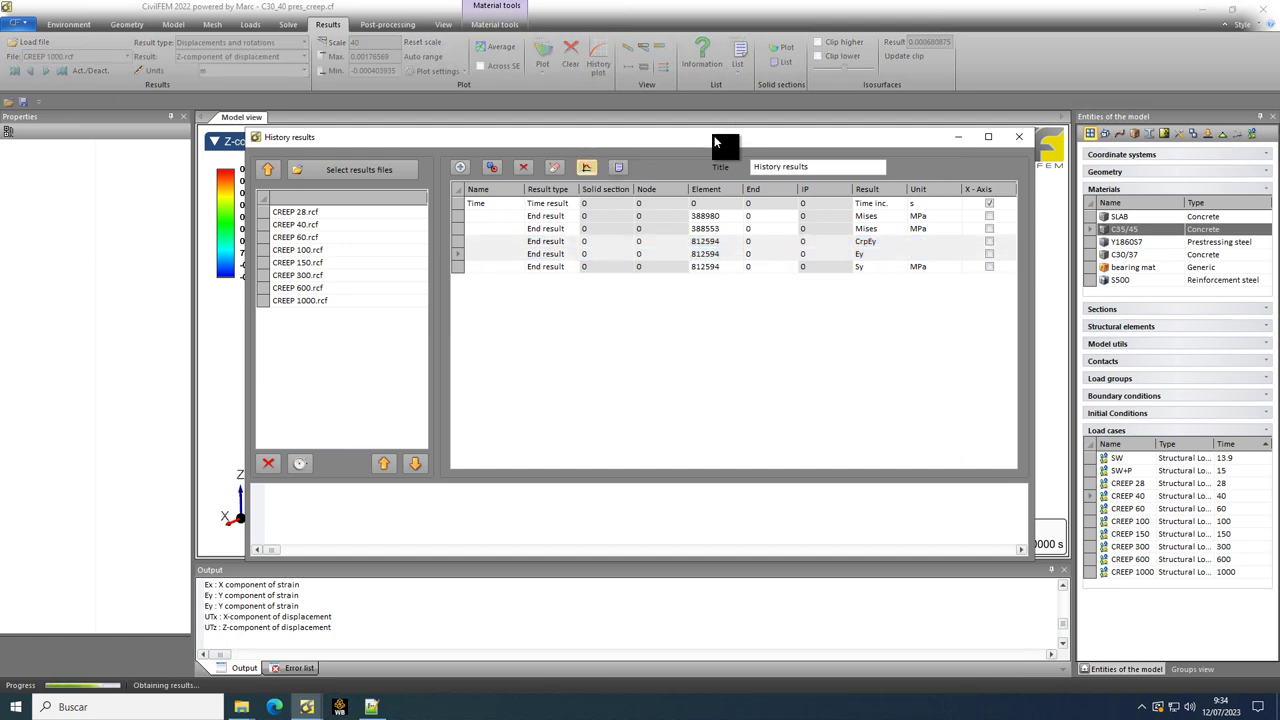
drag(716, 142, 776, 526)
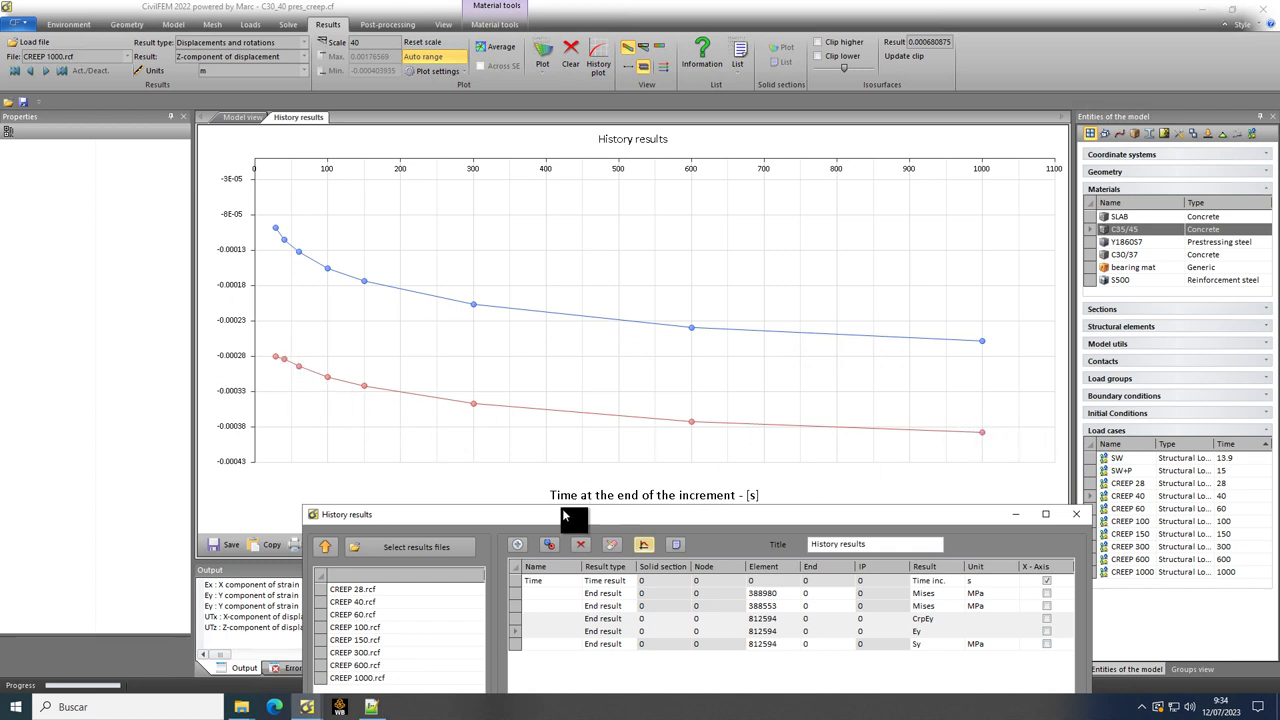
- Plot the Sy stress history of element 812594 over time
drag(588, 520, 528, 146)
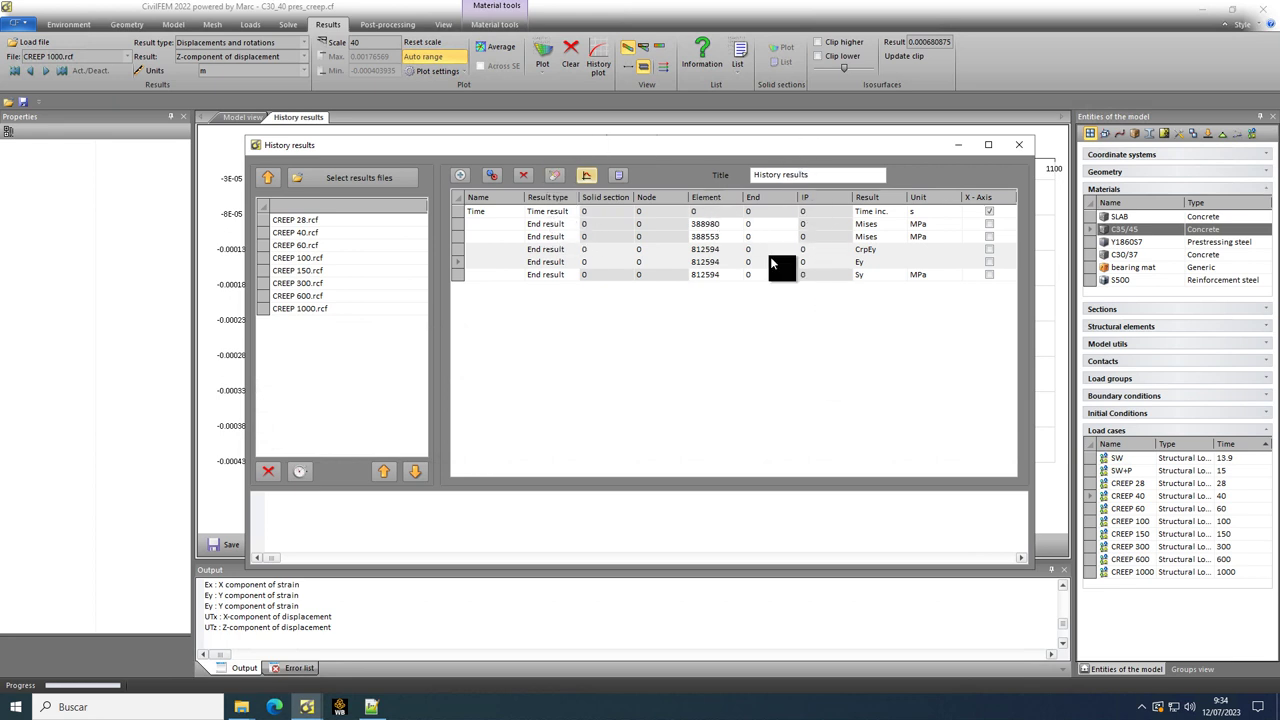
click(458, 276)
click(586, 175)
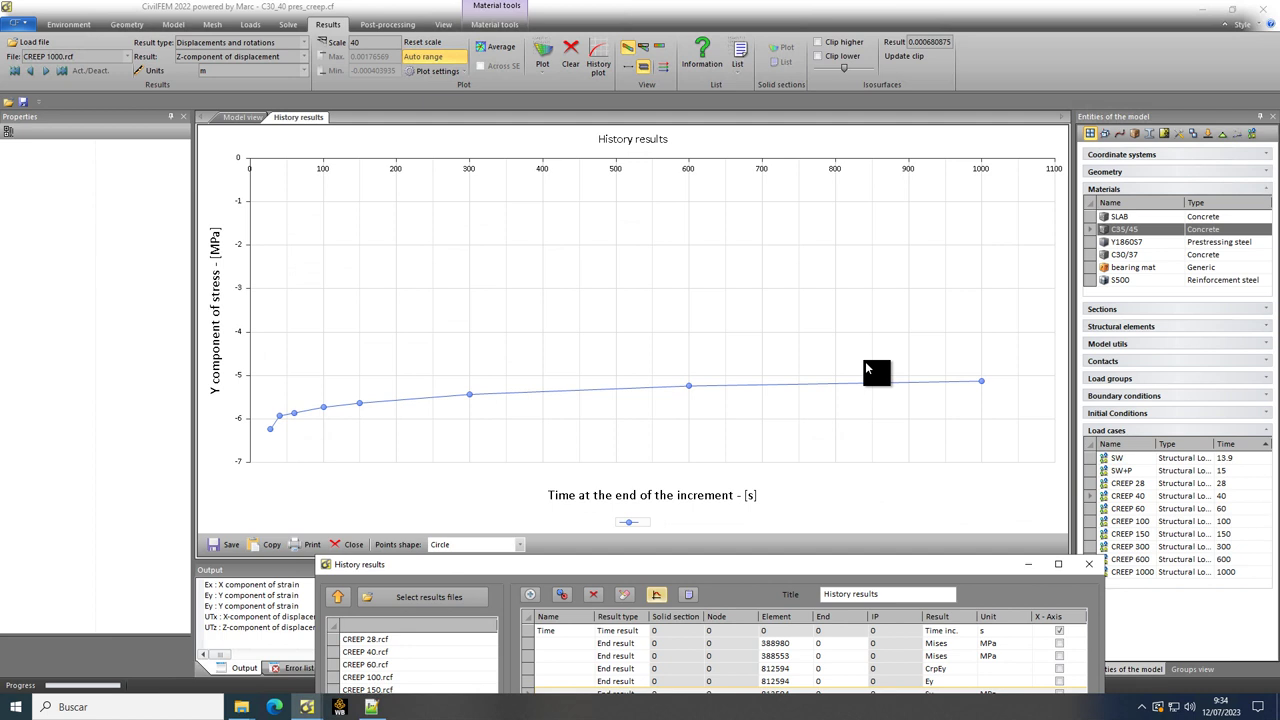
- Plot the Mises stress histories of elements 388980 and 388553 together and compare the two curves
drag(893, 565, 855, 345)
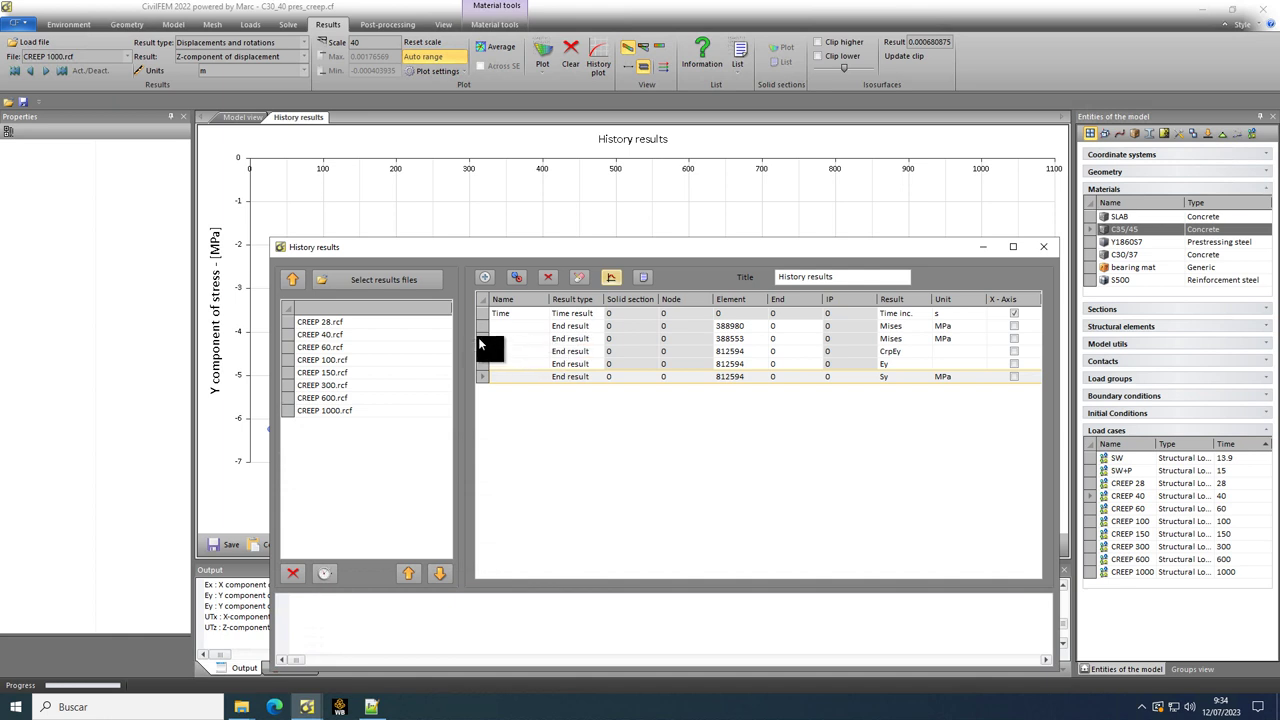
click(480, 339)
ctrl+click(482, 326)
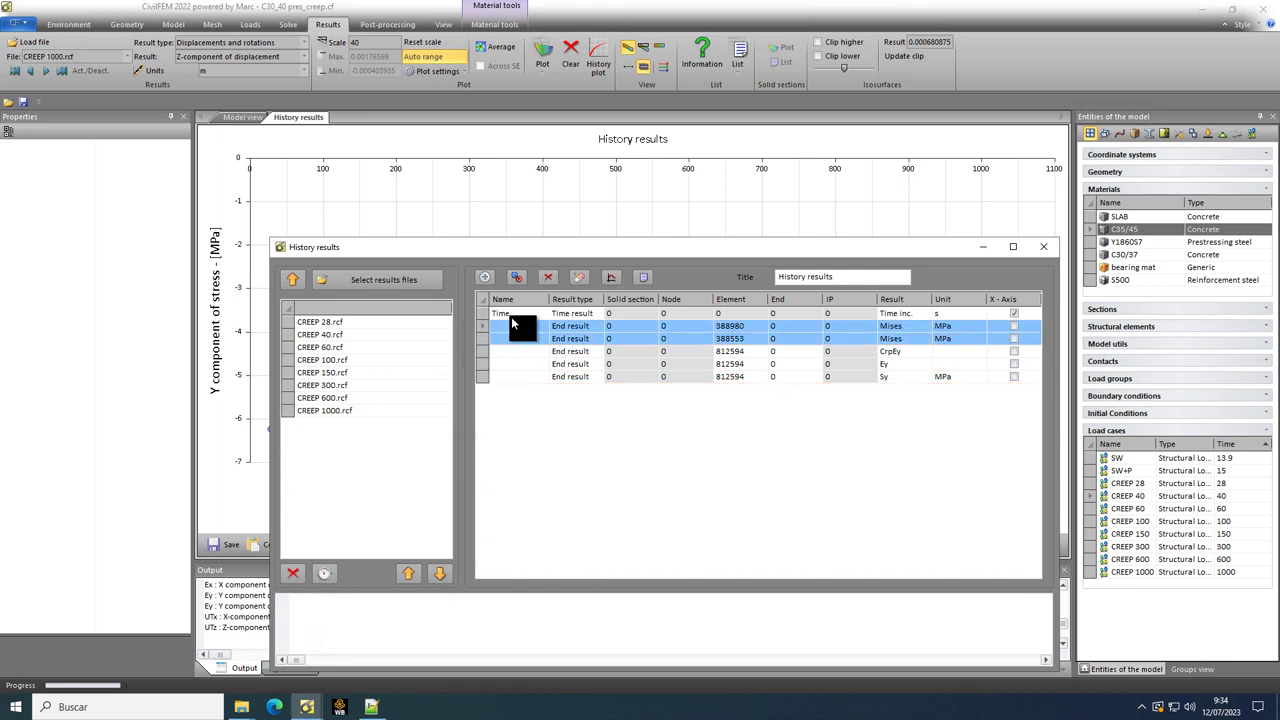
click(611, 277)
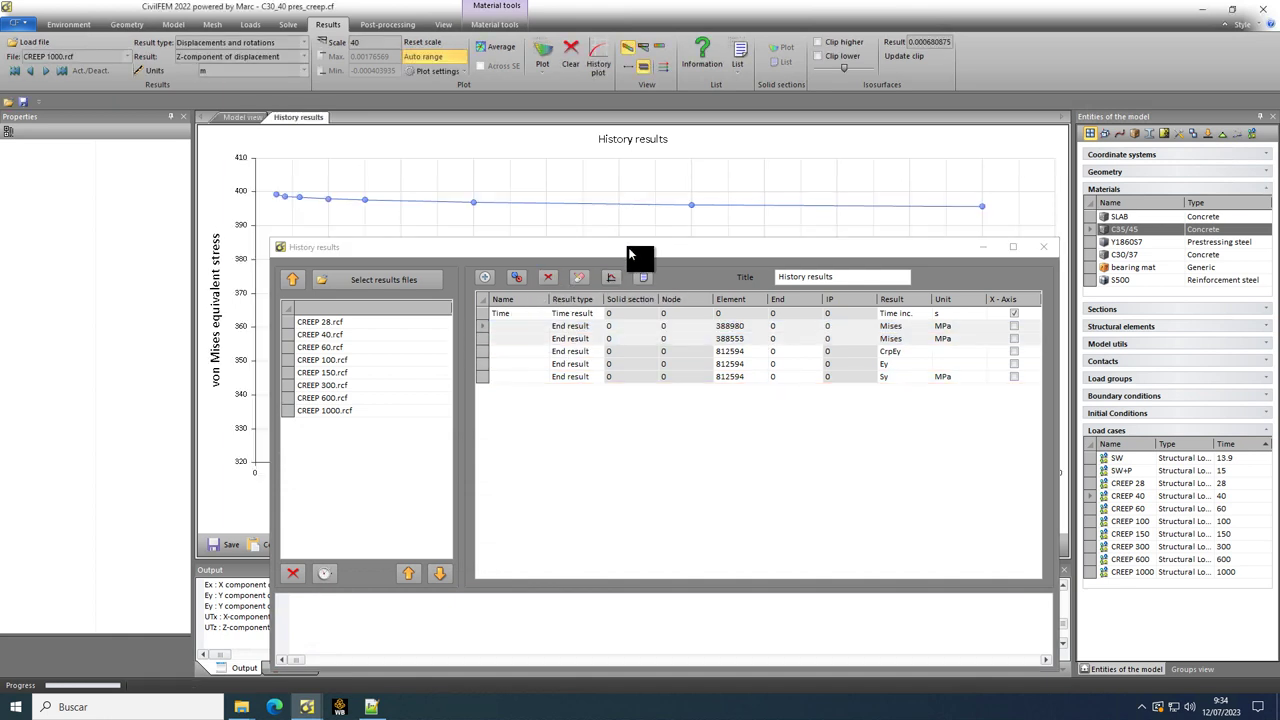
mouse_move(628, 247)
mouse_down()
mouse_move(652, 424)
mouse_move(680, 497)
mouse_move(662, 483)
mouse_up()
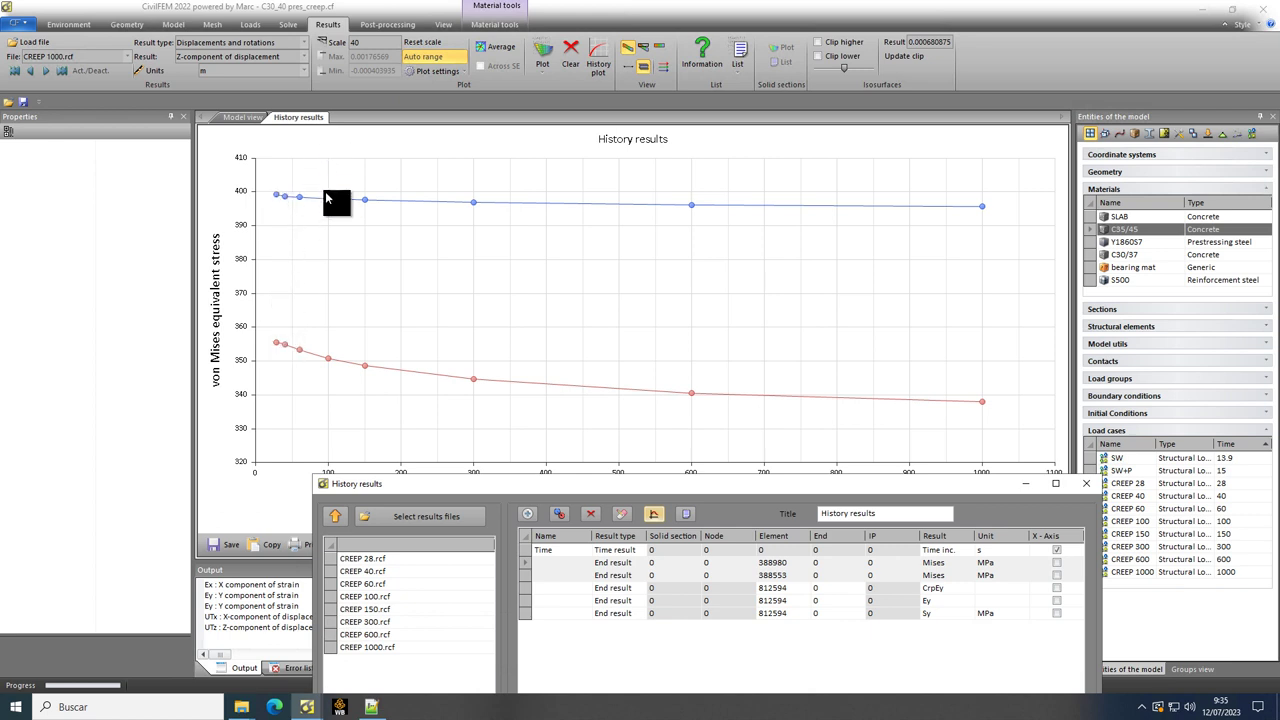
mouse_move(278, 201)
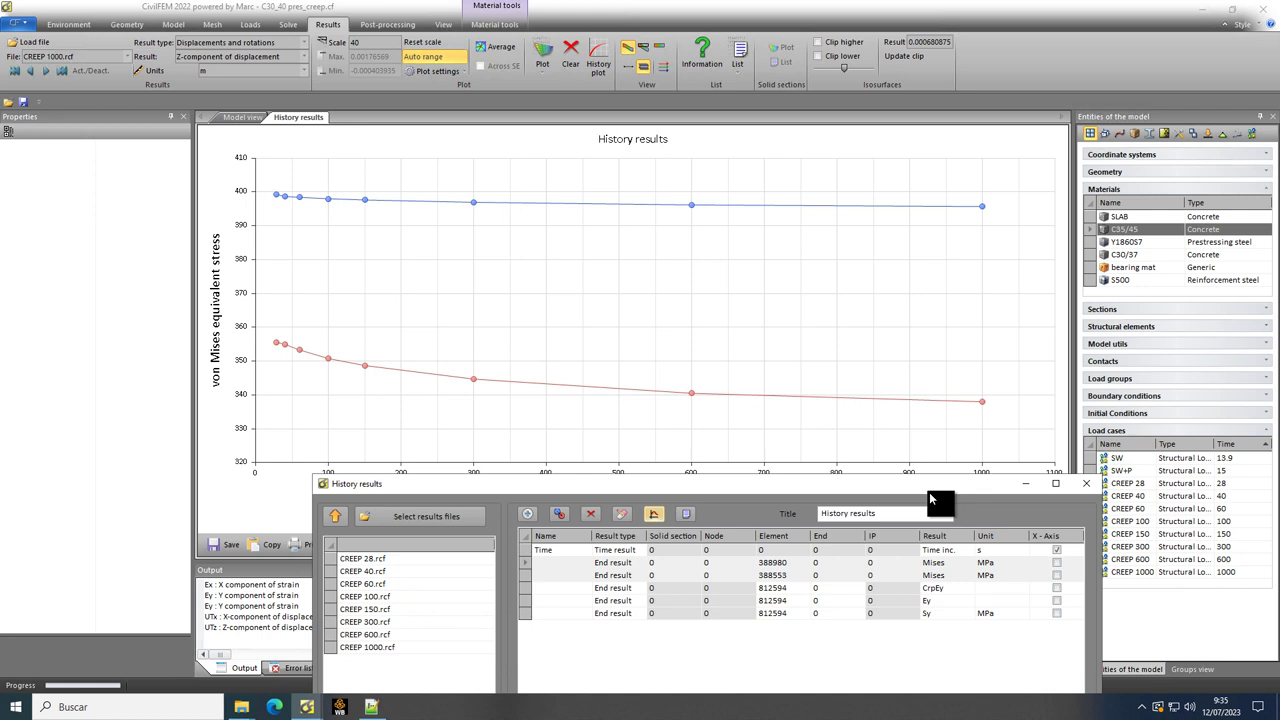
drag(929, 490, 833, 128)
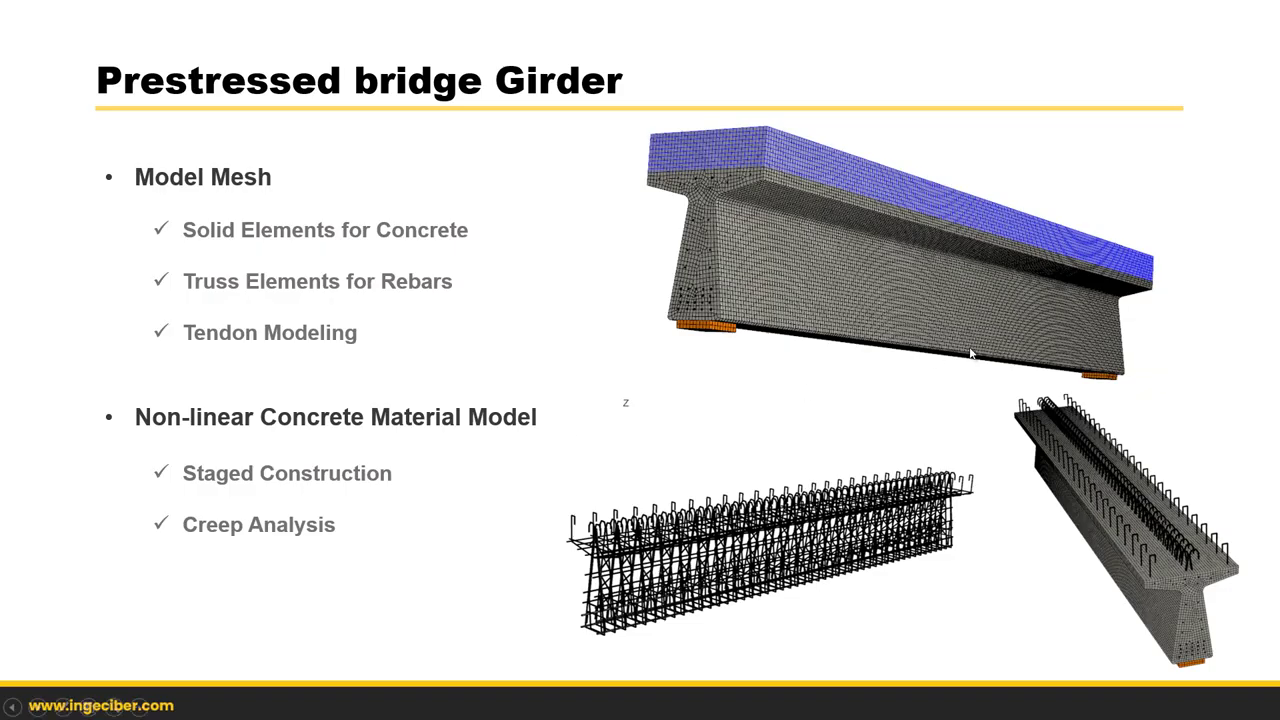
click(953, 343)
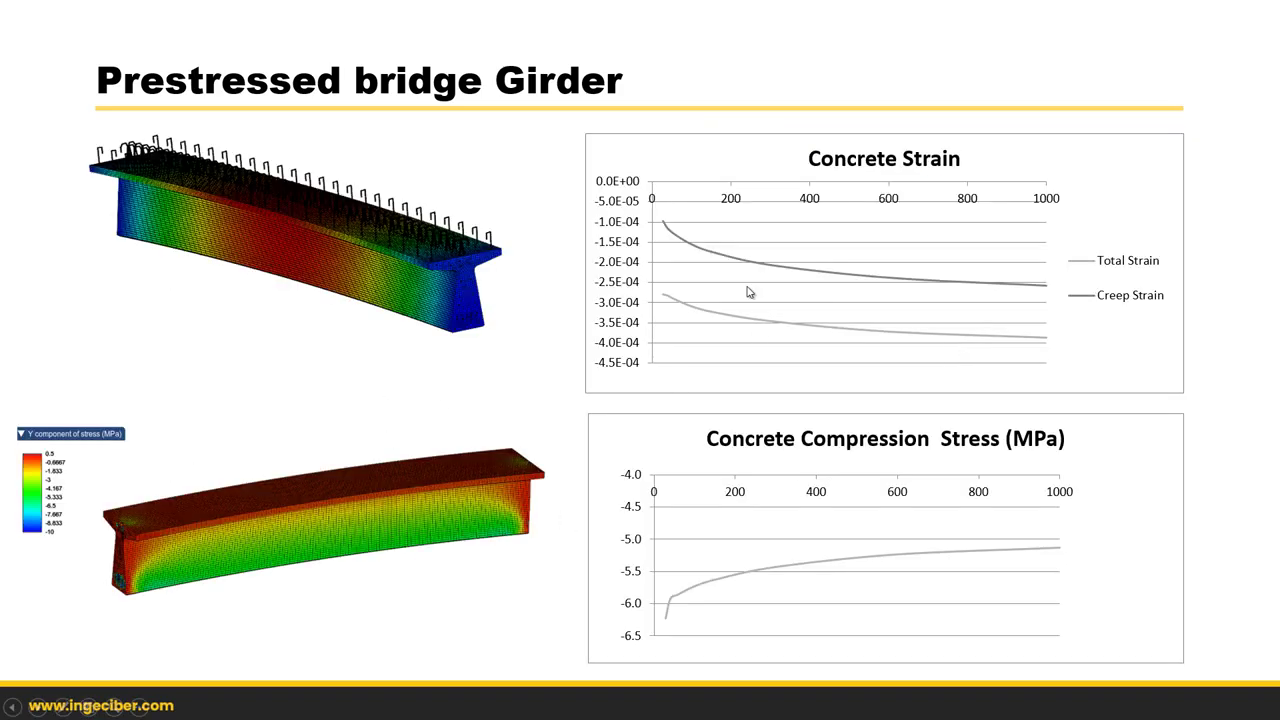
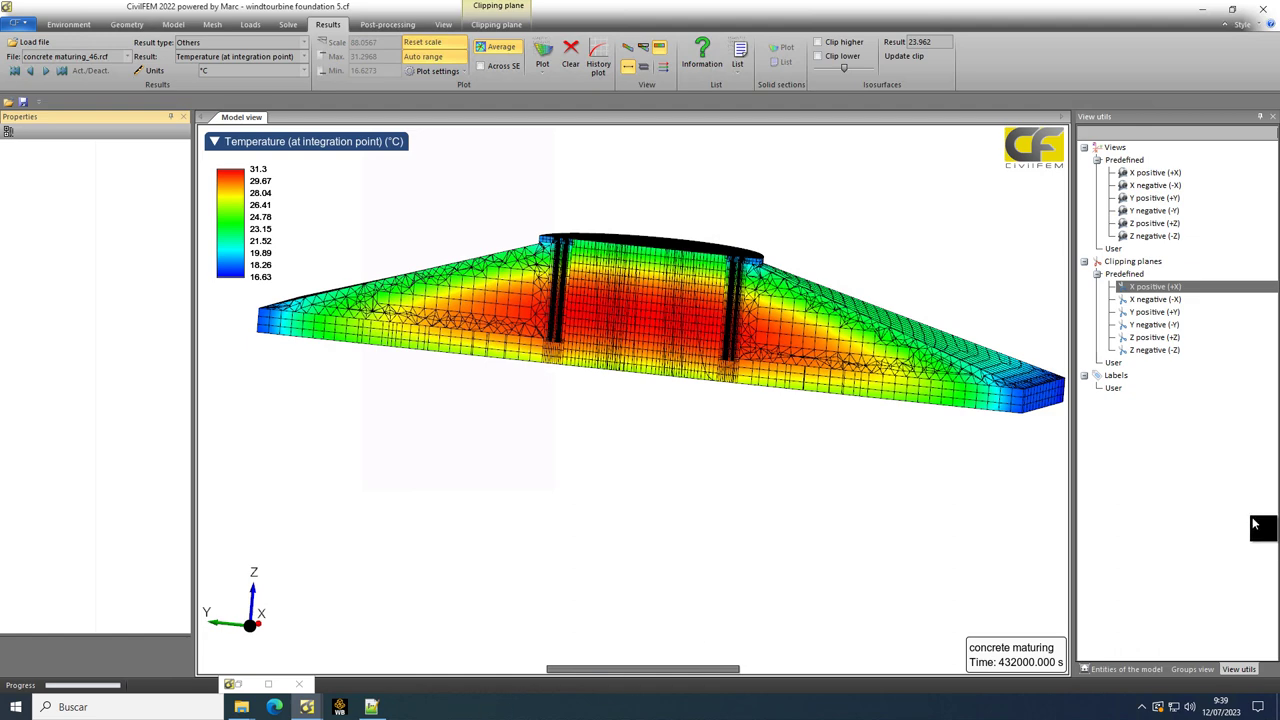
- Turn off the X positive clipping plane to show the whole foundation, and list the model's structural elements
click(1175, 286)
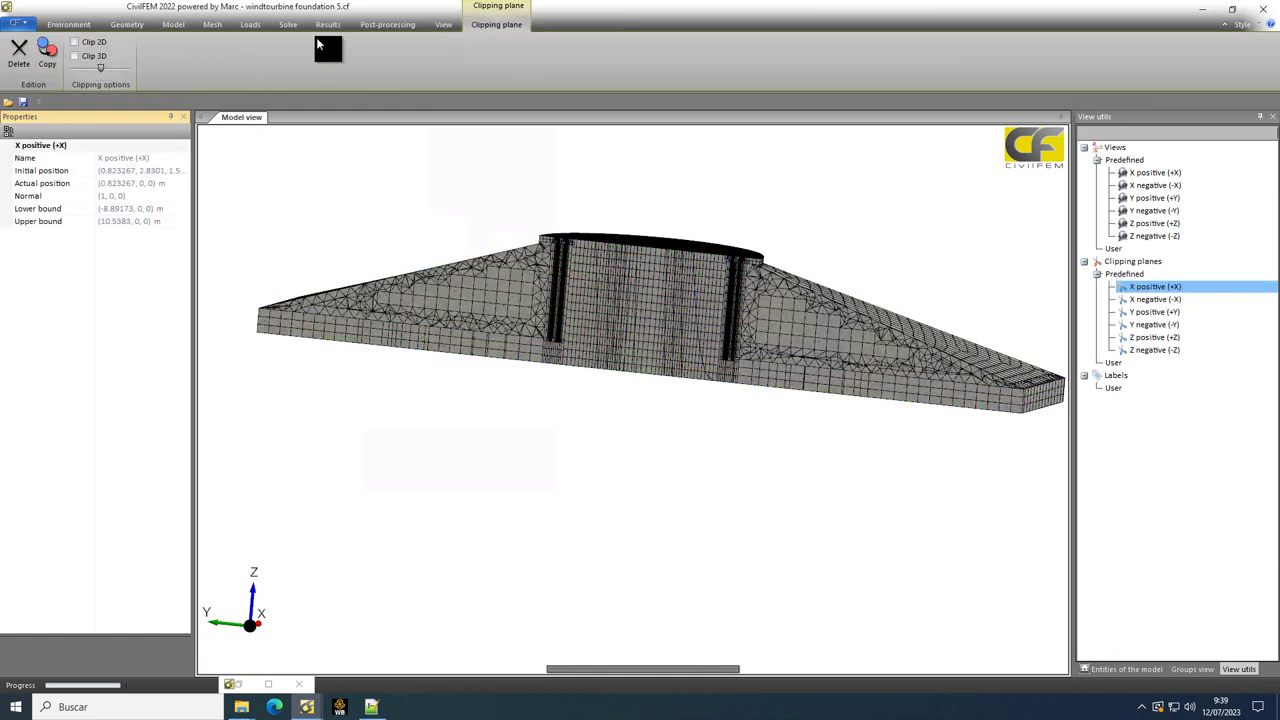
click(879, 253)
mouse_move(879, 253)
mouse_down()
mouse_move(849, 363)
mouse_move(873, 325)
mouse_move(877, 257)
mouse_up()
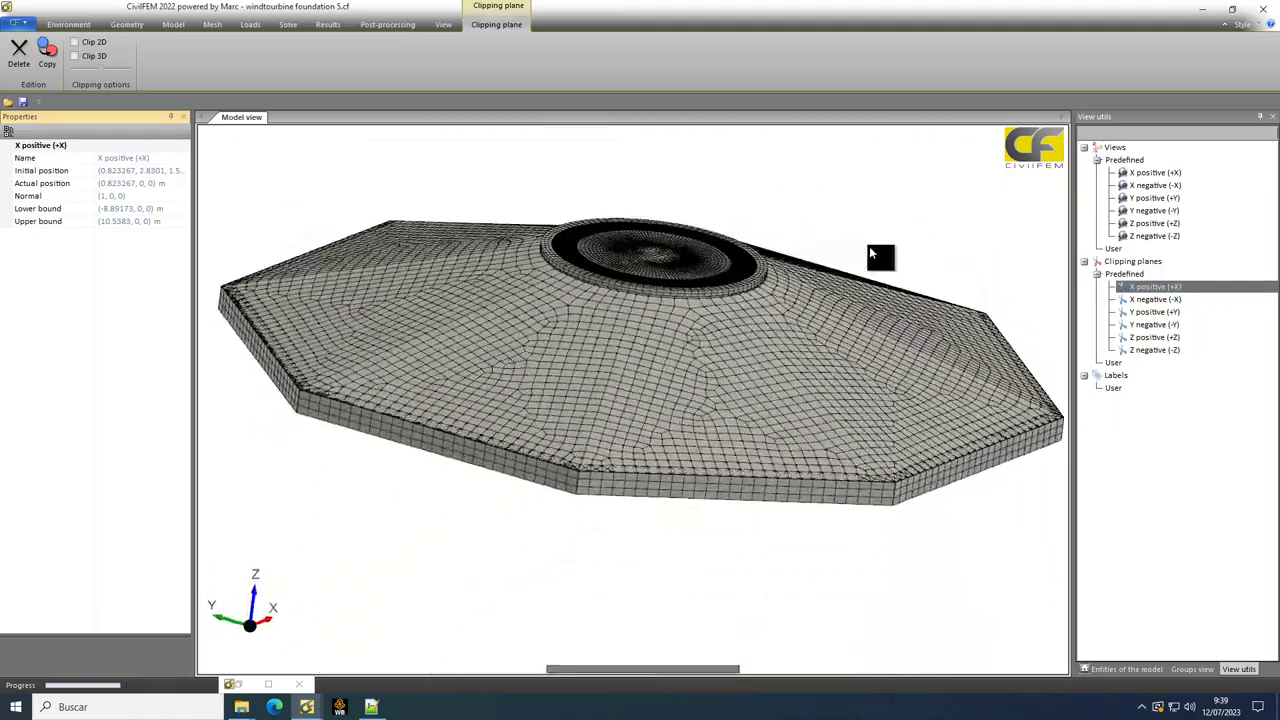
click(1120, 669)
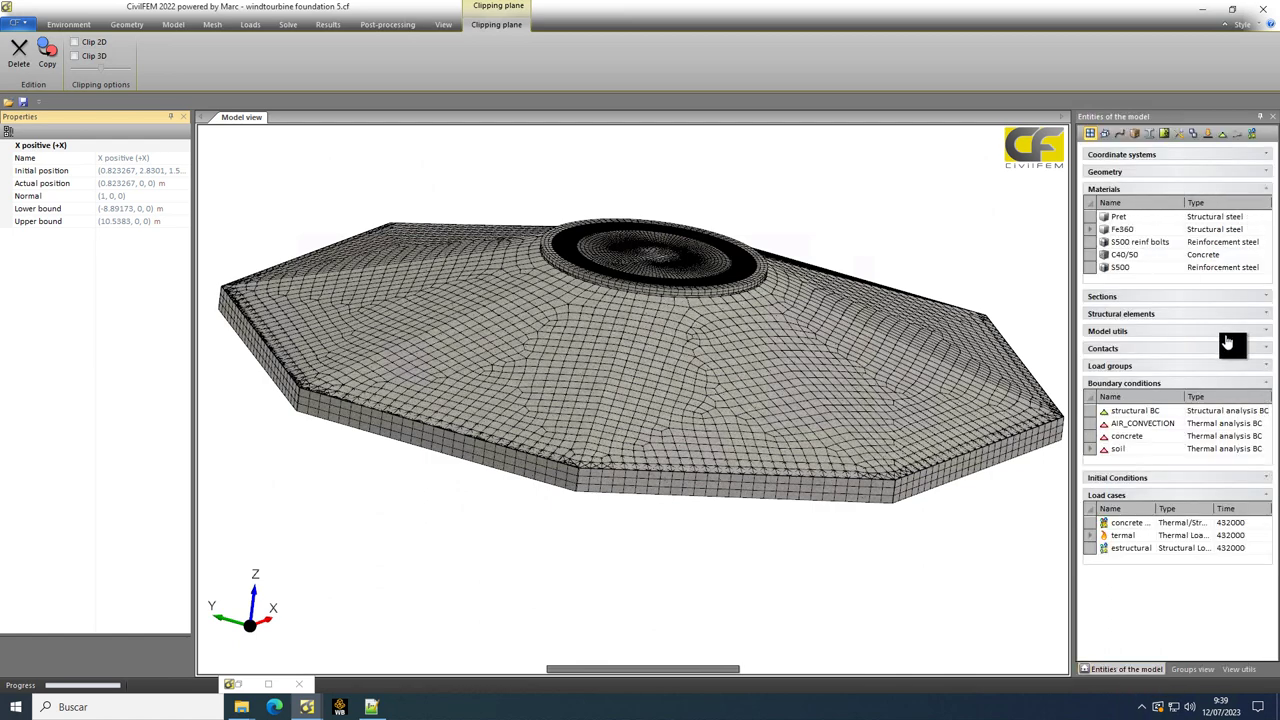
click(1147, 315)
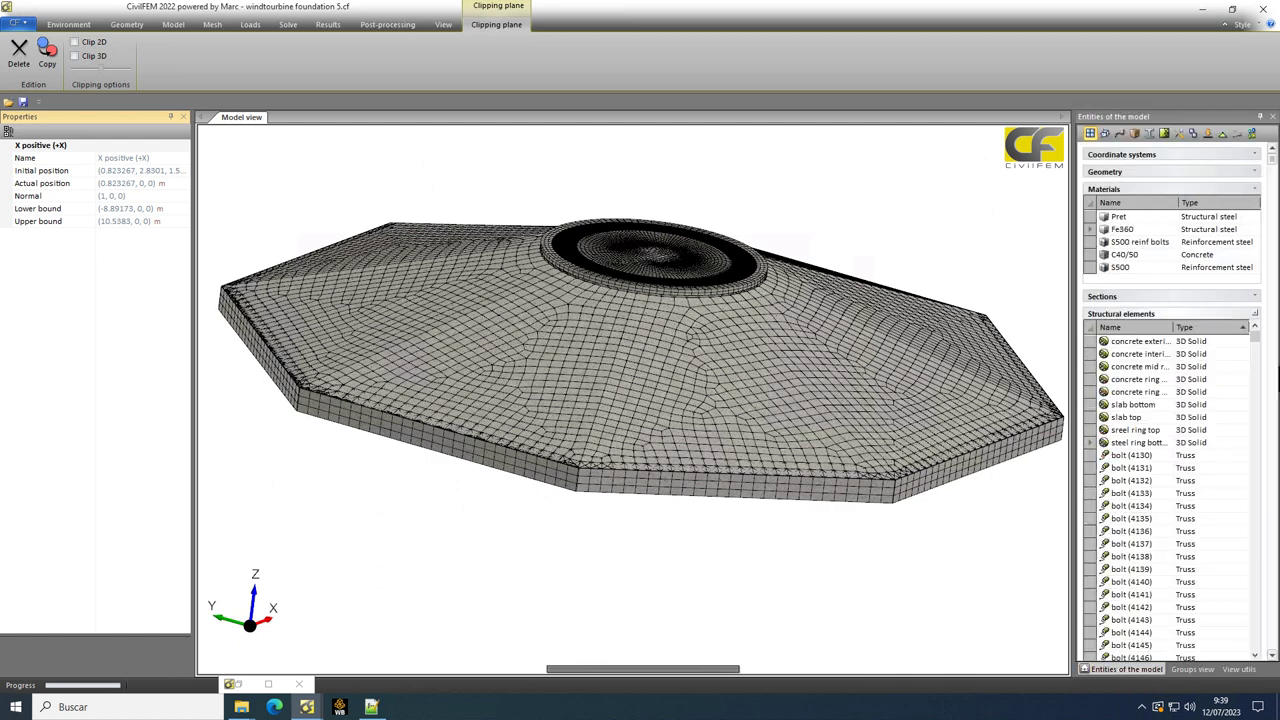
- Try to isolate the reinforcement by hiding the nine 3D solids, from the concrete exterior ring to the steel ring bottom
click(1090, 341)
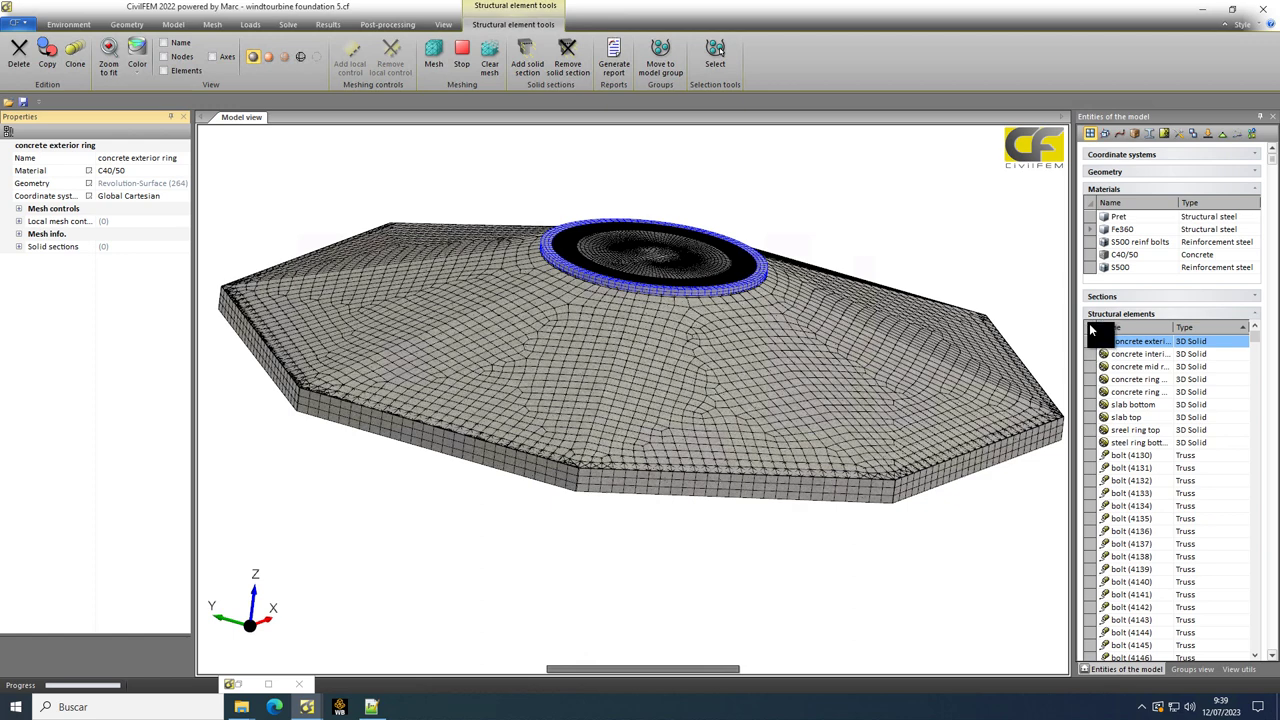
click(1089, 324)
click(1091, 344)
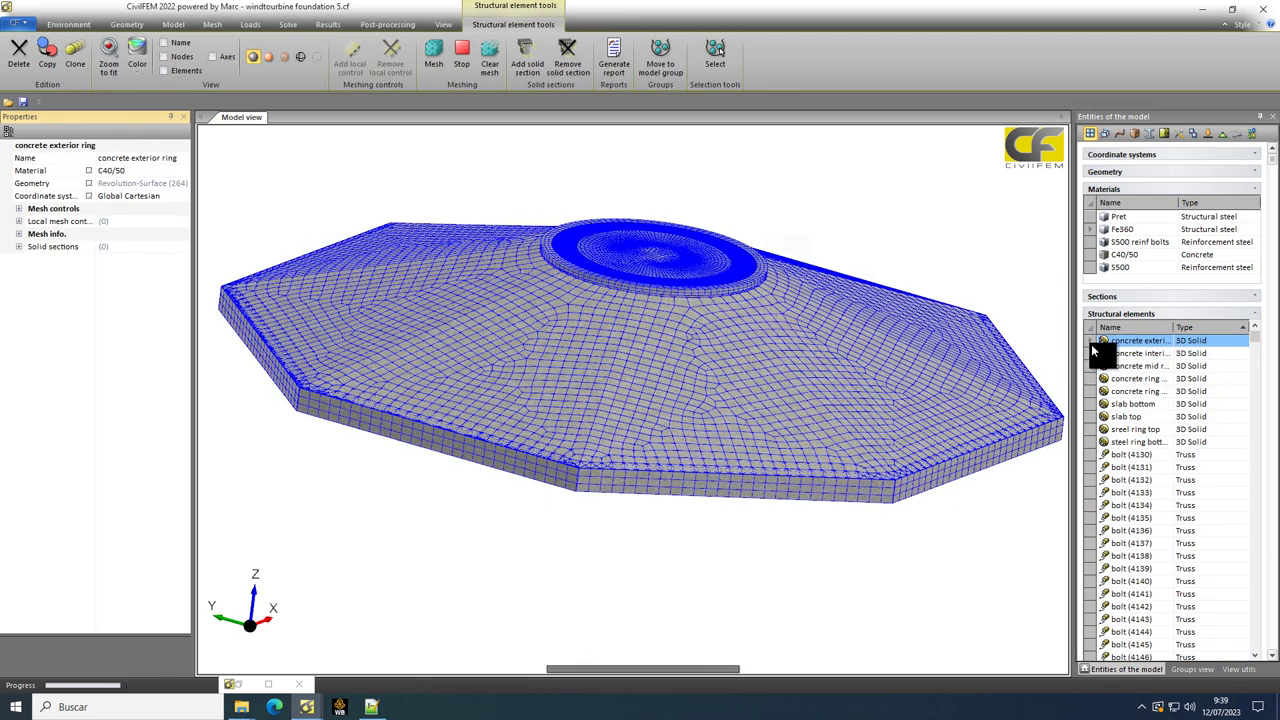
shift+click(1091, 441)
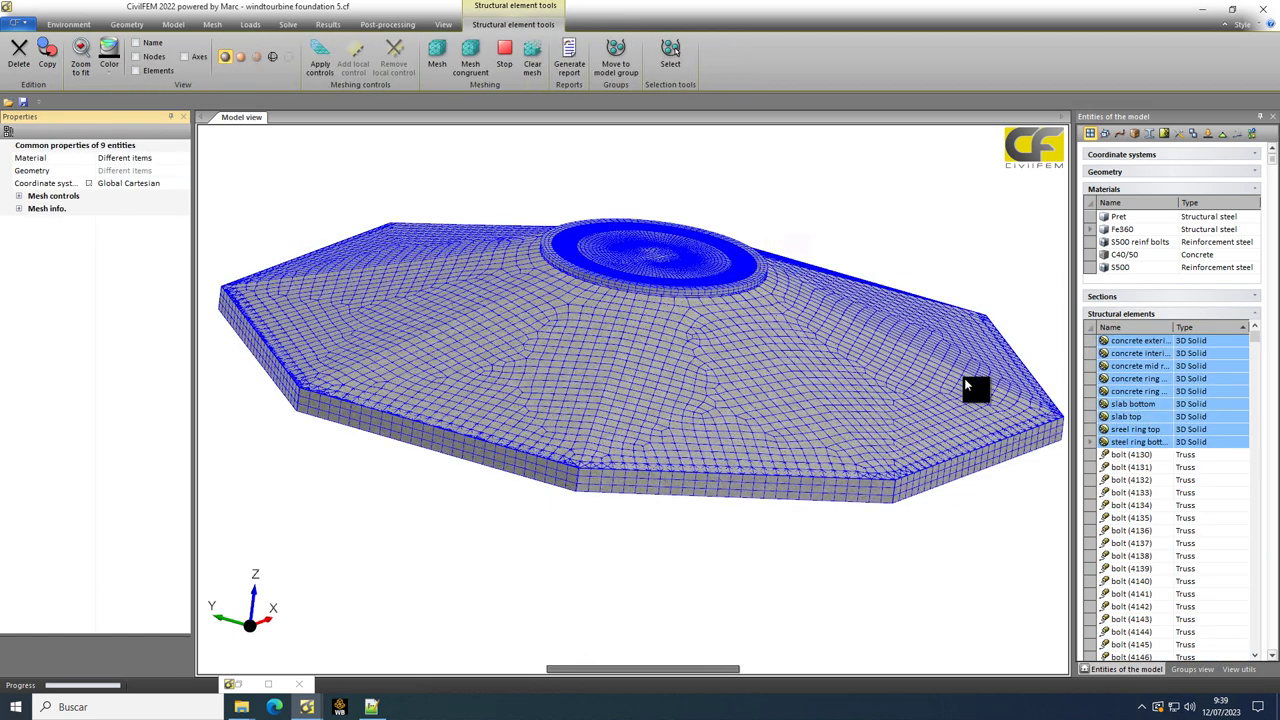
click(287, 56)
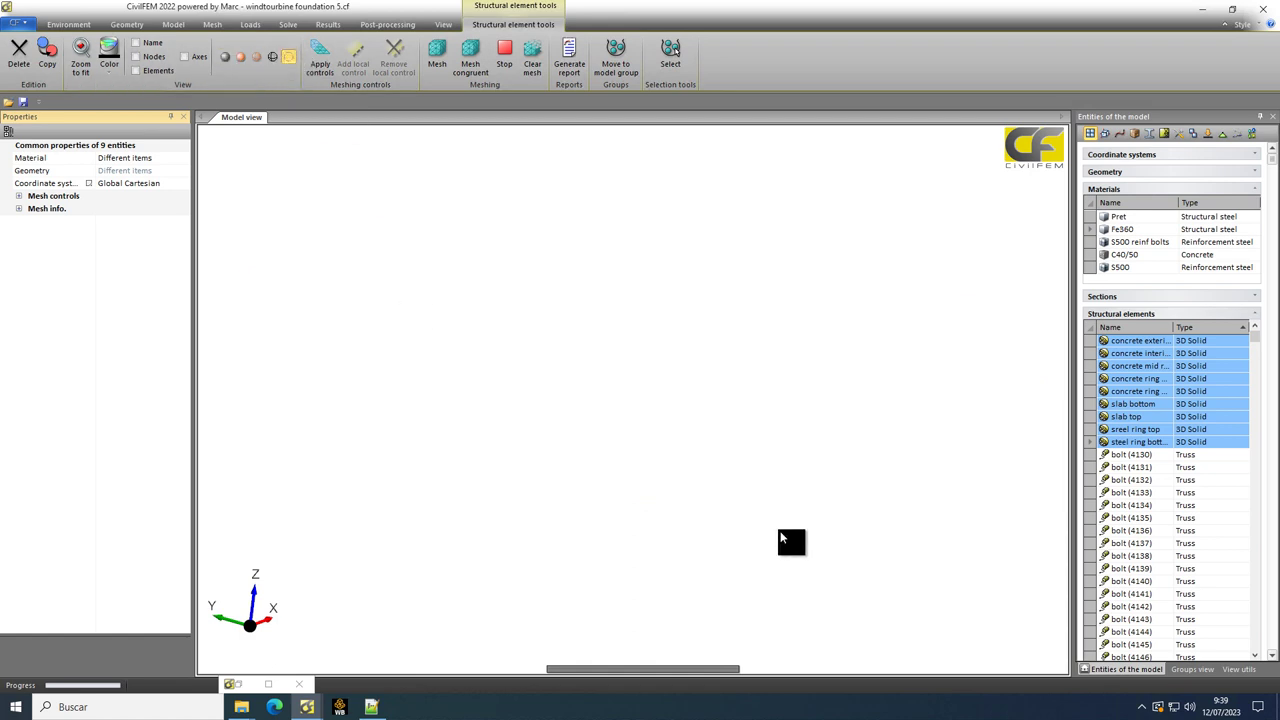
- Select all structural elements and make them visible in the model view
click(1089, 327)
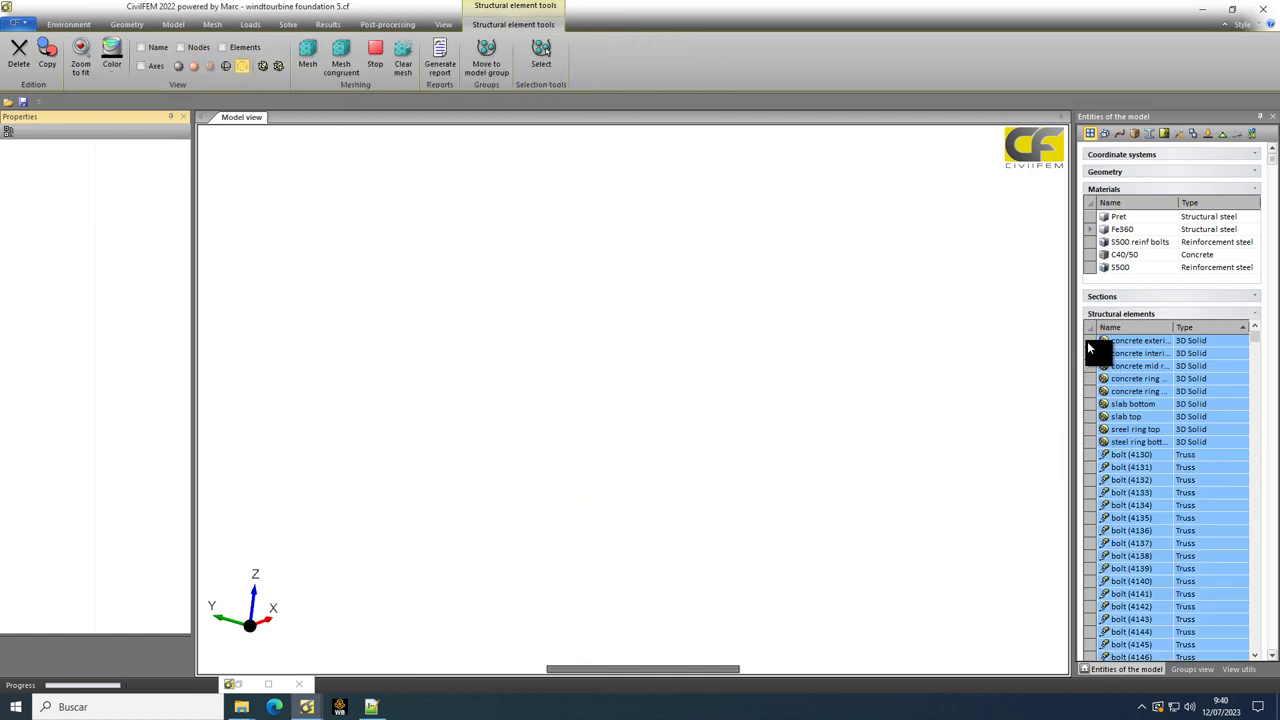
click(1087, 341)
click(1087, 326)
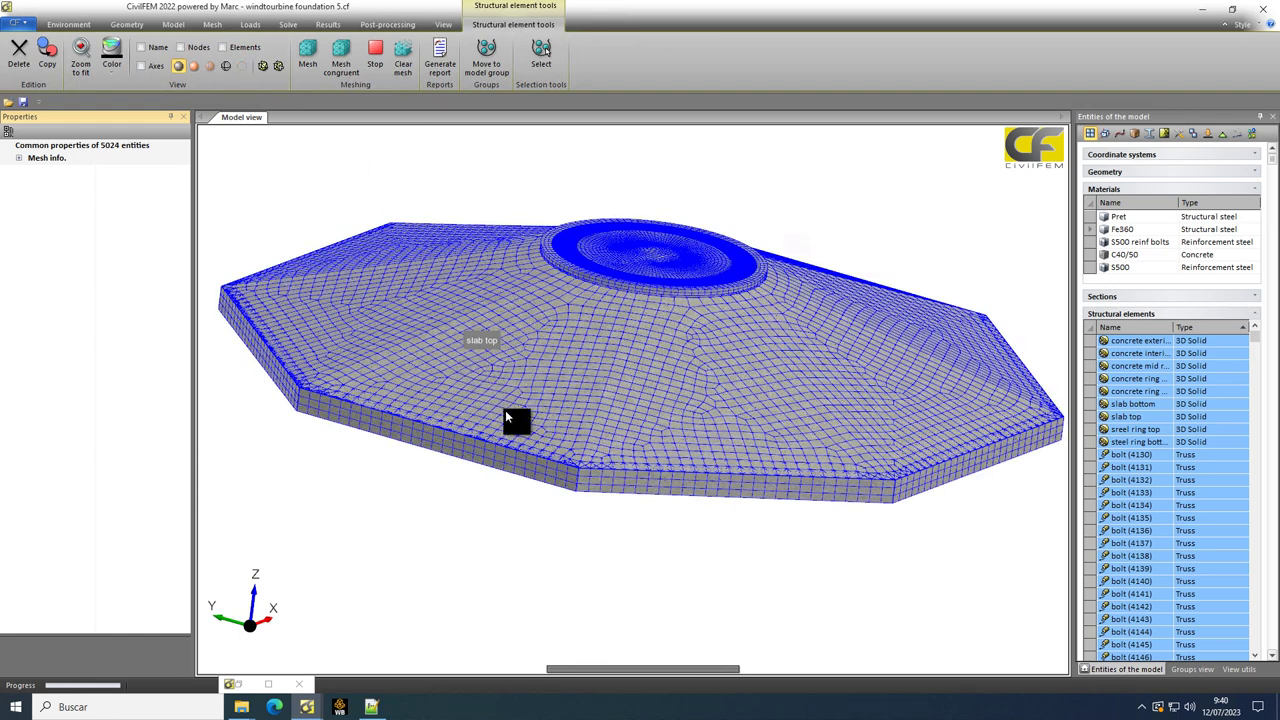
- Hide only the nine concrete and steel 3D solids so that the truss reinforcement can be viewed from above
click(1089, 340)
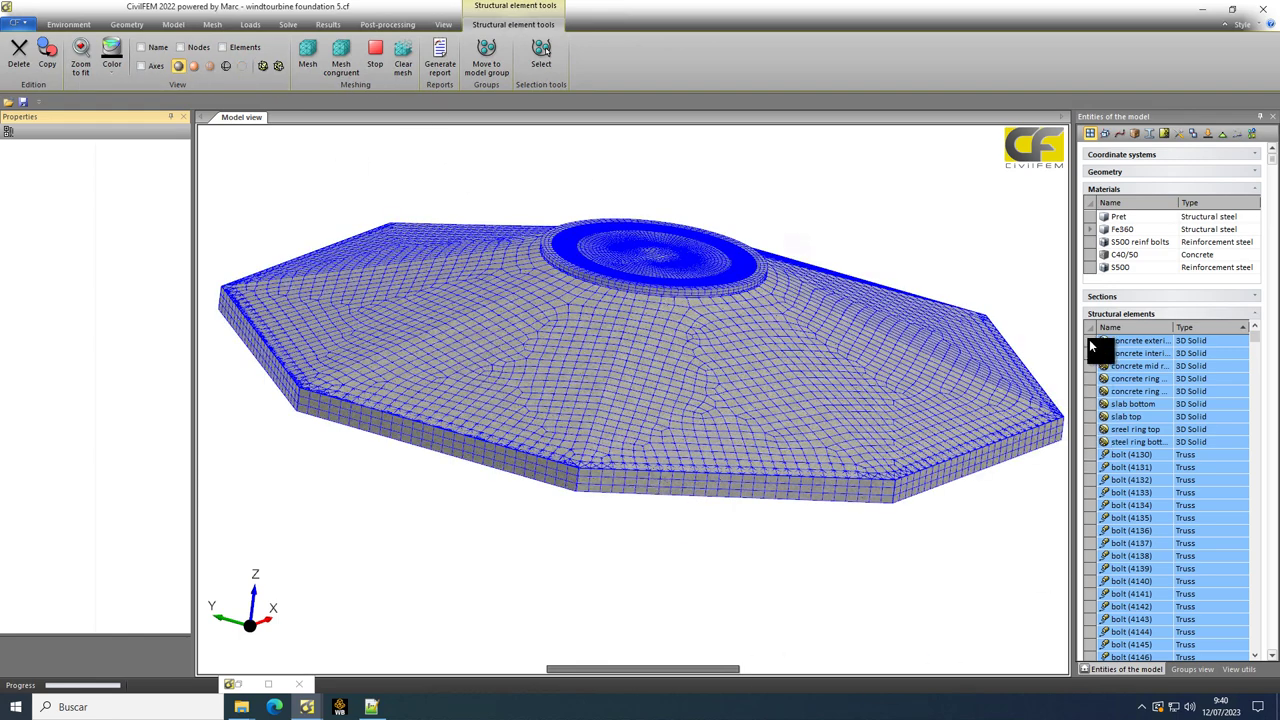
shift+click(1091, 440)
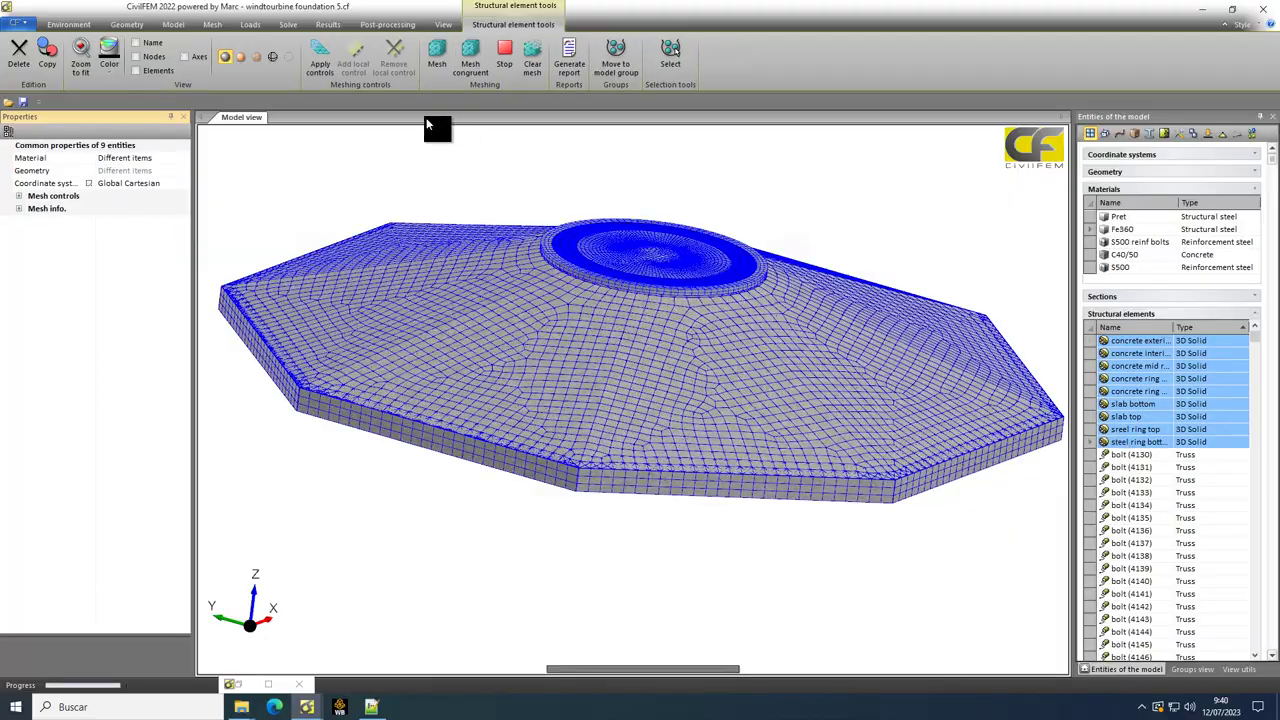
click(288, 57)
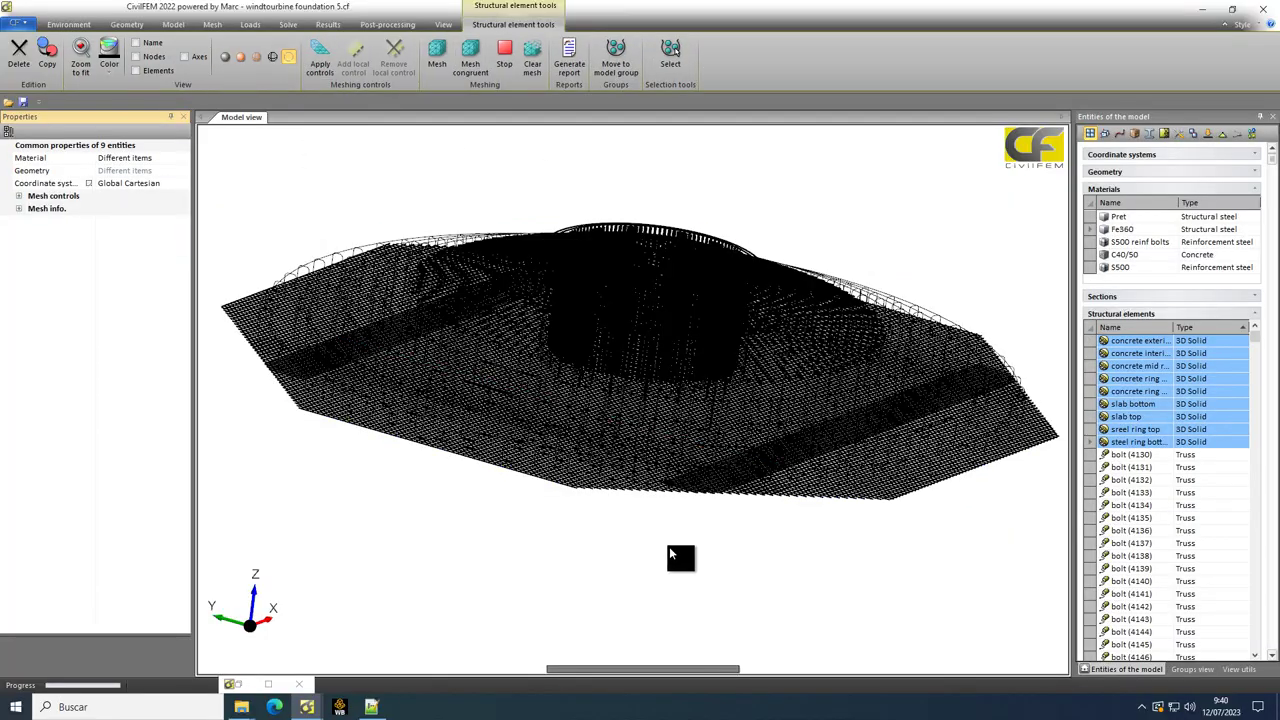
mouse_move(669, 546)
middle_down()
mouse_move(590, 603)
mouse_move(660, 588)
middle_up()
- Turn on the section display for all structural elements and inspect the reinforcement cage from the side and from above
click(1092, 330)
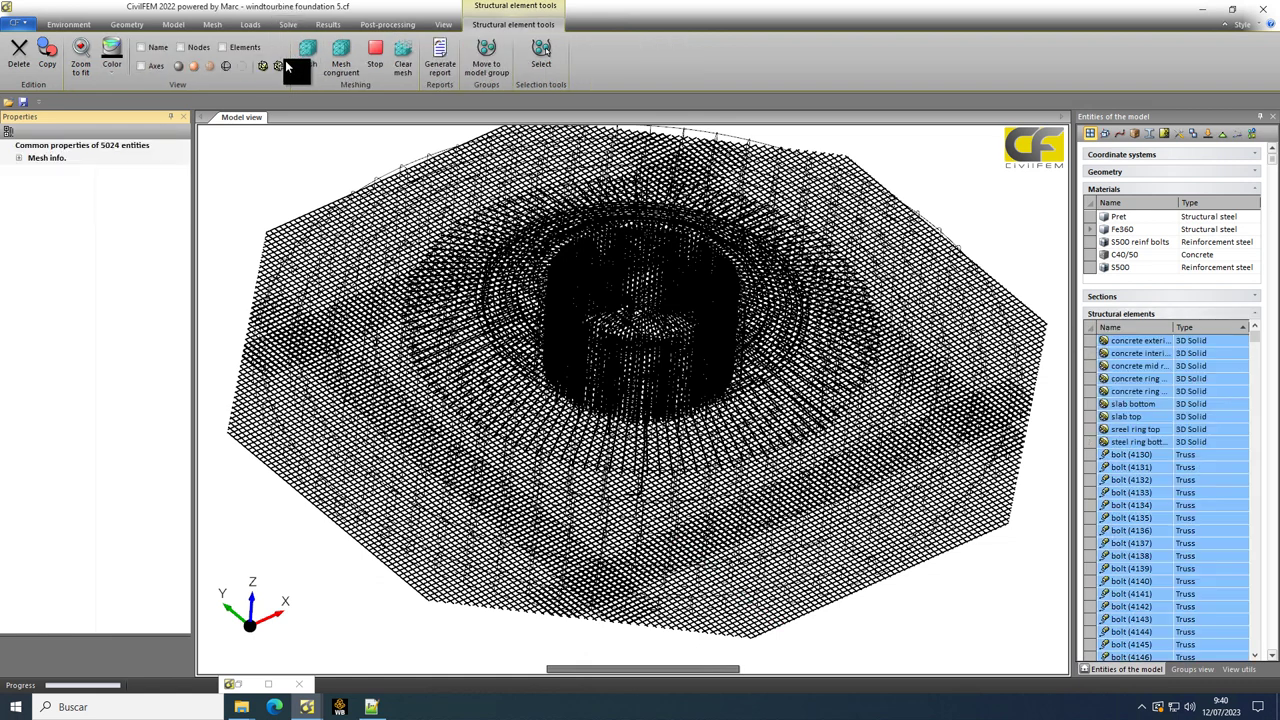
click(287, 58)
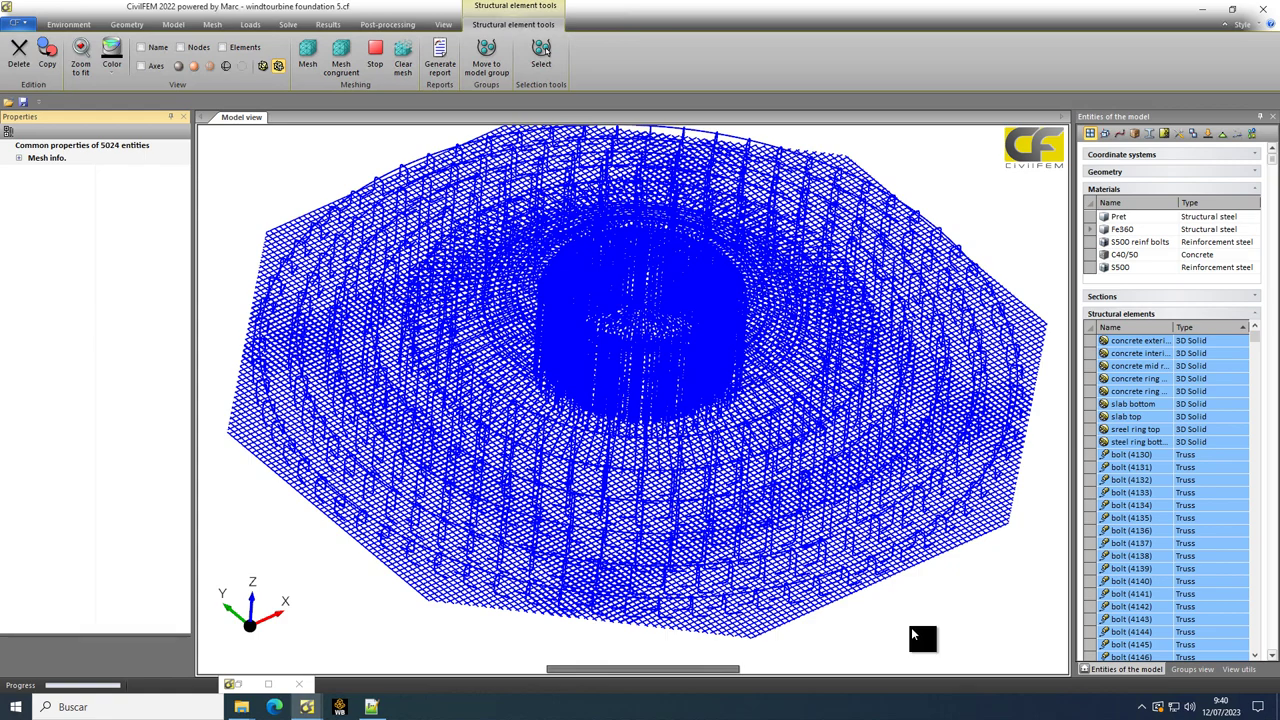
middle_drag(919, 629, 956, 567)
click(717, 478)
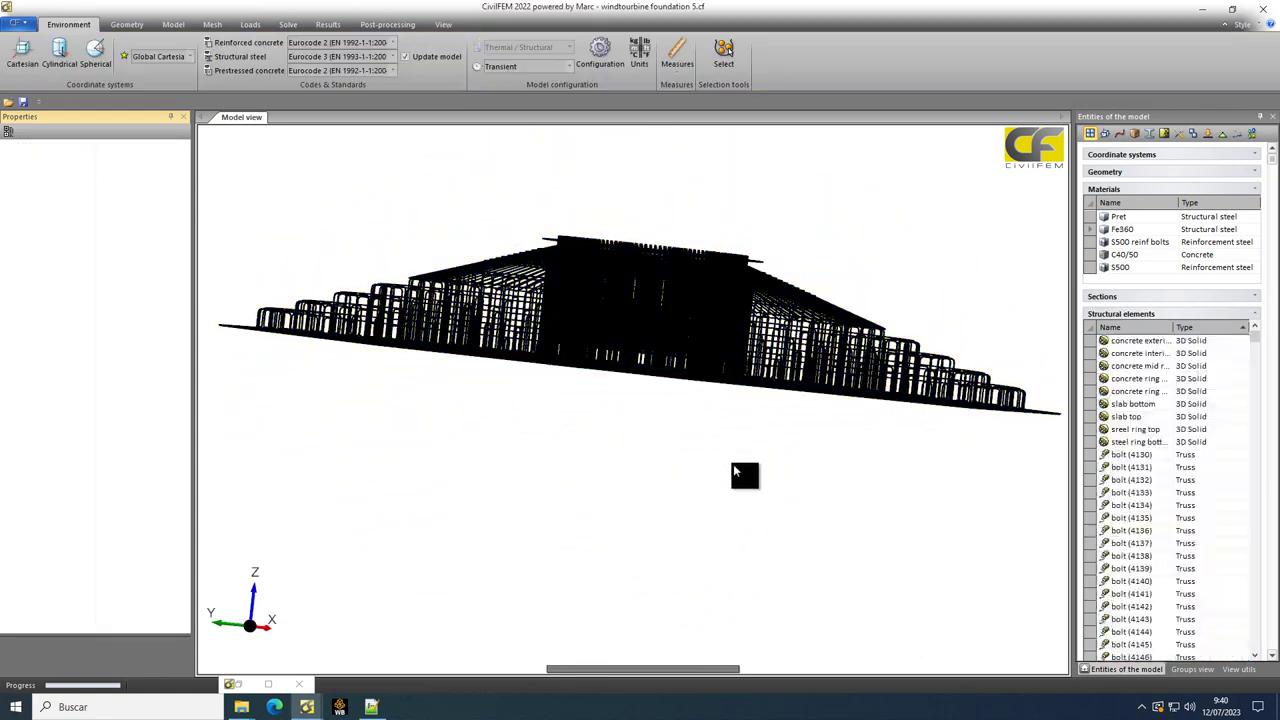
middle_drag(897, 250, 823, 286)
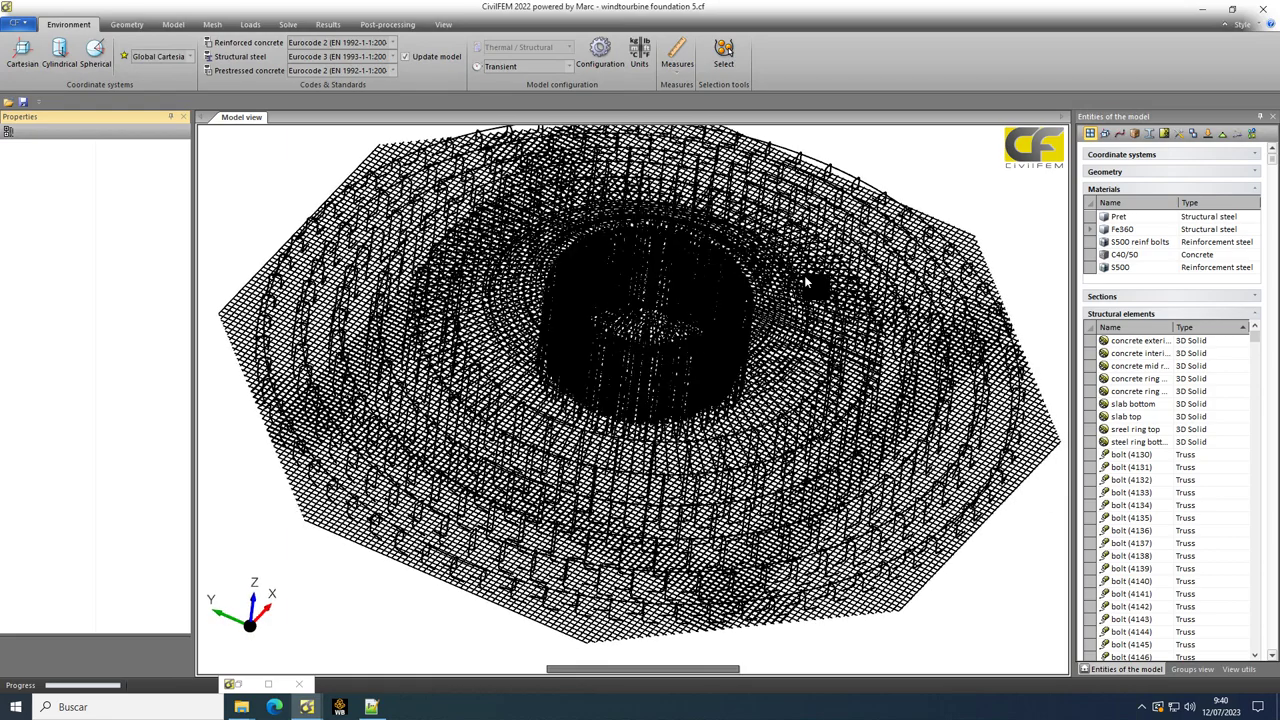
scroll(757, 510, up, 3)
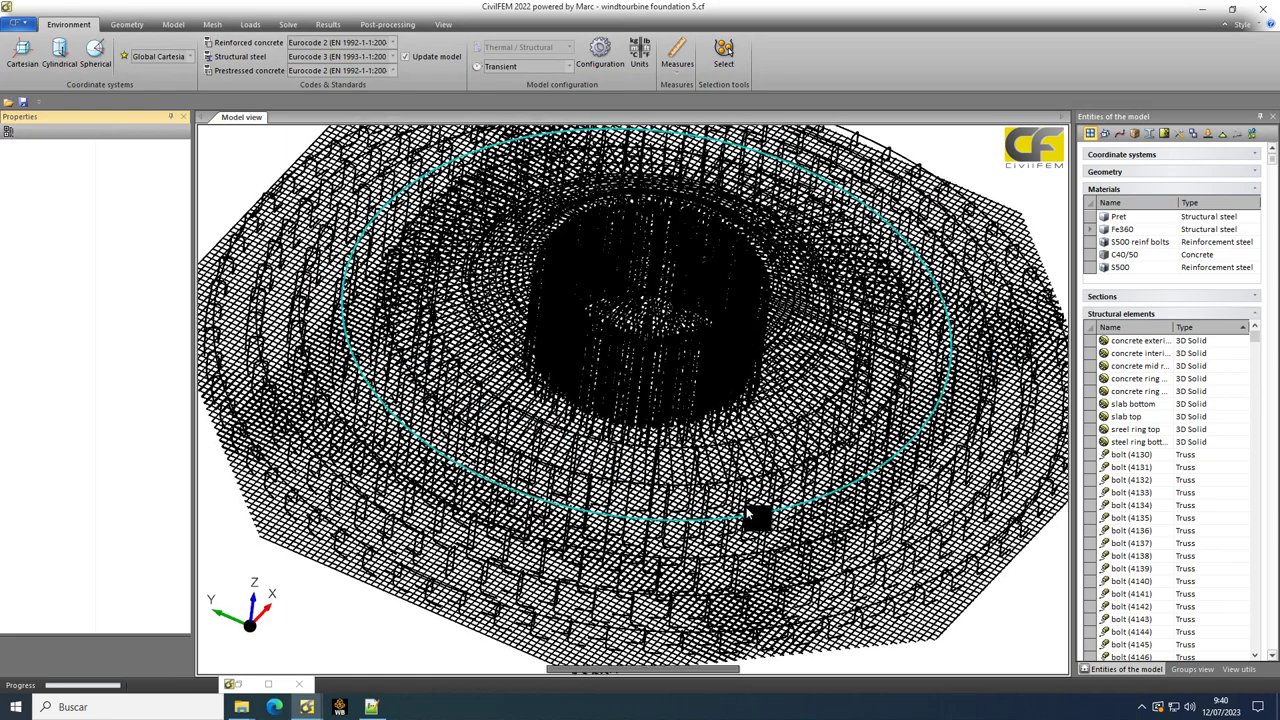
- Select every structural element and hide them all
click(1098, 342)
key(ctrl+a)
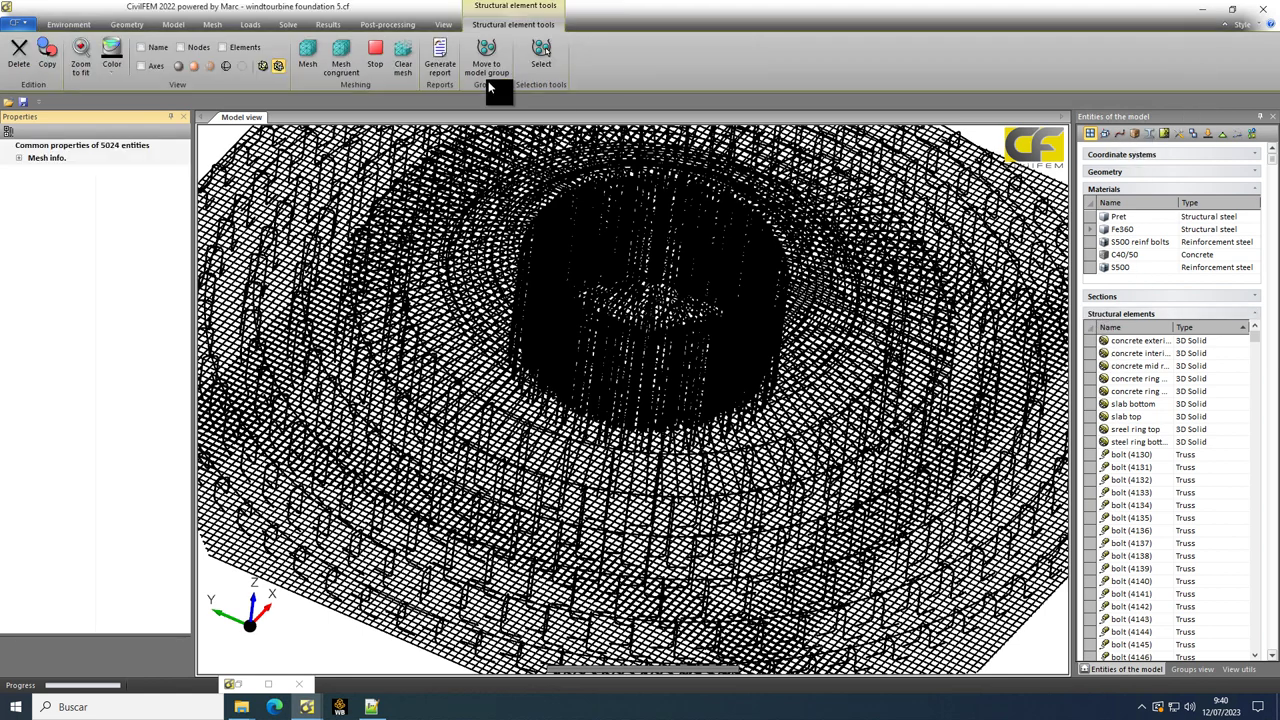
click(242, 66)
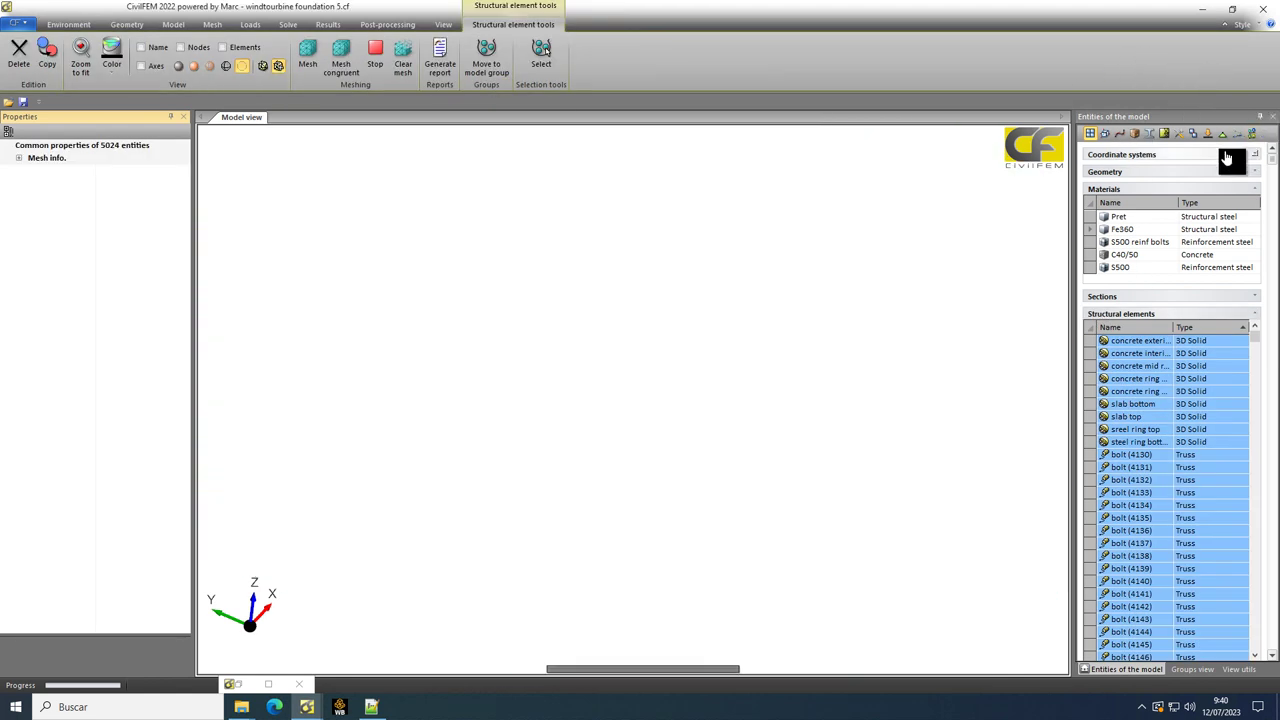
- List the structural elements by group, show all shear reinforcement in the Cortante group, and view it from a lower angle
click(1163, 133)
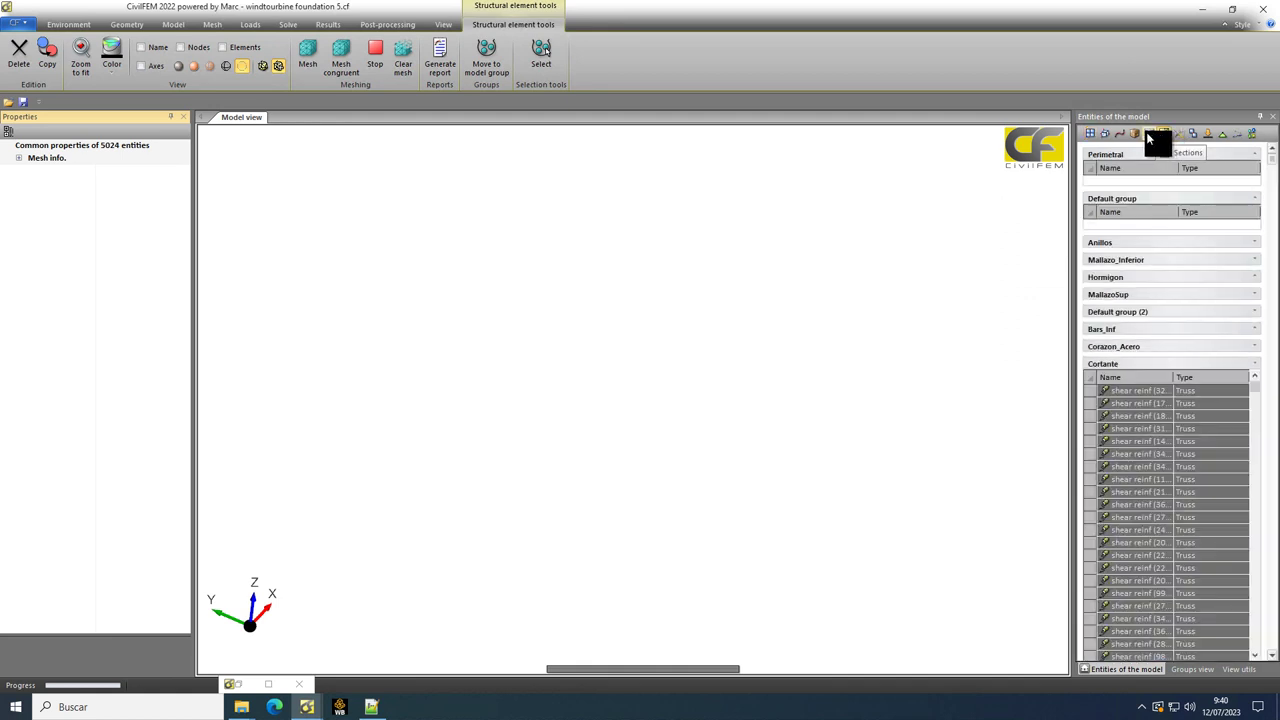
click(1147, 133)
click(1165, 132)
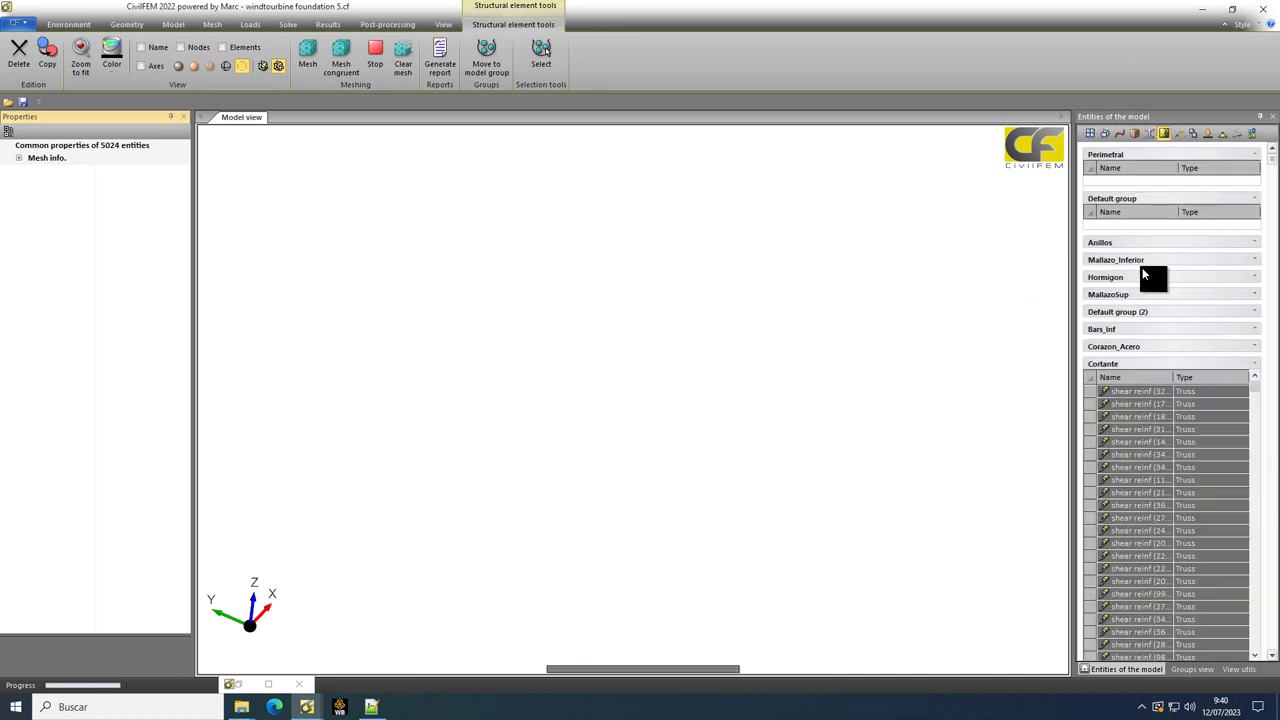
click(1093, 384)
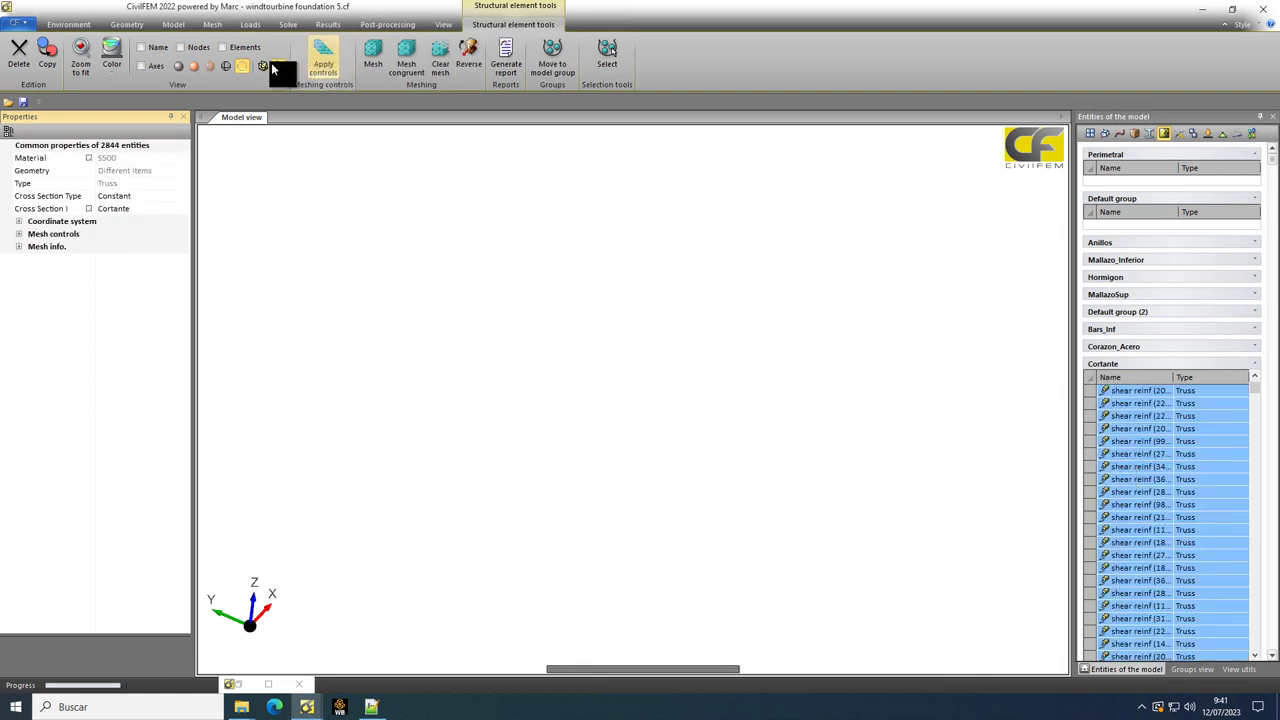
click(180, 66)
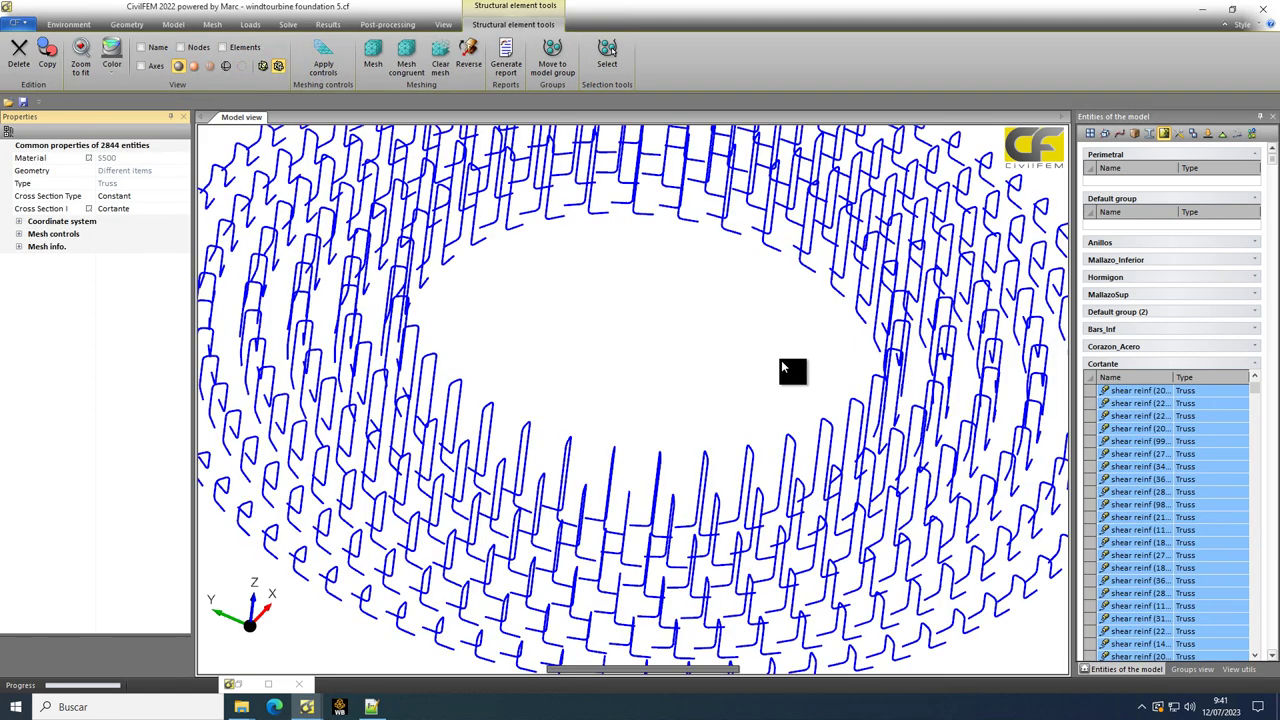
click(760, 355)
mouse_move(1055, 668)
middle_down()
mouse_move(1012, 573)
mouse_move(980, 610)
middle_up()
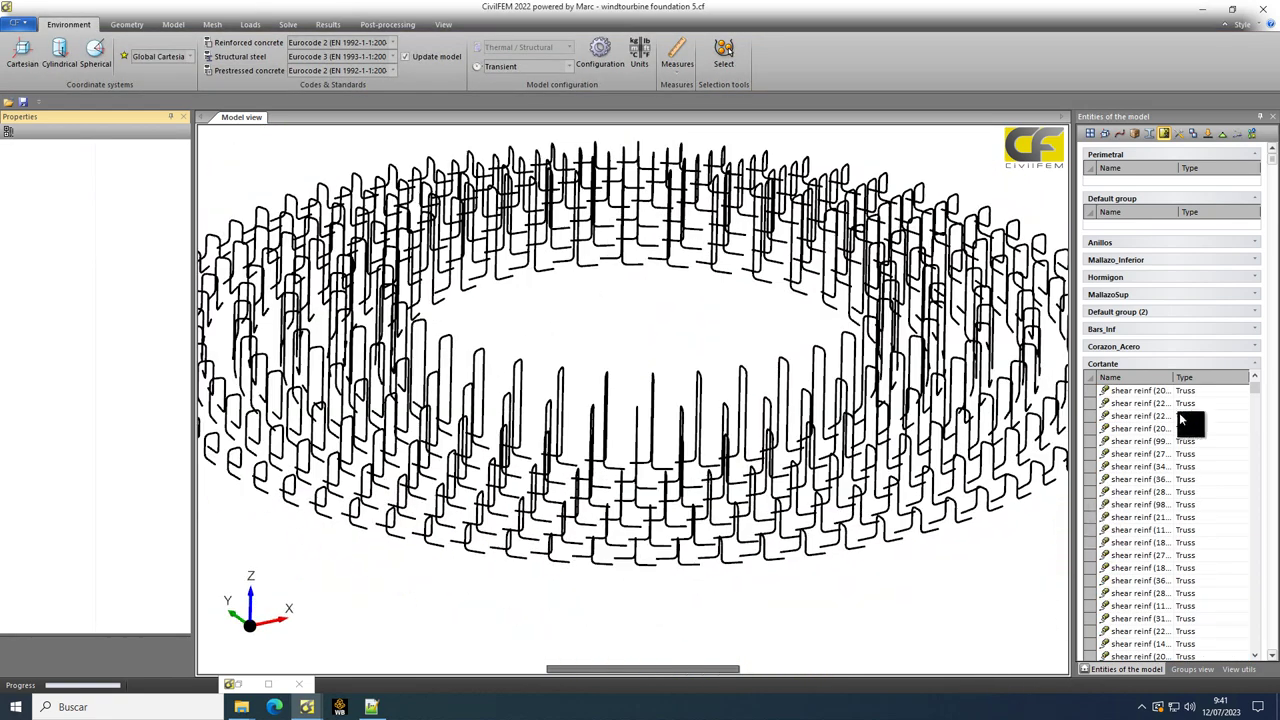
- Collapse the Cortante and Circunferencial groups, then show all bolt reinforcement of the Corazon_Acero group and inspect it
click(1245, 364)
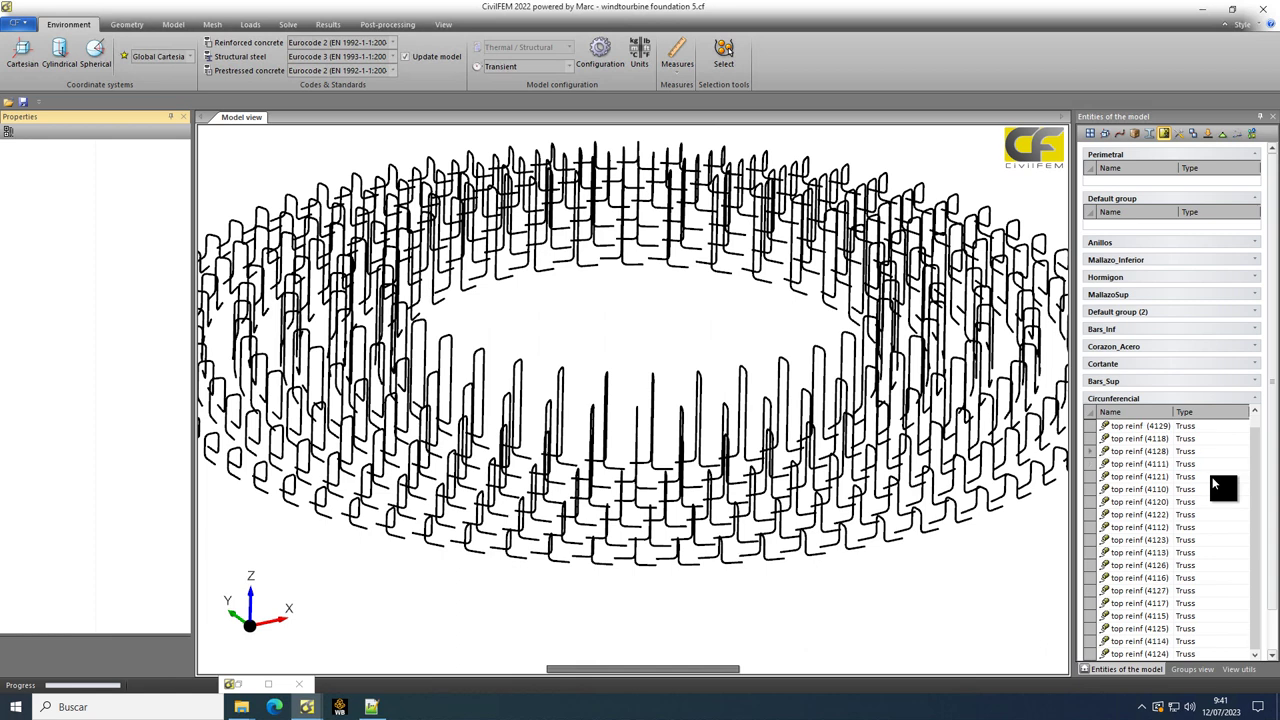
click(1252, 400)
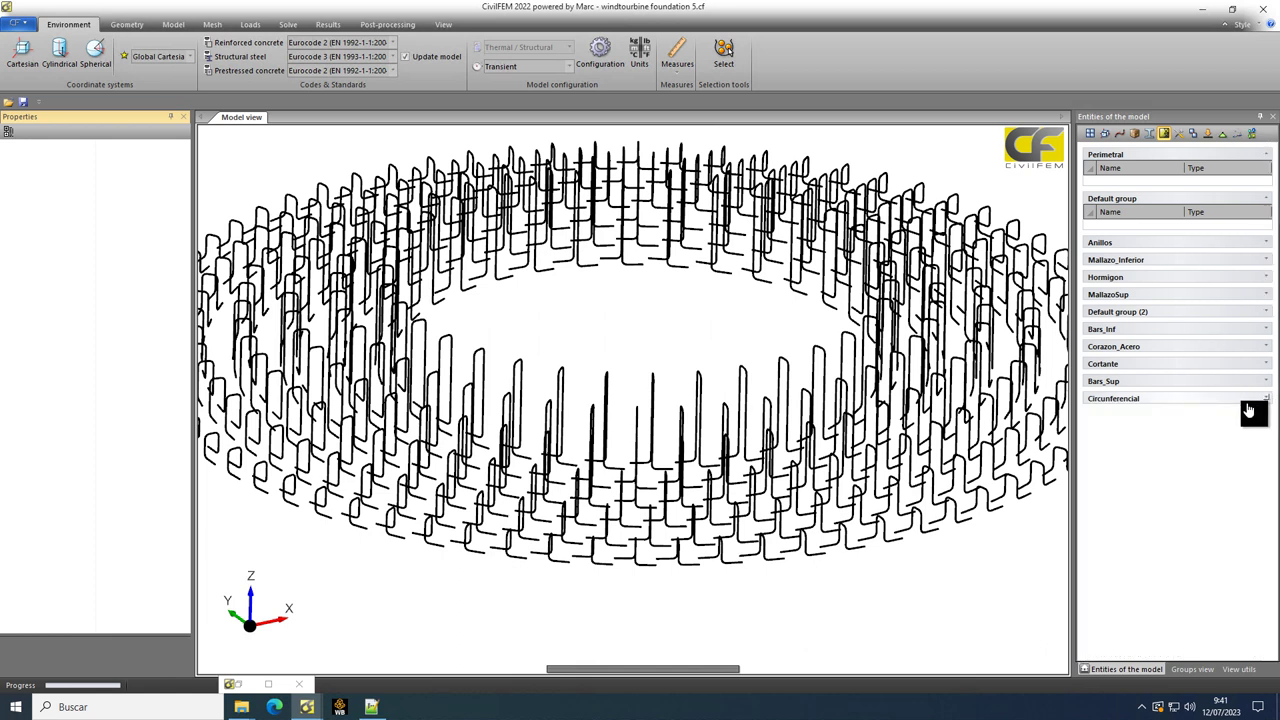
click(1152, 347)
click(1093, 362)
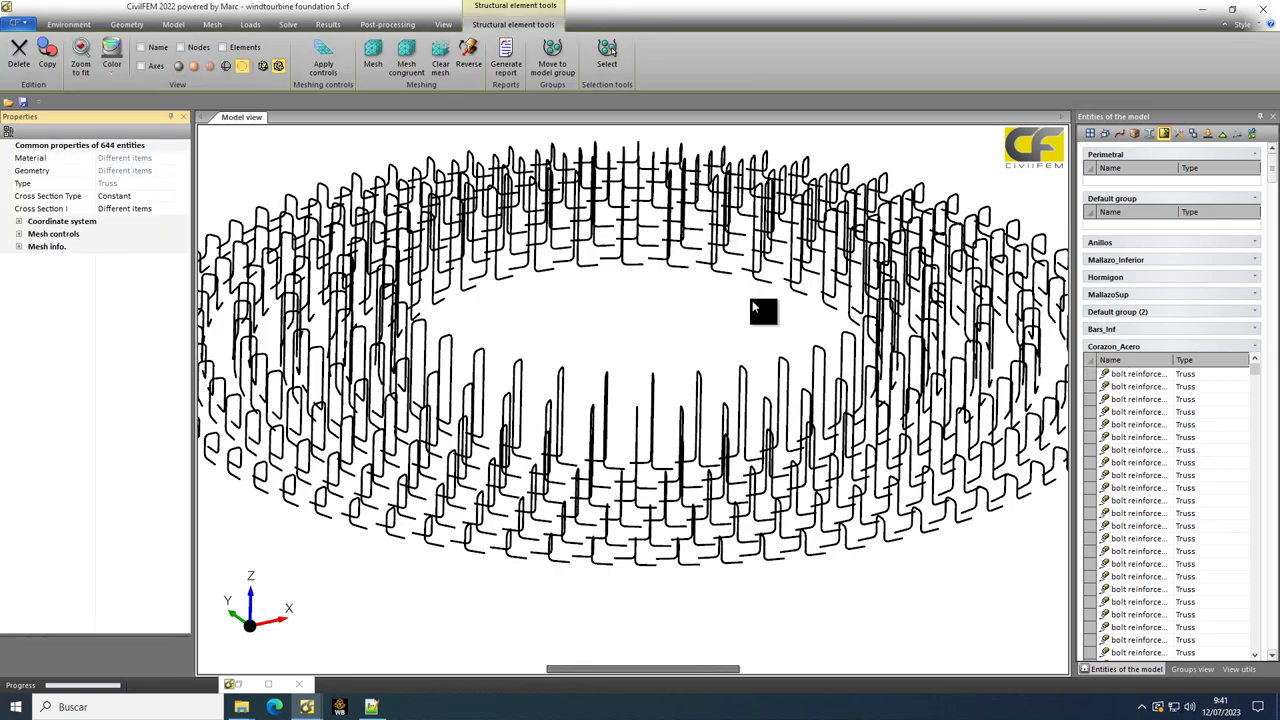
click(178, 66)
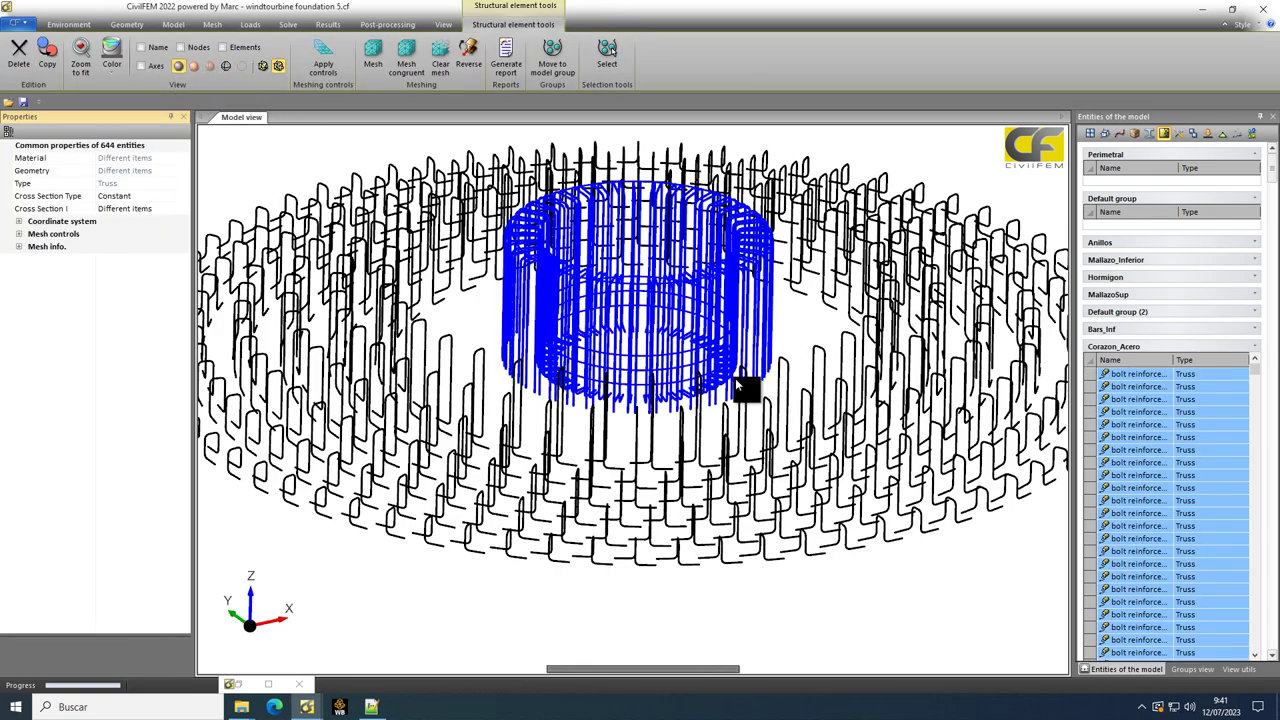
drag(809, 300, 789, 351)
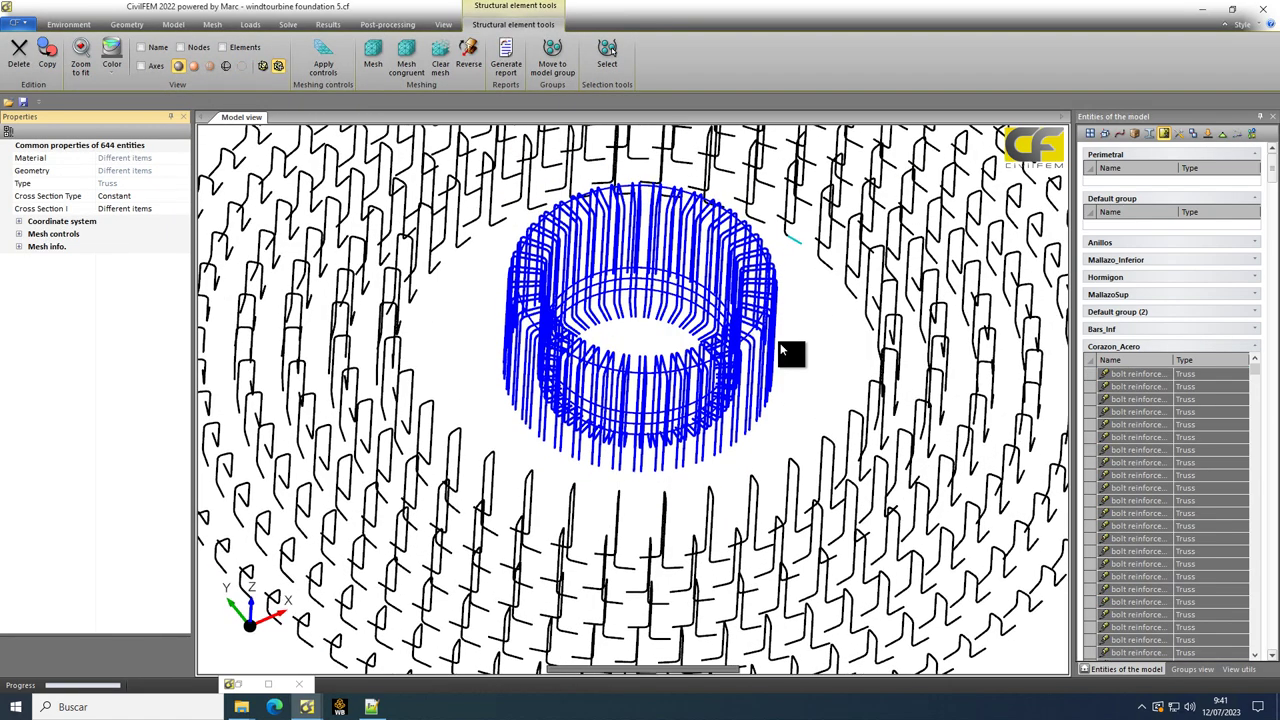
- Hide the Corazon_Acero reinforcement and show the bolts with the PasantesCentrales cross section in the Bars_Sup group
click(243, 68)
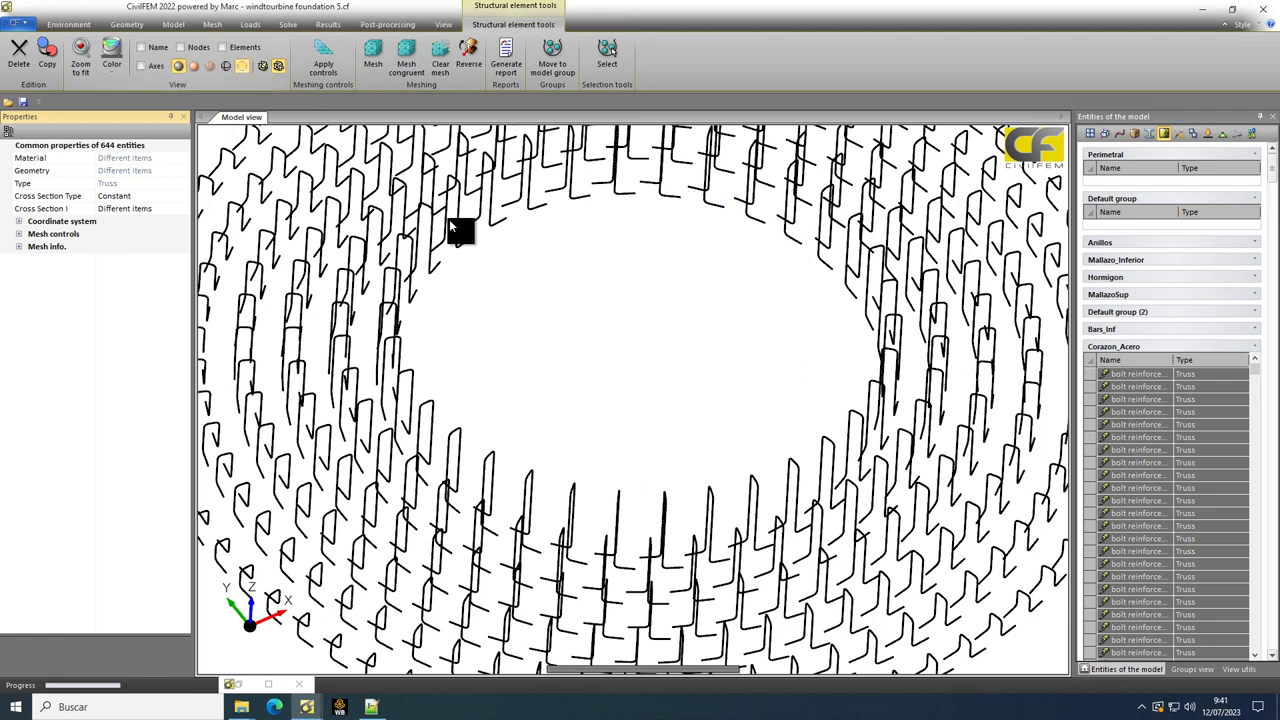
click(1254, 347)
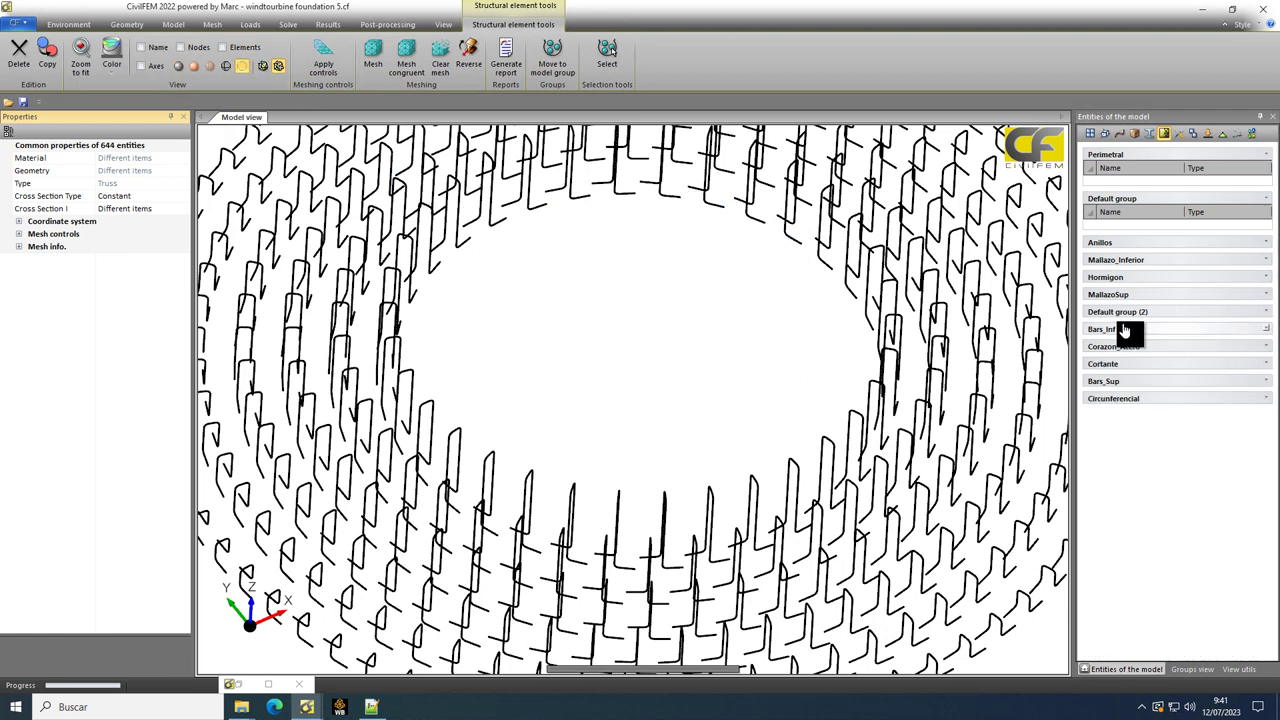
click(1112, 382)
click(1091, 394)
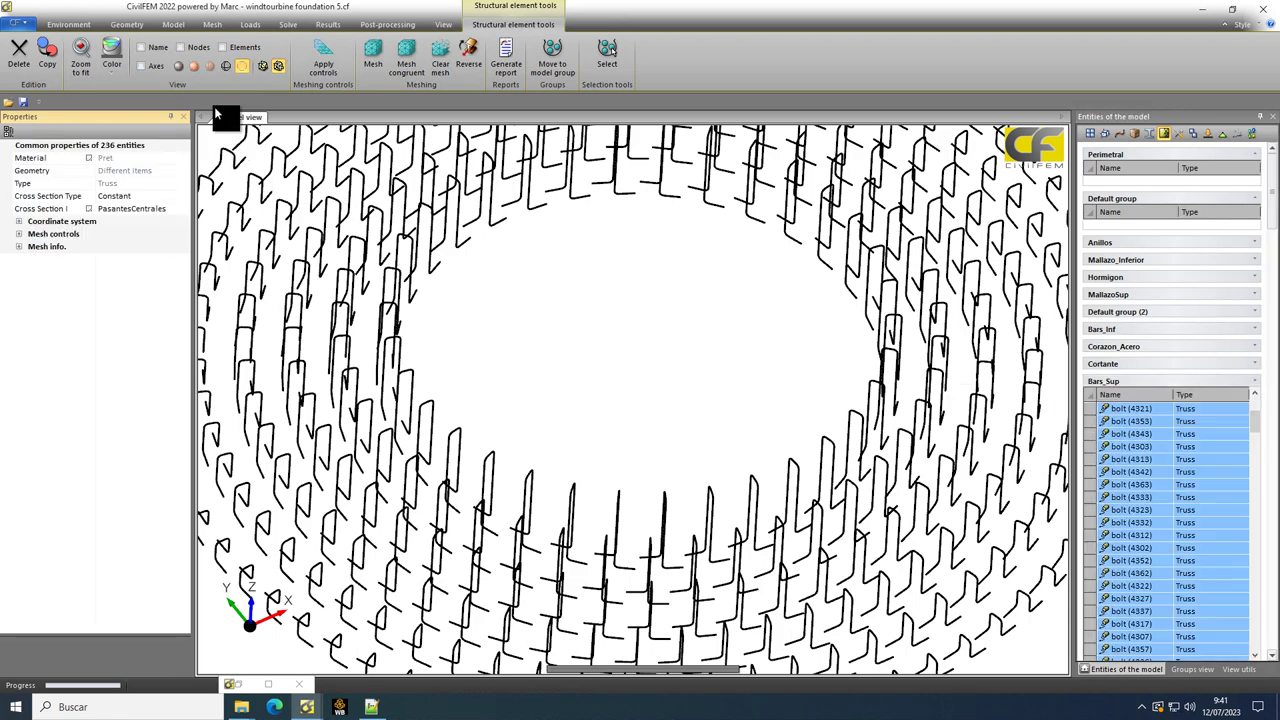
click(176, 64)
mouse_move(771, 423)
mouse_down()
mouse_move(765, 490)
mouse_move(772, 435)
mouse_up()
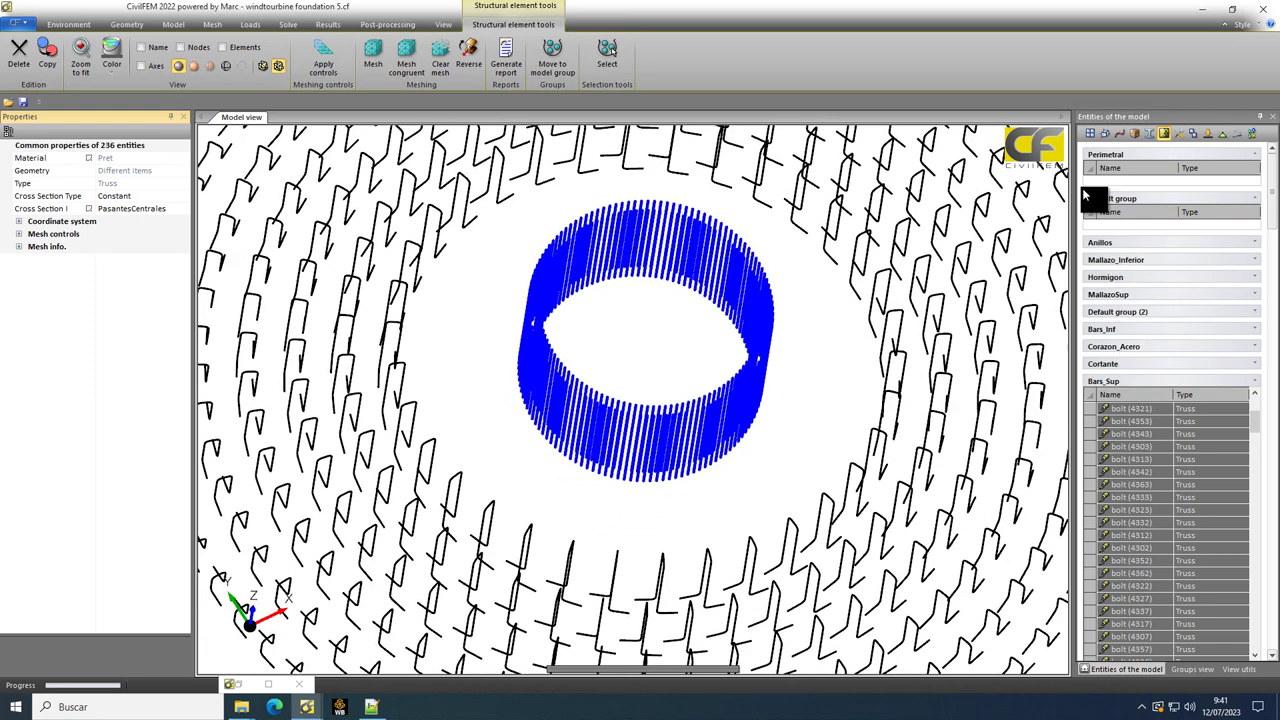
- List all model entities, show the top and bottom steel ring solids, and select one of the bolts passing through the top ring
click(1090, 133)
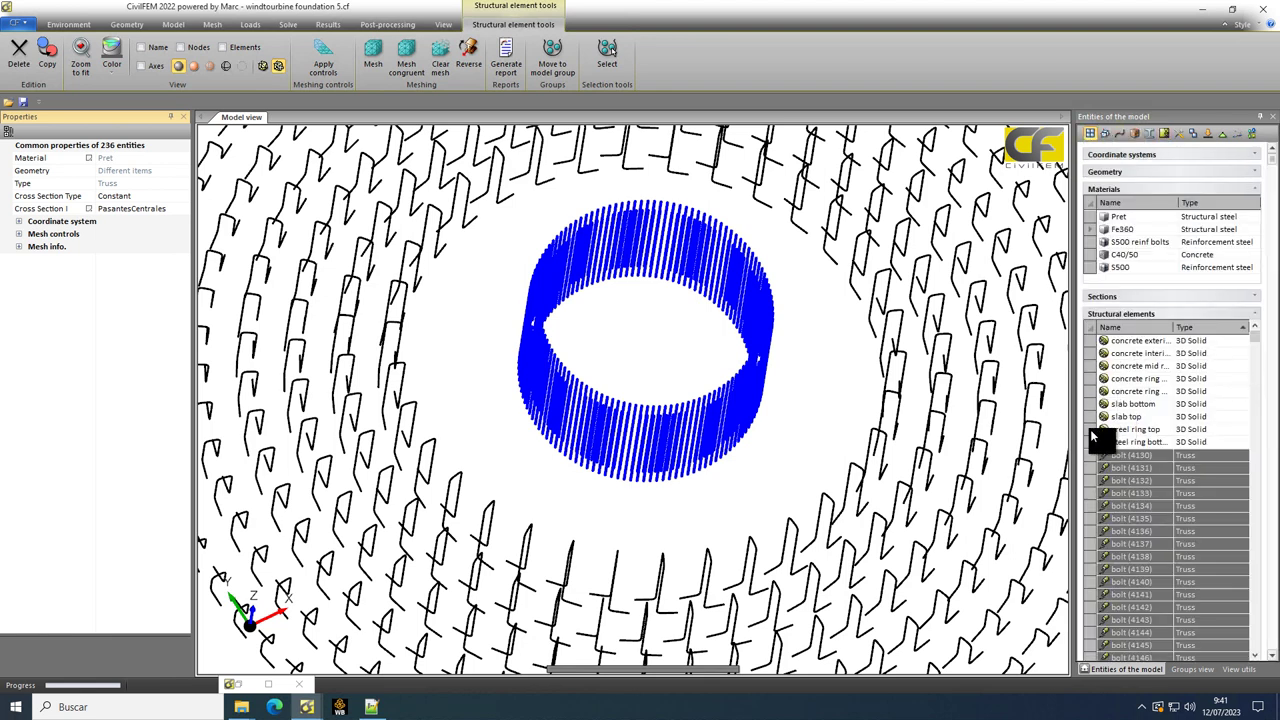
click(1090, 429)
ctrl+click(1092, 442)
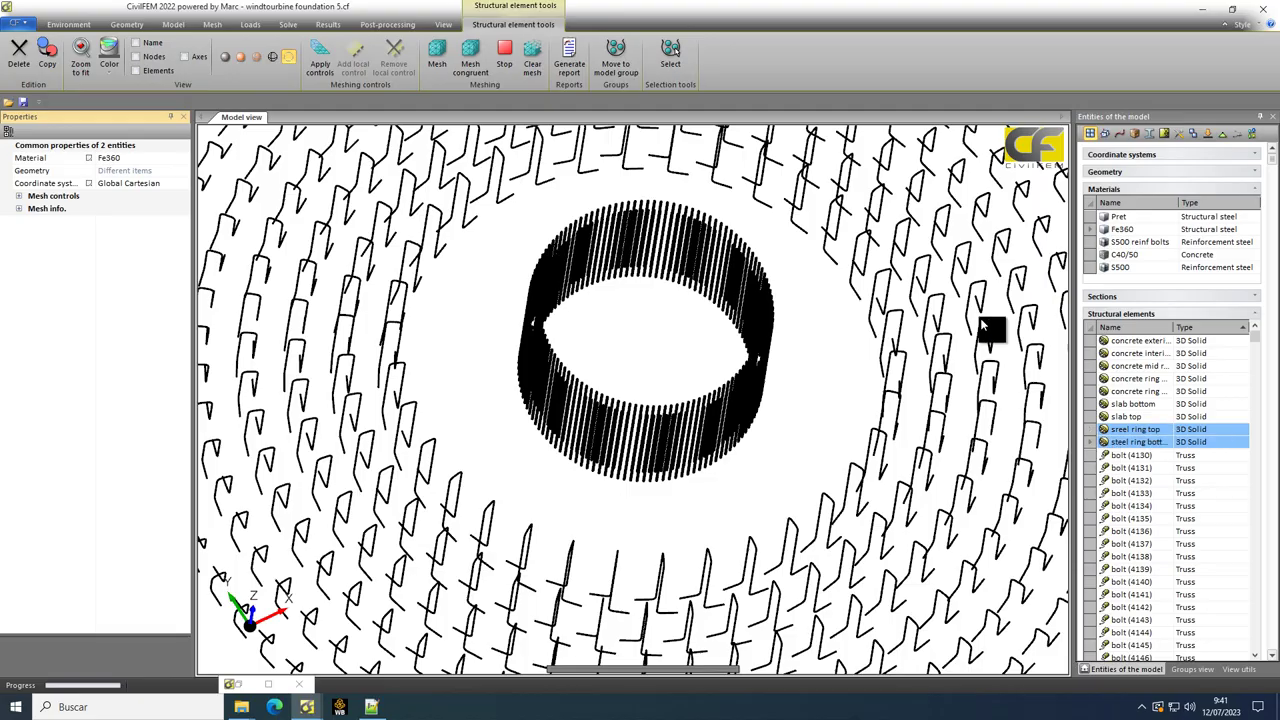
click(224, 56)
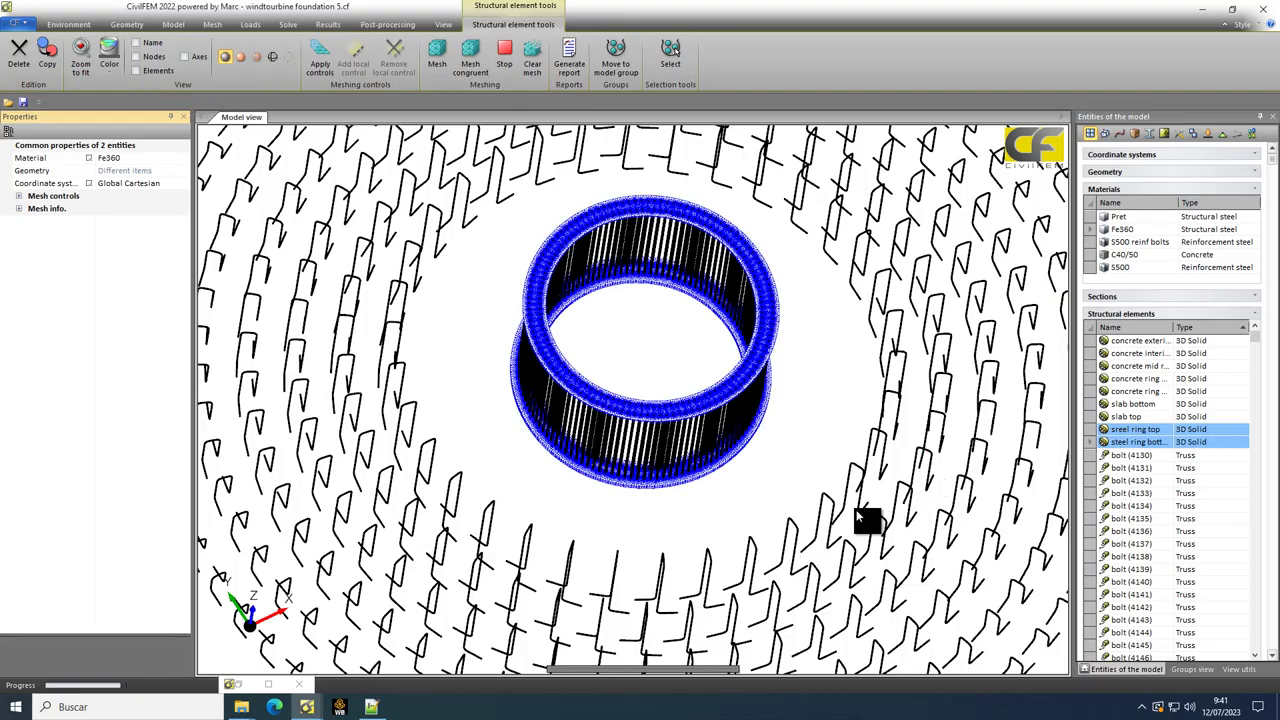
mouse_move(794, 480)
middle_down()
mouse_move(780, 430)
mouse_move(777, 514)
mouse_move(766, 466)
middle_up()
scroll(763, 466, up, 6)
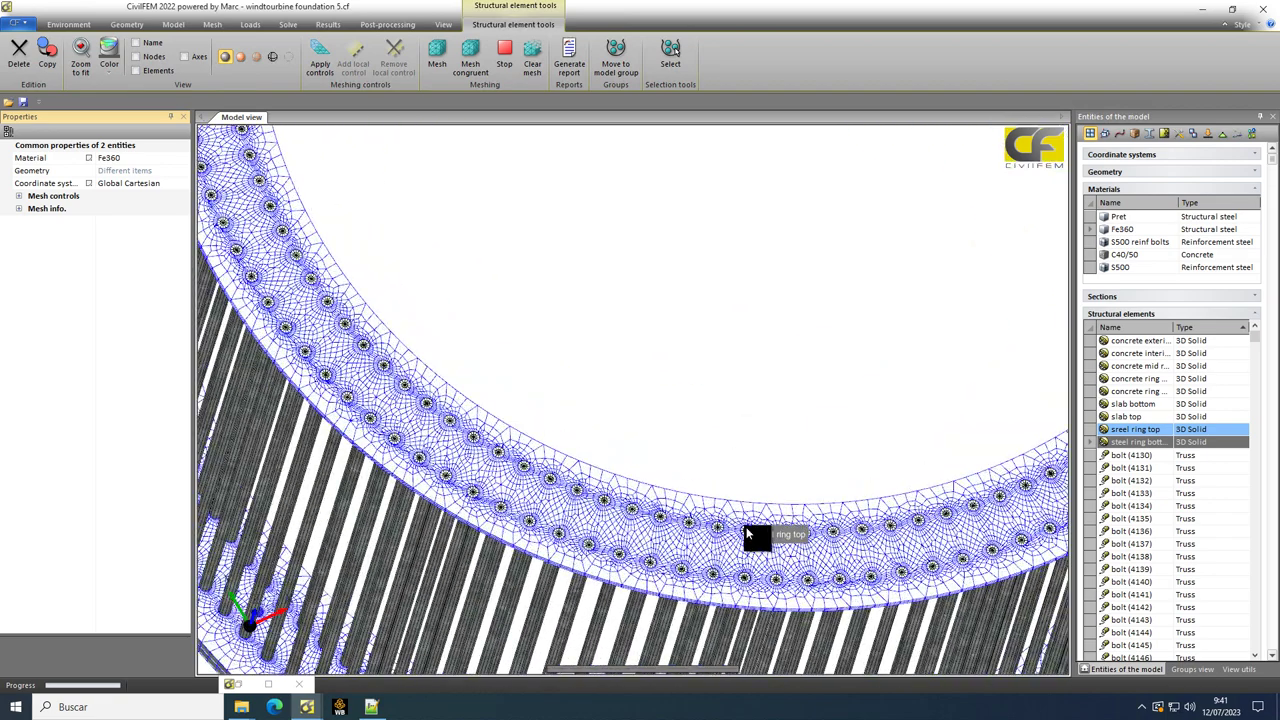
click(745, 533)
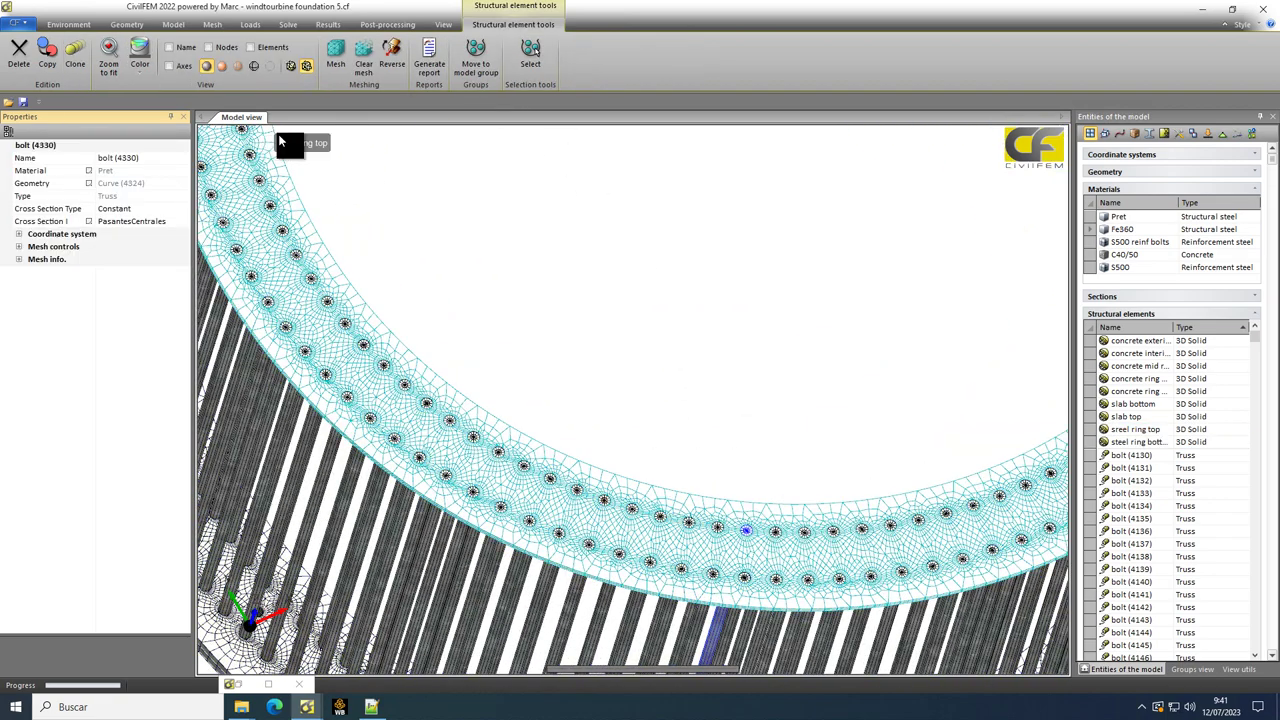
- Select all Pret tyings in the model utilities, excluding the Insertion, and show them in the model
click(1244, 315)
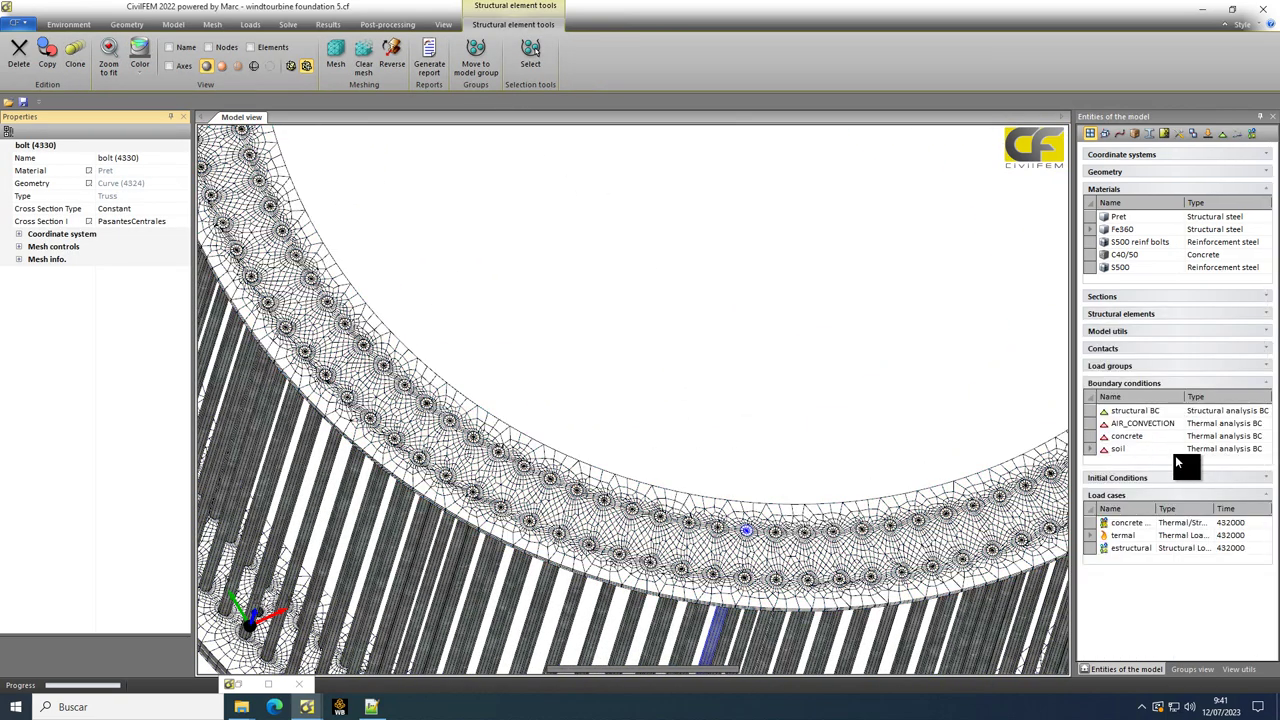
click(1122, 334)
click(1090, 345)
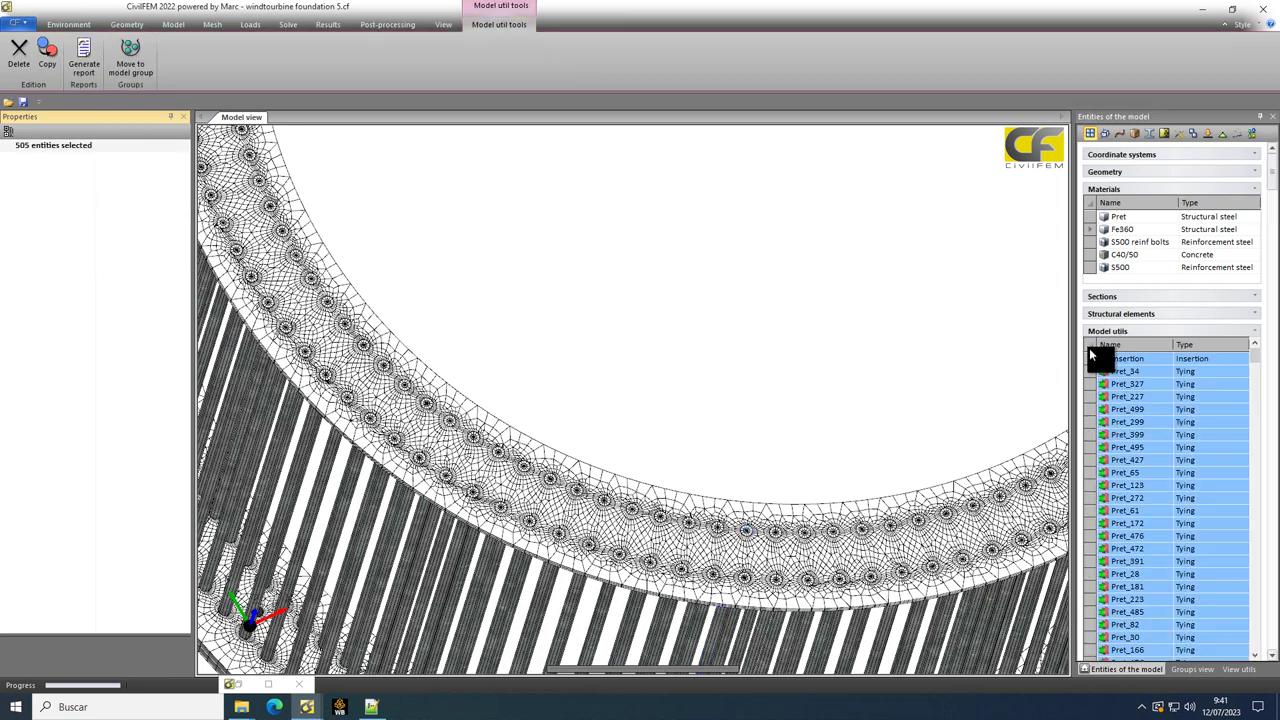
ctrl+click(1092, 360)
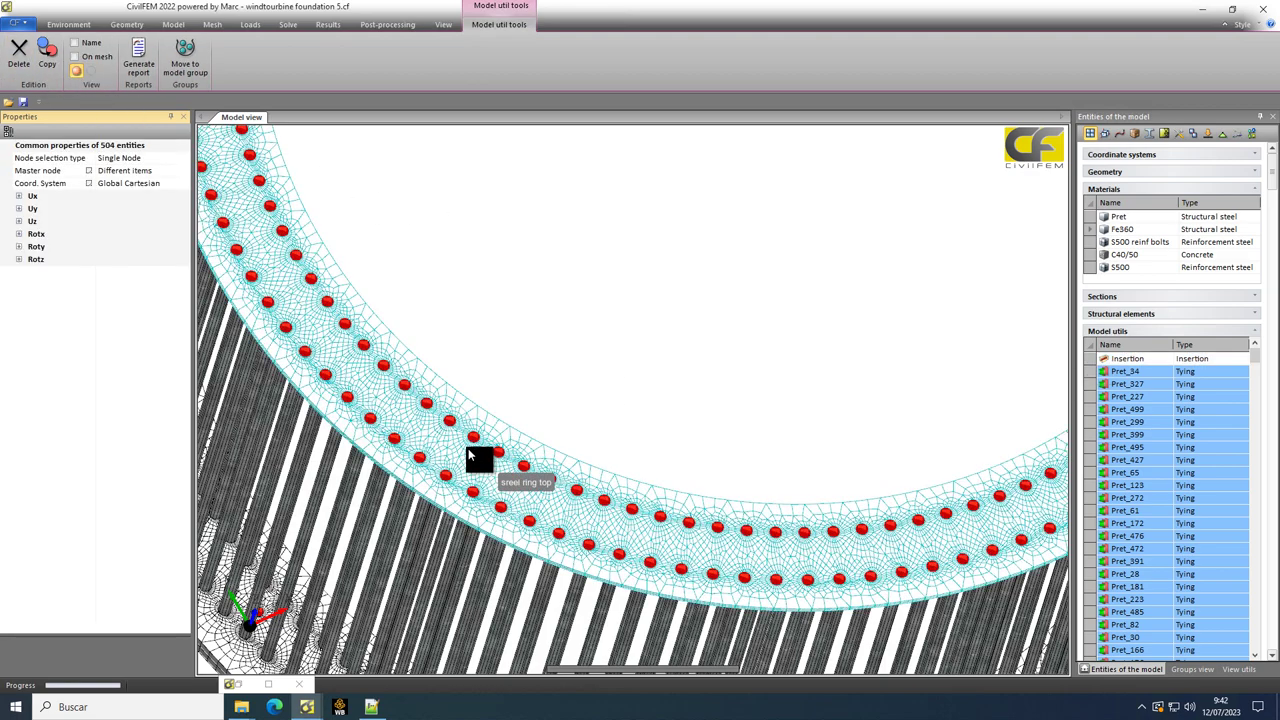
- Examine the tyings around the bolt heads on the top steel ring, at the ring's base, and across the whole foundation
scroll(480, 451, up, 5)
scroll(626, 380, up, 4)
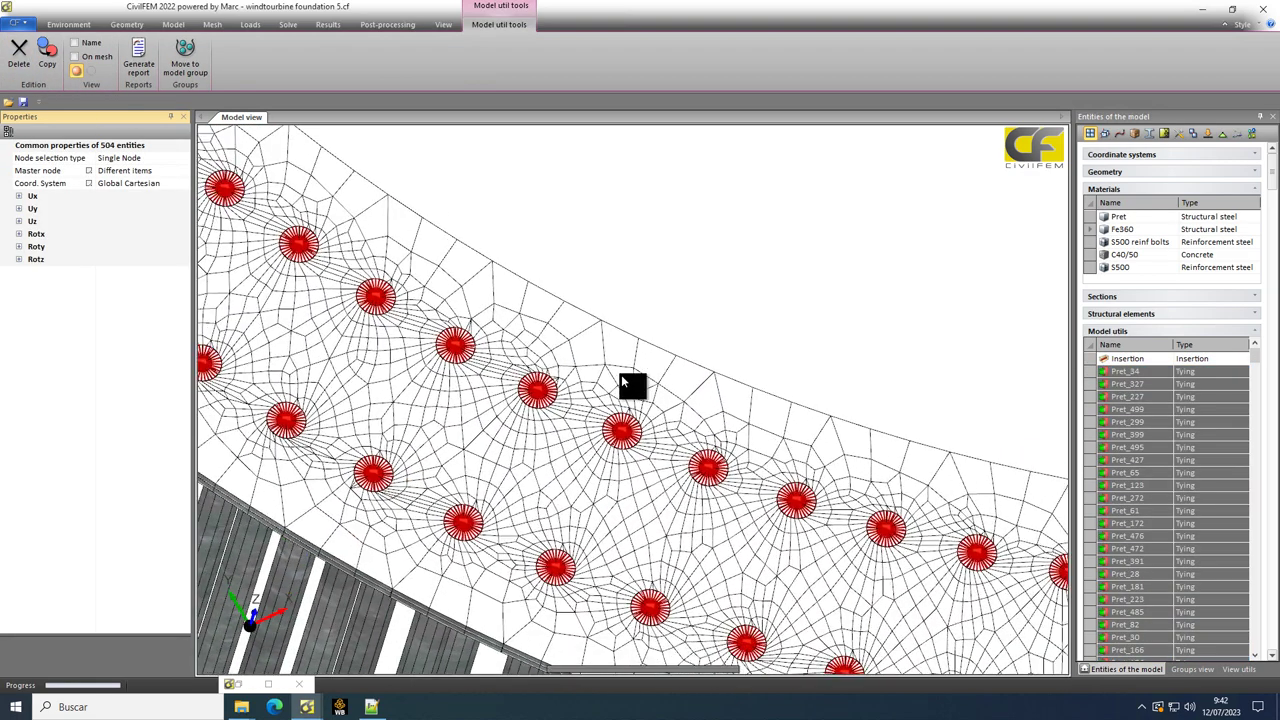
scroll(652, 251, down, 6)
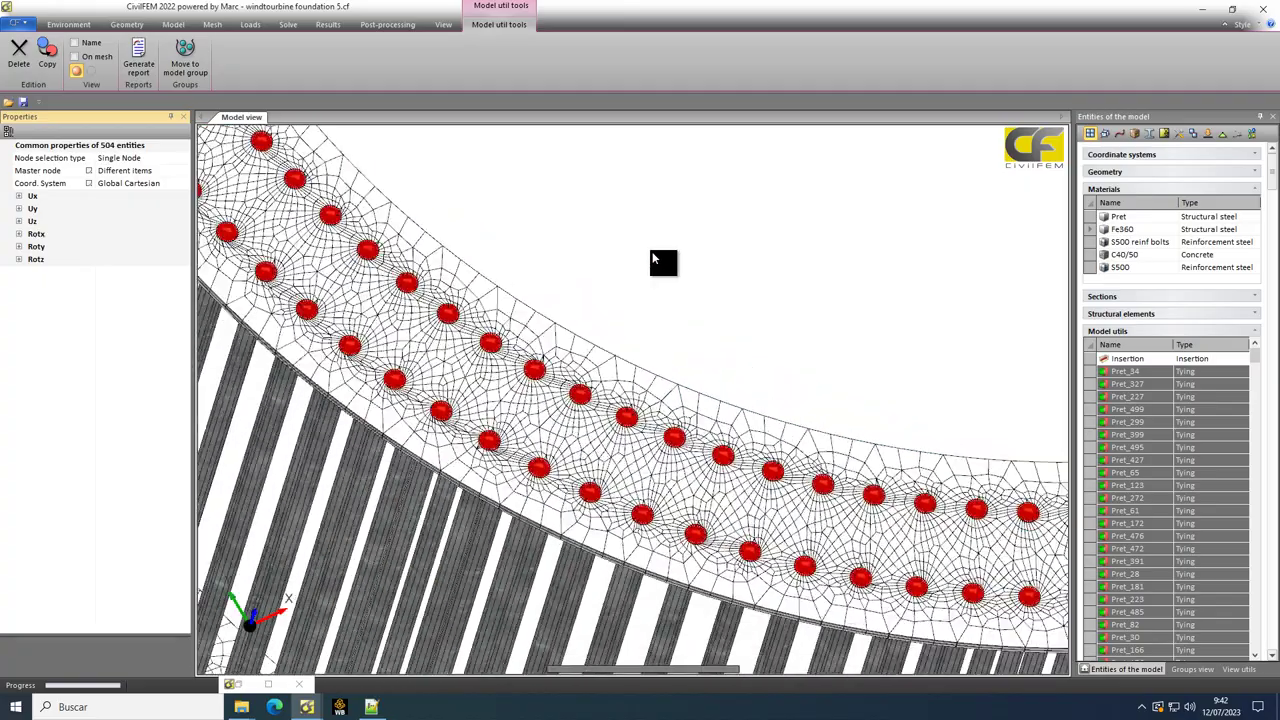
middle_drag(708, 289, 716, 312)
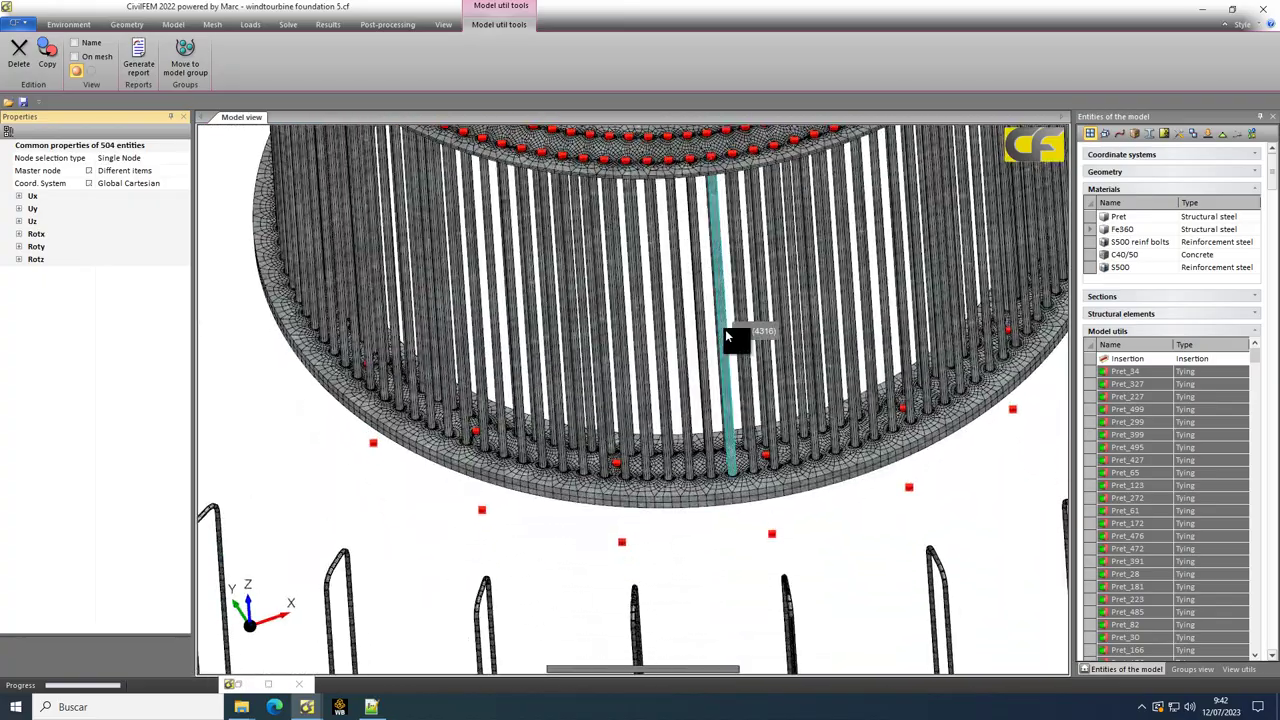
scroll(725, 329, down, 5)
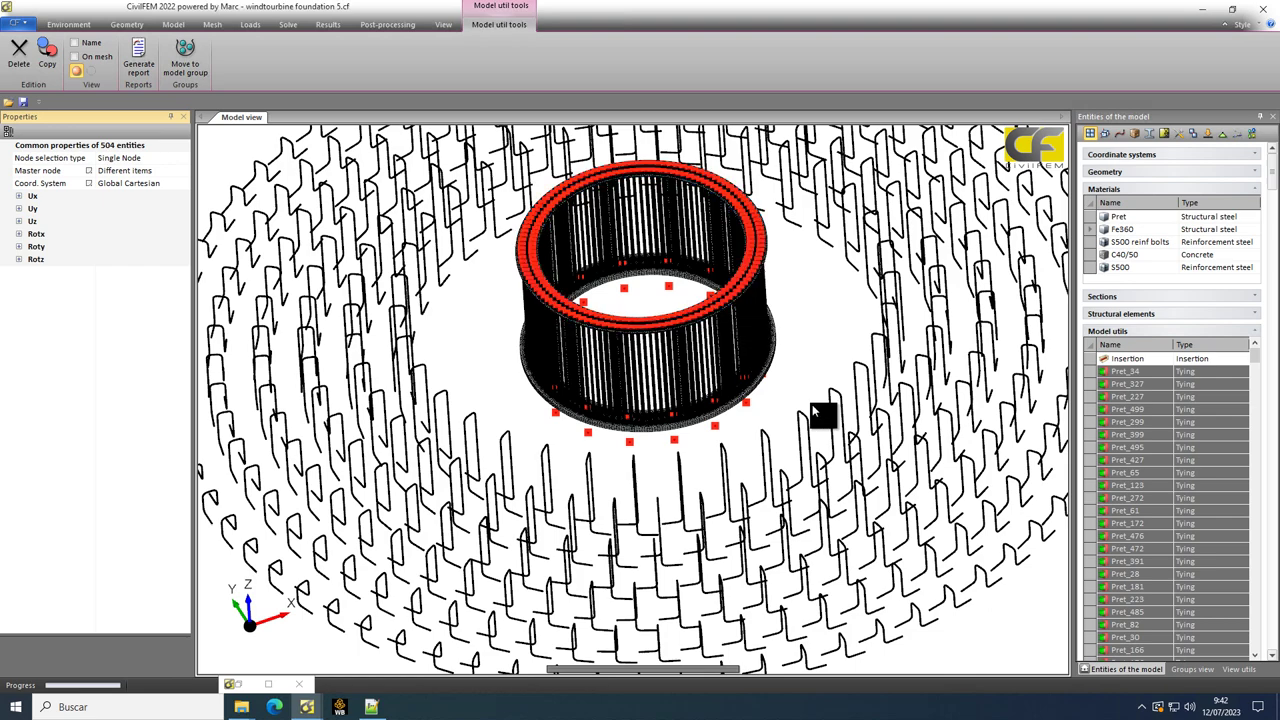
middle_drag(817, 417, 766, 333)
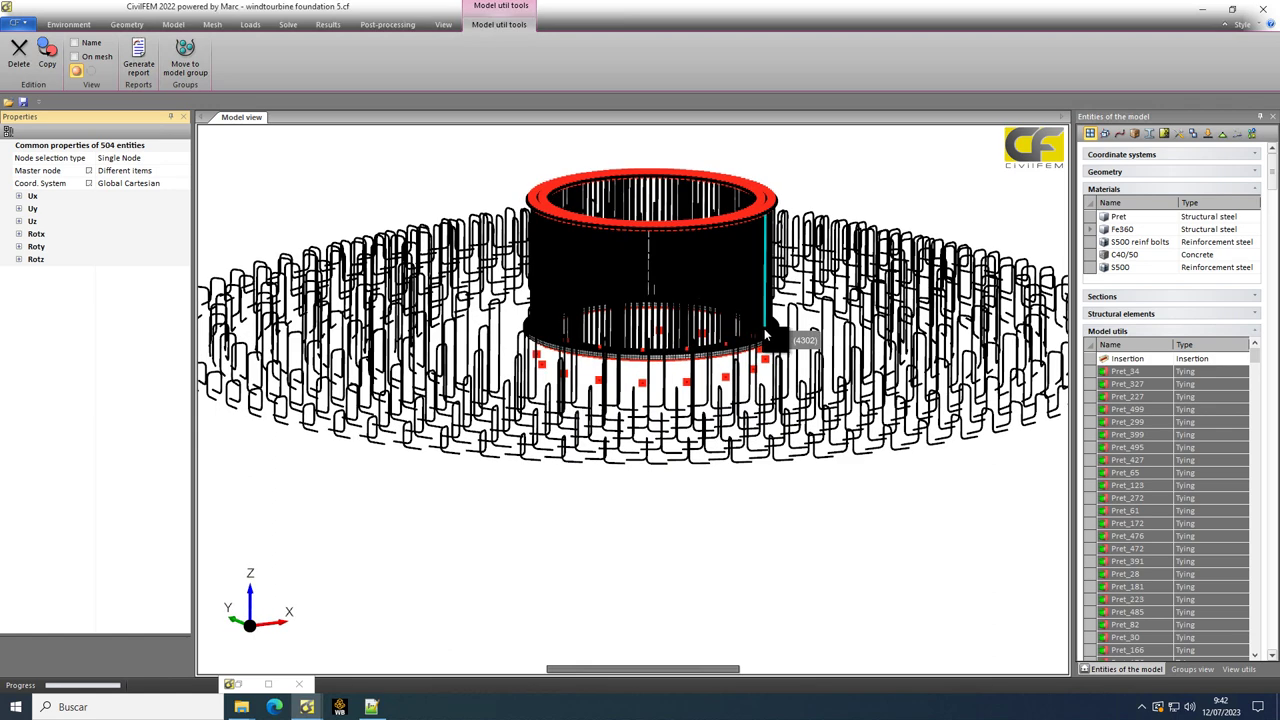
scroll(662, 500, down, 3)
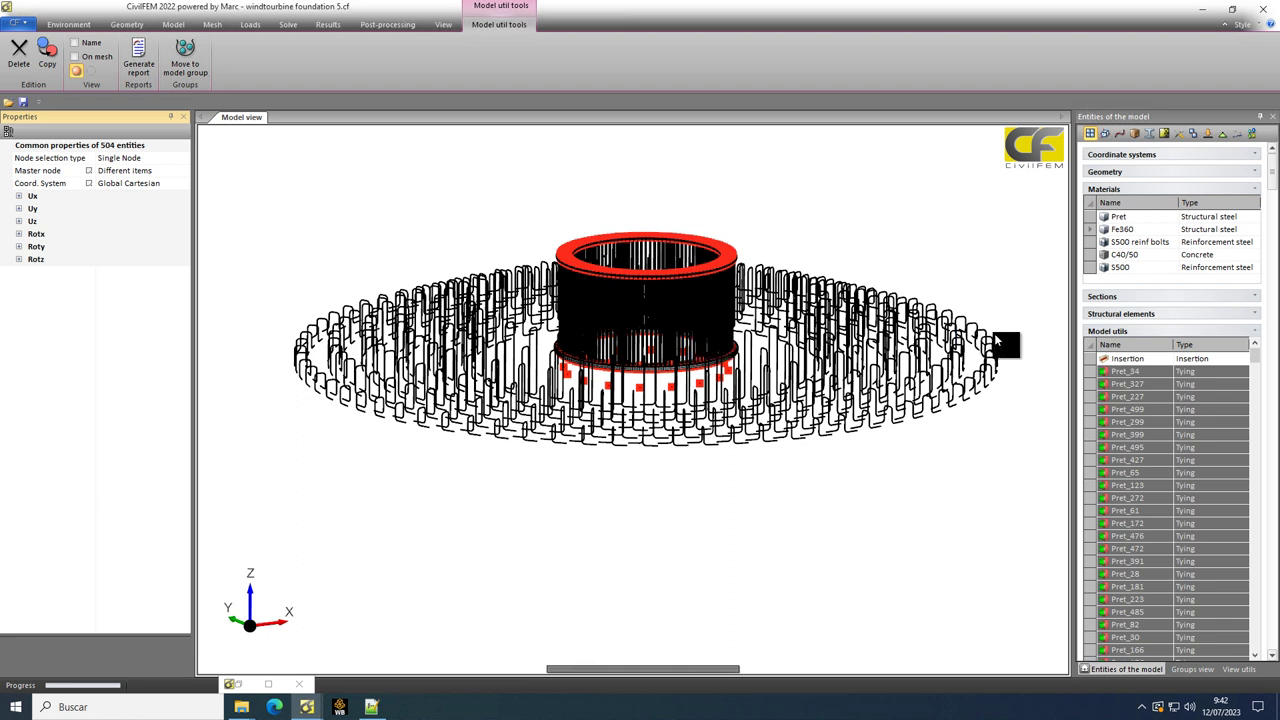
- Hide the selected tyings and collapse the Materials and Model utils lists
click(92, 72)
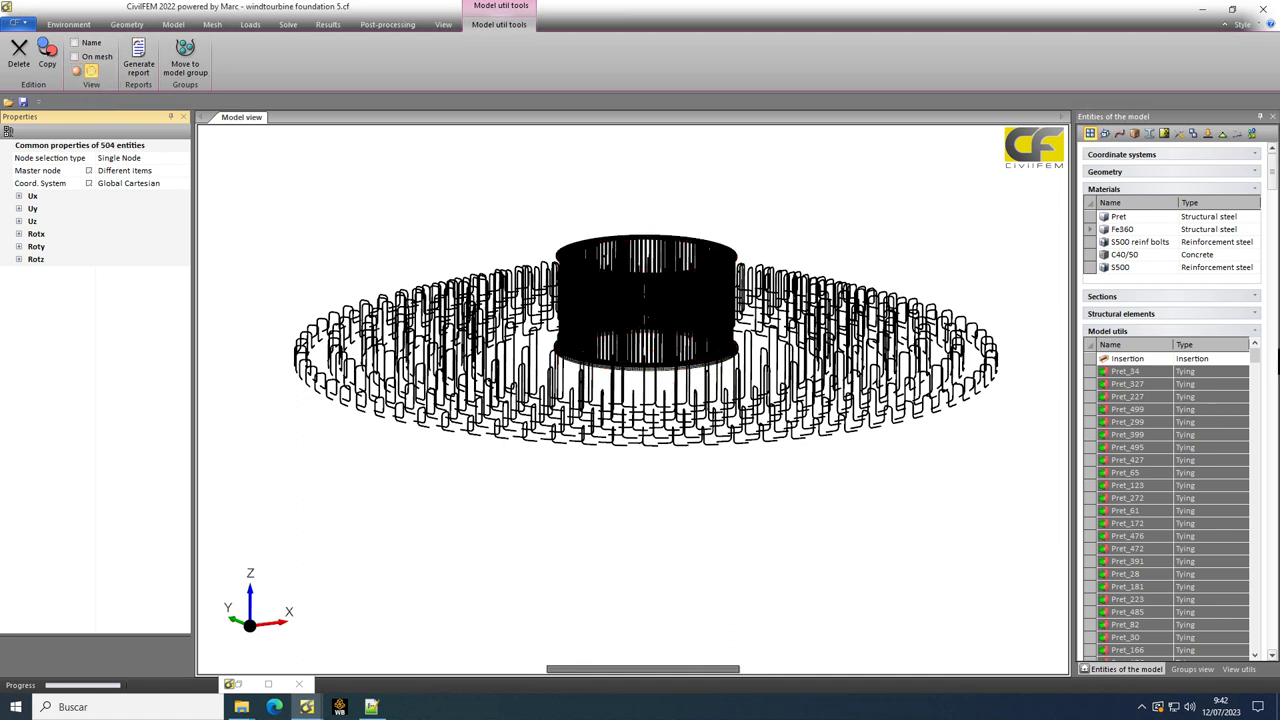
click(1256, 190)
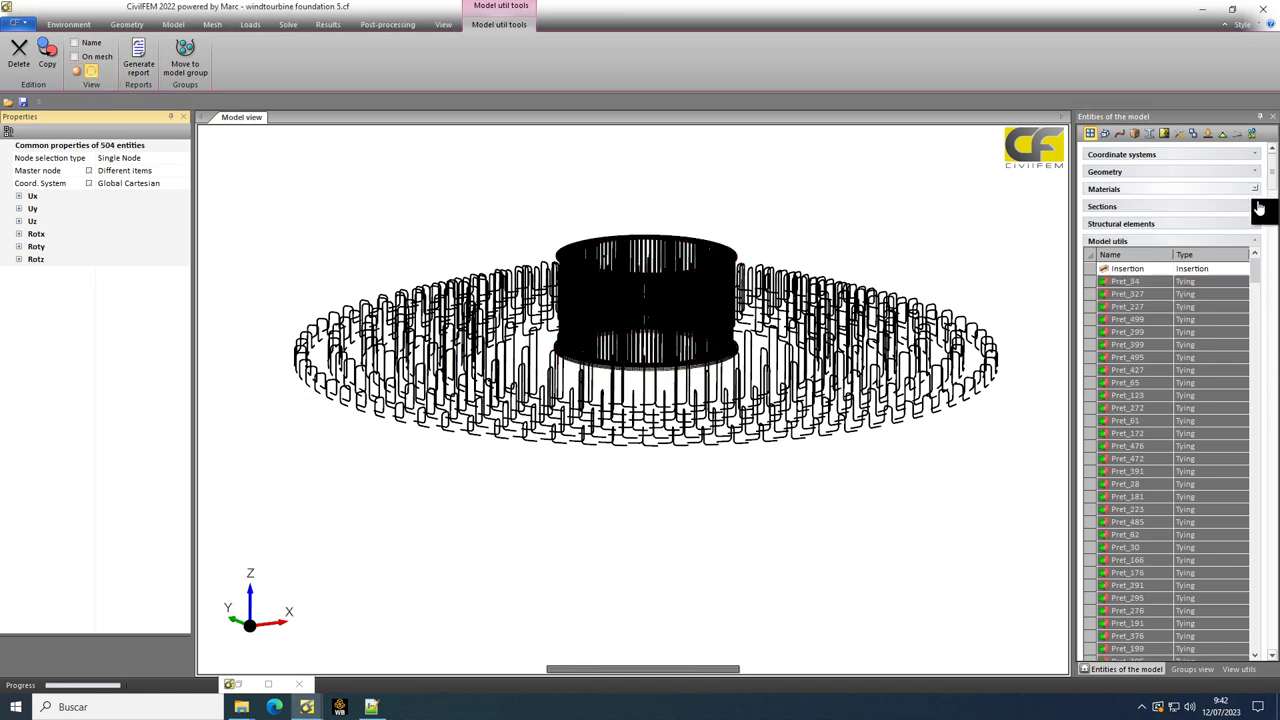
click(1264, 241)
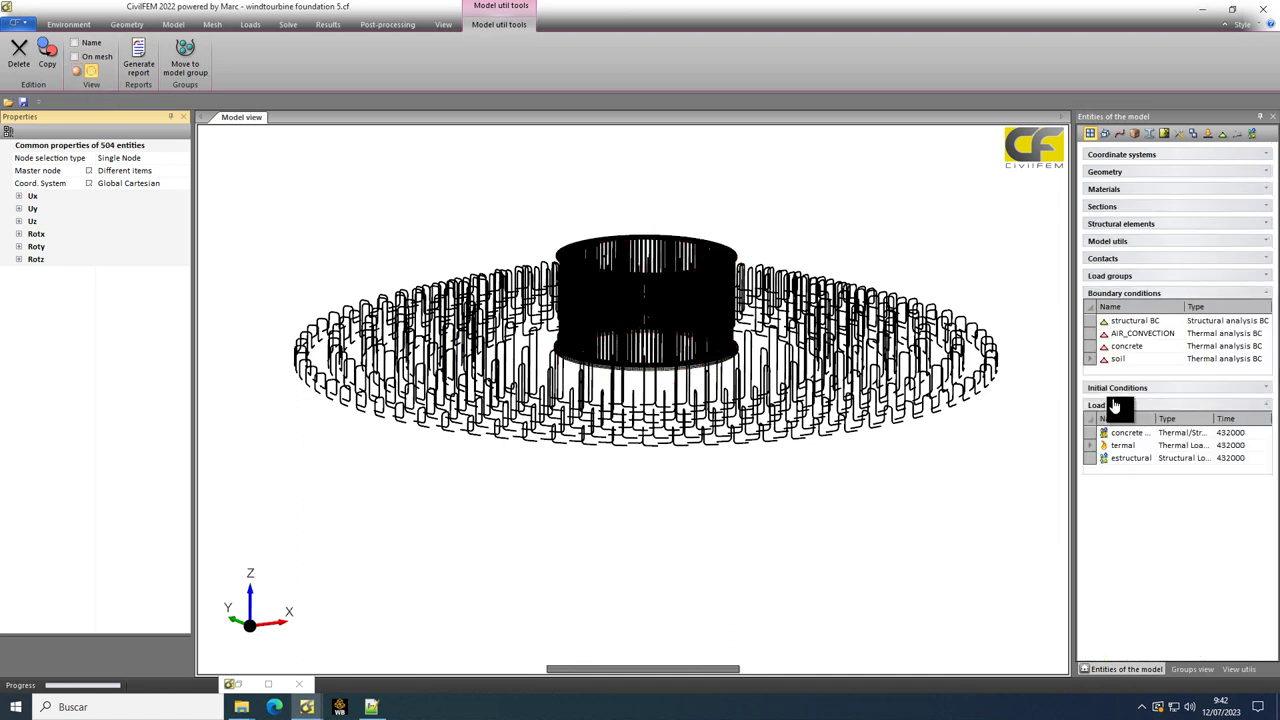
- Open the slab top's volumetric flux table in the concrete thermal boundary condition and display it as a chart
click(1090, 346)
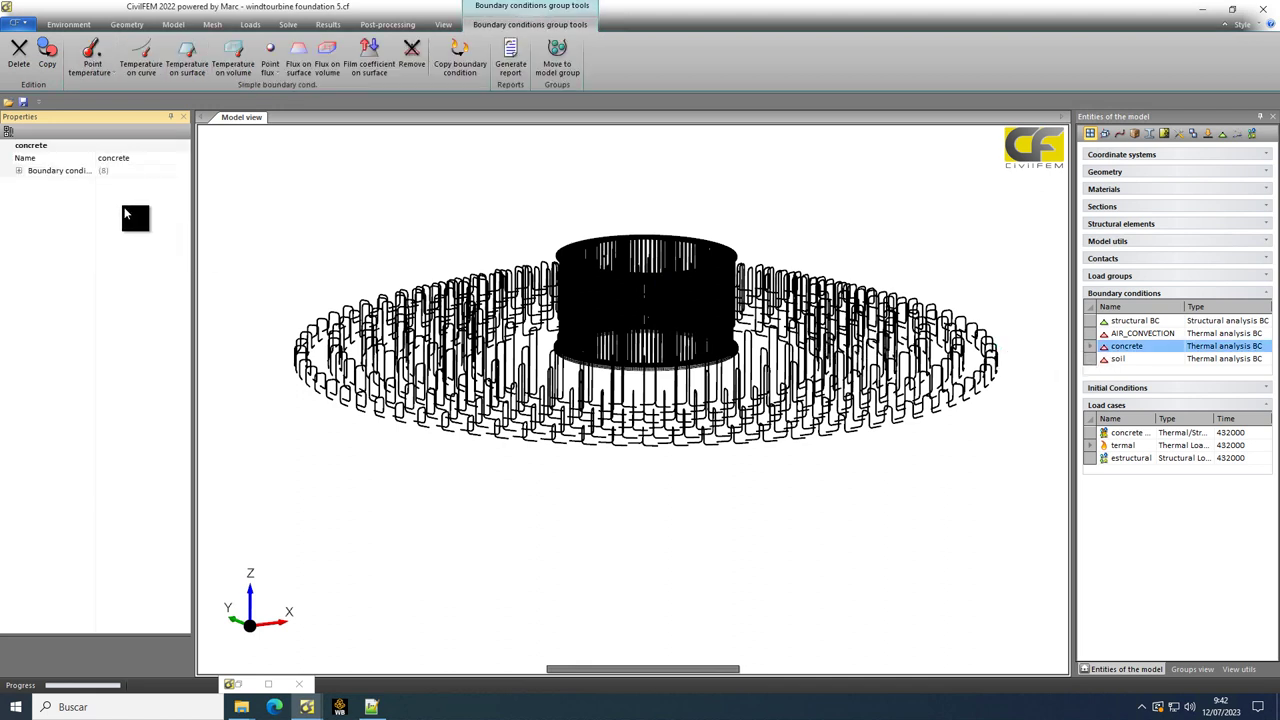
click(18, 171)
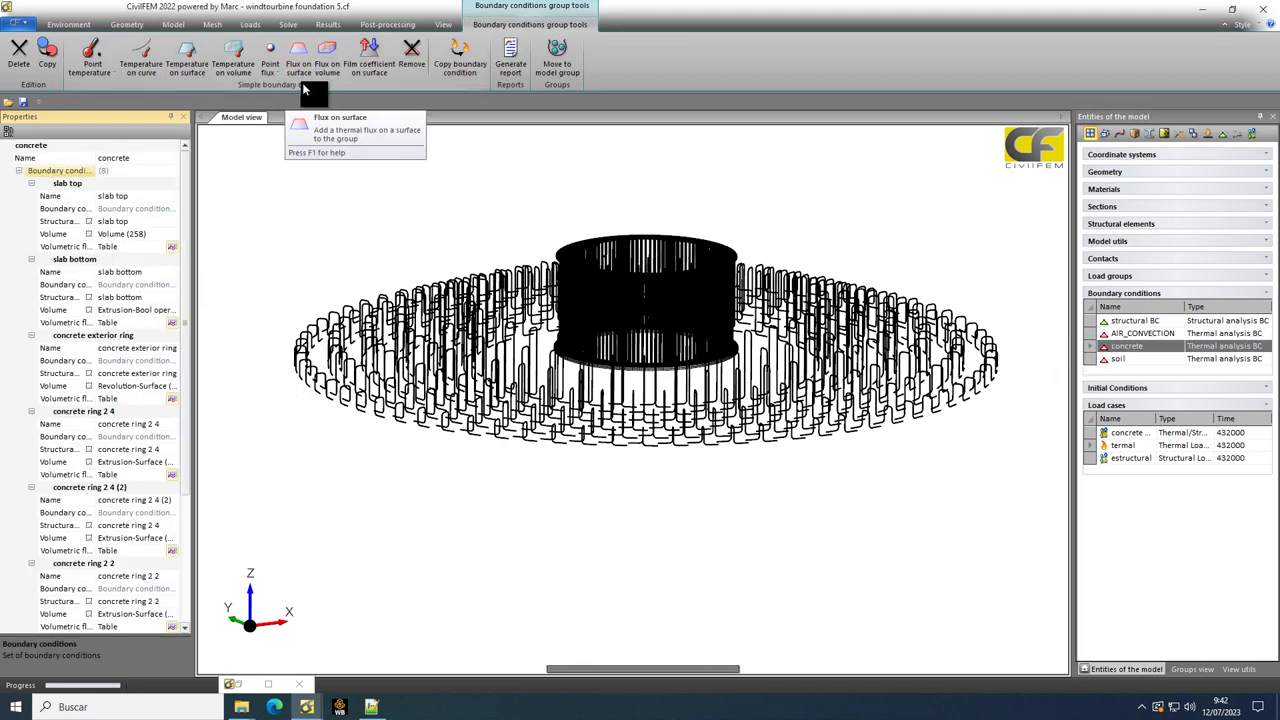
click(173, 248)
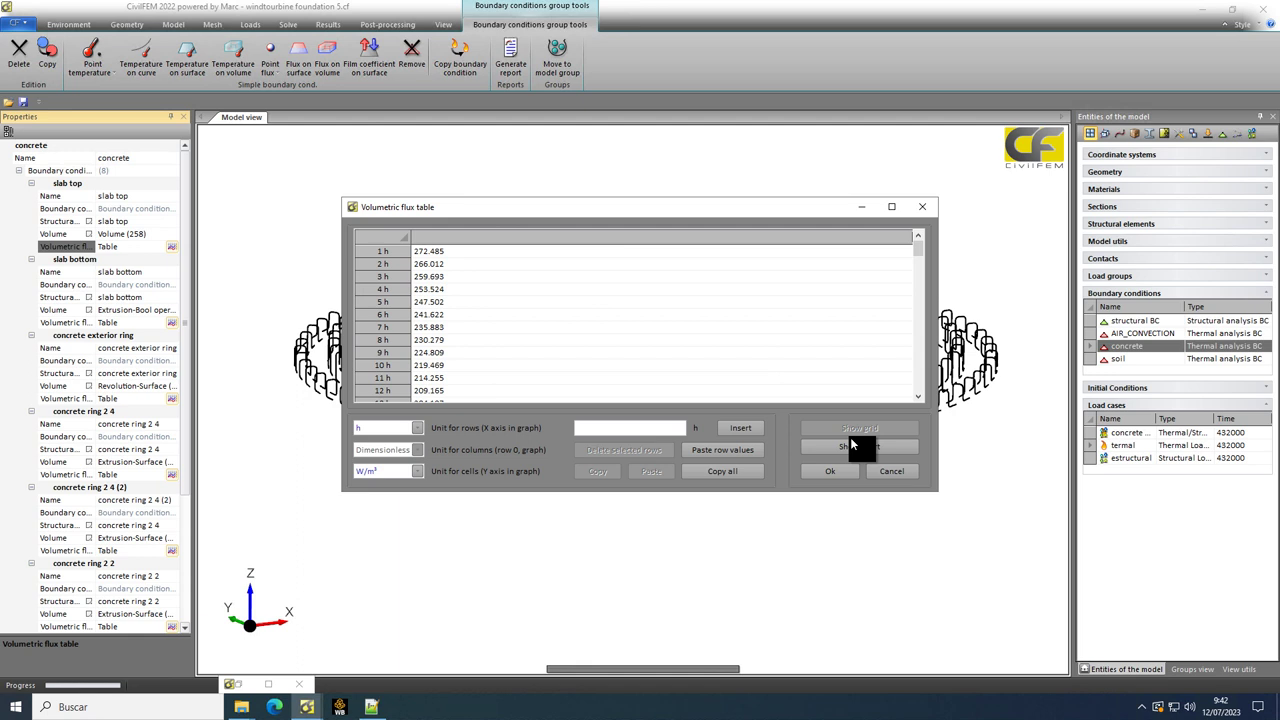
click(848, 446)
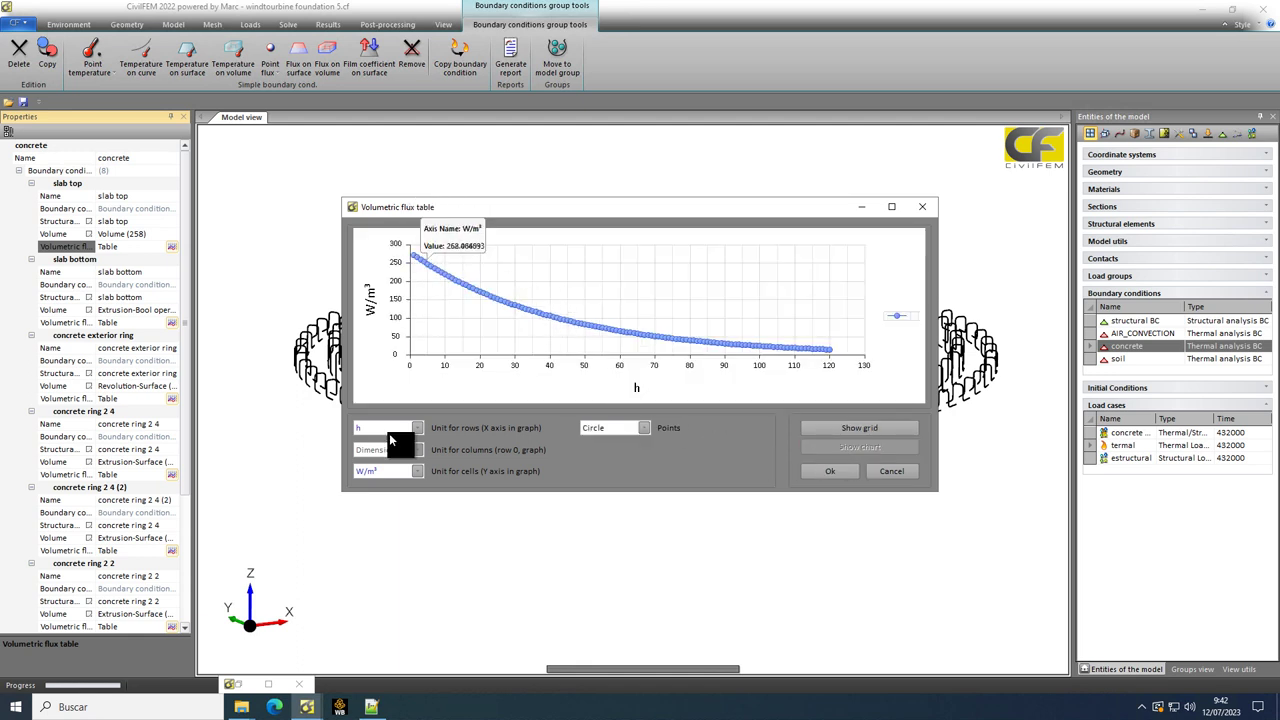
- View the flux chart in kCal/(h·m³), read its first and last points, and close the table discarding the changes
click(418, 471)
click(417, 474)
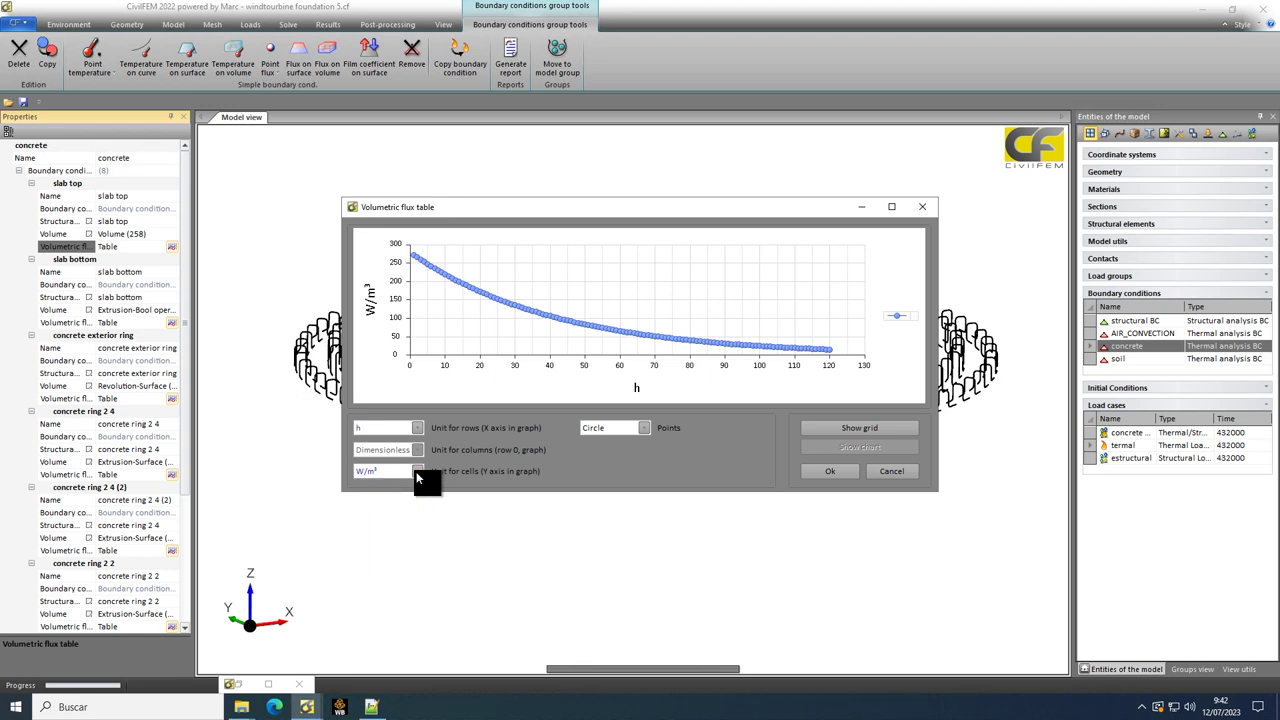
click(418, 473)
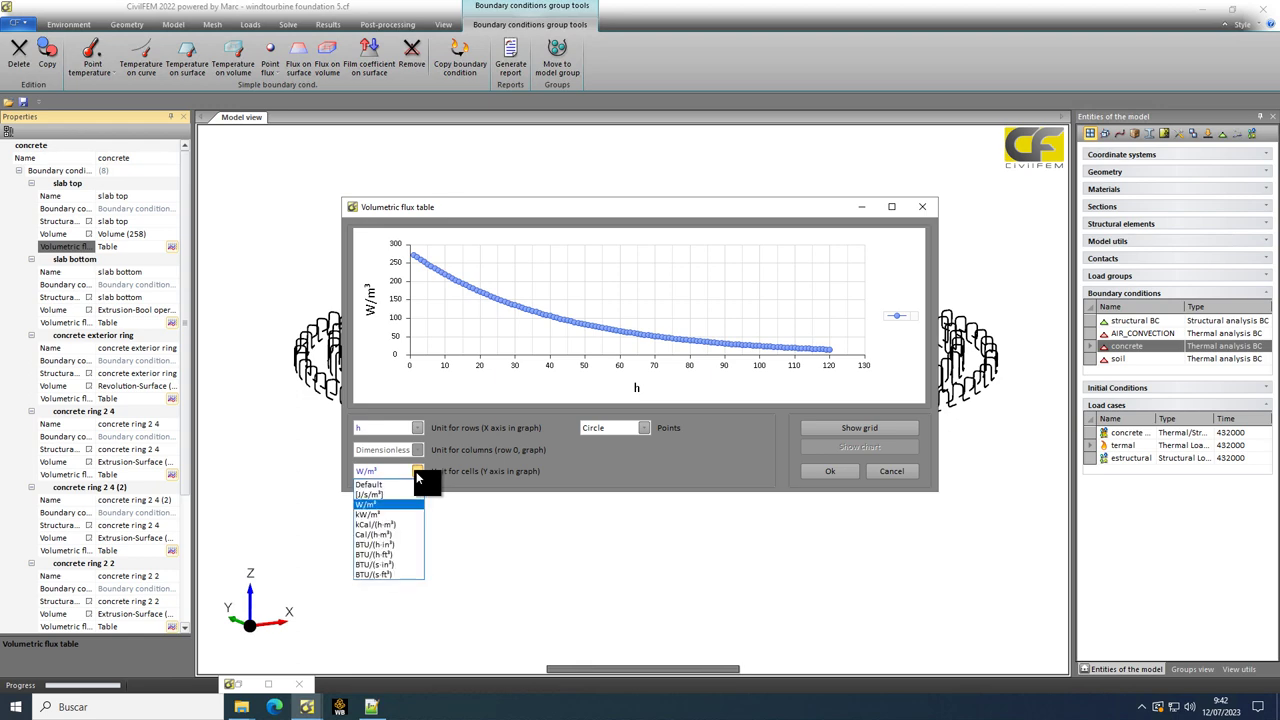
click(402, 524)
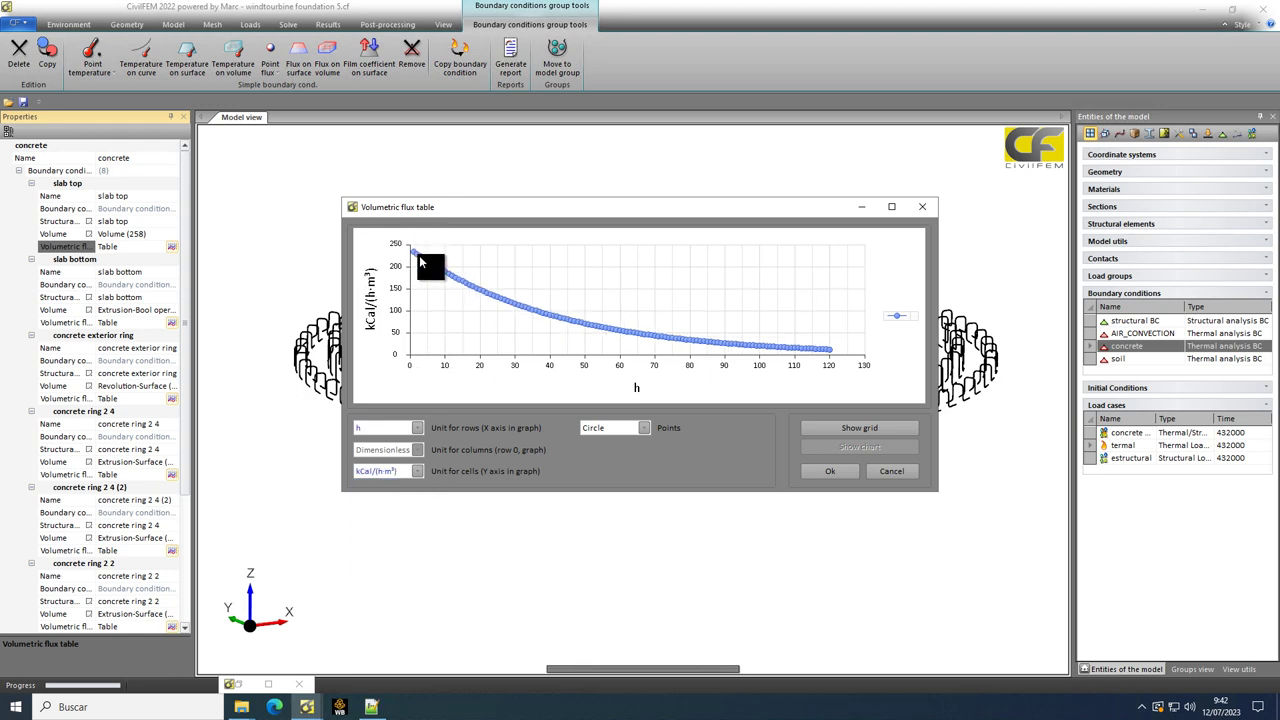
mouse_move(412, 251)
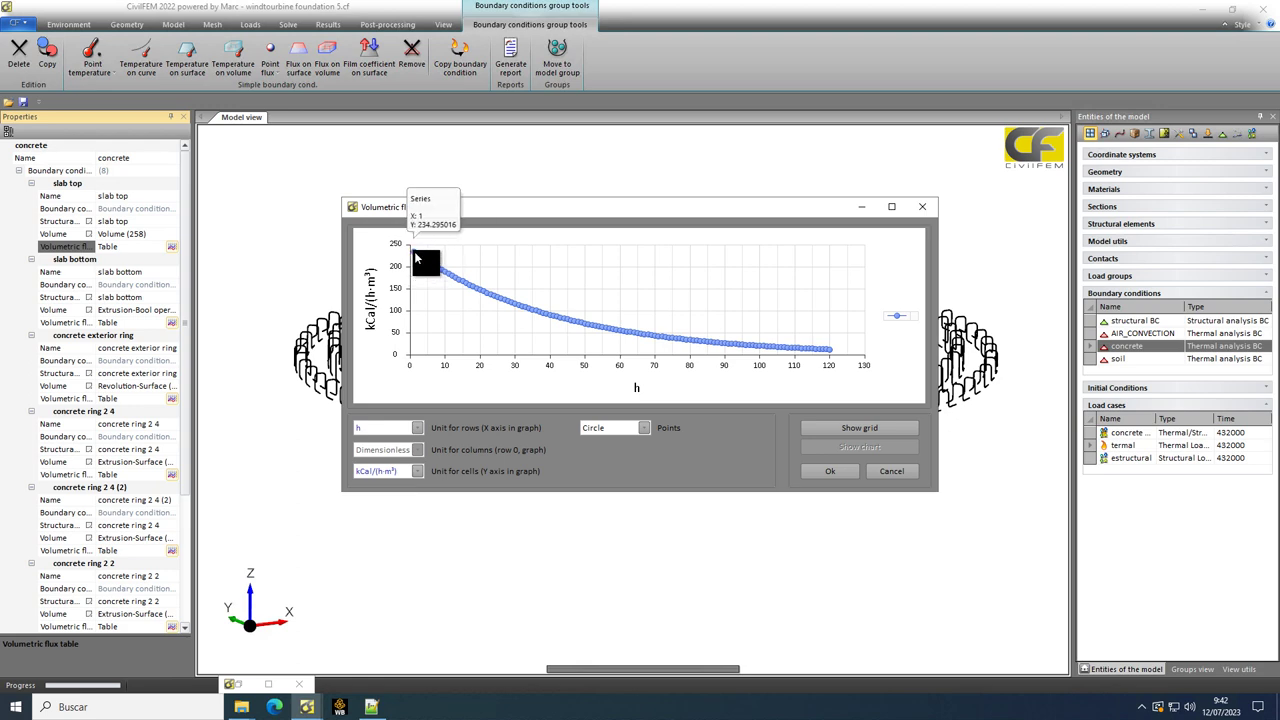
mouse_move(845, 368)
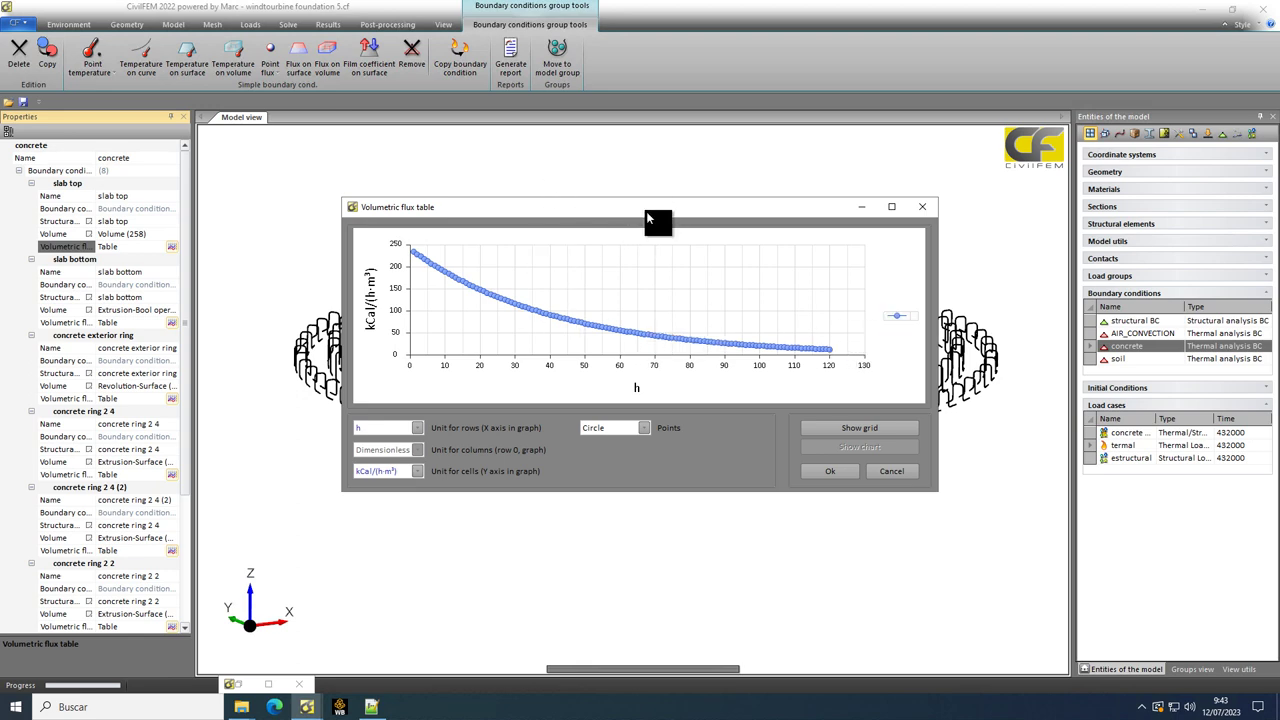
drag(646, 211, 629, 131)
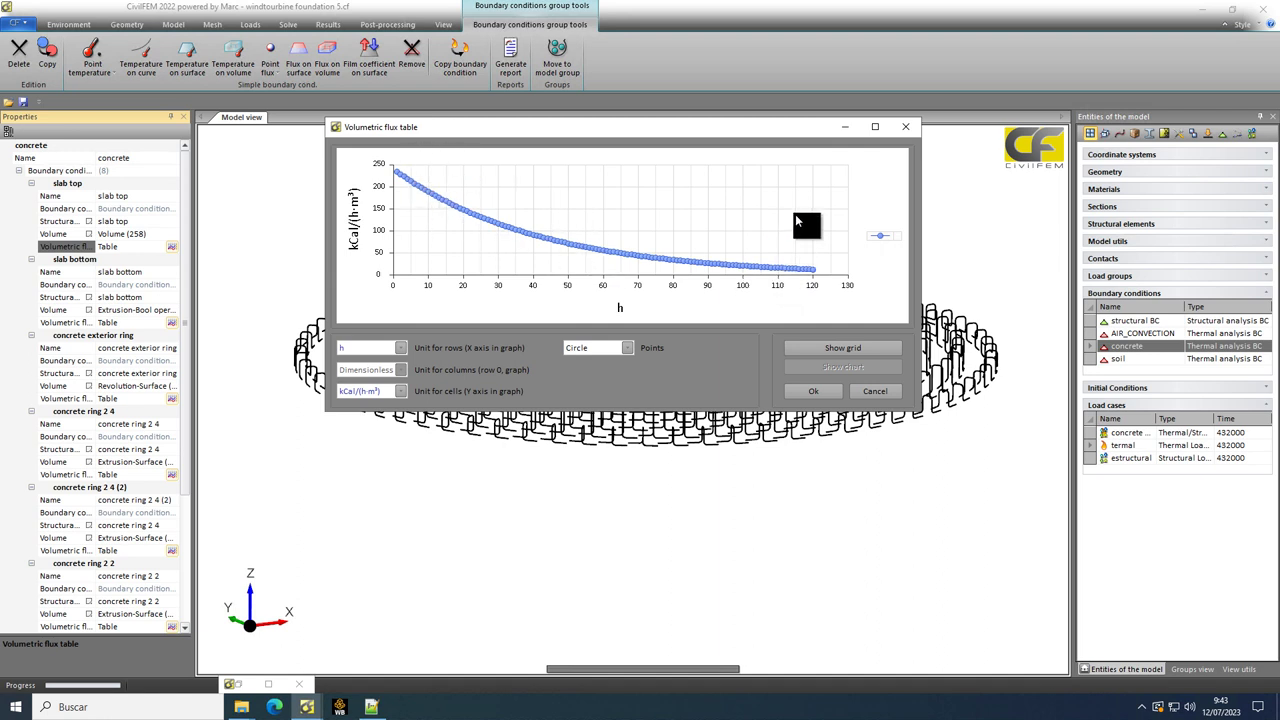
click(905, 127)
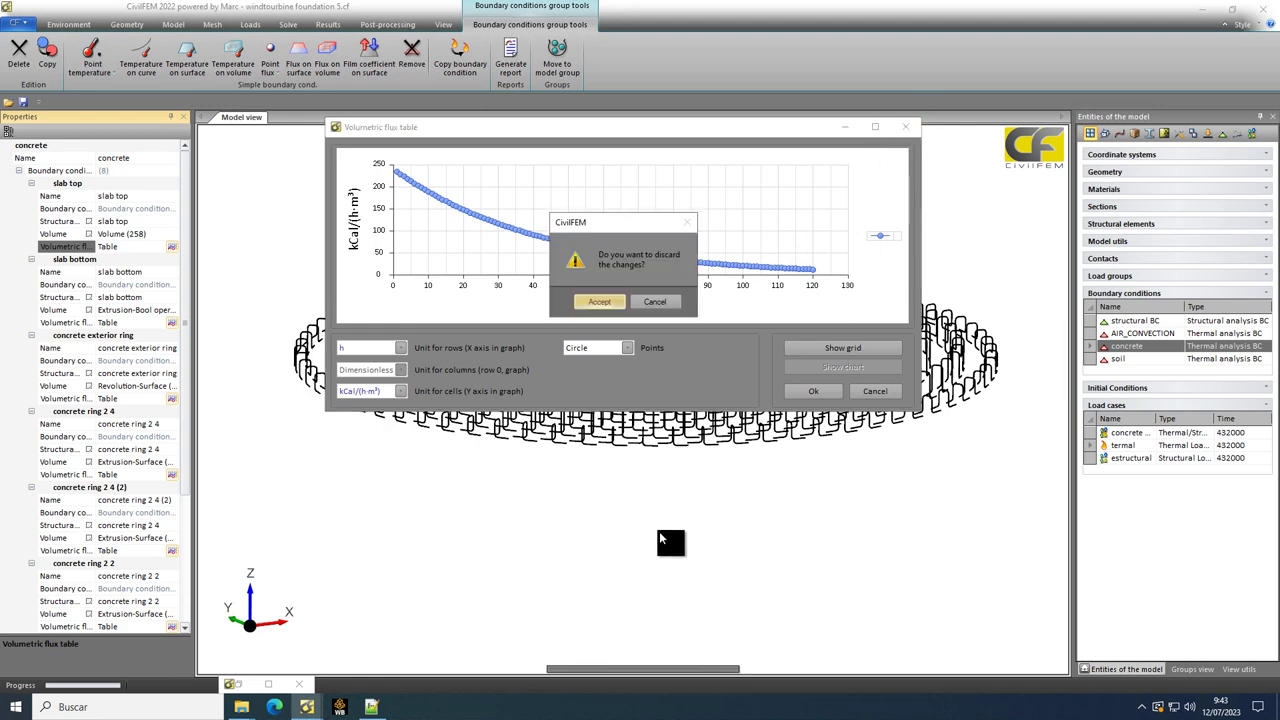
click(593, 302)
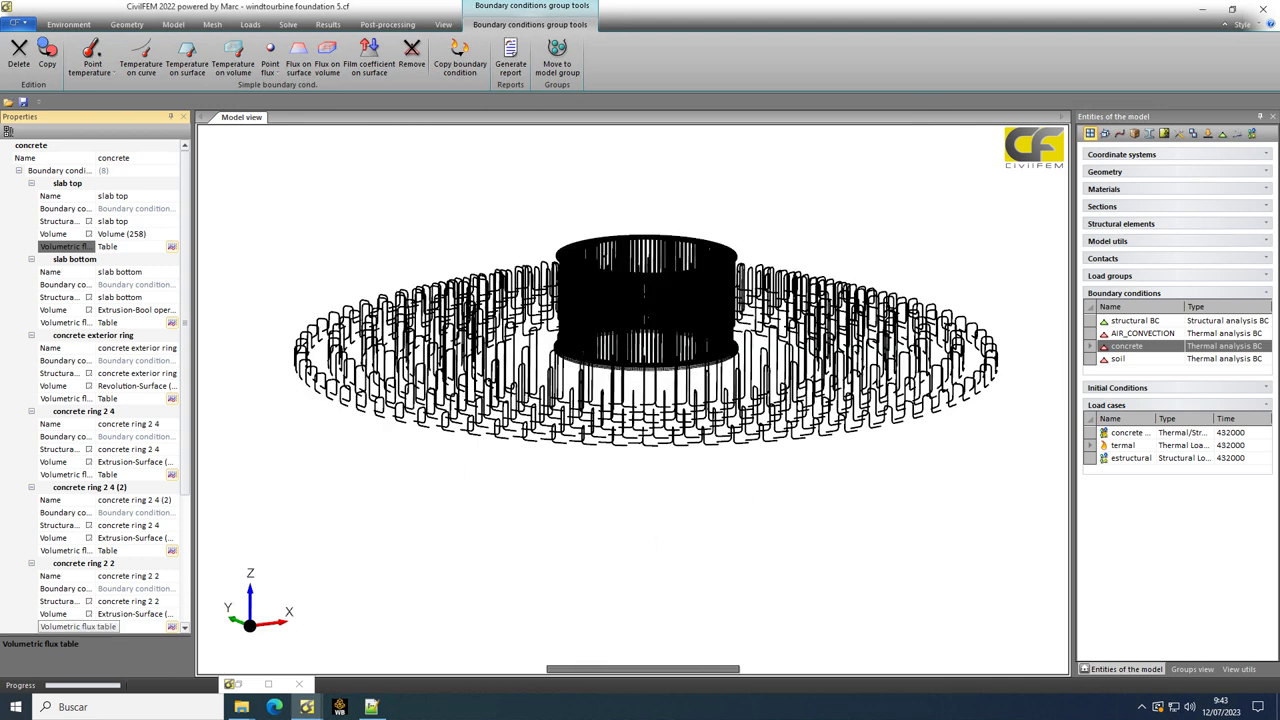